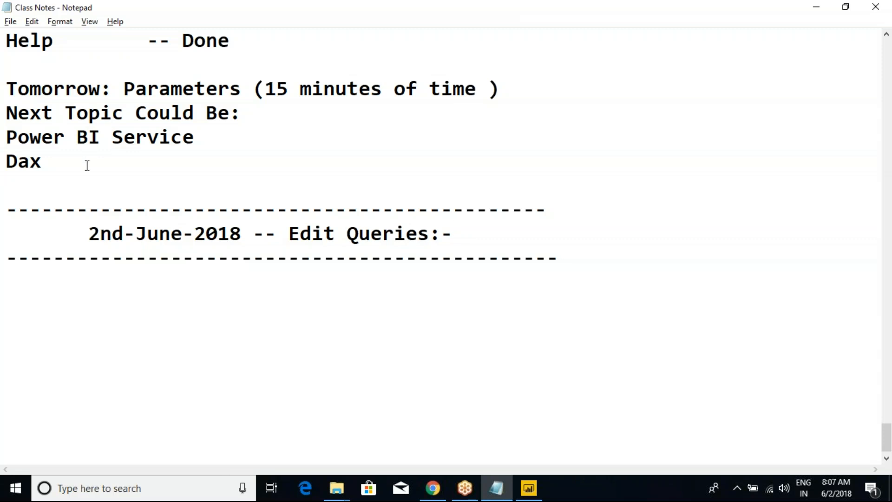
Move the Parameters, Next Topic Could Be, Power BI Service and Dax lines beneath the 2nd-June-2018 Edit Queries heading.
key(Delete)
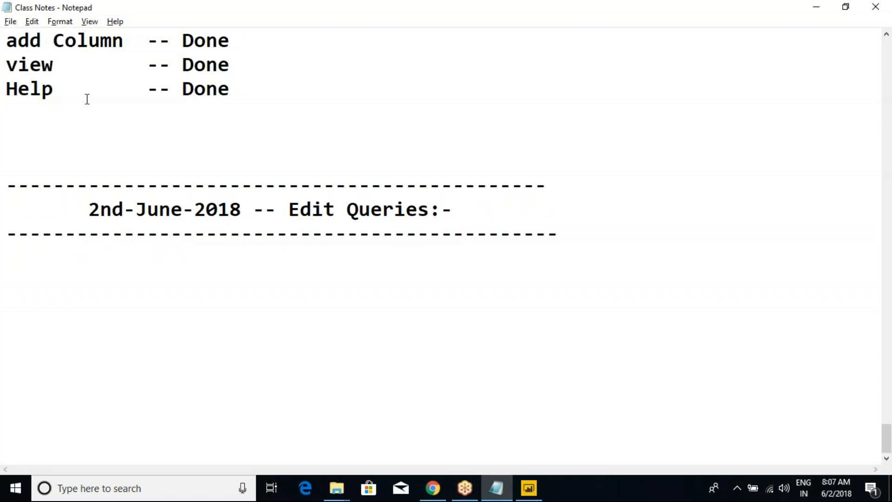
key(ctrl+z)
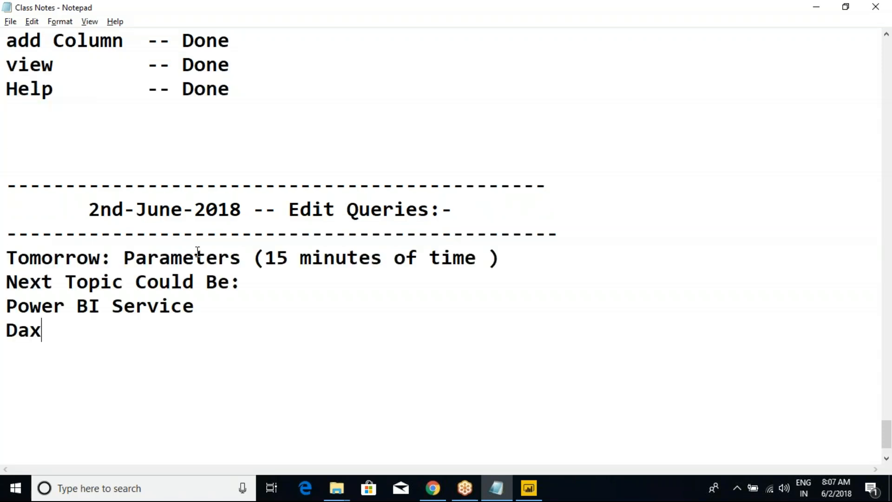
Mark Transform as "Done" in the Discussion of each Tabs list of the 1st-June-2018 notes.
scroll(212, 175, up, 3)
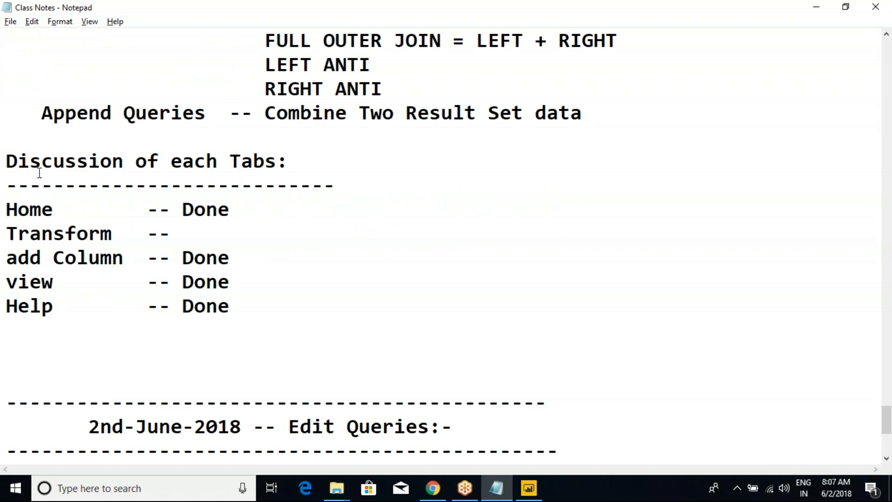
scroll(49, 178, up, 3)
drag(83, 156, 213, 305)
drag(115, 330, 368, 338)
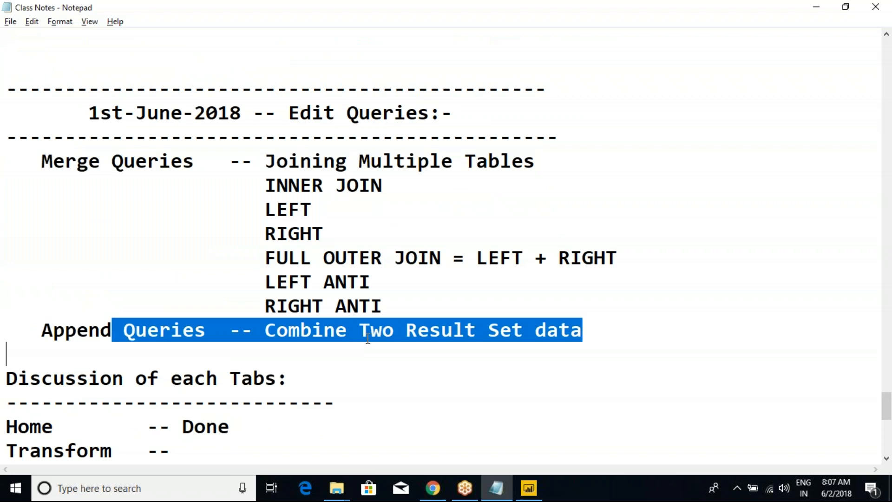
scroll(367, 333, down, 2)
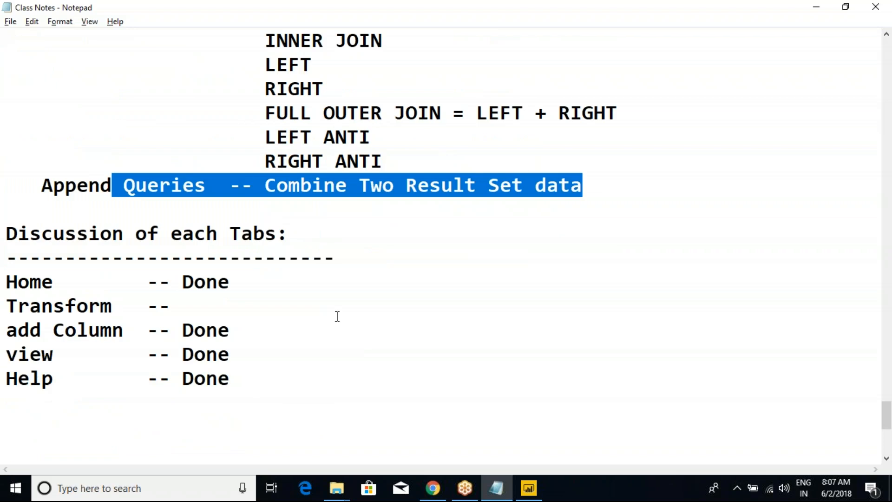
drag(29, 284, 120, 395)
click(184, 306)
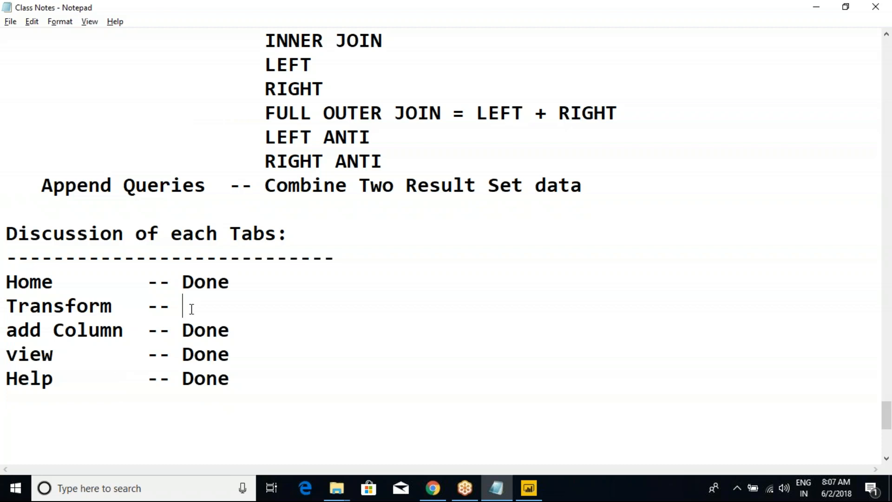
text(Done)
Switch to Power BI Desktop and open the report's queries in the Power Query Editor.
key(alt+Tab)
key(alt+Tab)
key(alt+Tab)
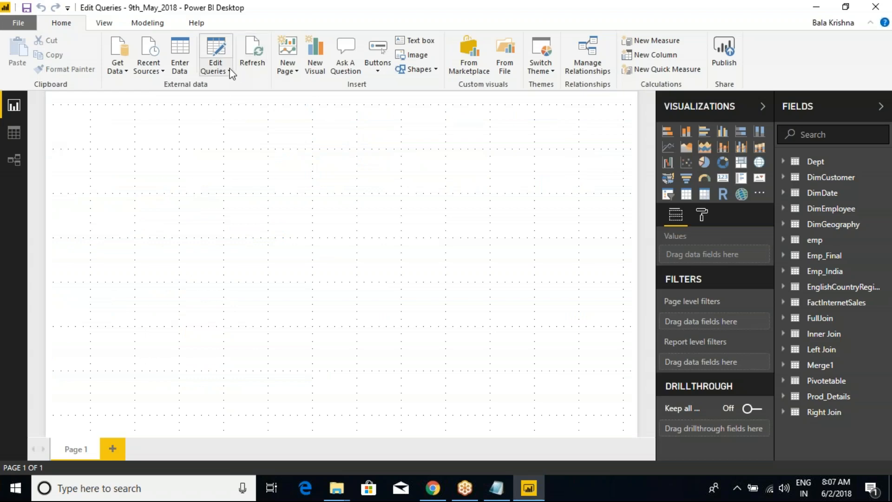
click(232, 70)
click(238, 82)
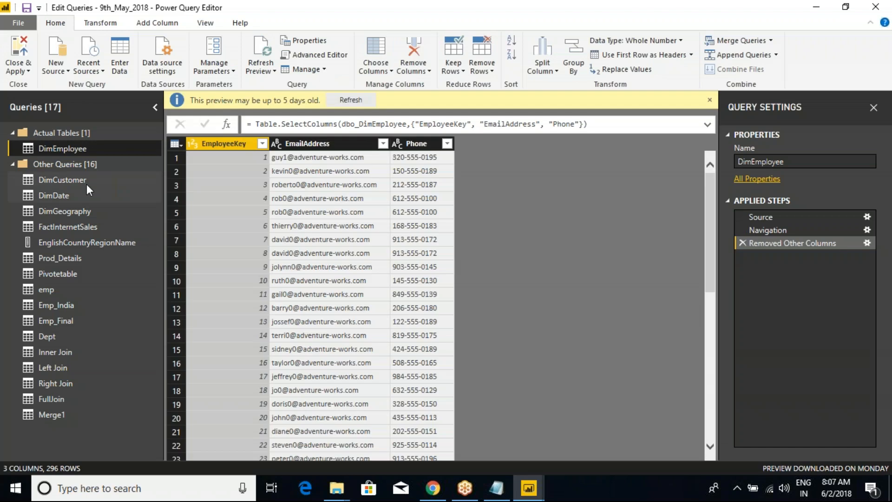
Examine the DimGeography query's data together with its available query-level and table-level operations.
click(63, 210)
click(307, 145)
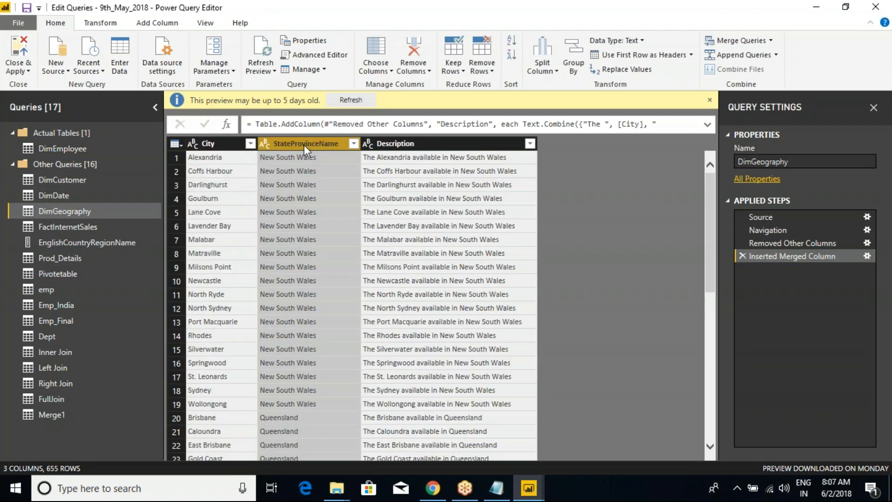
right_click(81, 211)
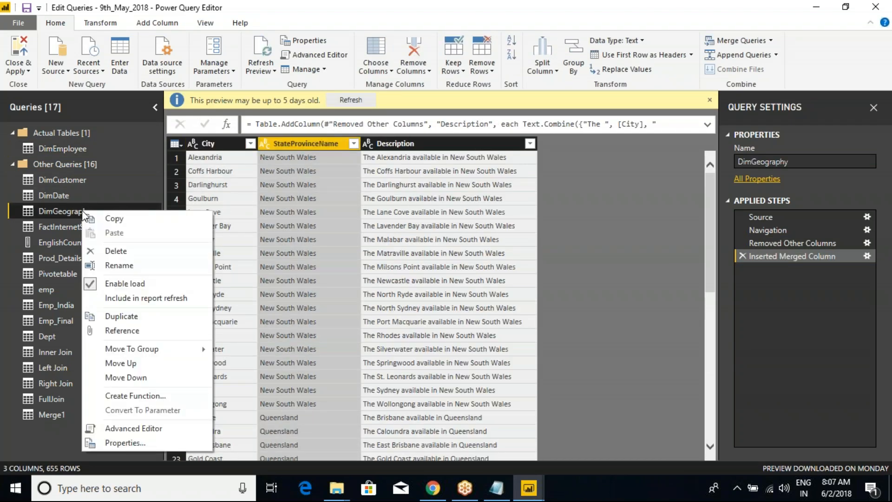
click(177, 145)
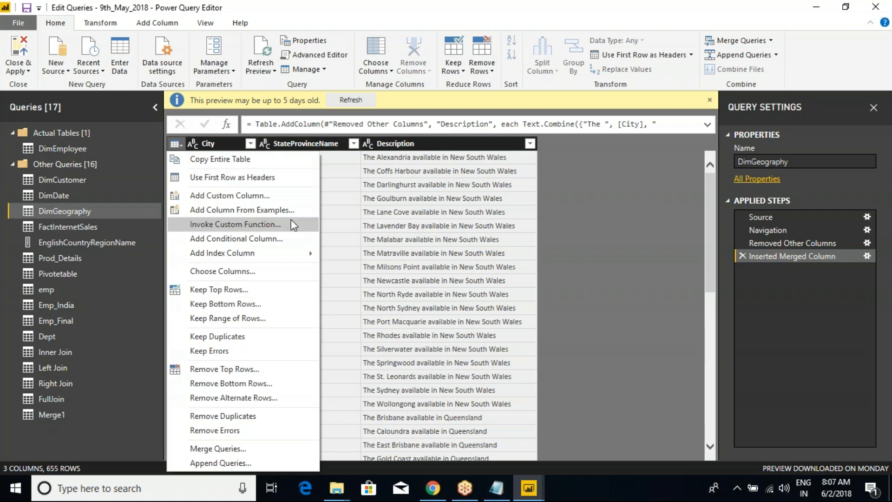
click(589, 191)
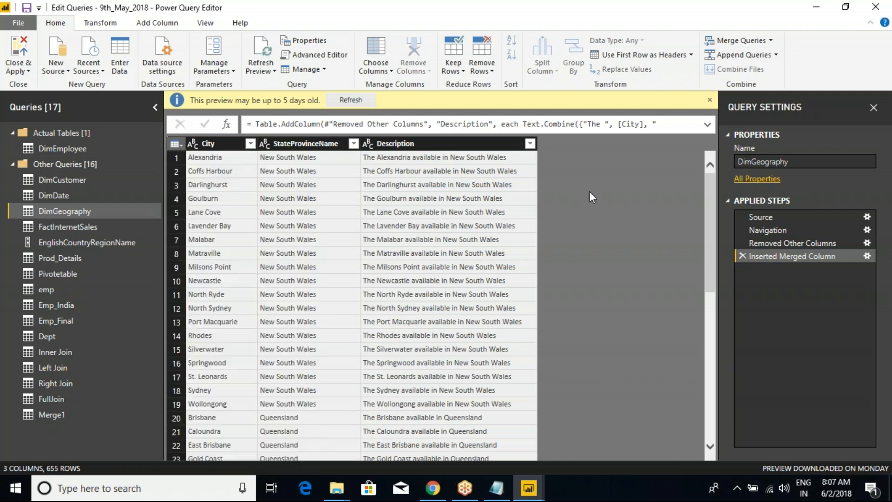
Review the editor's transform, add-column, view and help commands, and examine the available parameter management options.
click(95, 23)
click(164, 23)
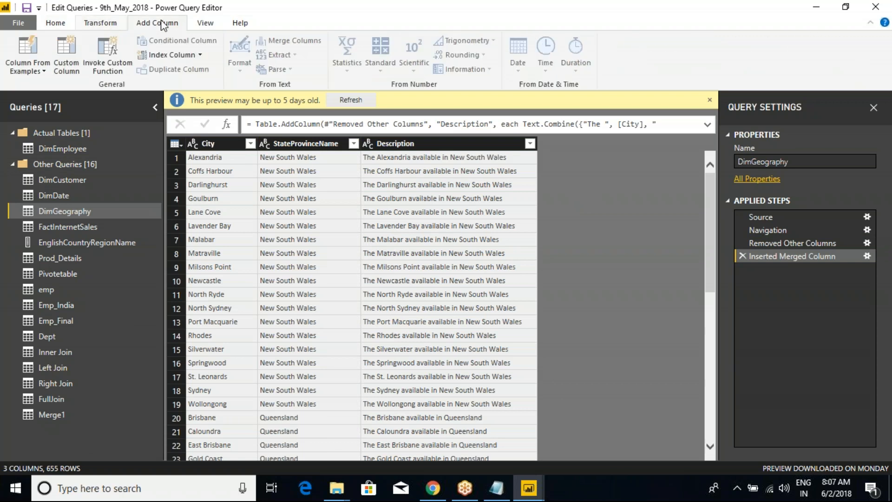
click(205, 26)
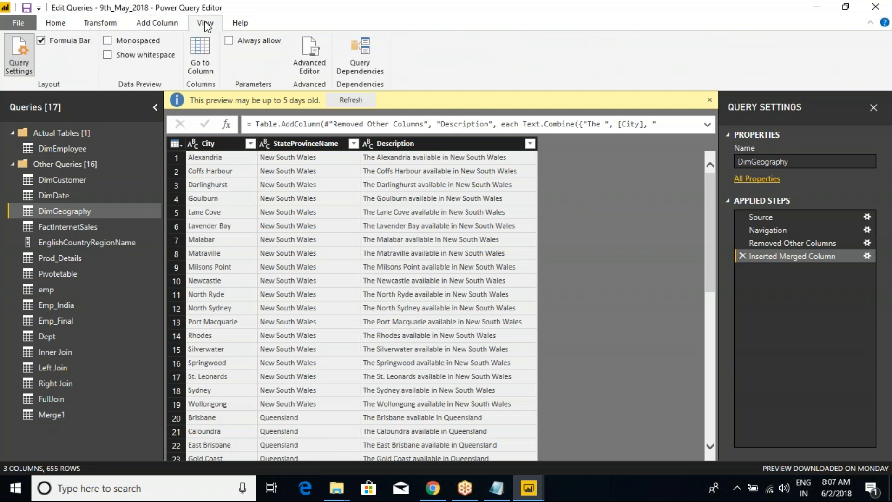
click(240, 24)
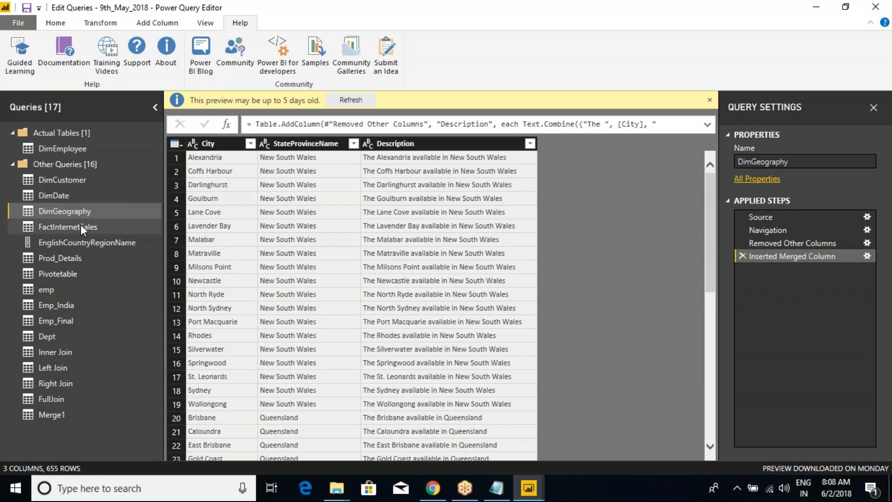
click(86, 24)
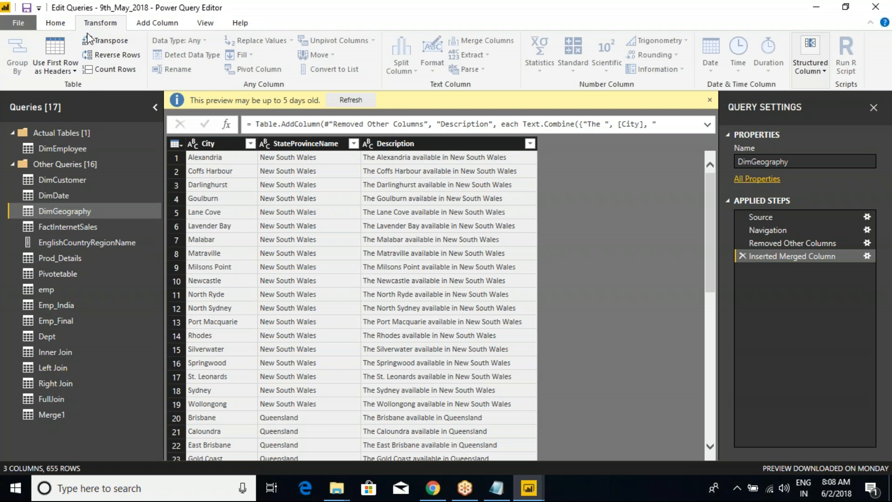
click(54, 26)
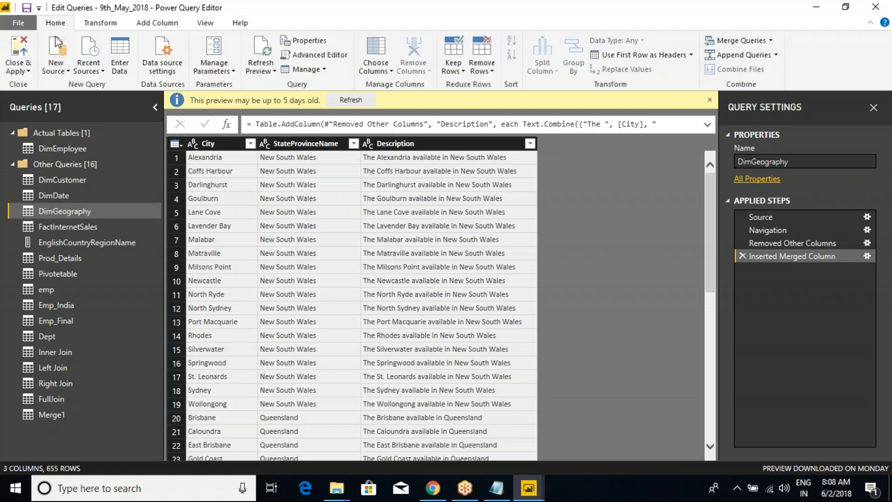
click(233, 72)
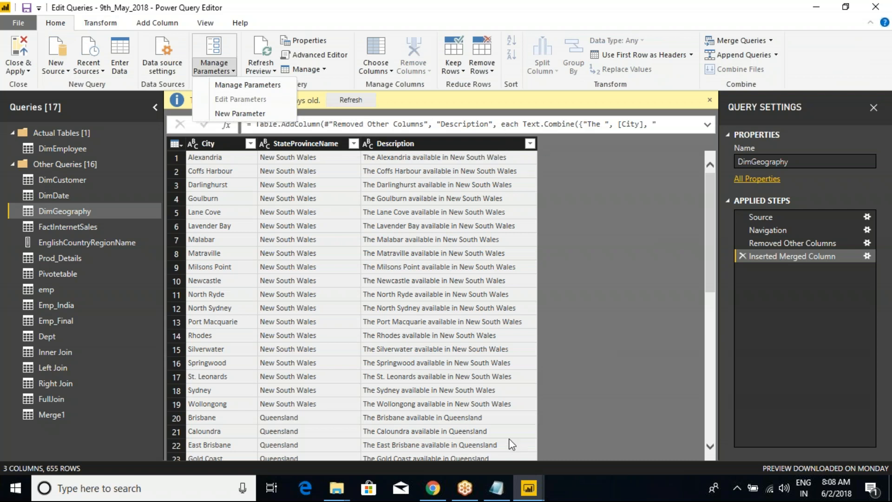
Switch to the class notes in Notepad and insert four blank lines above "Next Topic Could Be:".
click(496, 488)
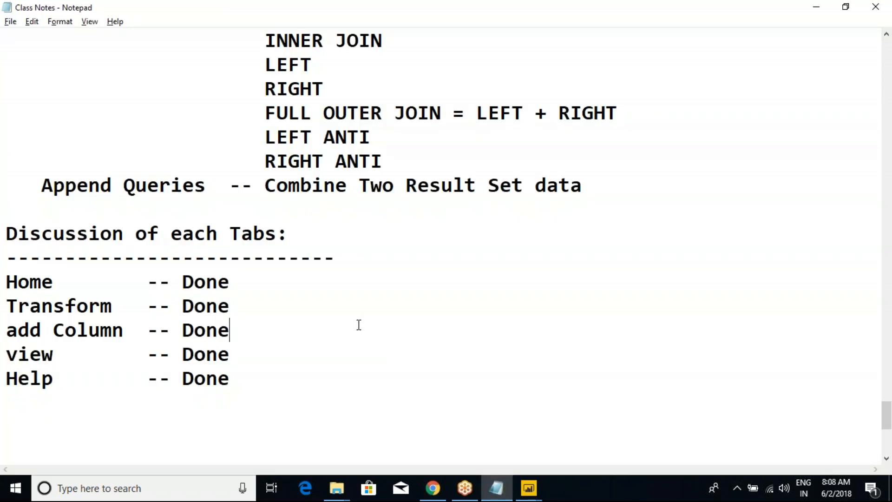
scroll(353, 326, down, 4)
scroll(344, 321, down, 1)
drag(245, 269, 6, 209)
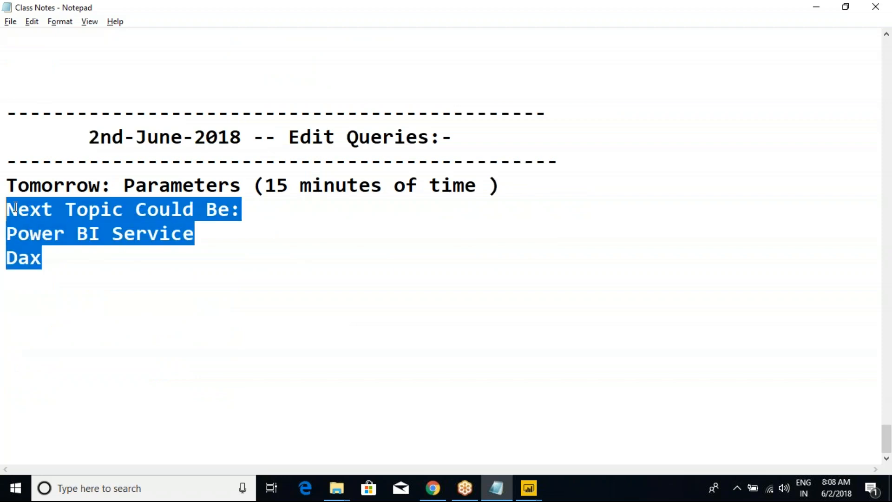
click(6, 208)
key(Return)
key(Return)
key(Return)
key(Return)
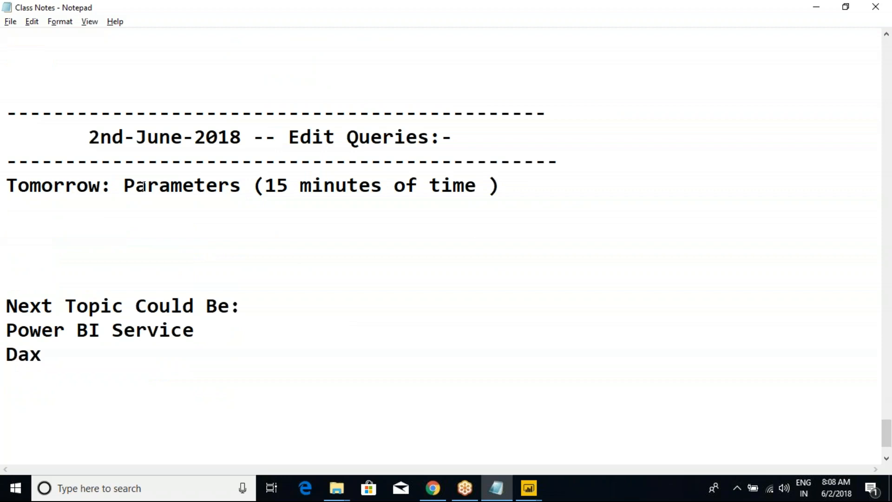
Shorten the line under the 2nd-June-2018 title to the heading "Parameters:-", removing "Tomorrow:" and the time note.
drag(124, 186, 6, 189)
key(BackSpace)
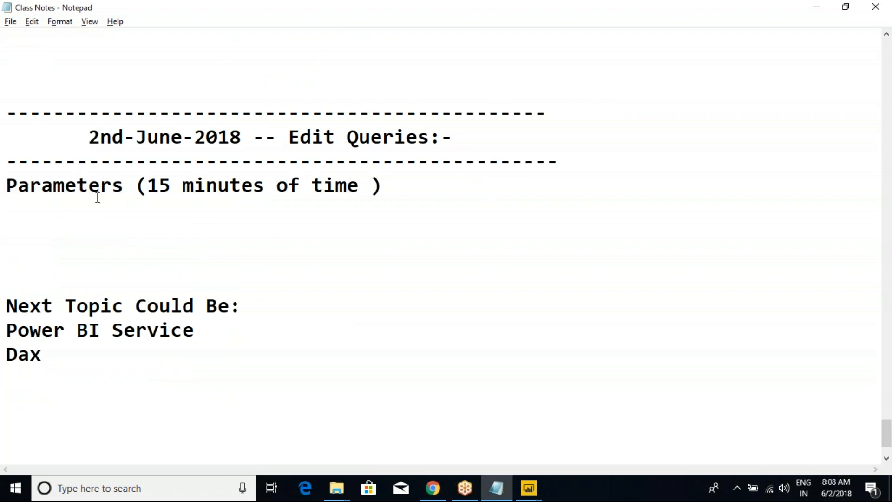
drag(431, 190, 139, 193)
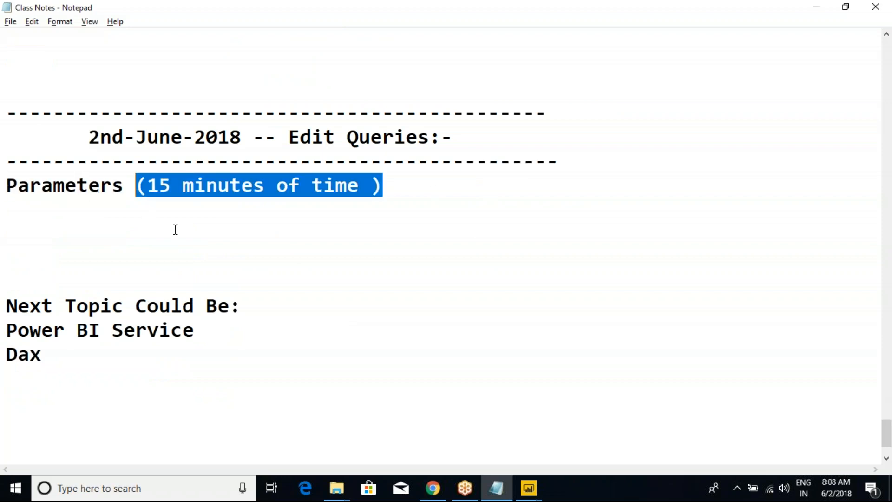
key(BackSpace)
key(BackSpace)
text(:-)
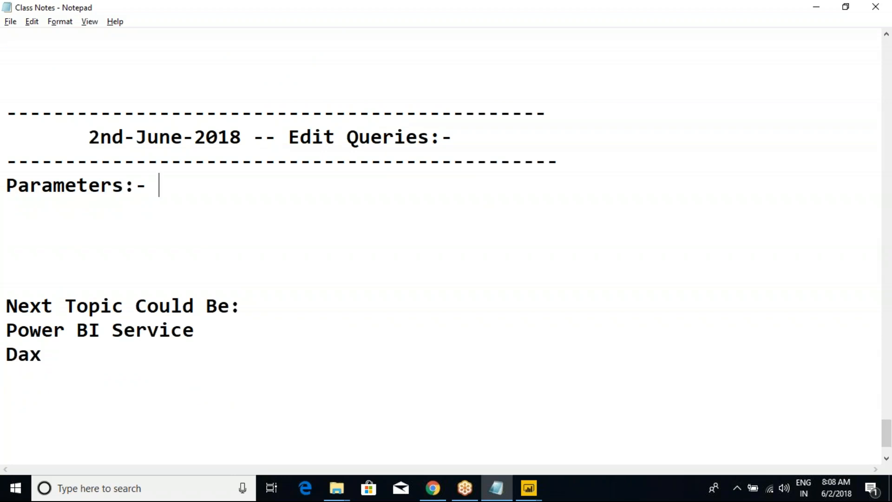
Add the lines "SQL Parameters" and "SSRS Parameters" under the Parameters heading and align their second words.
key(Return)
text(SQL Parameters)
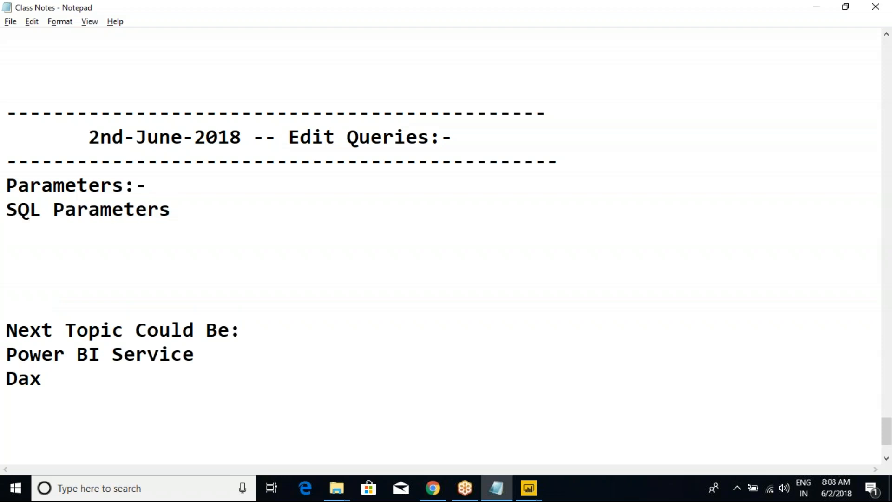
key(Return)
text(SSRS )
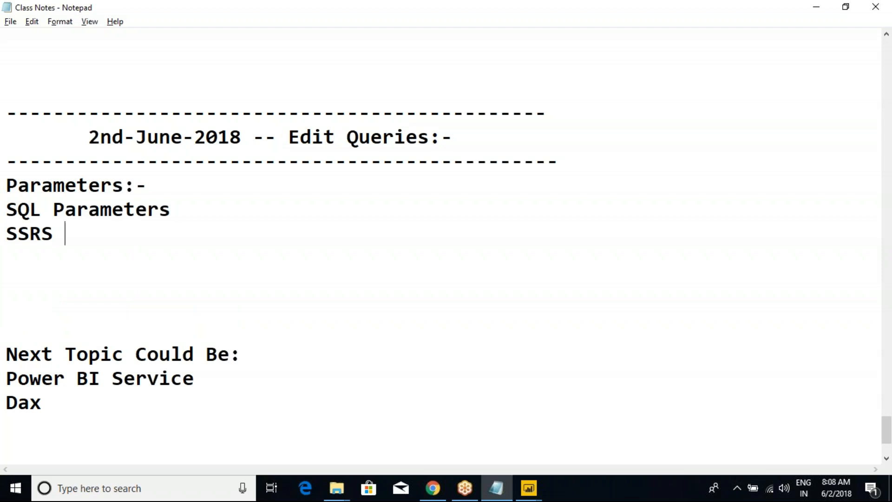
text(Parameters)
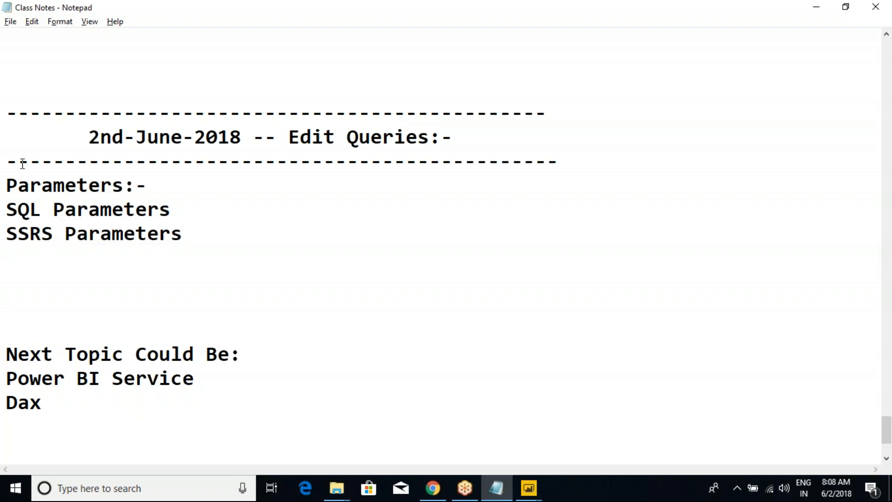
click(58, 214)
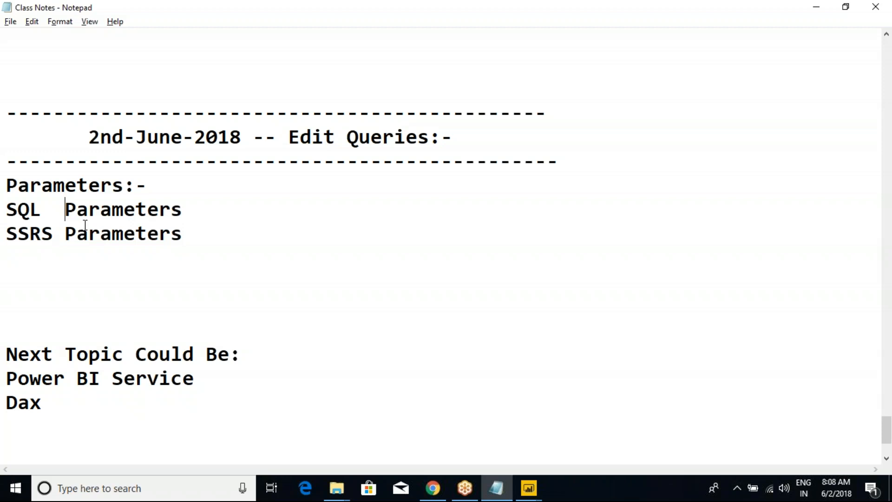
Add the definition "Used to Filter data dynamically @ Model Level" after the Parameters heading.
click(147, 185)
text(Used to Fil)
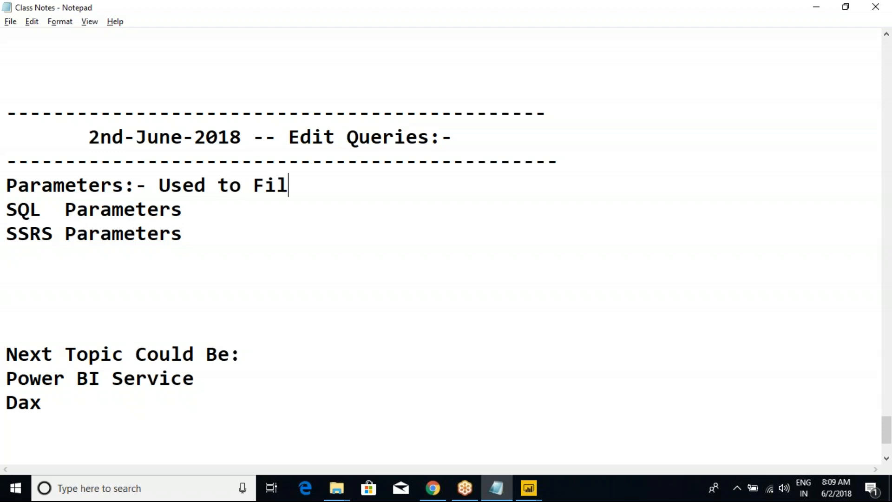
text(ter data )
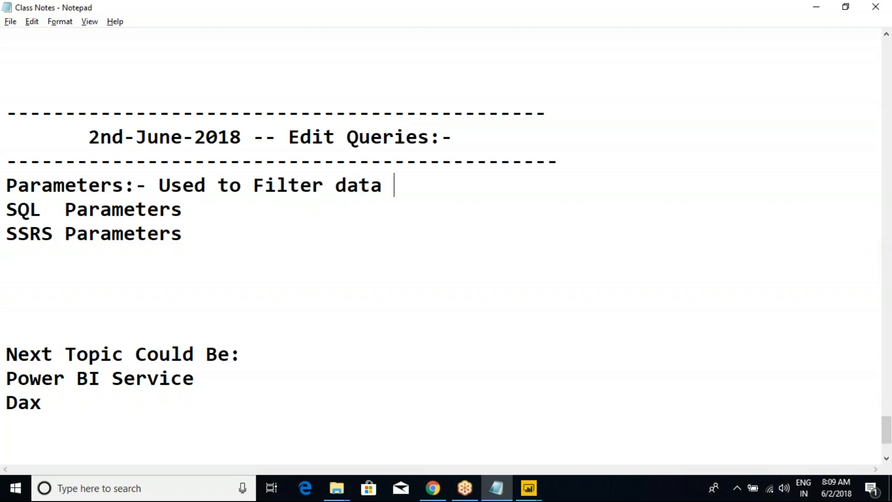
text(dynami)
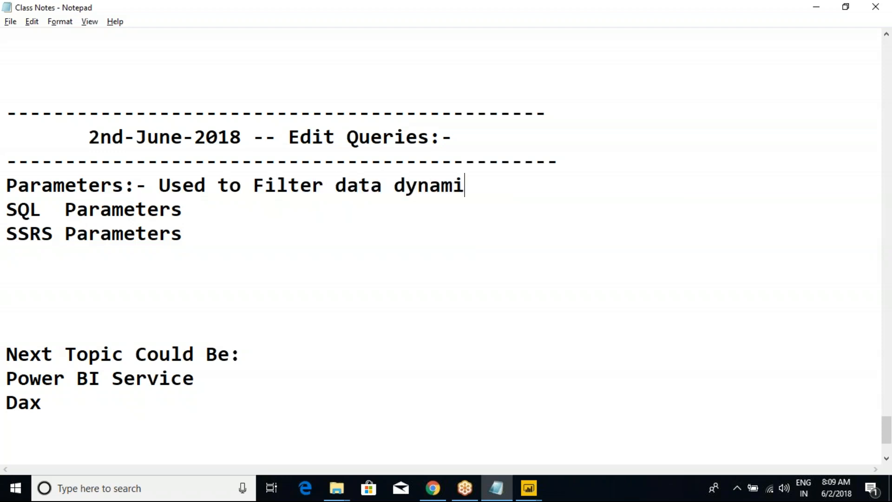
text(cally)
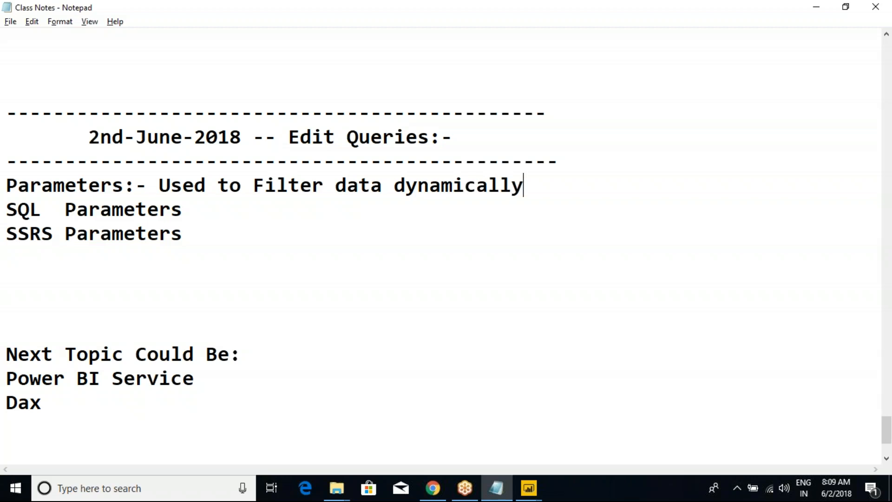
text( @ Model Level)
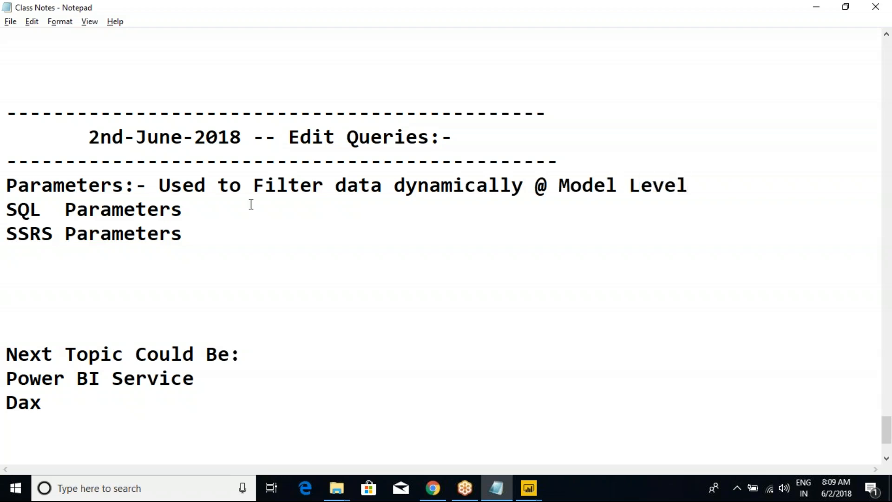
click(737, 80)
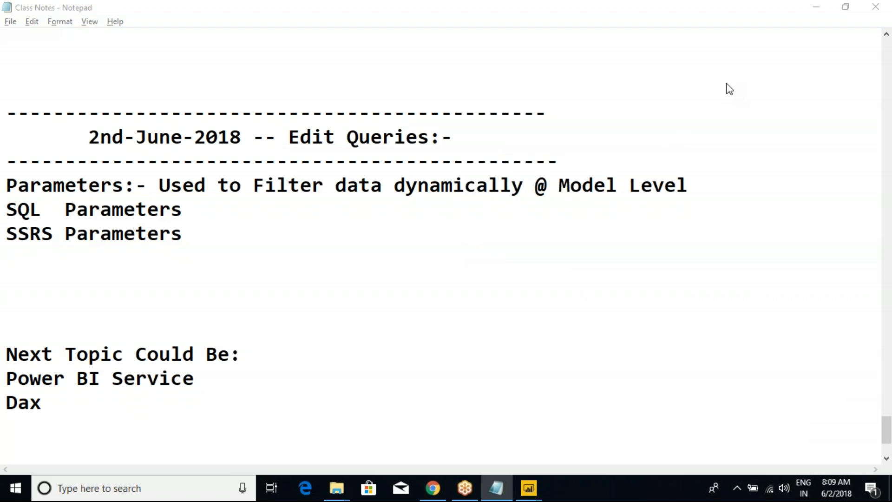
click(414, 250)
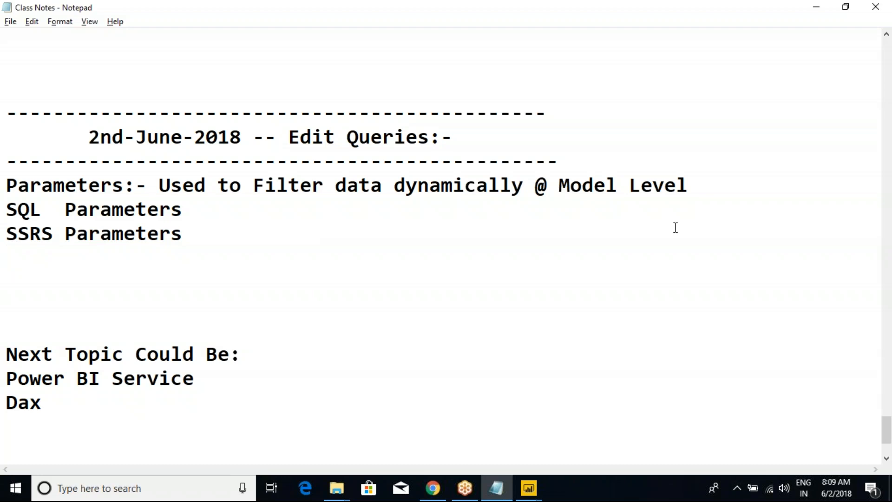
Launch SQL Server Management Studio.
click(870, 31)
click(37, 8)
key(super+r)
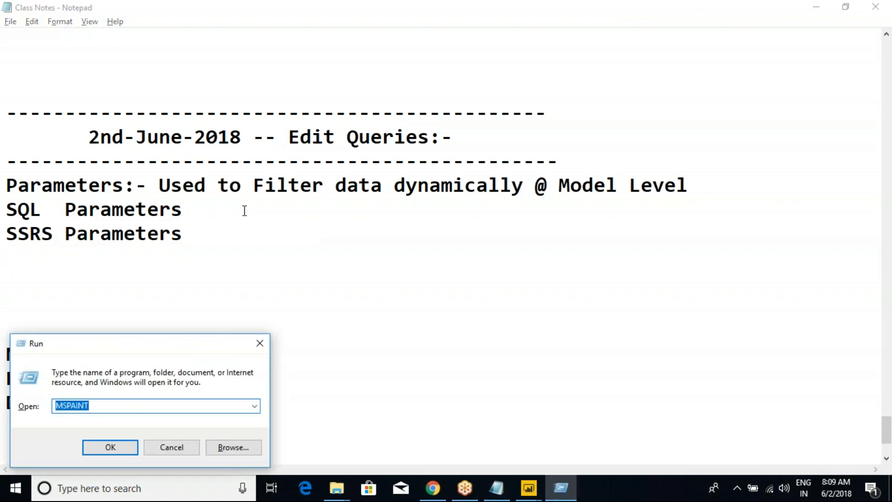
text(ss)
key(Down)
key(Return)
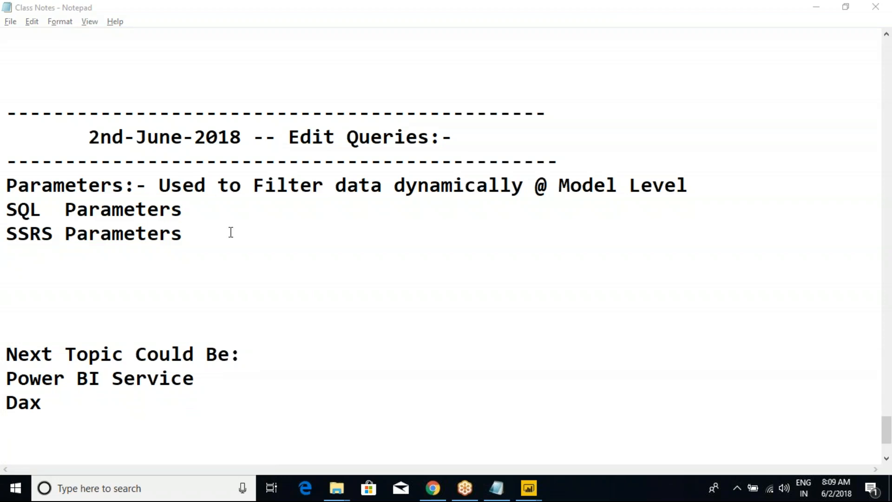
click(255, 183)
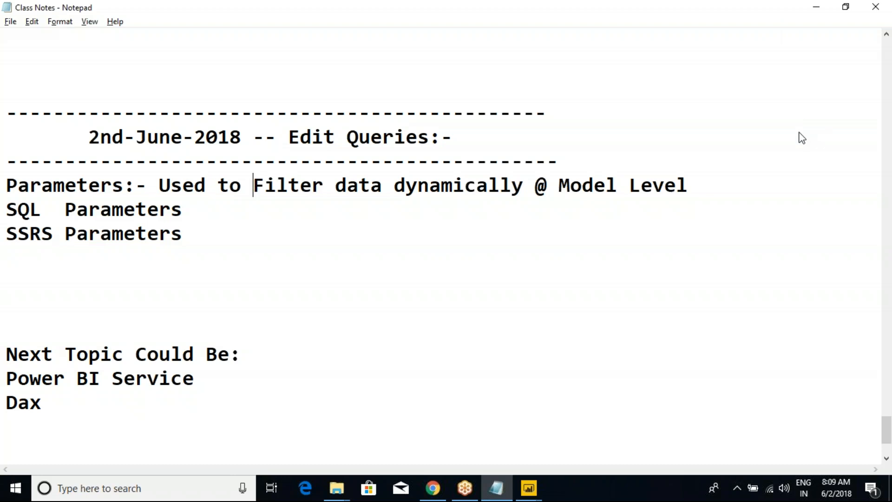
click(442, 227)
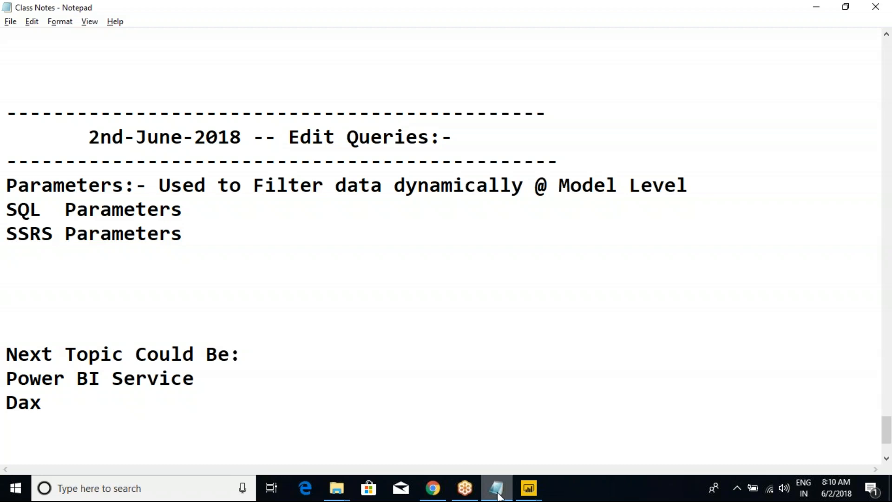
mouse_move(433, 488)
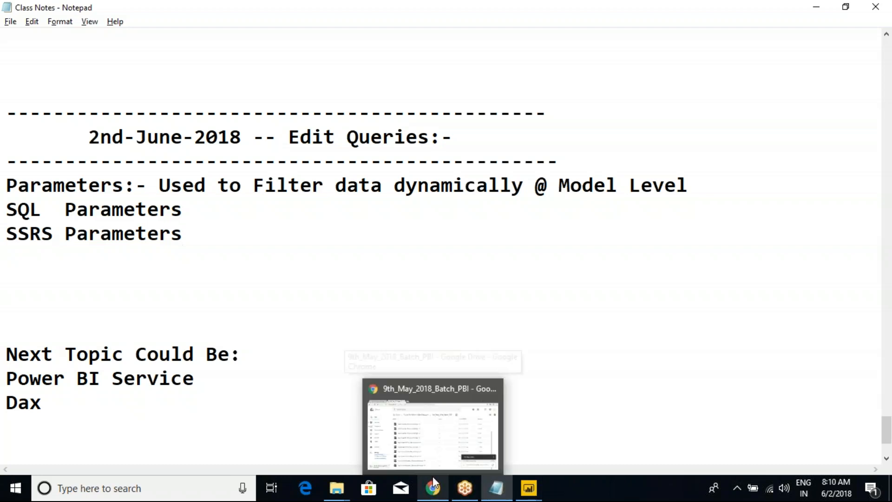
click(431, 455)
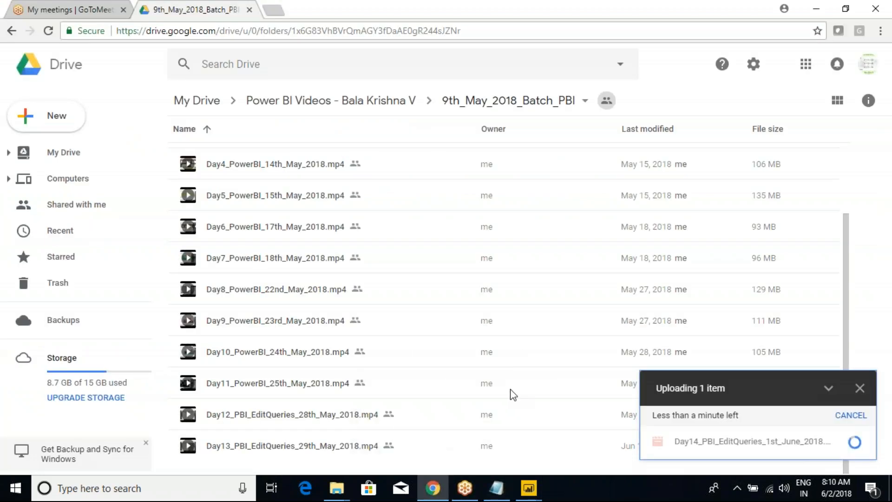
click(47, 14)
click(195, 10)
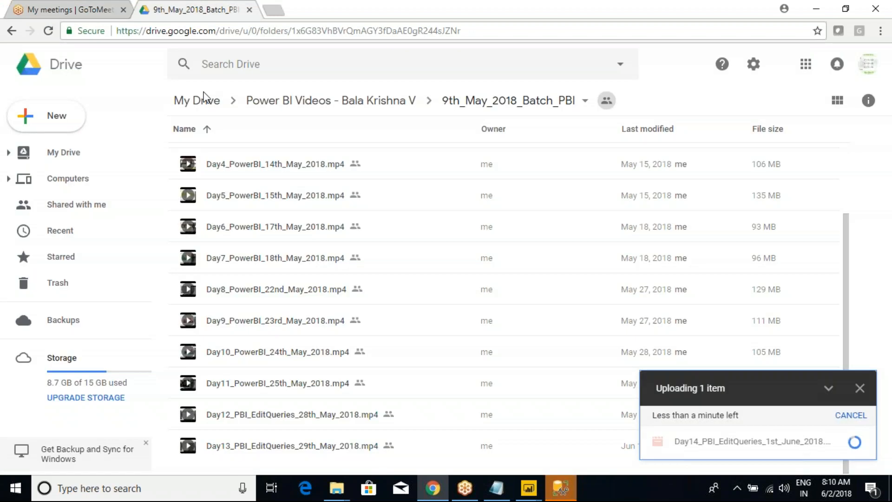
mouse_move(561, 488)
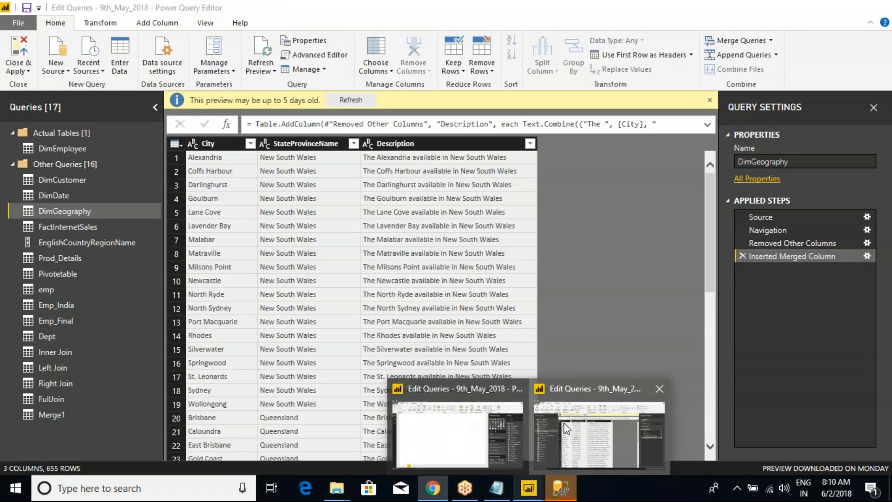
click(566, 429)
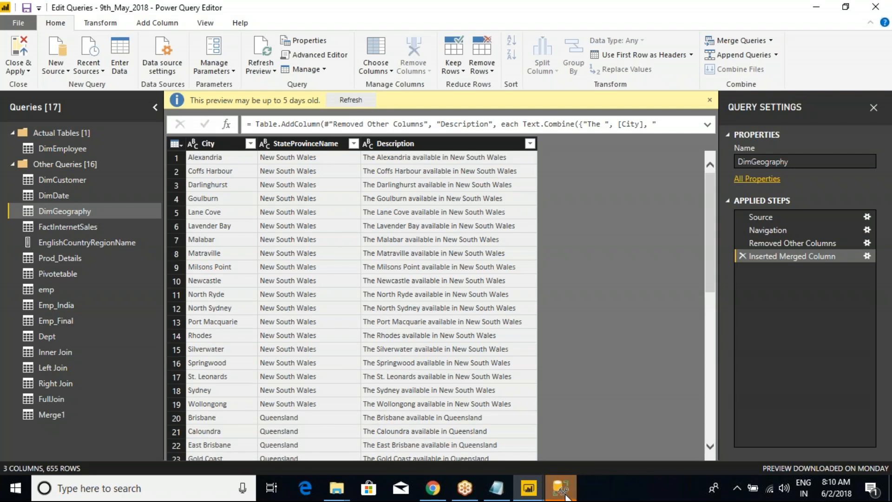
Switch to SQL Server Management Studio and connect to the computer-named Database Engine server with Windows Authentication.
mouse_move(560, 488)
click(551, 438)
drag(382, 96, 307, 90)
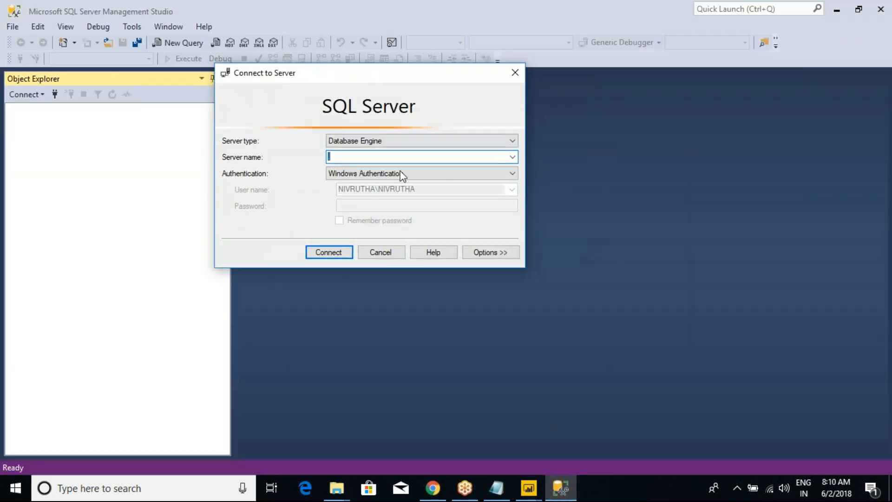
click(512, 157)
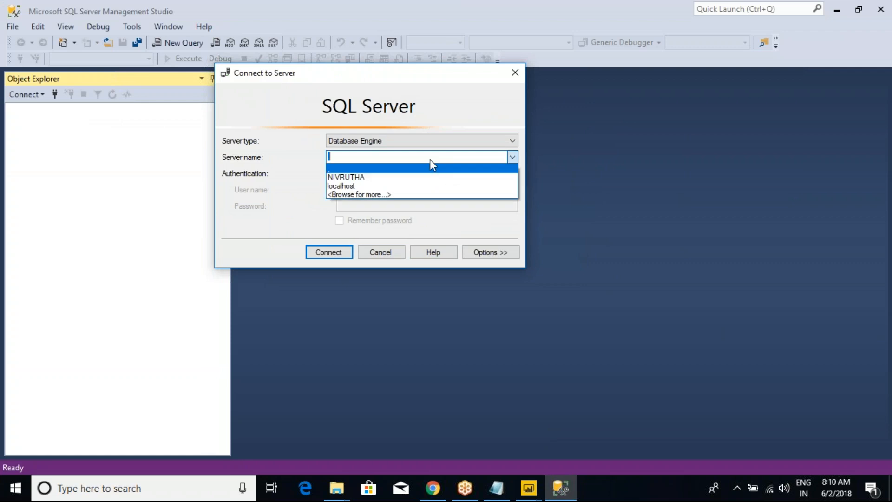
click(356, 177)
click(360, 157)
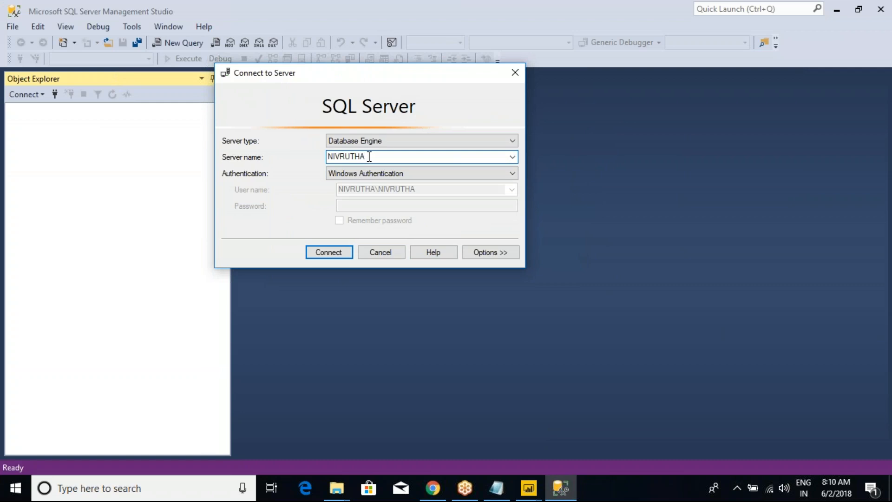
click(335, 253)
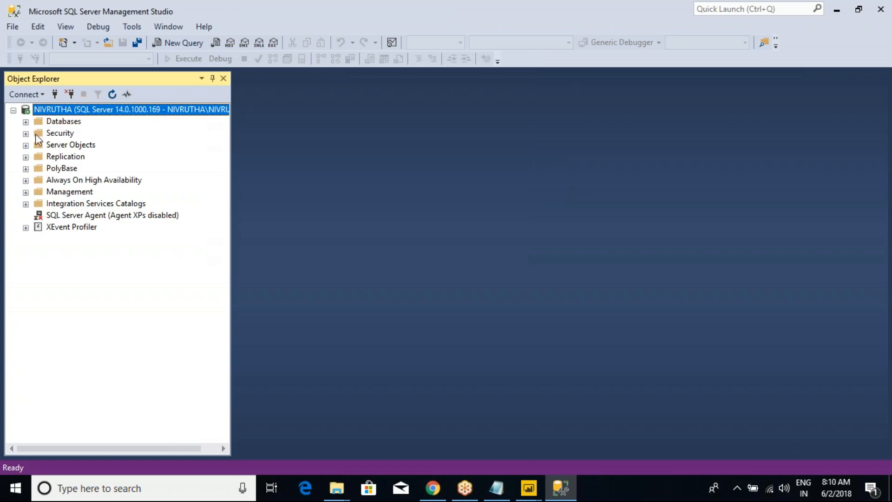
Expand the server's databases and open a new query window on AdventureWorksDW2017.
click(26, 122)
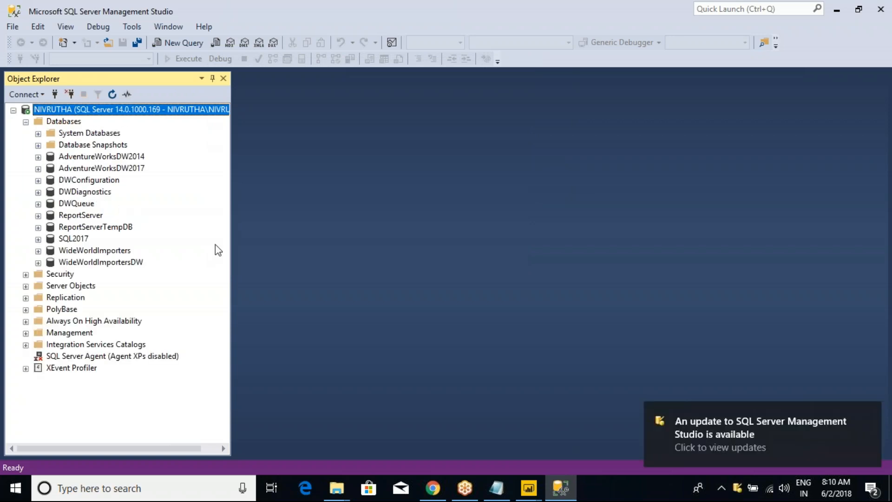
click(108, 168)
click(181, 43)
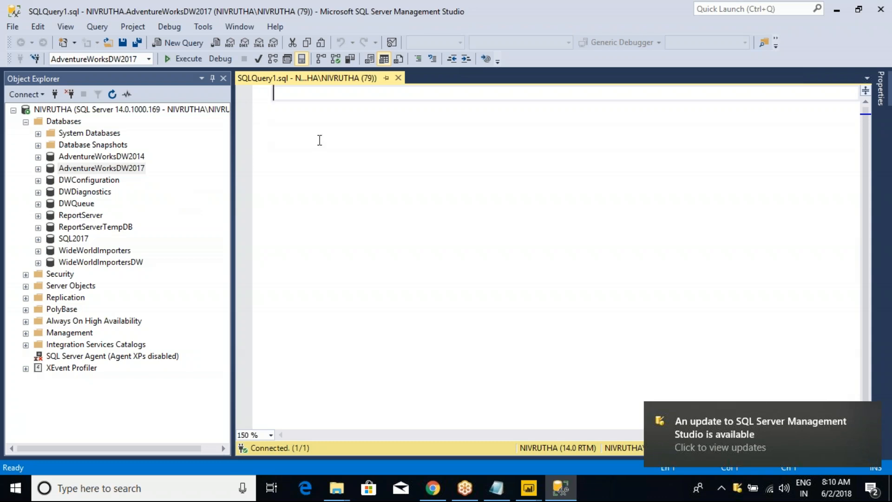
Expand the stored procedures of AdventureWorksDW2017 and examine the parameters of dbo.yearlySales.
click(39, 169)
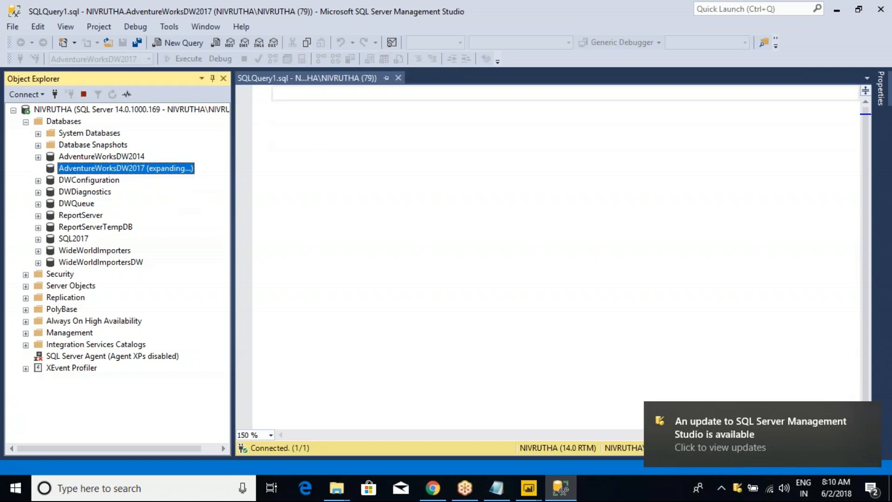
click(51, 240)
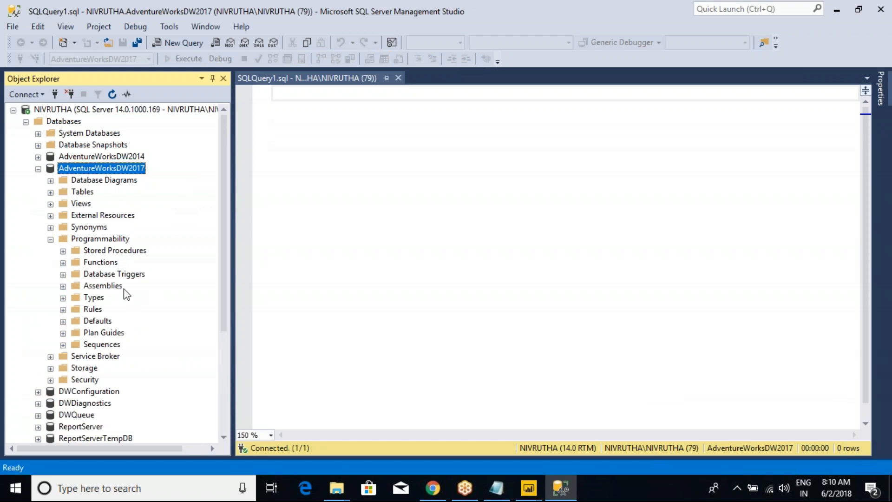
click(63, 251)
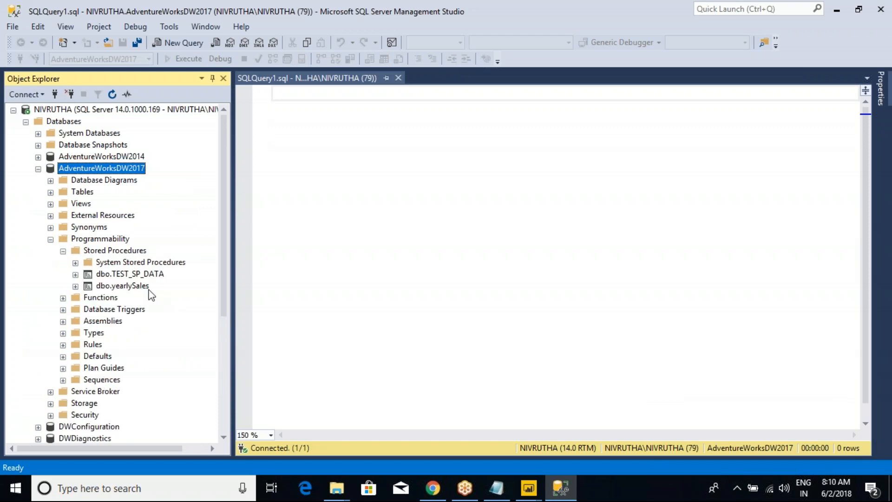
click(263, 174)
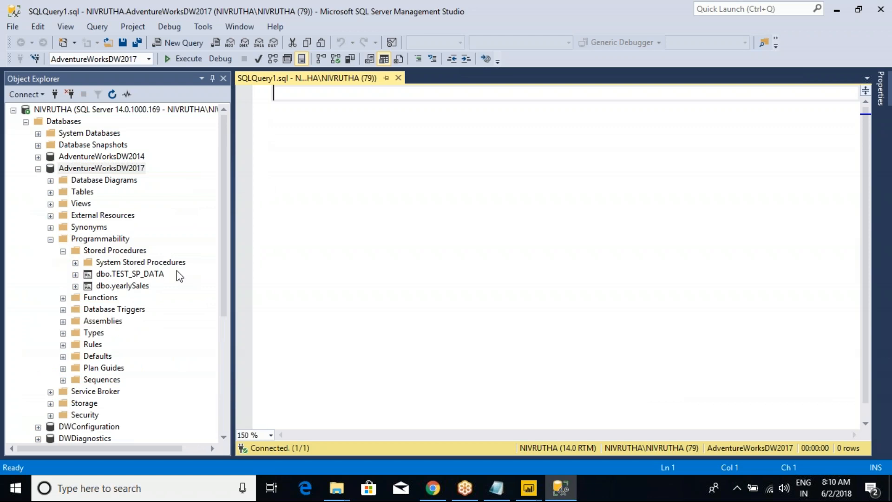
click(76, 286)
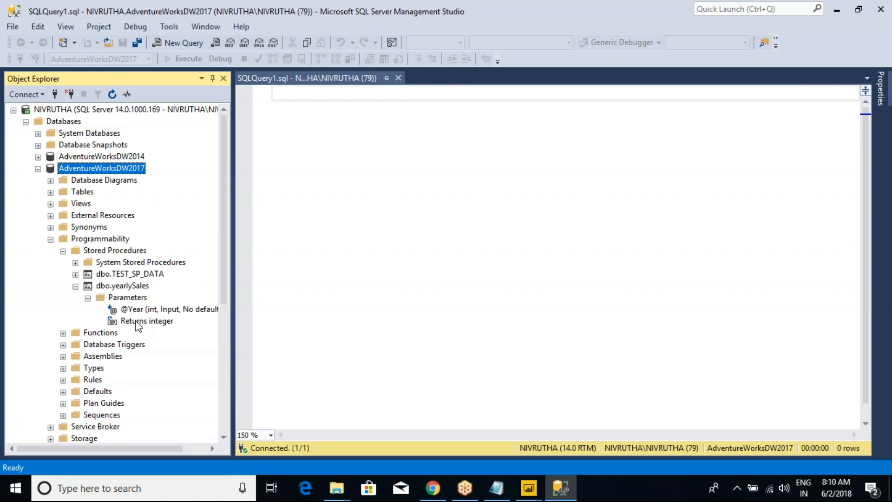
click(136, 321)
click(130, 309)
click(125, 297)
click(121, 286)
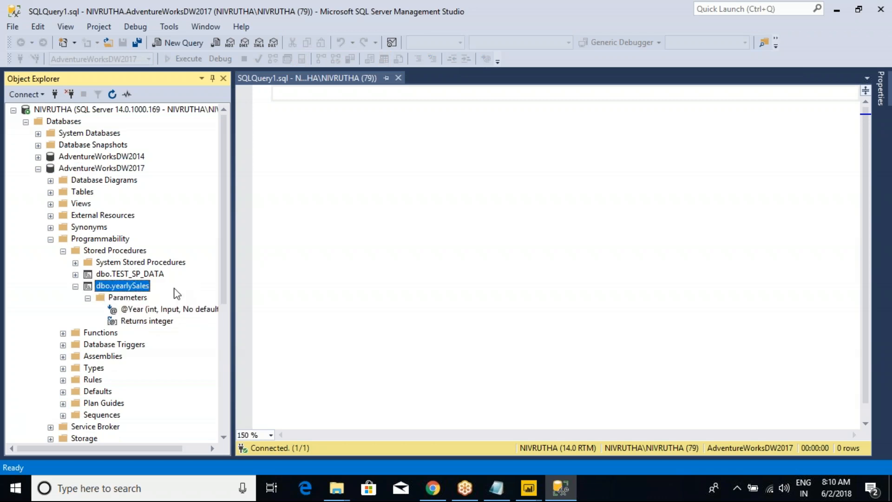
Write a SELECT line and the clause FROM FactInternetSales AS T in the query, leaving the column list empty.
click(316, 144)
text(SELECT)
key(Return)
text(FROM)
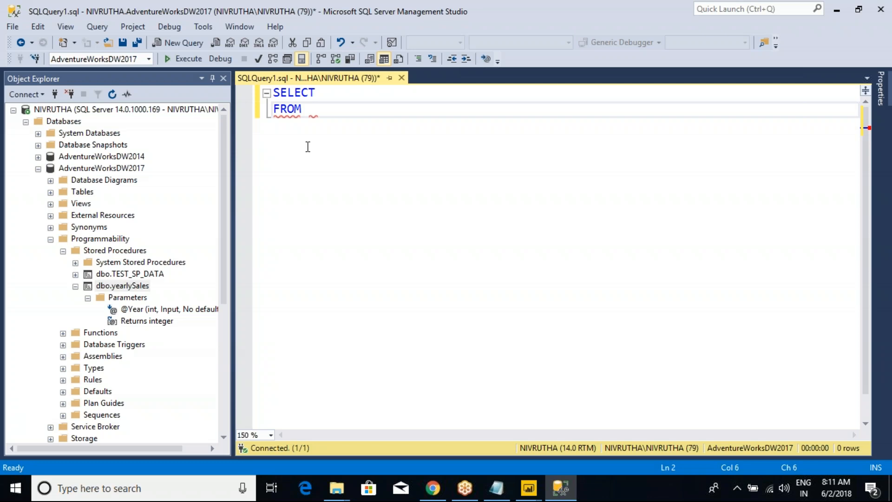
text(FACT)
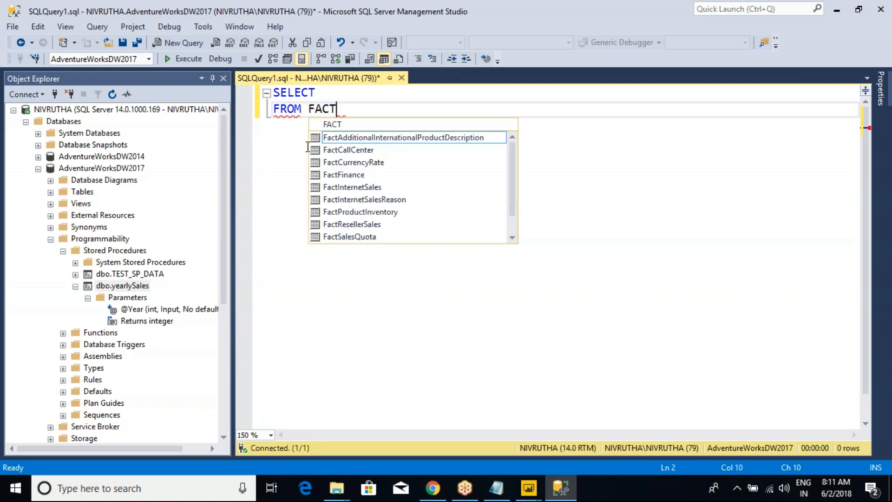
text(INTER)
key(Tab)
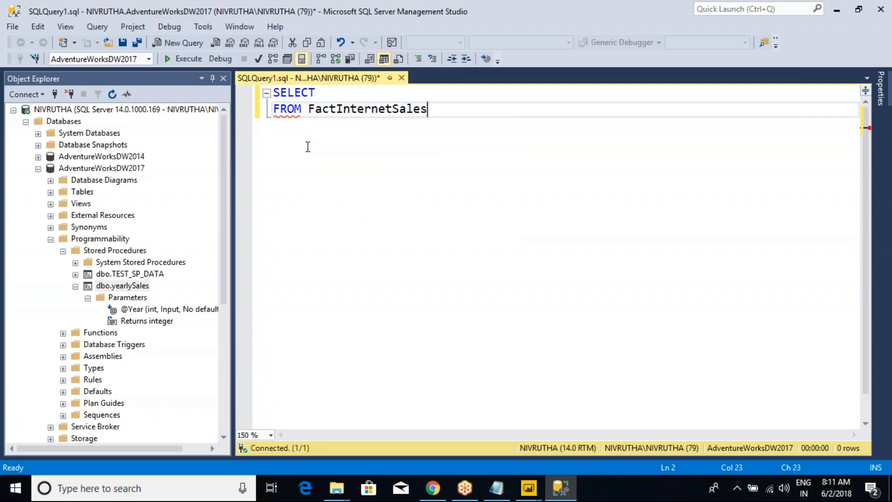
text(AS T)
Add an indented INNER JOIN to DimProduct on the line below the FROM clause.
key(Return)
text(INE)
key(BackSpace)
text(NR JOIN)
key(BackSpace)
key(BackSpace)
key(BackSpace)
key(BackSpace)
key(BackSpace)
key(BackSpace)
text(ER JOIN )
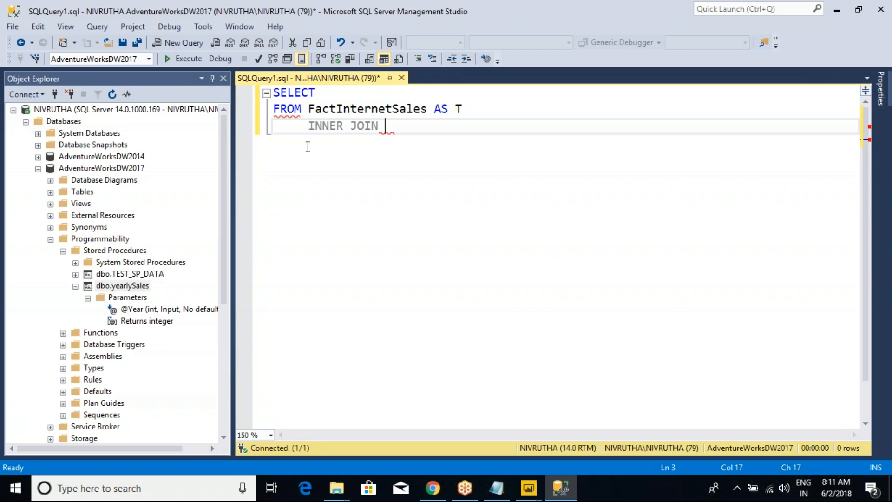
text(DIMPRO)
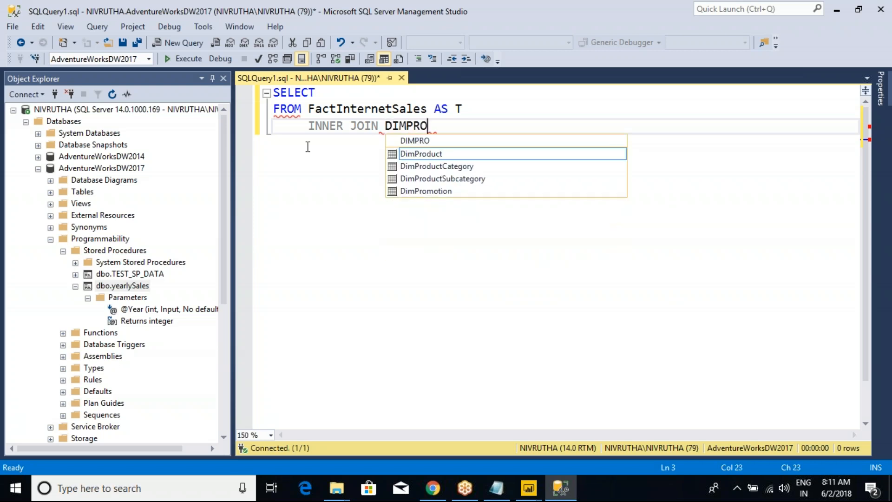
text( AS)
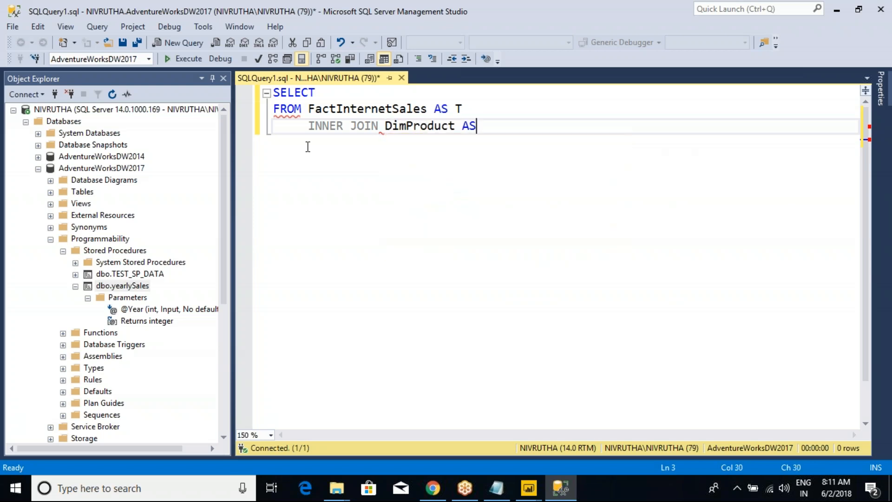
Give DimProduct the alias P and join it on T.ProductKey=P.ProductKey.
text( P ON T.)
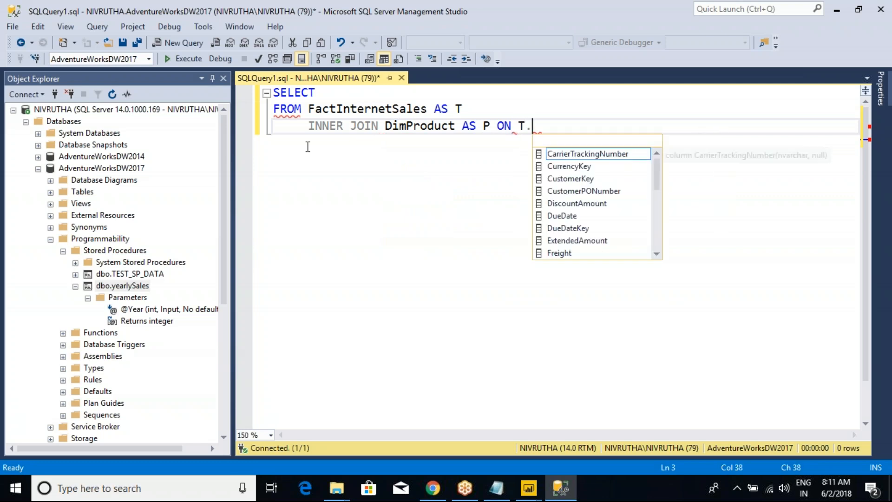
text(ProductKey=)
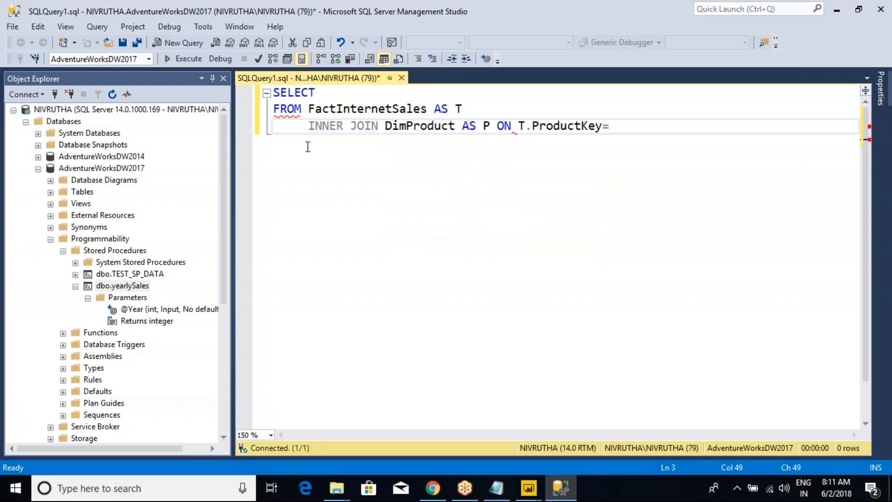
text(P.PRO)
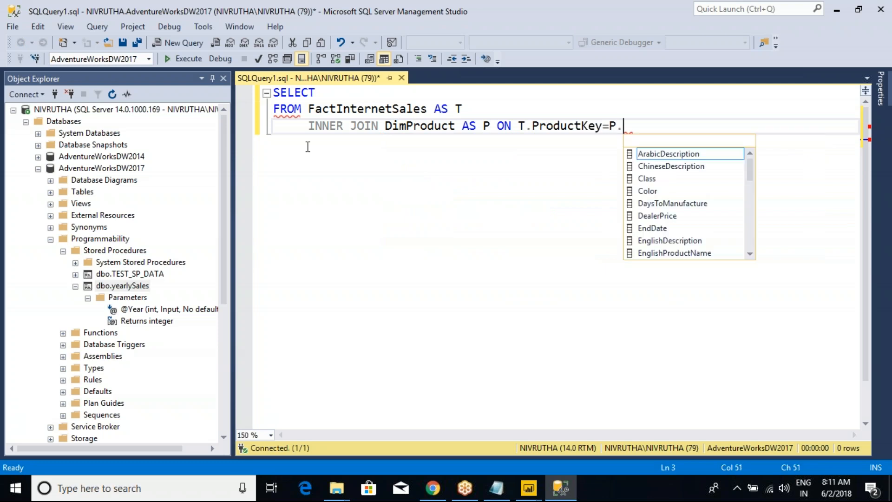
key(Down)
key(Down)
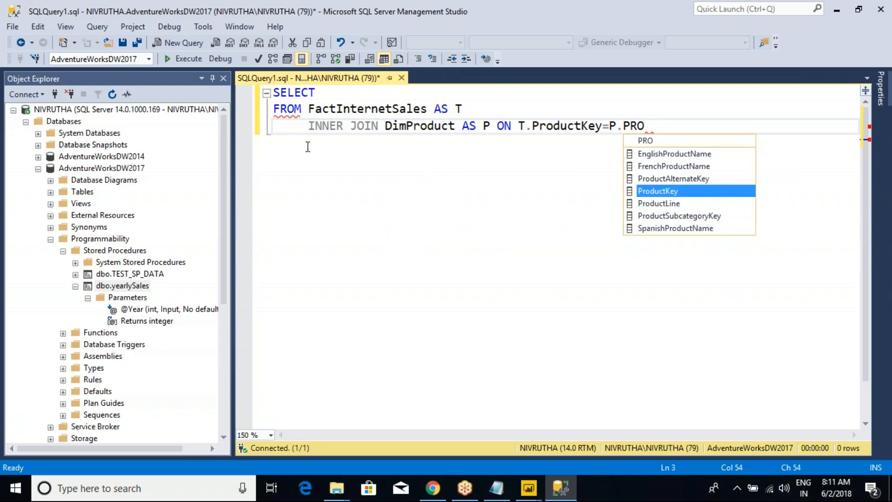
key(Tab)
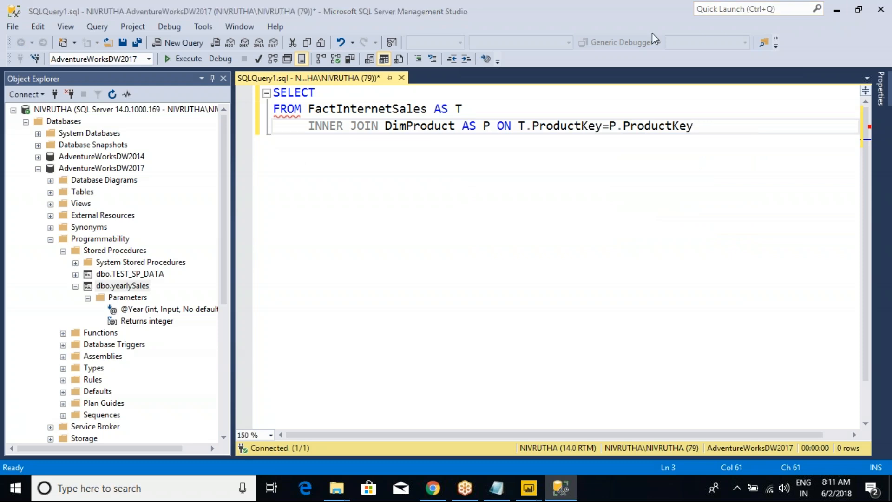
Add P.EnglishProductName to the SELECT list and start a new line beneath it.
click(339, 92)
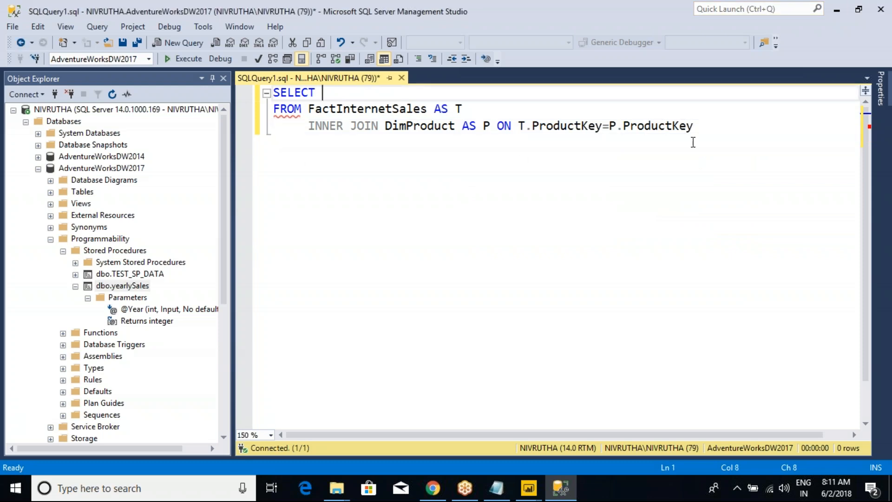
drag(701, 131, 261, 122)
click(331, 95)
text(P.E)
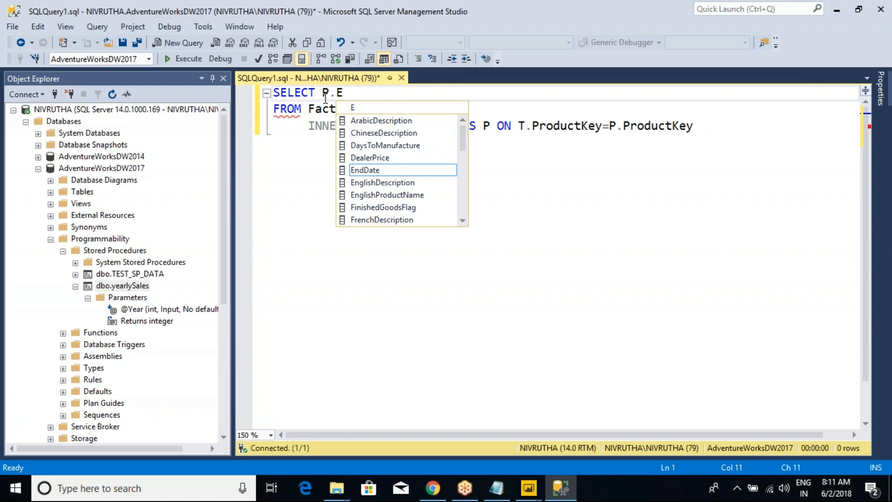
text(NG)
key(Down)
key(Return)
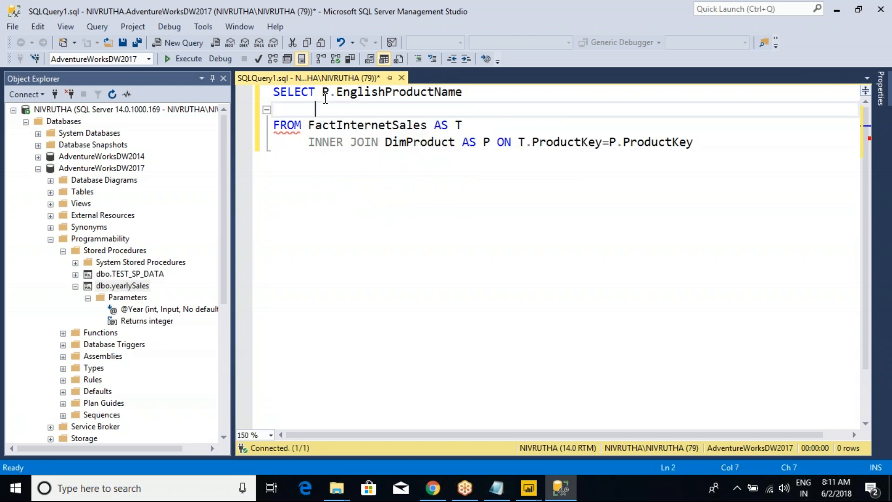
Add Color and OrderQuantity as further columns in the SELECT list and run the query.
text(,COLO)
key(Return)
key(Return)
text(,ORDER)
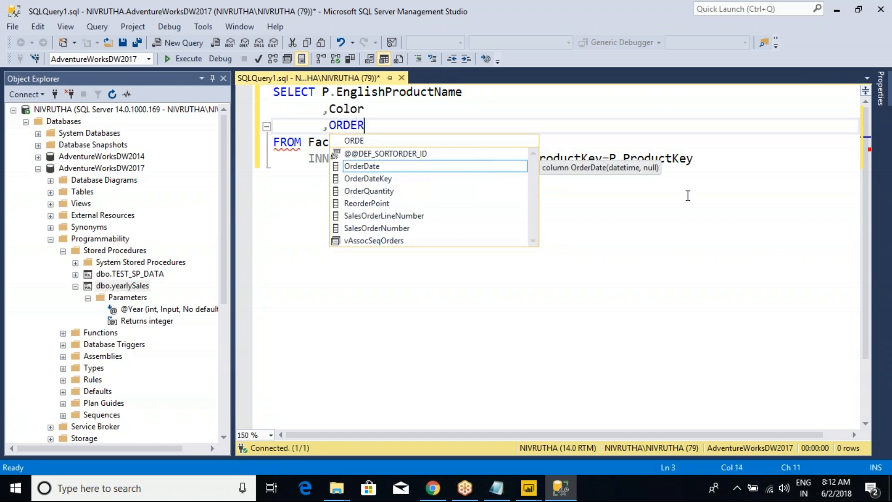
key(Down)
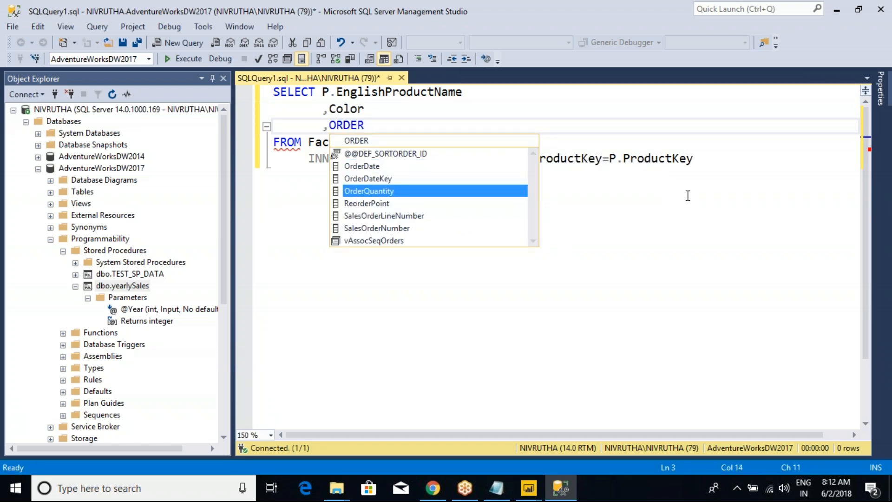
key(Return)
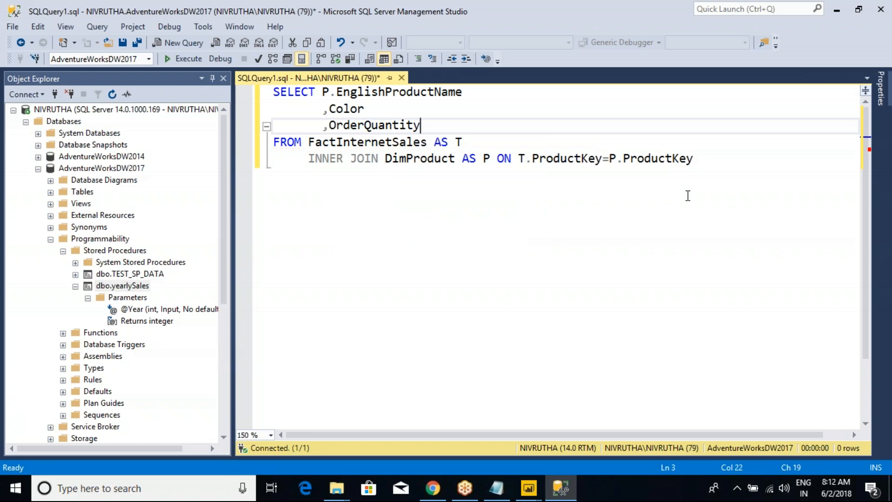
key(F5)
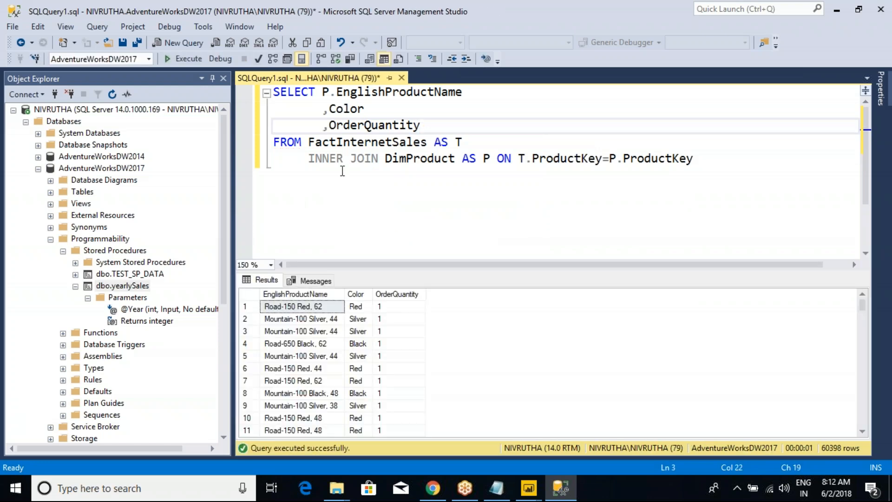
Add ORDER BY 1,2 beneath the join, run the query and inspect the sorted product rows.
click(704, 163)
key(Return)
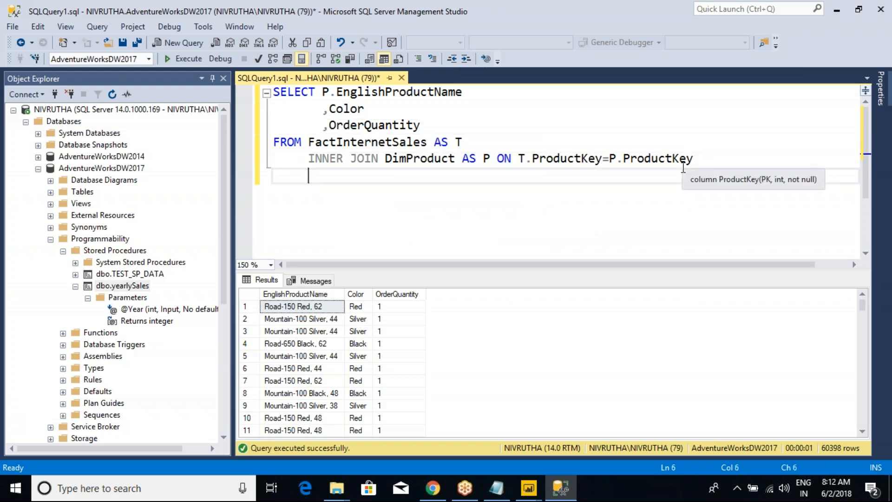
key(shift+Home)
text(ORDER )
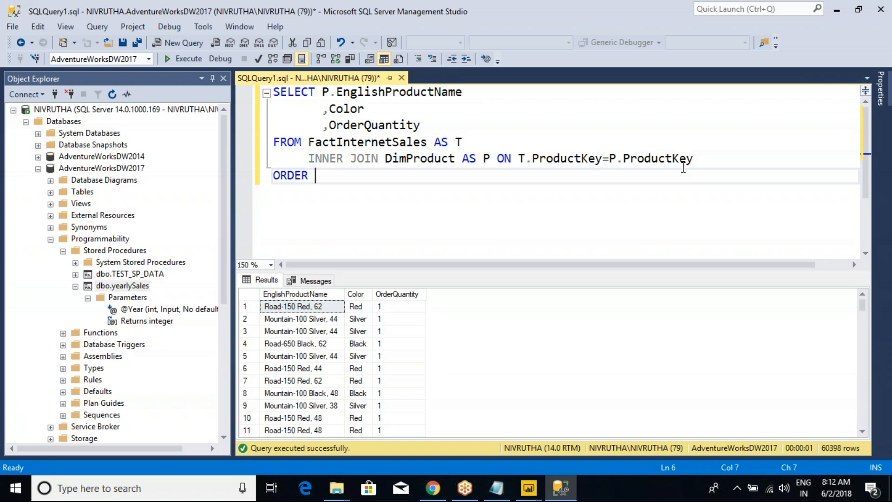
text(BY 1,2)
key(F5)
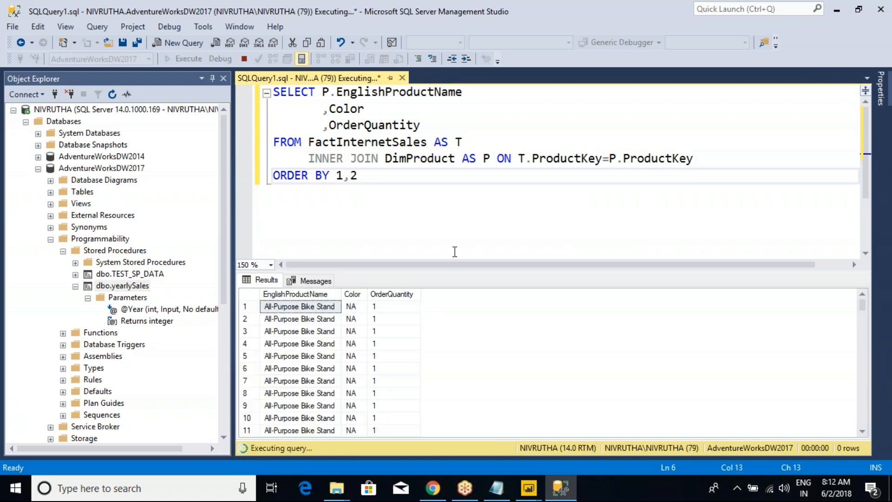
drag(343, 176, 350, 178)
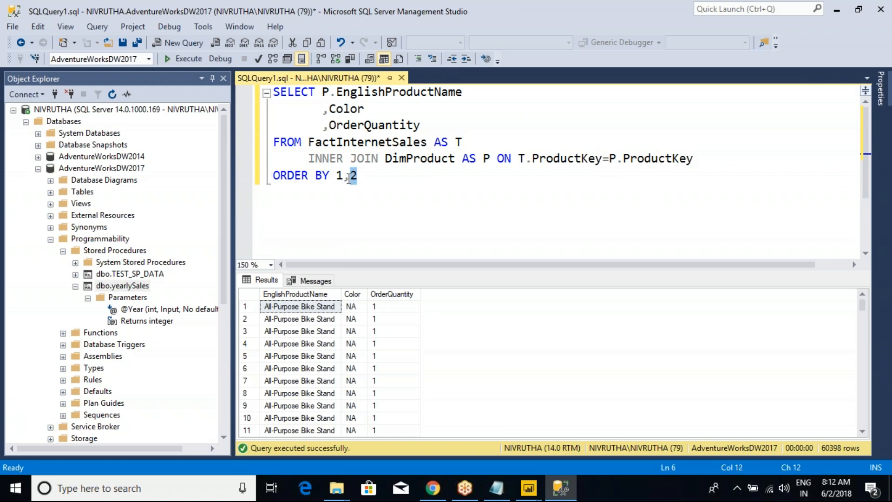
click(306, 308)
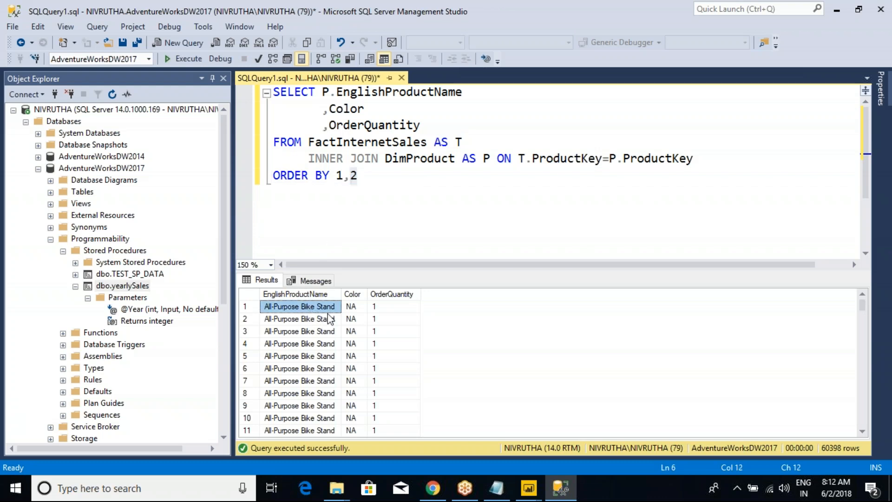
drag(346, 310, 379, 407)
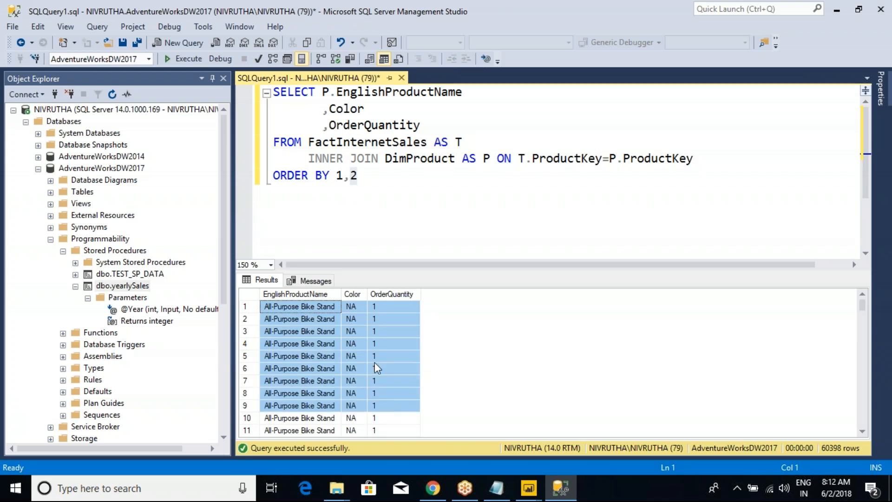
click(364, 323)
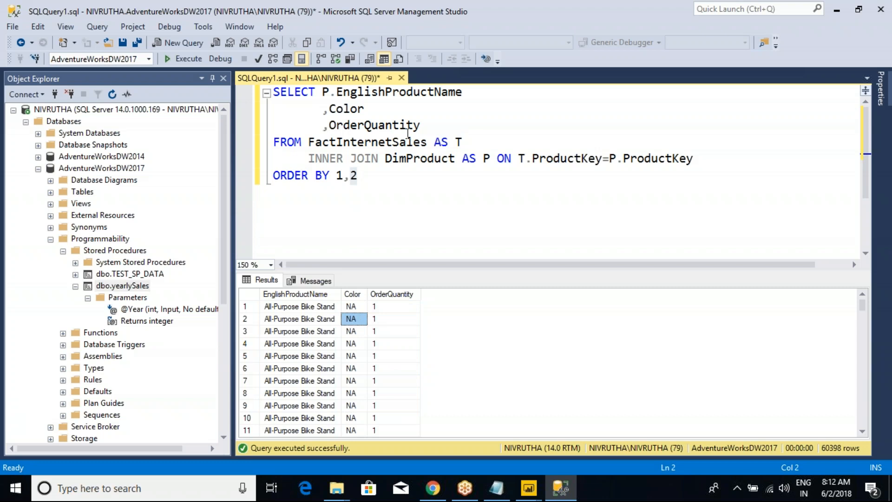
Insert a GROUP BY clause with P.EnglishProductName and Color above the ORDER BY line, aligning Color under the product name.
drag(390, 112, 324, 92)
key(ctrl+c)
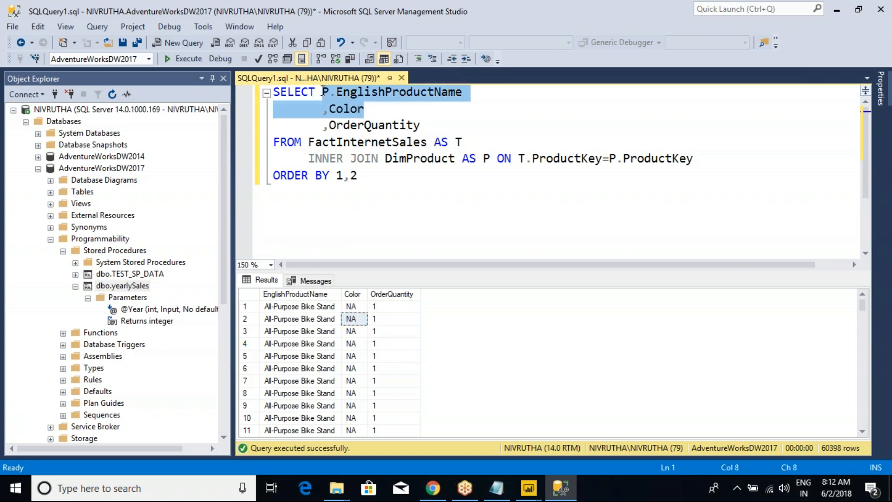
click(693, 157)
key(Return)
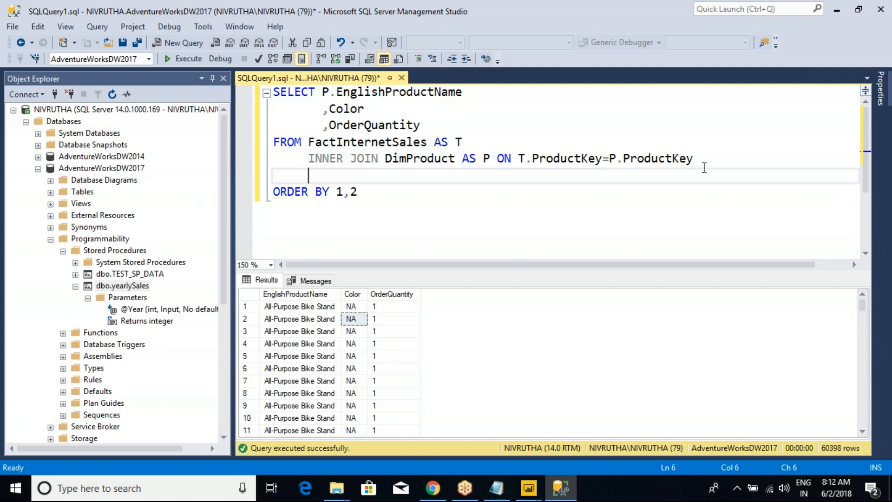
text(GROUP BY)
key(ctrl+v)
drag(305, 178, 271, 177)
key(Delete)
key(Delete)
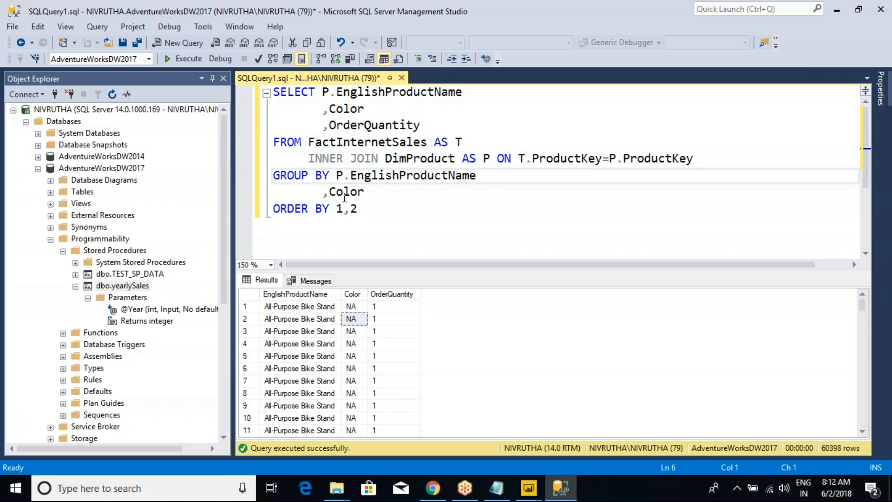
click(325, 191)
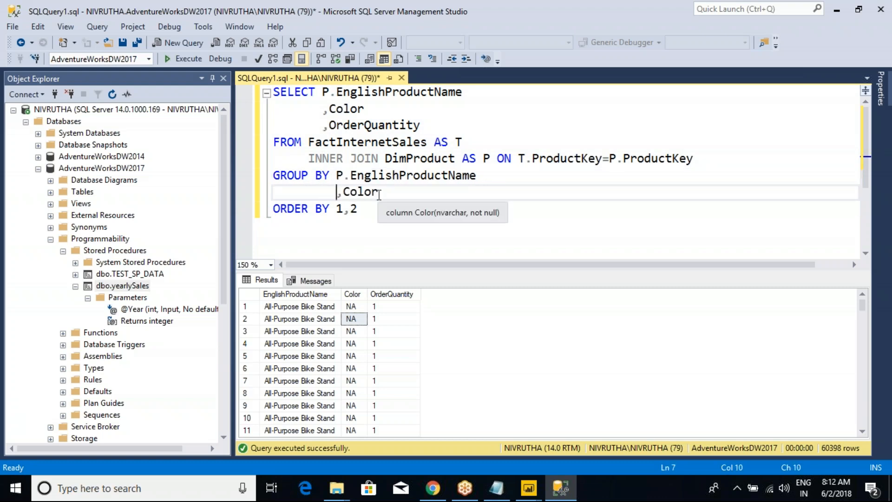
Wrap the OrderQuantity column of the SELECT list in a SUM function.
click(328, 125)
text(SUM()
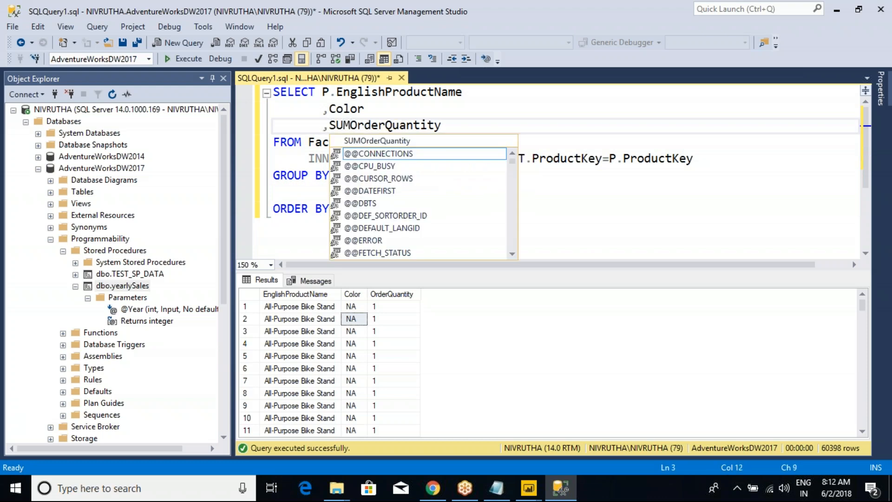
double_click(367, 126)
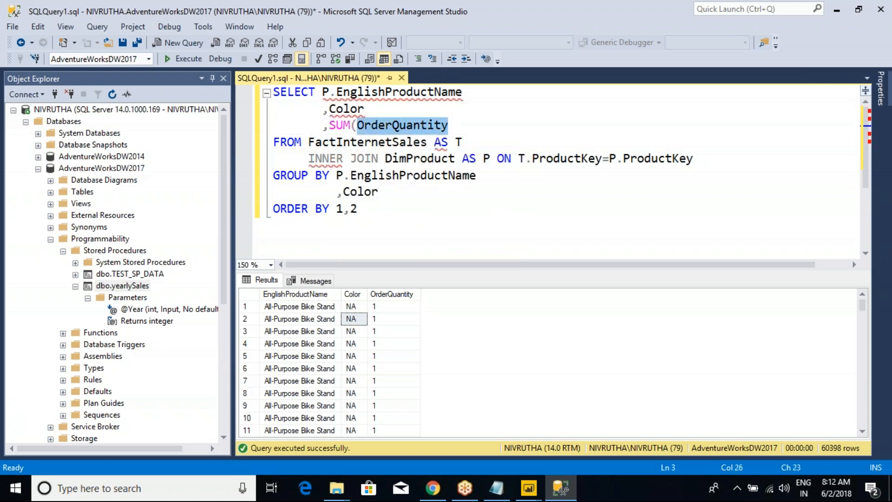
click(477, 125)
text())
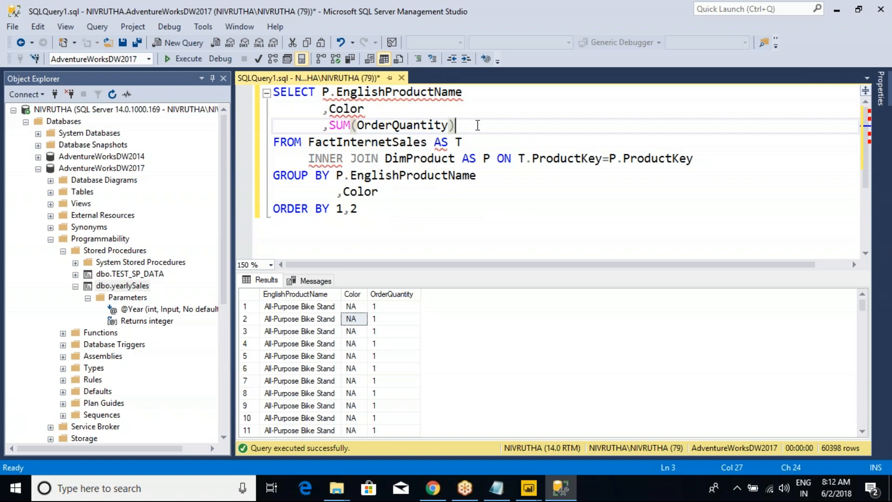
Give the summed column the alias OrderQuantity and run the grouped query.
click(265, 345)
drag(351, 306, 308, 423)
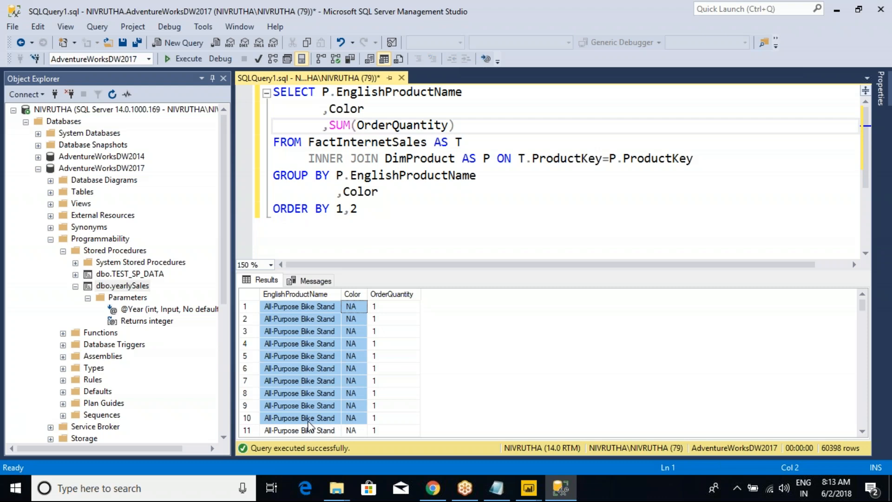
drag(375, 307, 385, 410)
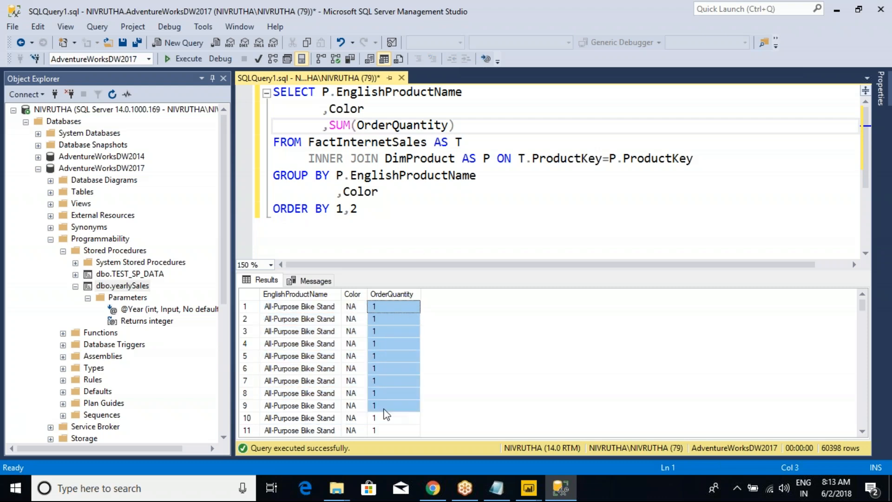
click(442, 218)
click(464, 126)
text(AS OrderQuantity)
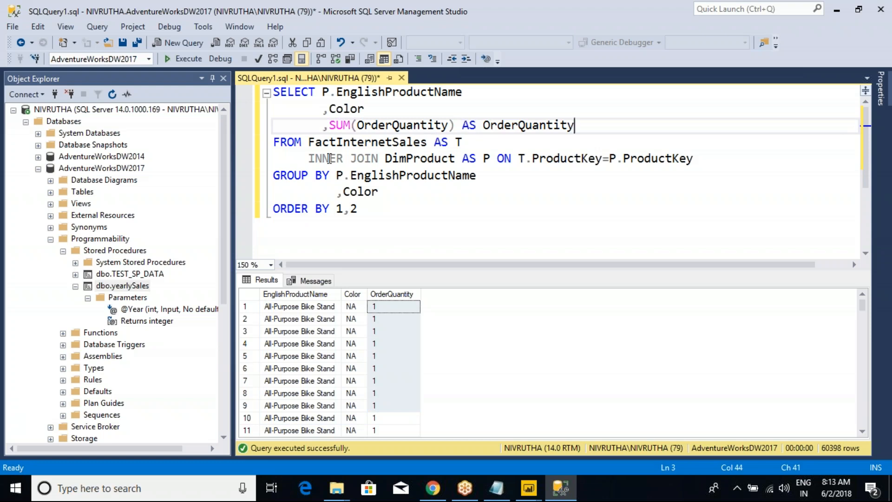
click(186, 59)
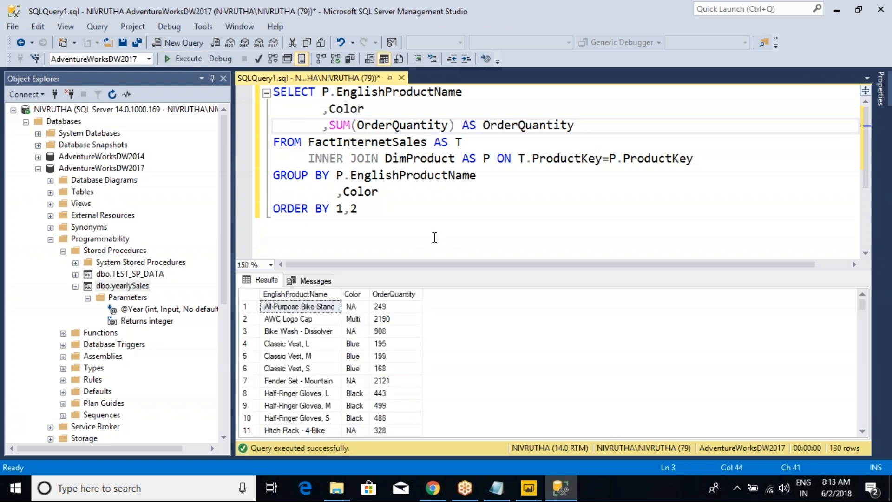
Examine the aggregated order quantity for each product and color in the query results.
click(358, 307)
click(385, 308)
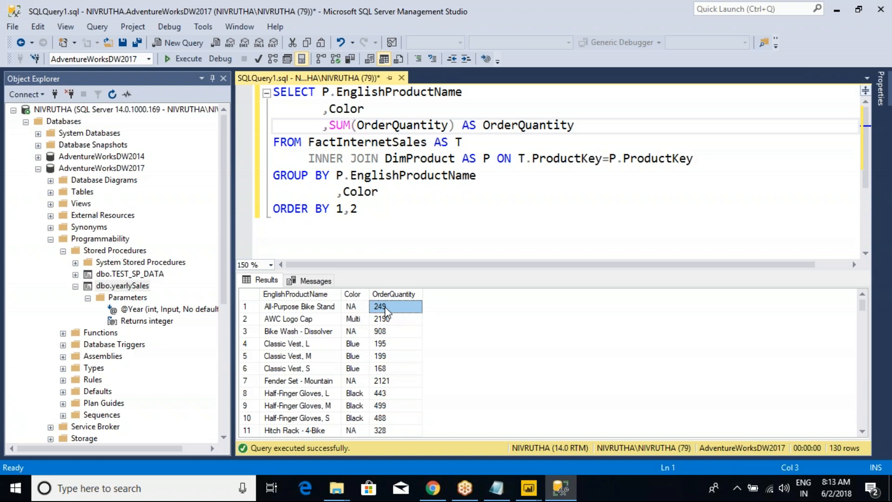
click(358, 321)
click(393, 321)
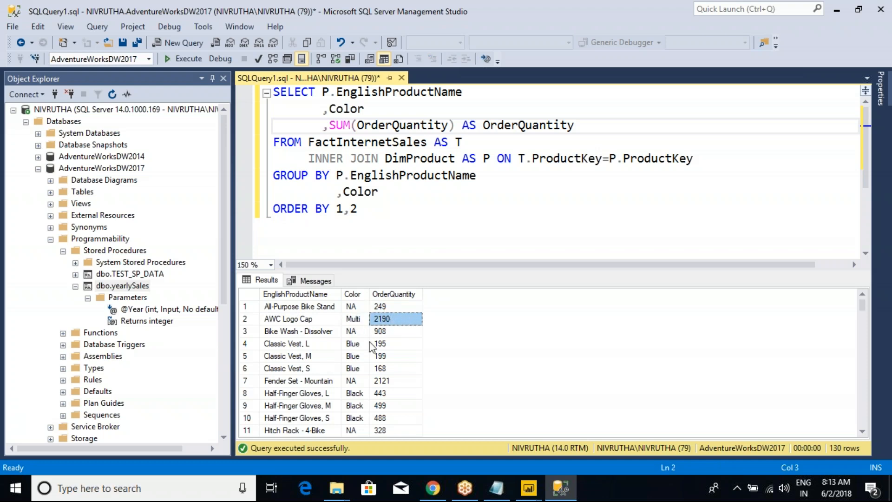
click(352, 345)
click(381, 345)
click(356, 356)
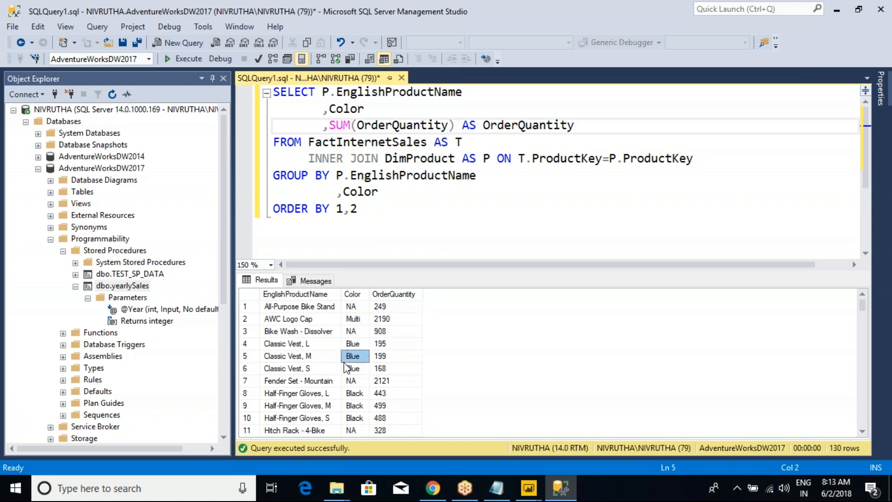
click(304, 356)
click(376, 357)
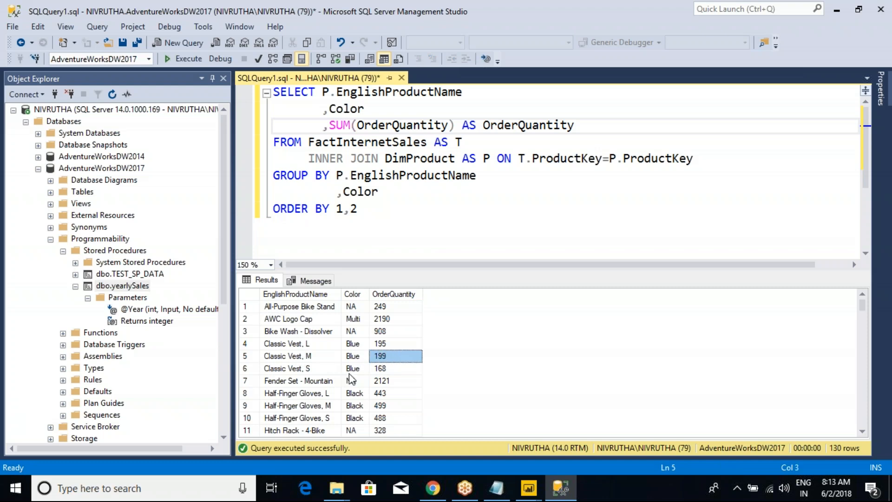
click(353, 368)
click(312, 370)
click(389, 369)
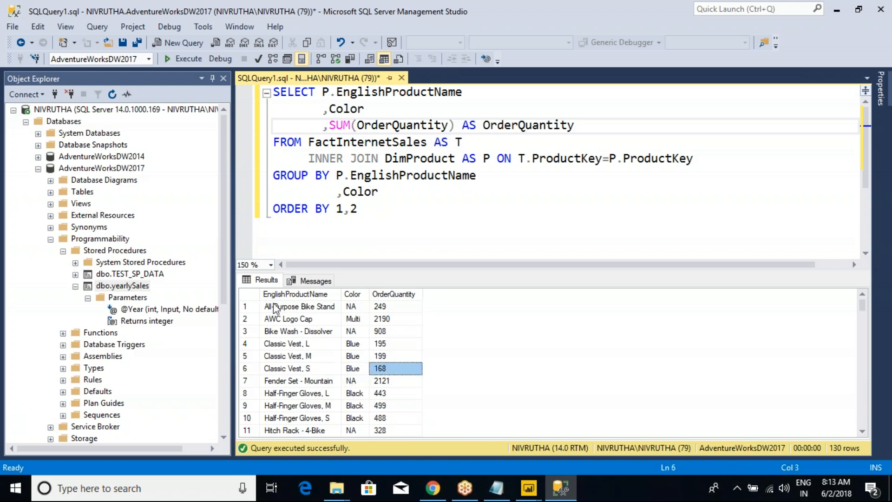
click(251, 295)
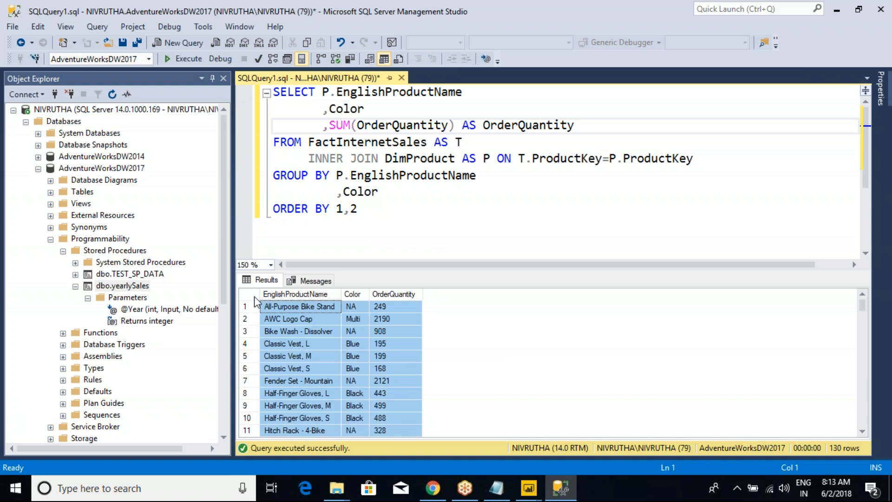
Hide the query results and add the line CREATE PROCEDURE Prod_SalesData above the SELECT statement.
click(384, 215)
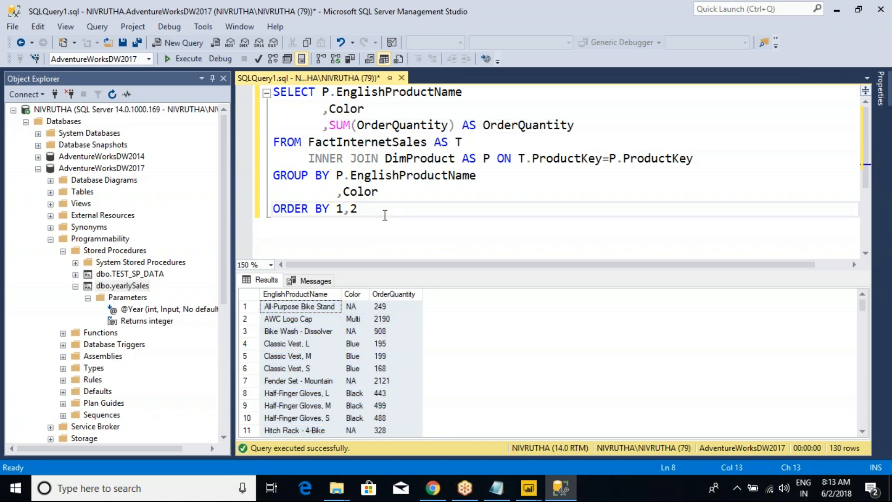
key(ctrl+r)
click(274, 93)
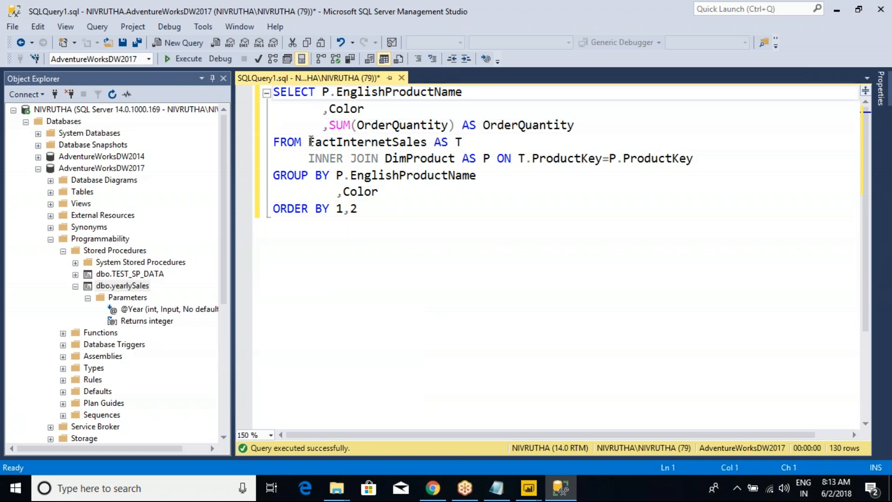
key(Return)
key(Up)
text(CREA)
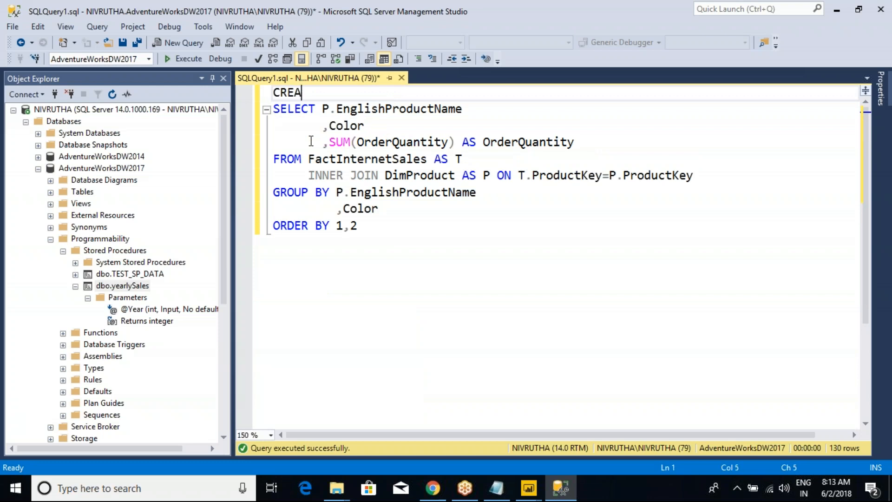
text(TE PROCEDURE )
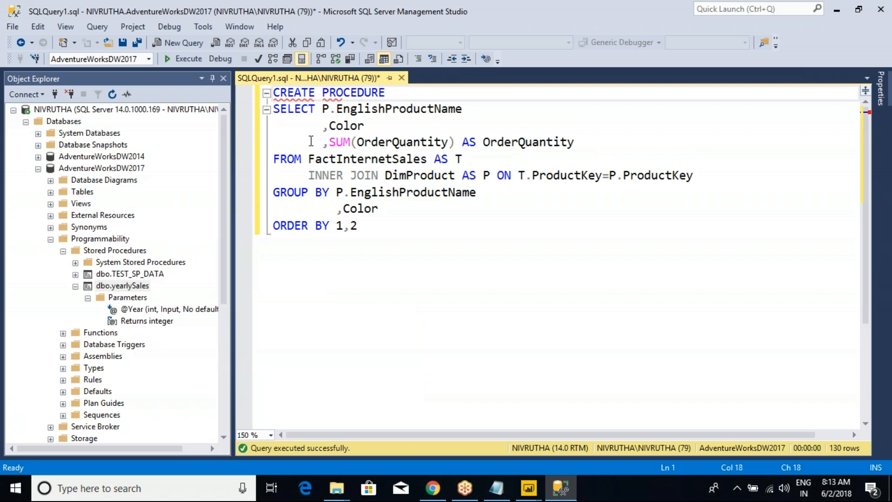
text(pr)
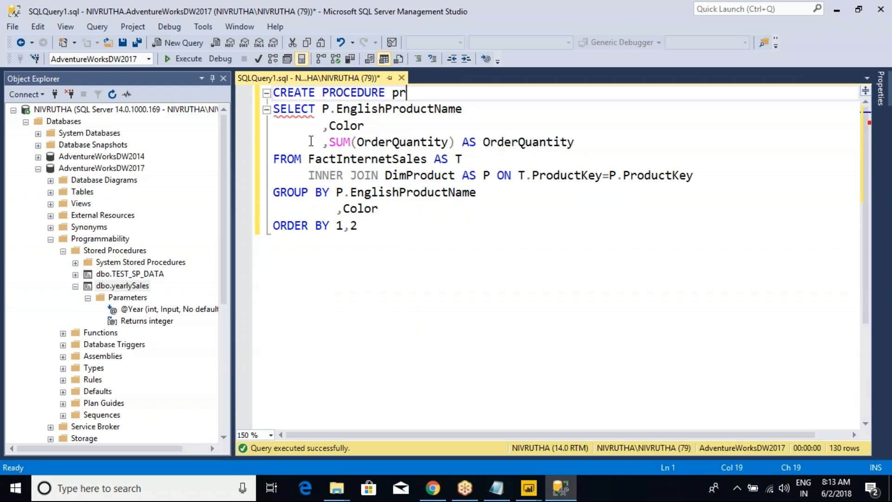
text(od_SalesData)
click(398, 93)
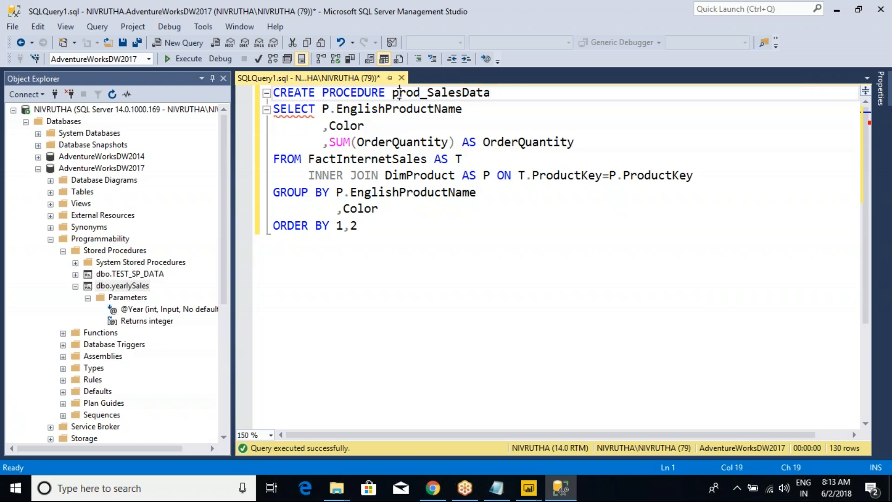
key(BackSpace)
text(P)
Add the keyword as on its own line between the procedure name and the SELECT statement.
click(496, 95)
key(Return)
text(as)
key(Return)
key(BackSpace)
key(BackSpace)
key(BackSpace)
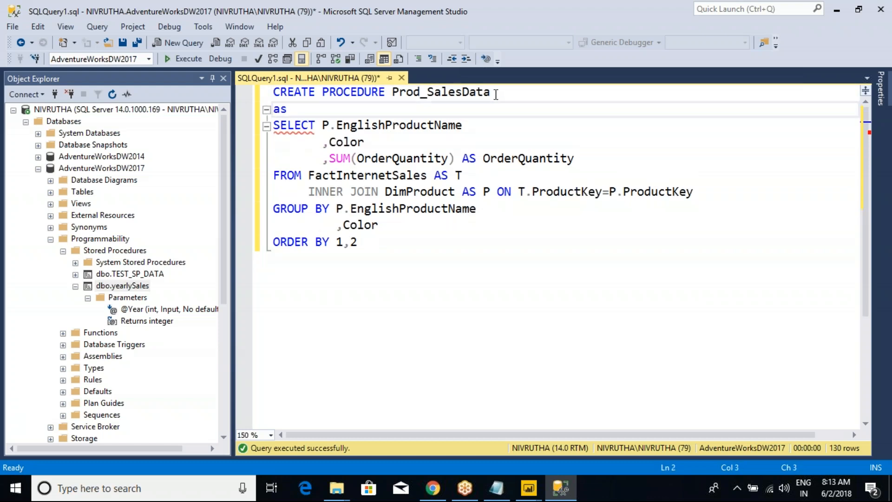
Change the keyword line to uppercase AS, add BEGIN above the SELECT statement, and add END below the ORDER BY line.
text(AS)
key(Return)
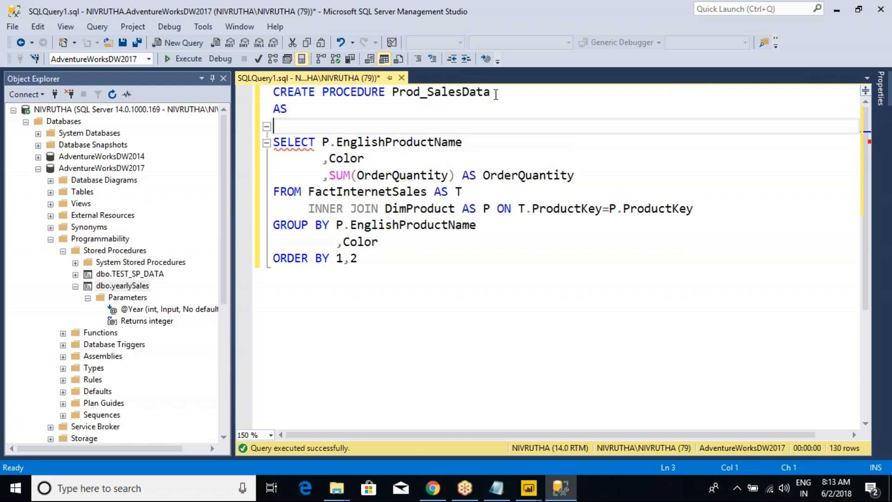
text(BEGIN)
key(ctrl+End)
key(Return)
key(Return)
text(END)
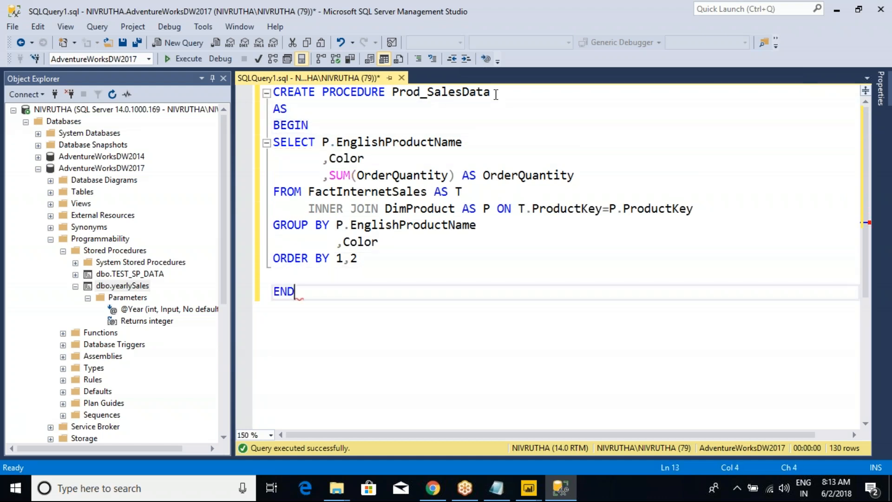
Execute the CREATE PROCEDURE script for Prod_SalesData and hide the messages pane.
click(180, 60)
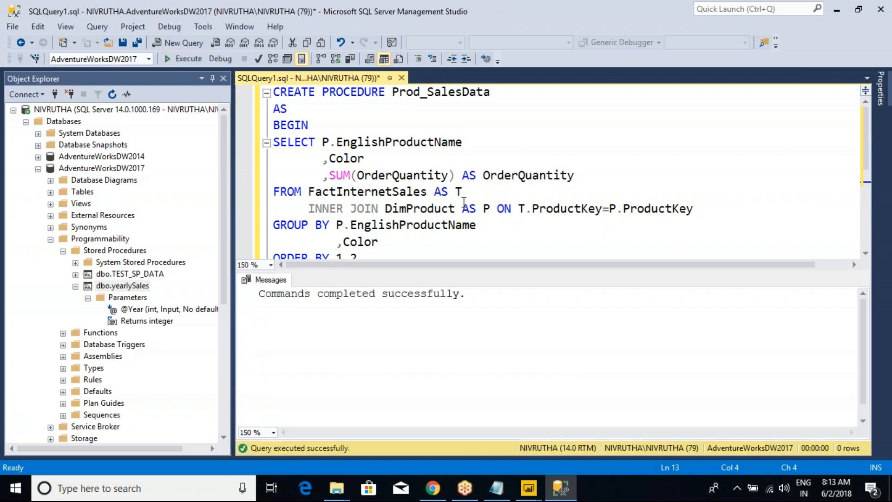
key(ctrl+r)
click(507, 93)
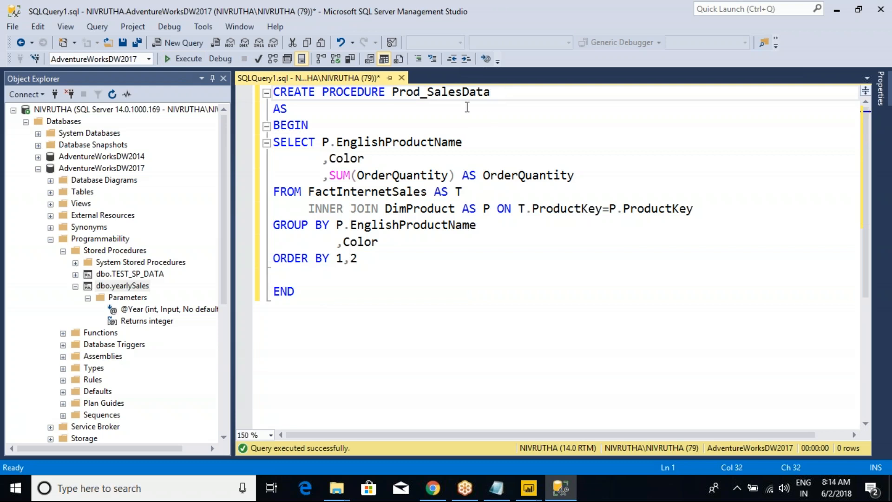
Copy the procedure name Prod_SalesData and add the comment -- HOW TO EXECUTE sp below END.
double_click(460, 92)
key(ctrl+c)
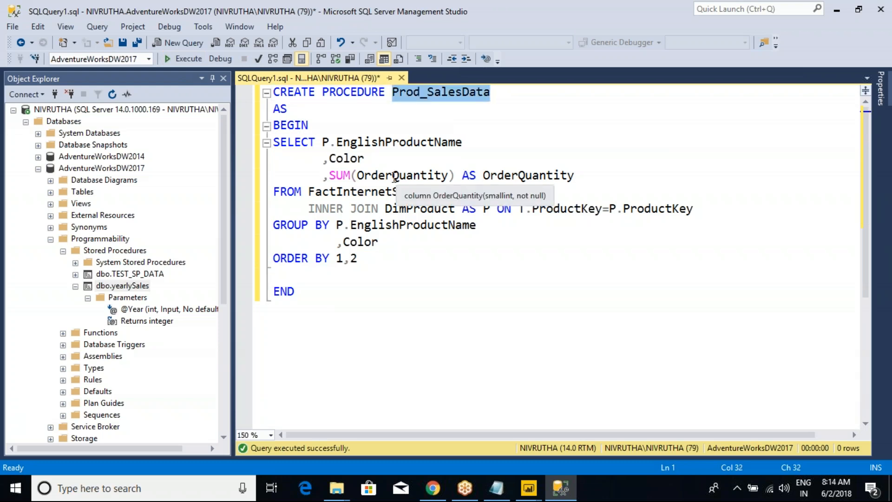
click(336, 303)
key(Return)
key(Return)
text(EXEC)
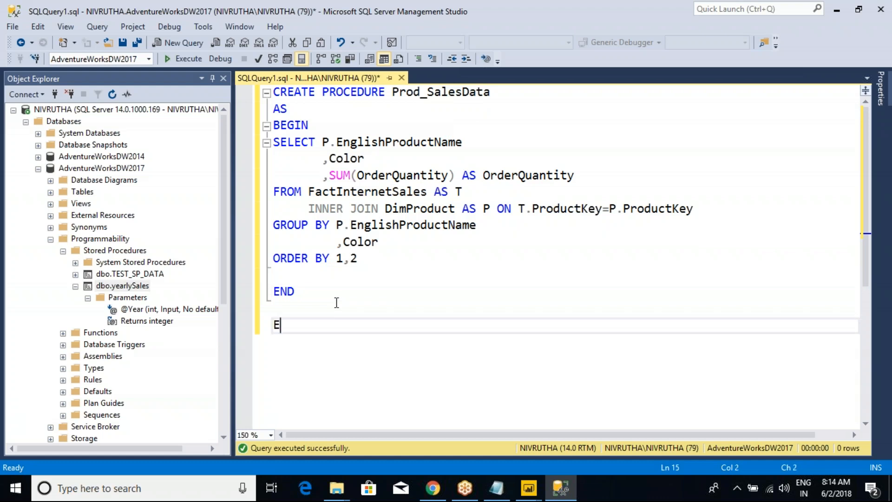
key(BackSpace)
key(BackSpace)
key(BackSpace)
text(-- HOW TO EXECUTE )
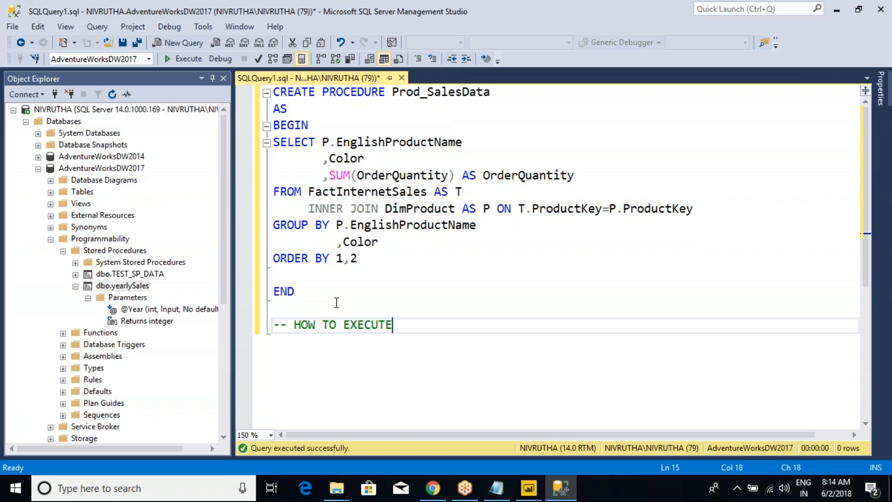
text(sp)
key(Return)
Add the statement EXEC Prod_SalesData under the comment and run only that line.
key(ctrl+v)
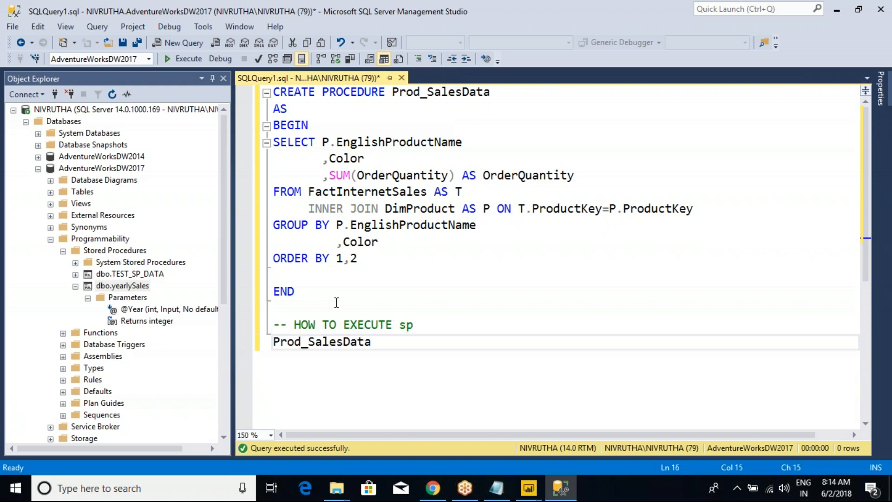
key(Home)
text(EXEC)
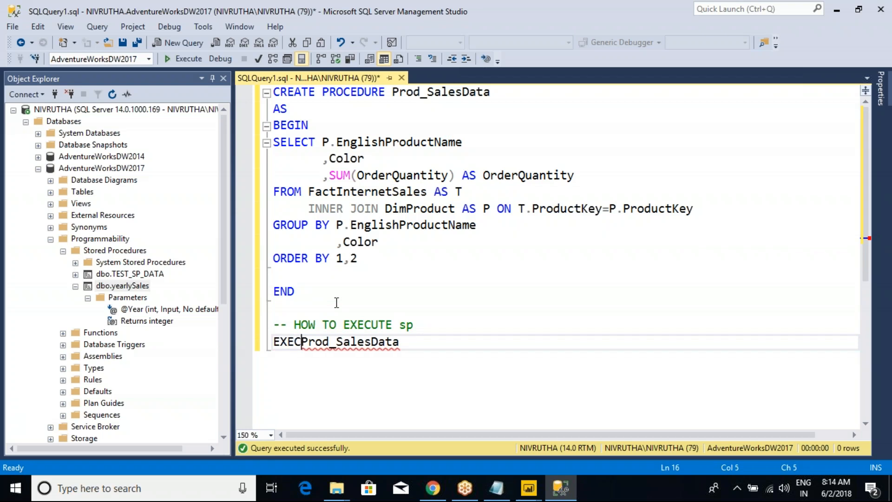
key(End)
key(shift+Home)
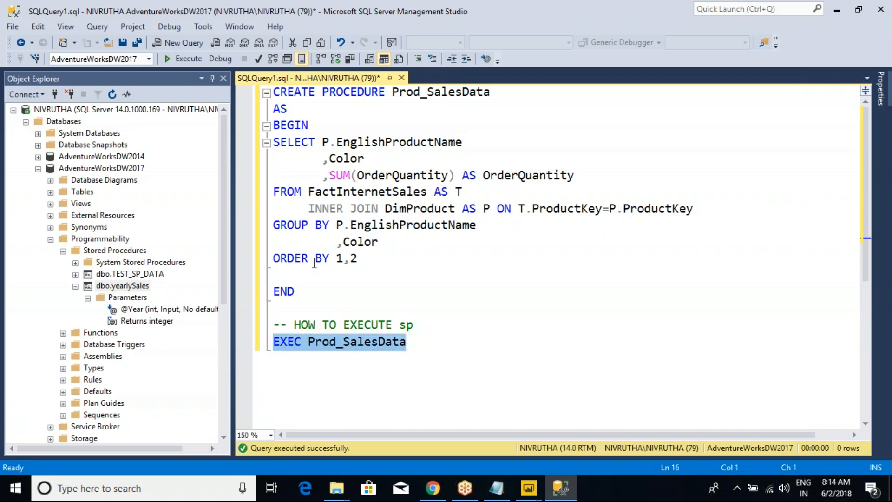
scroll(314, 263, down, 4)
click(184, 58)
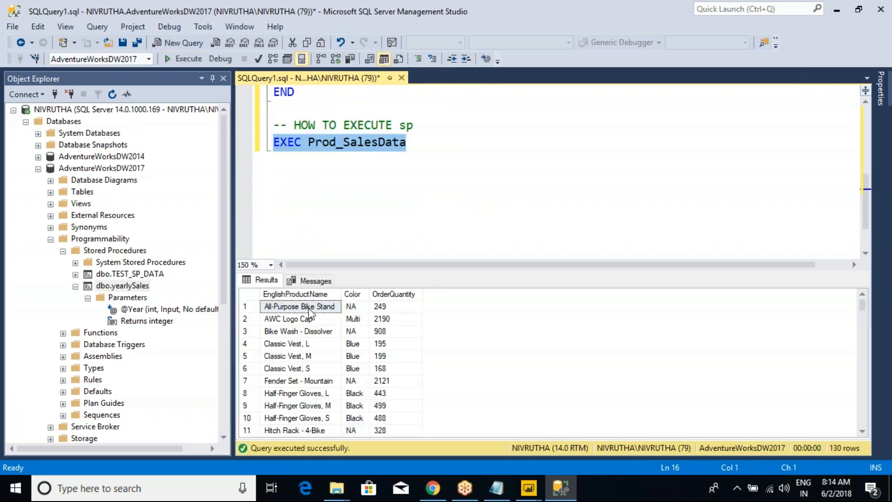
Hide the procedure's results and return to the start of the CREATE PROCEDURE script.
click(338, 183)
drag(428, 146, 254, 142)
key(ctrl+r)
scroll(388, 167, up, 4)
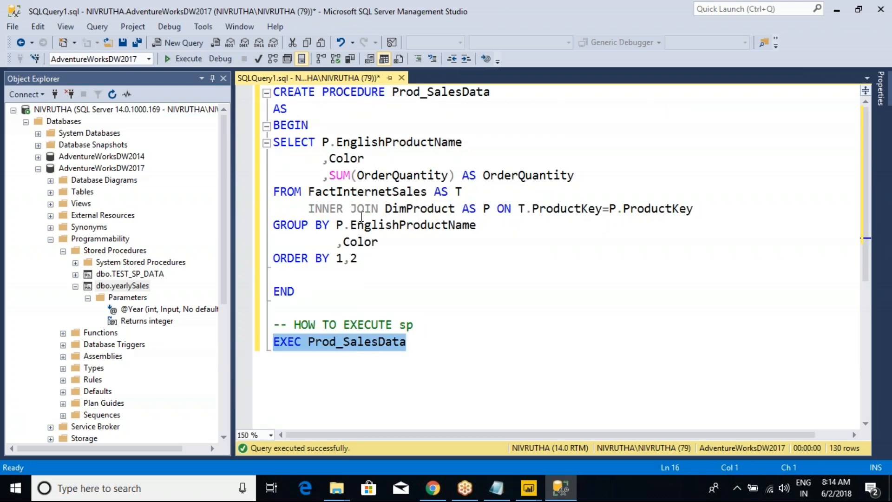
click(398, 92)
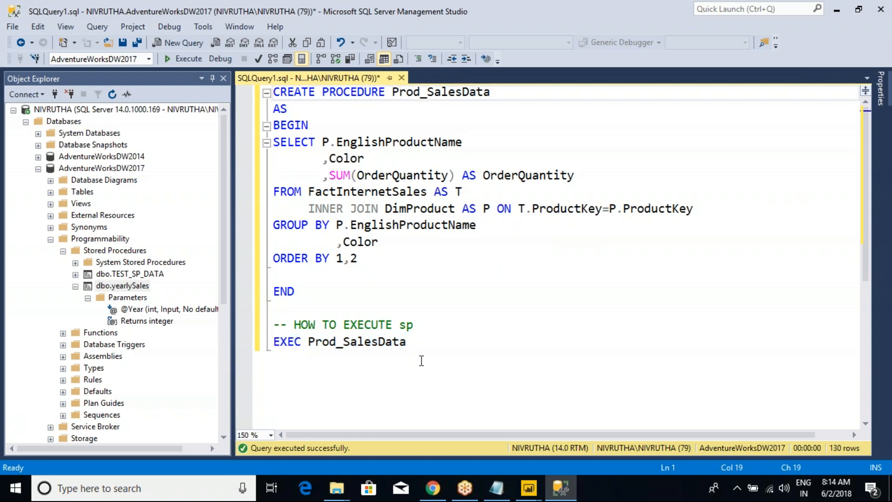
Switch to Power BI Desktop and close the open Edit Queries - 9th_May_2018 file.
mouse_move(529, 488)
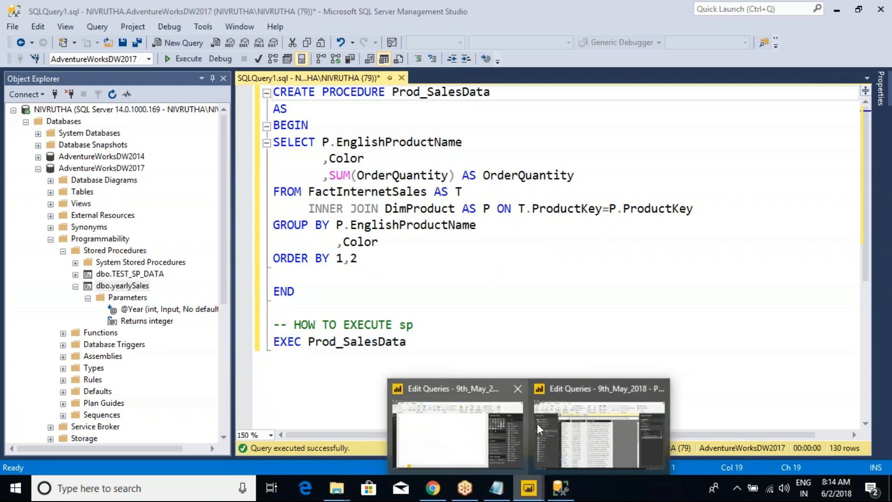
click(562, 425)
key(alt+Tab)
click(529, 492)
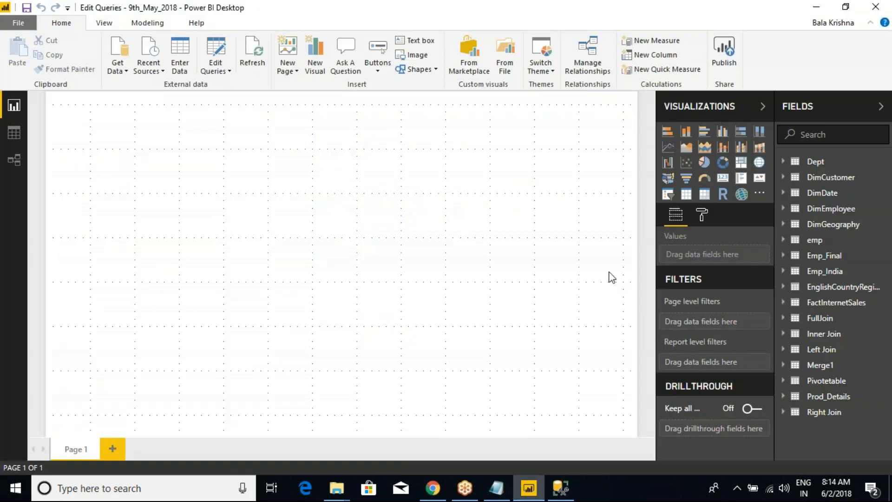
click(883, 6)
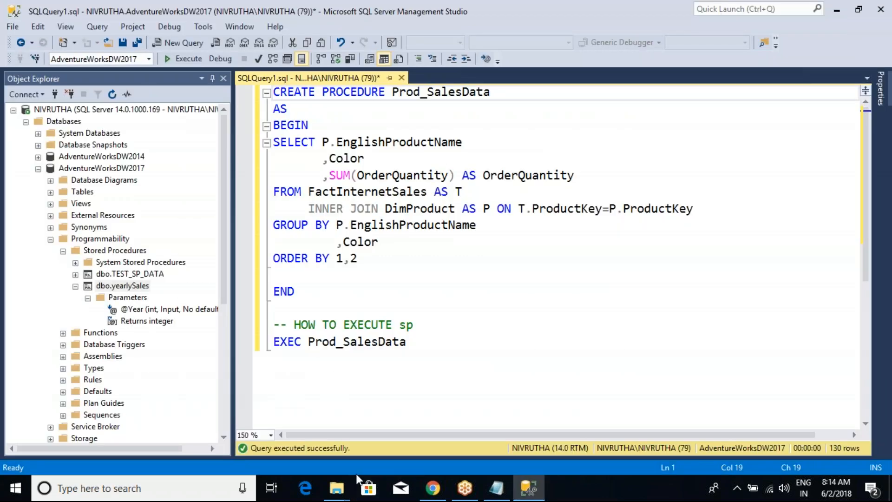
Launch a new Power BI Desktop session and dismiss its start screen to get a blank report.
key(super)
text(POWER)
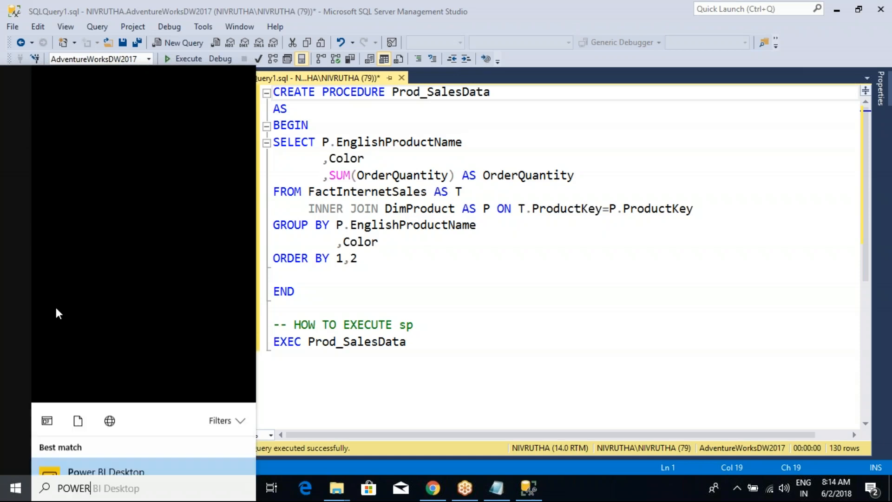
click(108, 150)
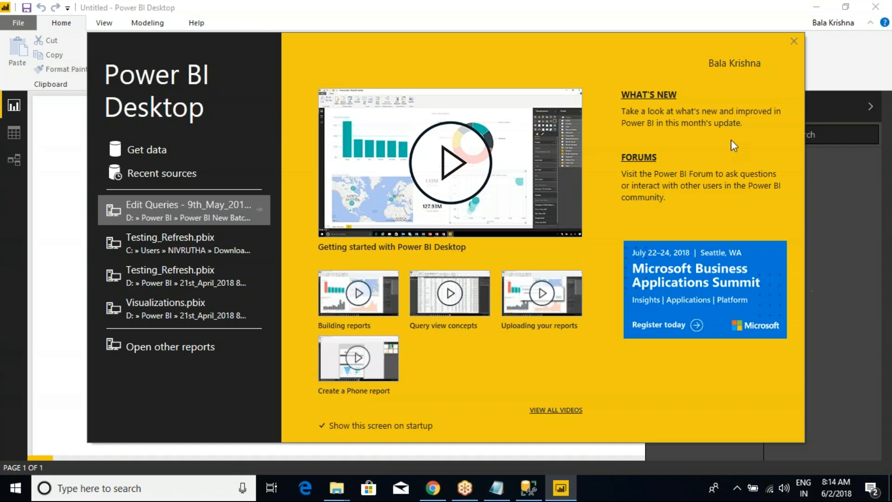
click(795, 41)
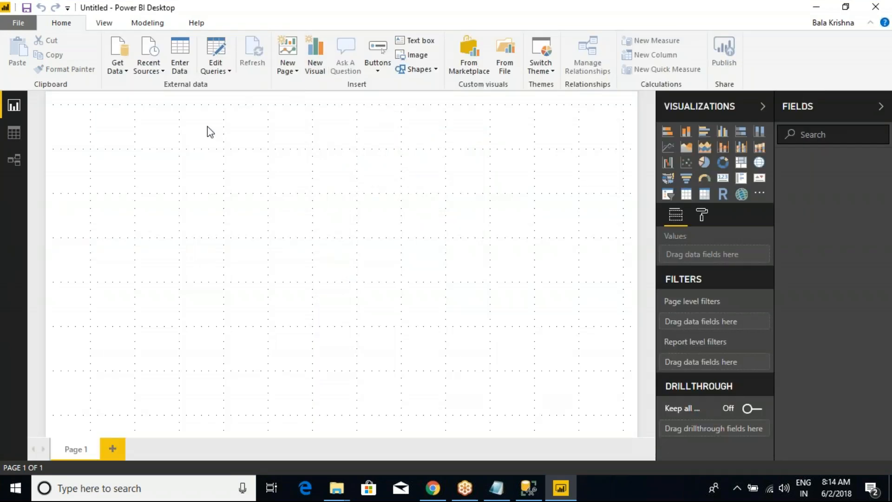
Connect to the local SQL Server database as a data source in Import mode.
click(123, 72)
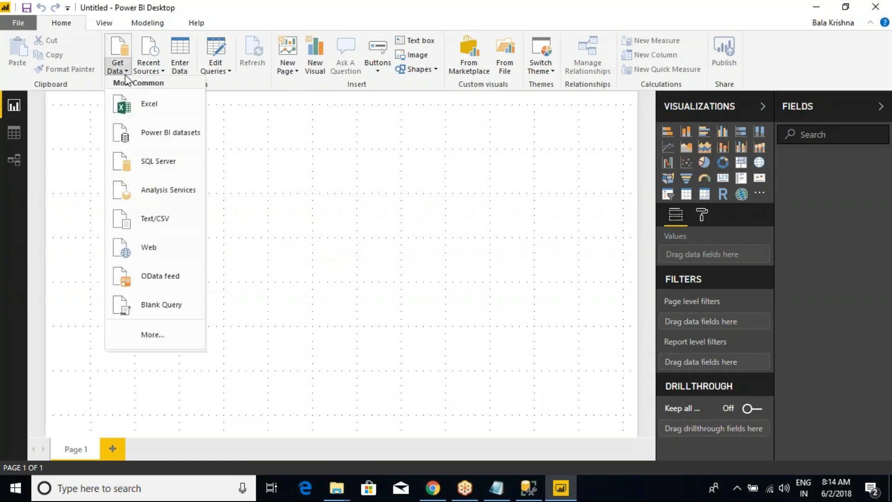
click(163, 163)
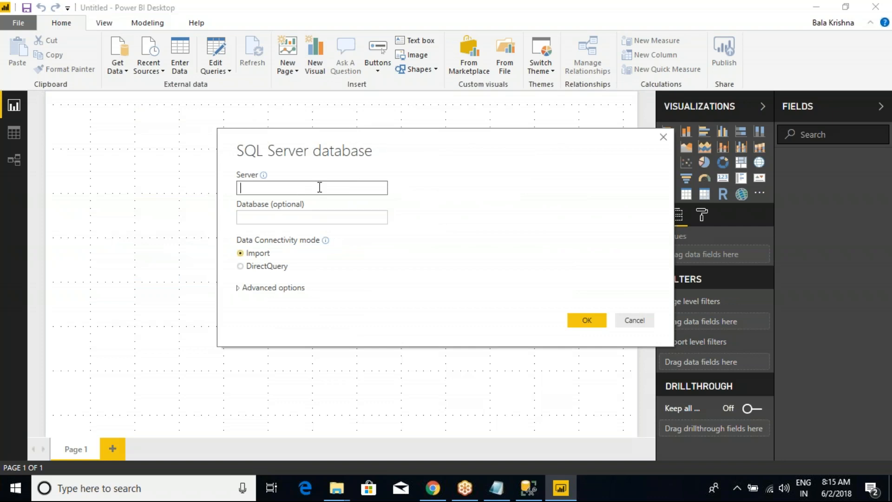
click(586, 320)
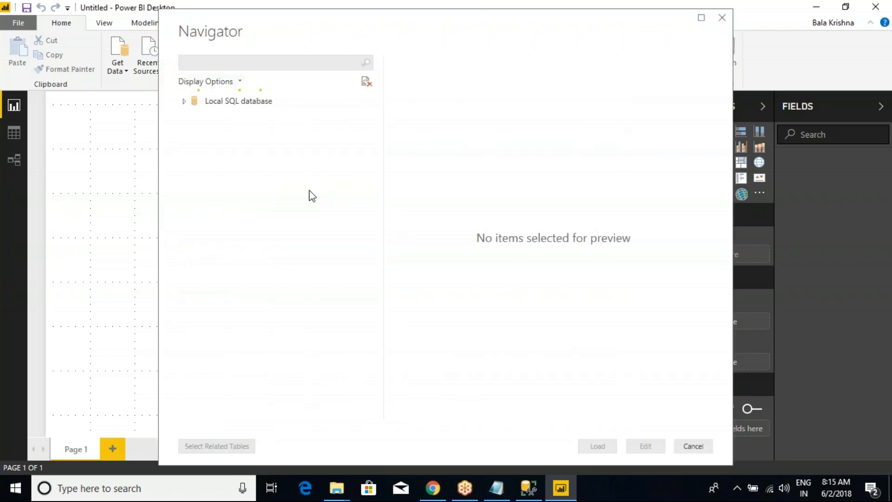
Select the DimProduct and FactInternetSales tables from AdventureWorksDW2017 and load them into the report.
click(189, 133)
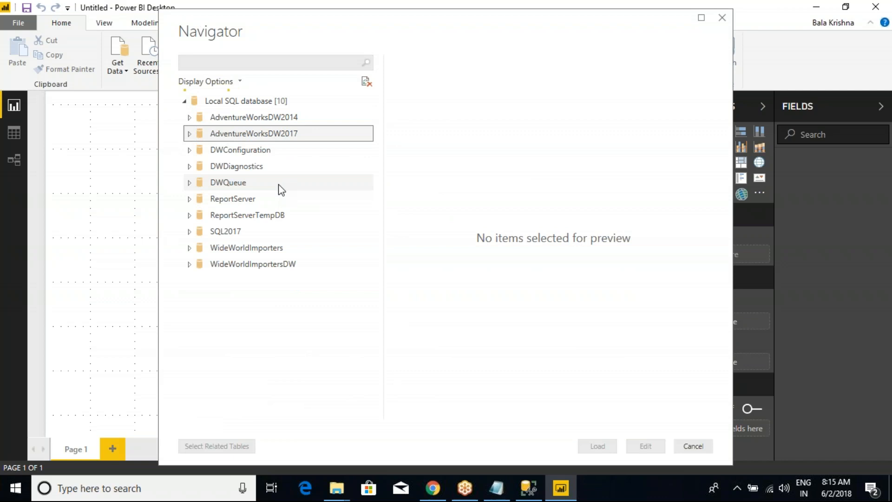
scroll(233, 300, down, 3)
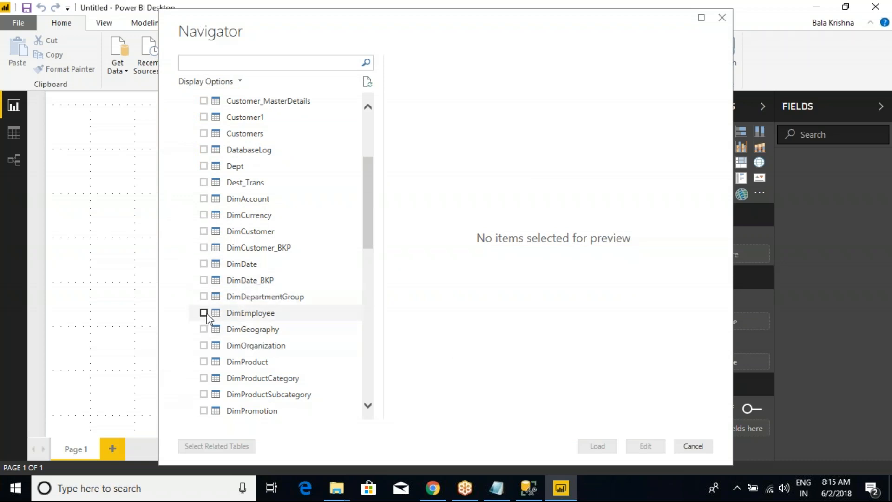
scroll(209, 328, down, 2)
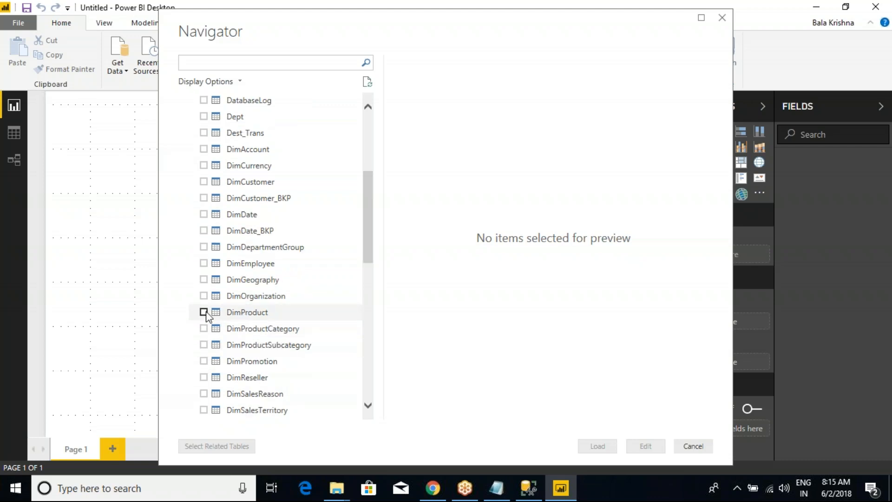
click(204, 312)
scroll(265, 300, down, 2)
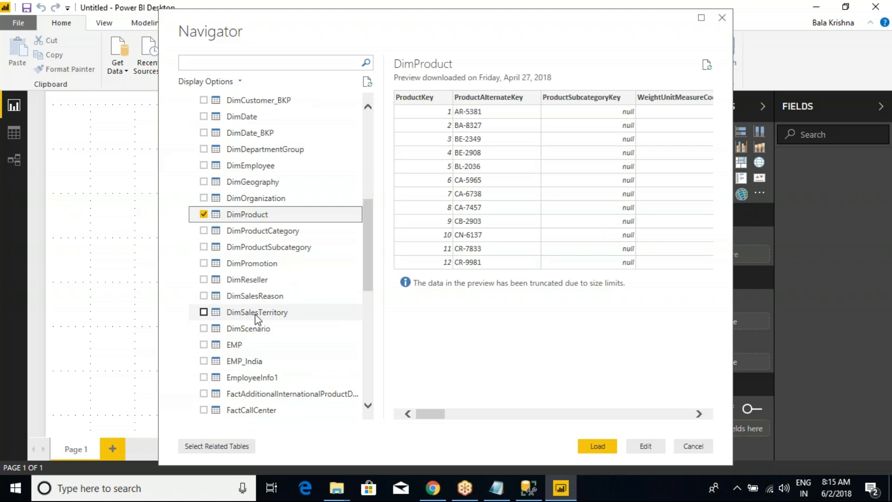
scroll(255, 315, down, 3)
click(203, 312)
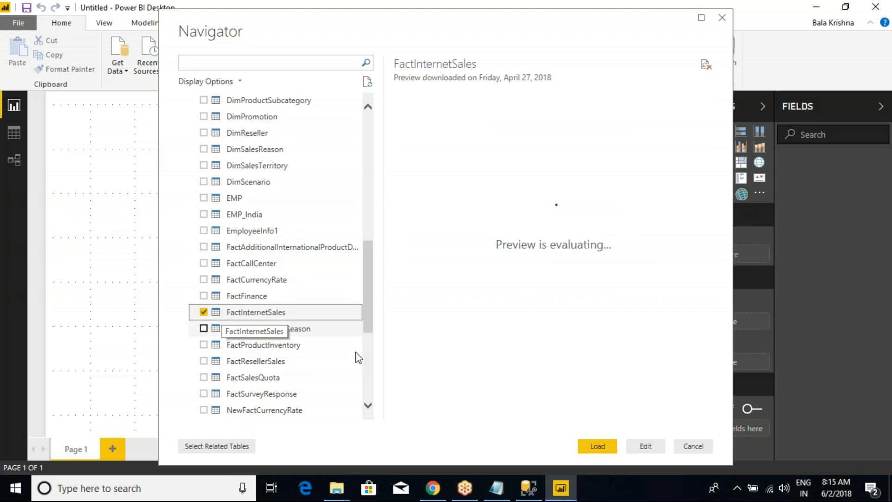
click(599, 447)
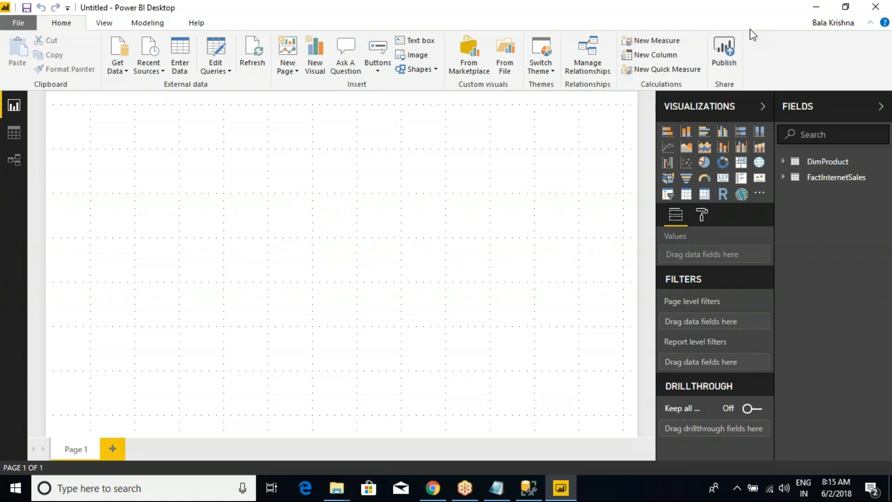
Open the loaded tables in the Power Query Editor.
click(497, 232)
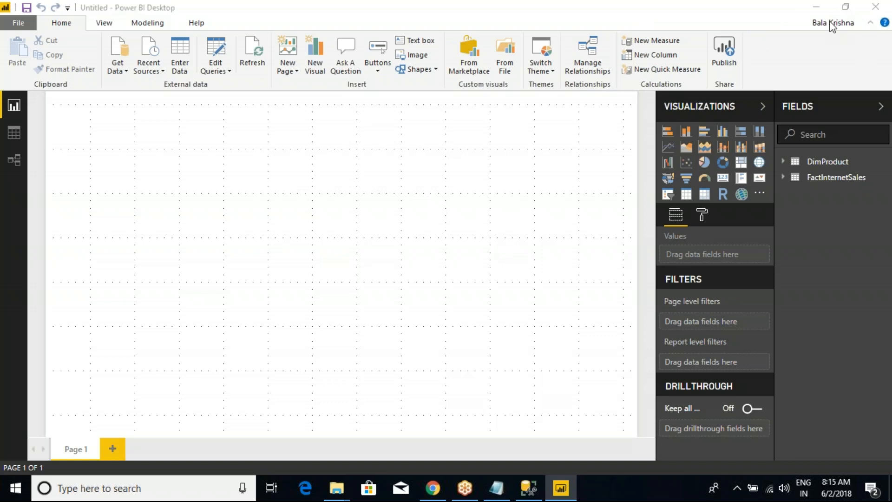
click(217, 69)
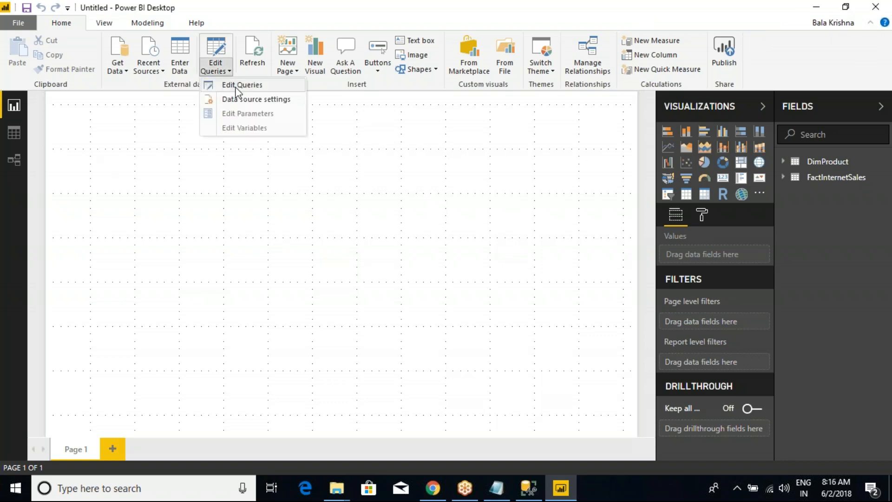
click(225, 85)
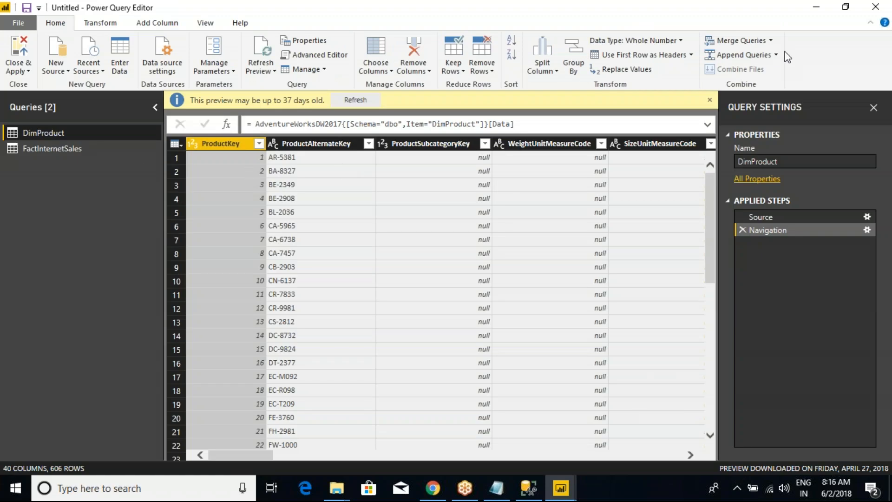
Merge DimProduct with FactInternetSales as a new query, matching on ProductKey with an Inner join.
click(771, 41)
click(771, 70)
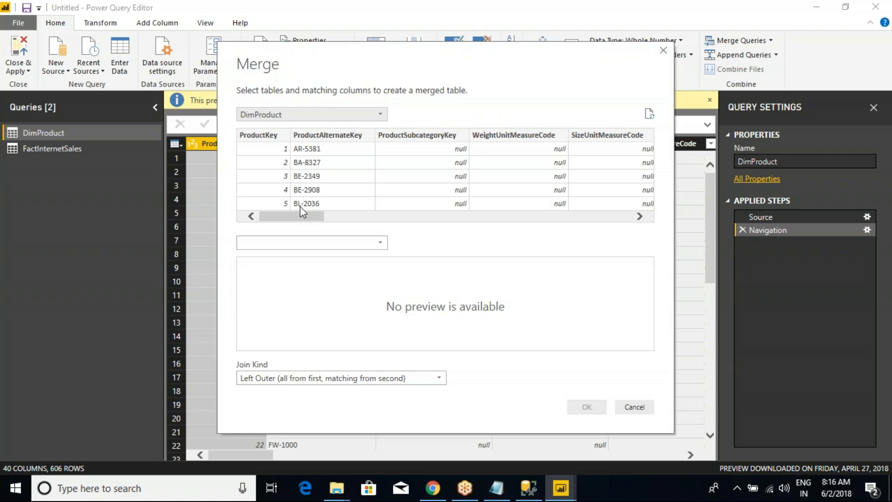
click(326, 247)
click(291, 267)
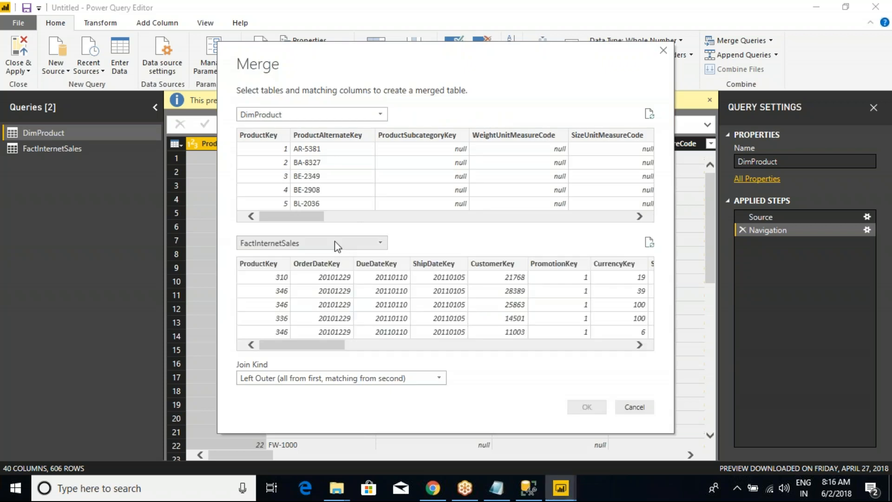
click(258, 135)
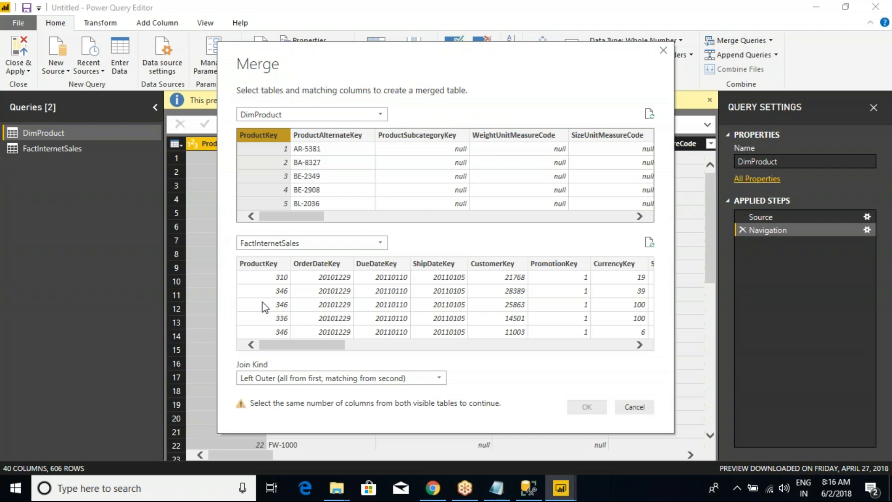
click(273, 265)
click(319, 379)
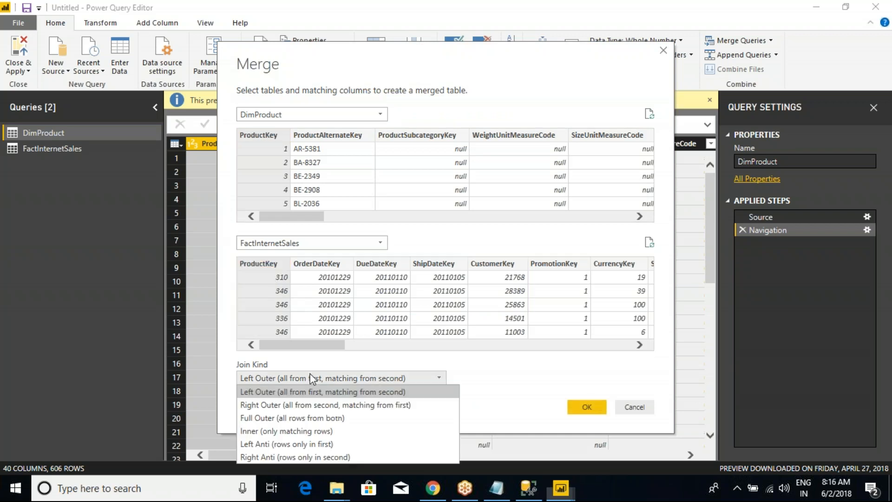
click(272, 432)
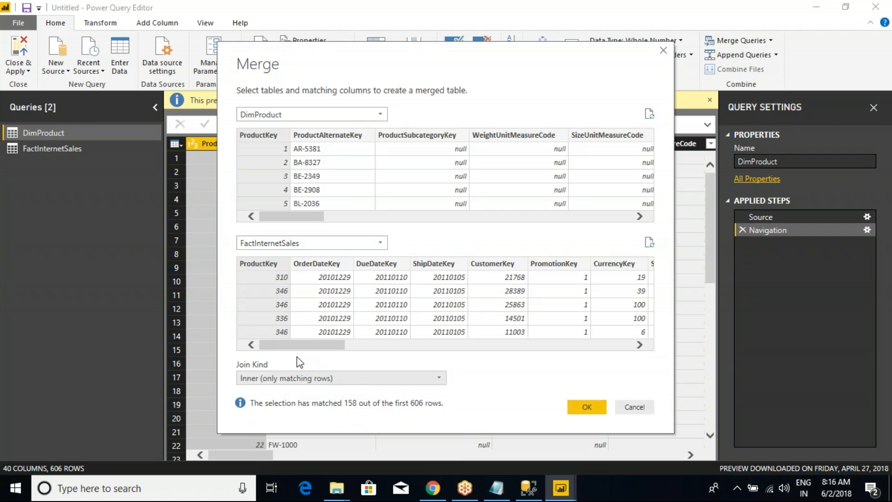
click(573, 410)
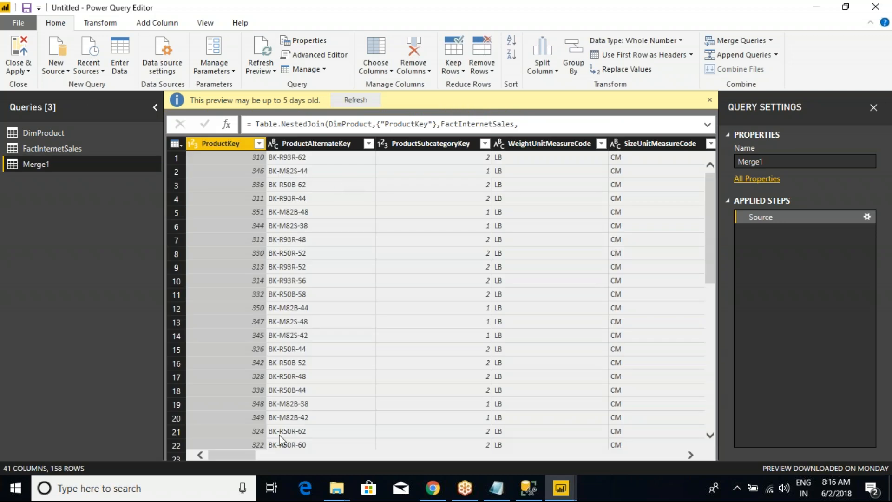
Expand the merged FactInternetSales.1 column to only OrderQuantity, UnitPrice and SalesAmount, keeping the original column name as prefix.
drag(250, 456, 517, 445)
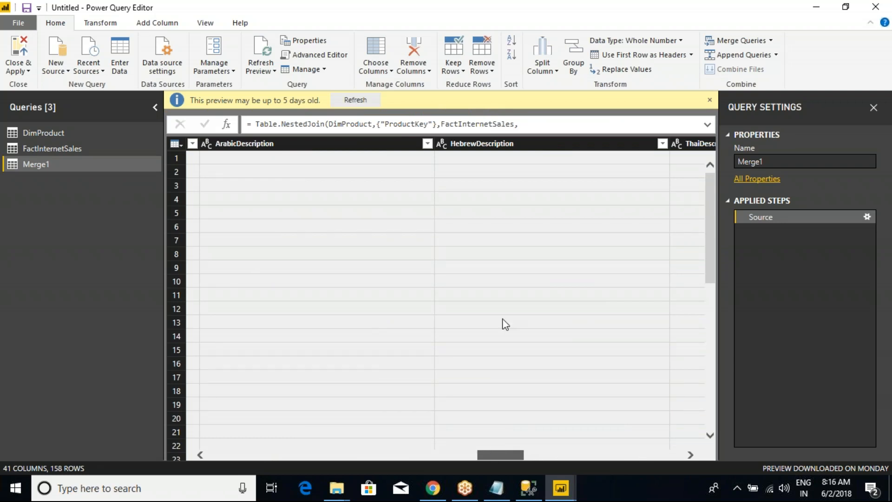
mouse_move(644, 453)
mouse_down()
mouse_move(223, 442)
mouse_move(644, 460)
mouse_up()
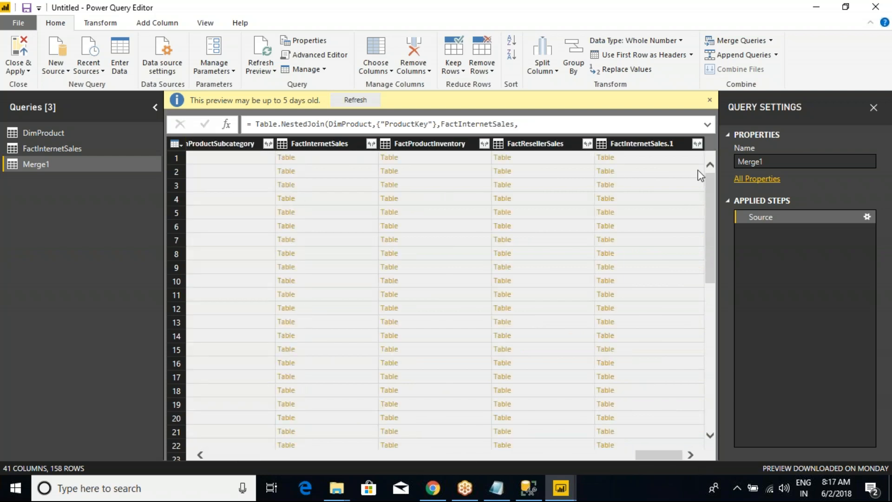
click(697, 144)
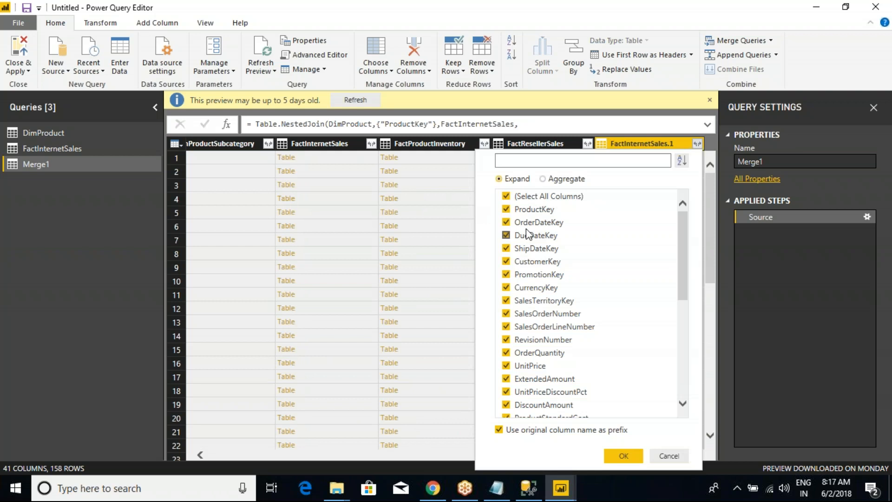
click(507, 196)
click(507, 197)
click(507, 209)
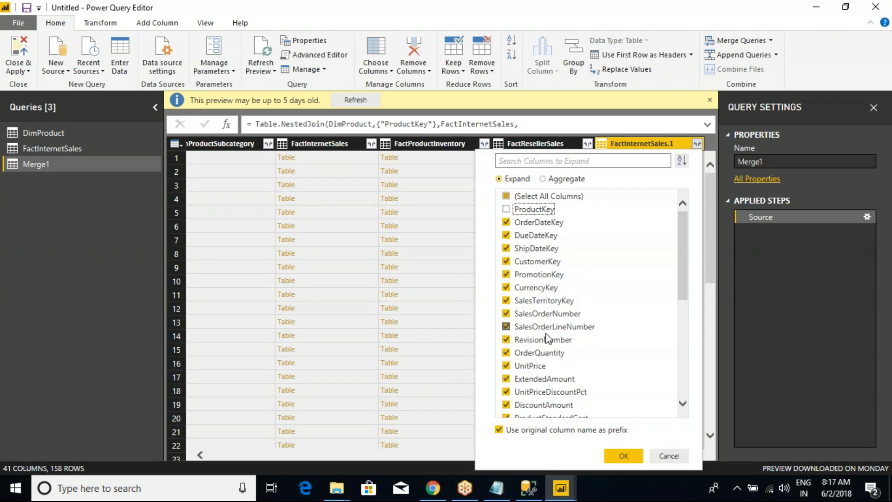
click(506, 222)
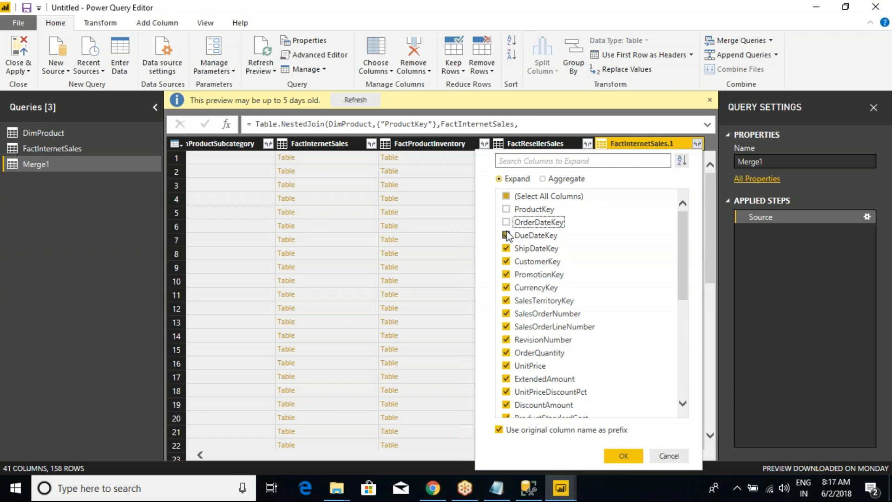
click(507, 196)
click(506, 196)
click(507, 353)
click(507, 366)
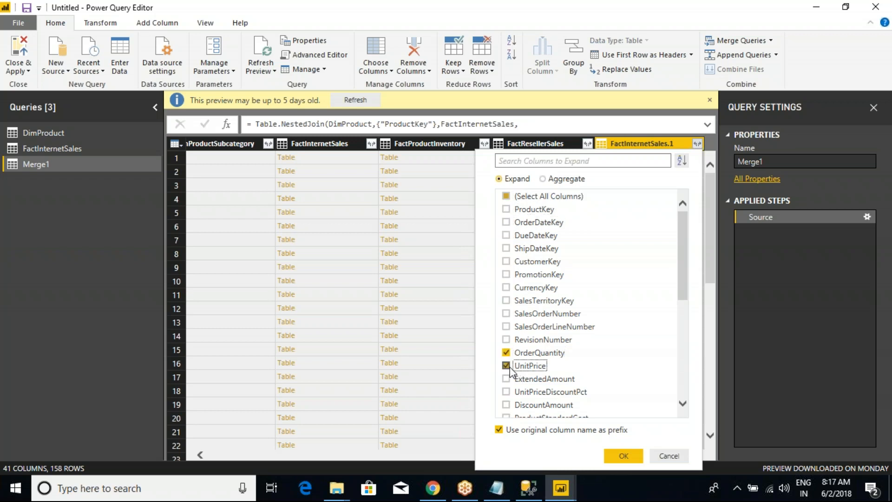
scroll(528, 374, down, 1)
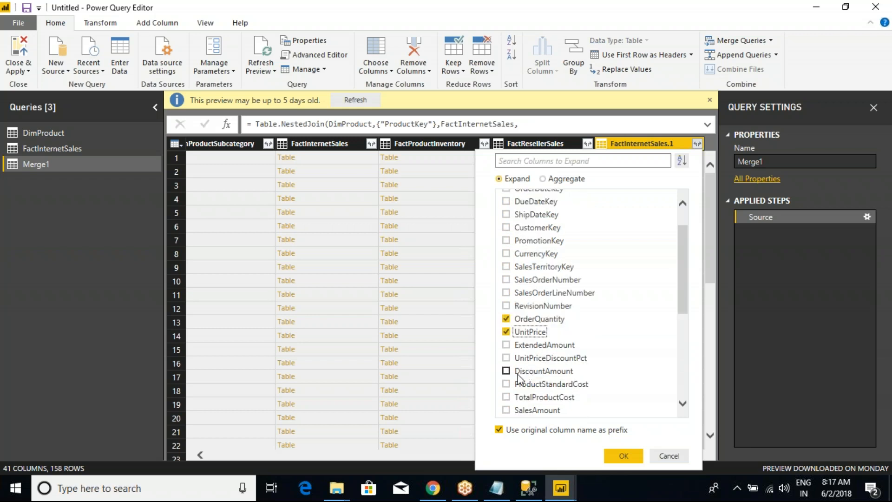
click(506, 410)
click(623, 456)
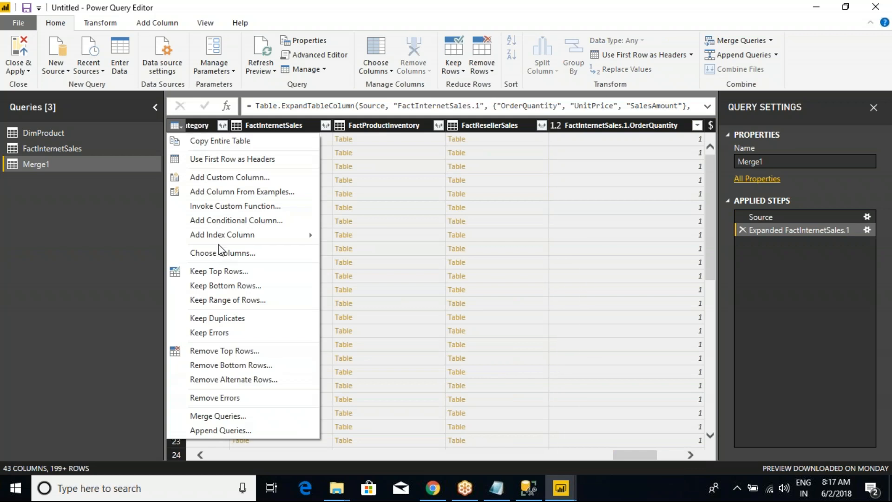
Keep only the ProductKey, EnglishProductName, Color and FactInternetSales.1.OrderQuantity columns in the Merge1 query.
click(200, 252)
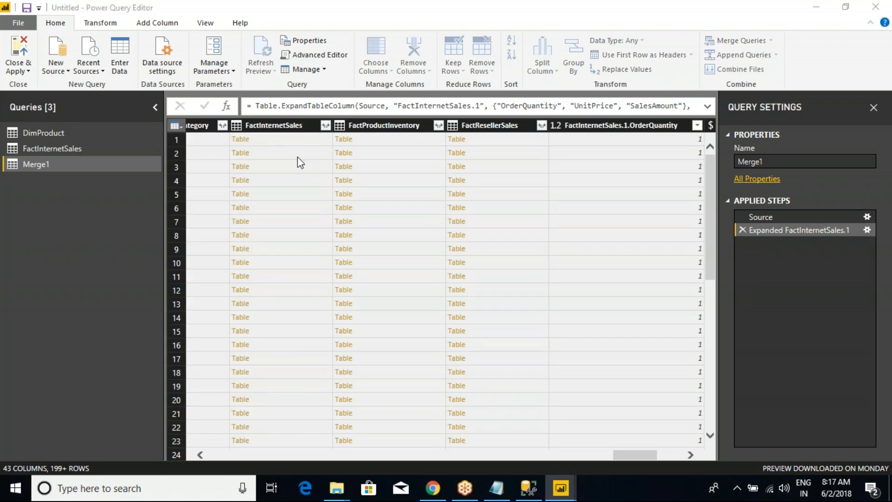
click(362, 121)
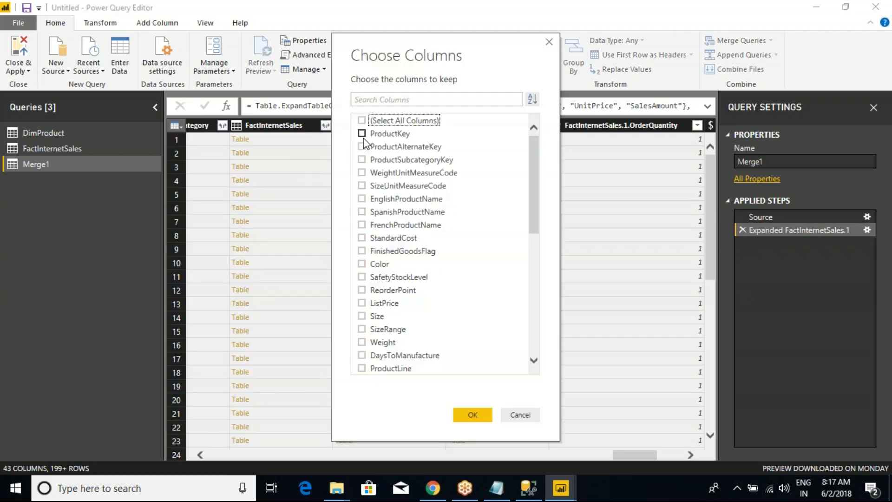
click(362, 134)
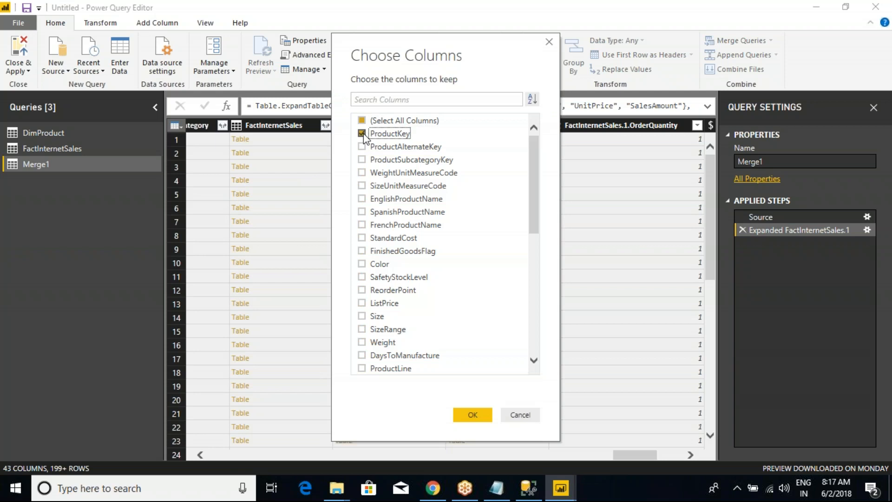
click(361, 198)
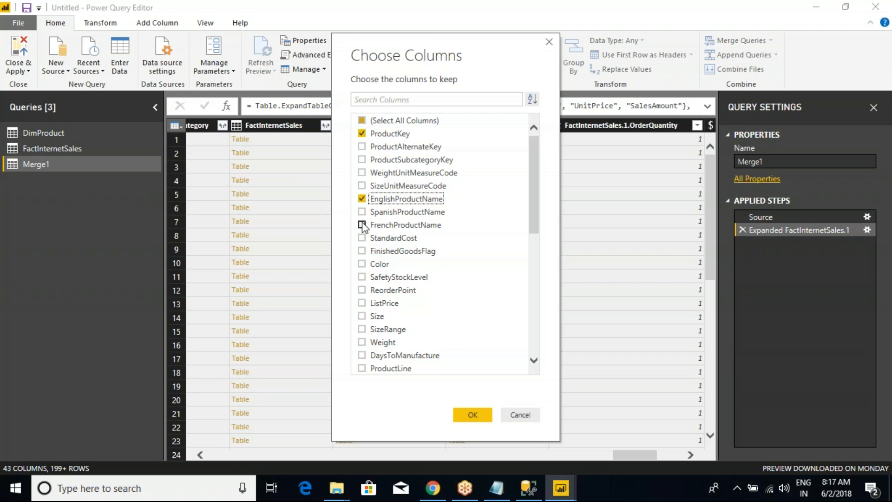
scroll(372, 264, down, 8)
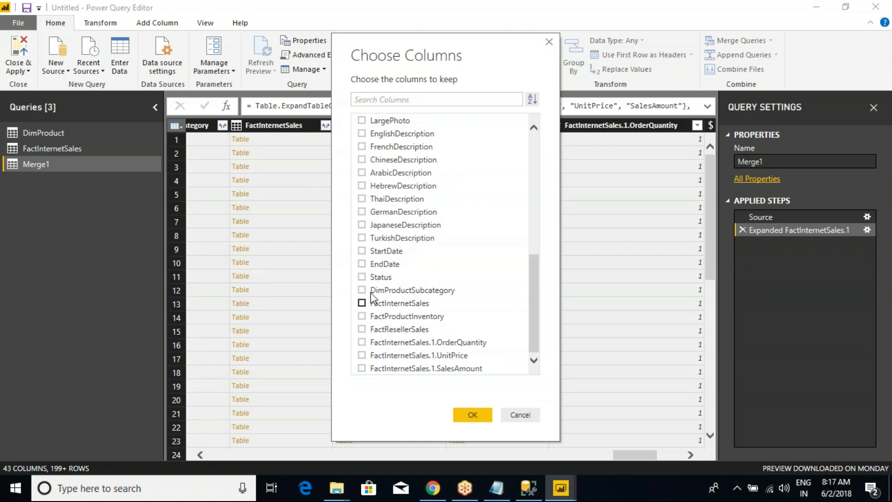
click(363, 343)
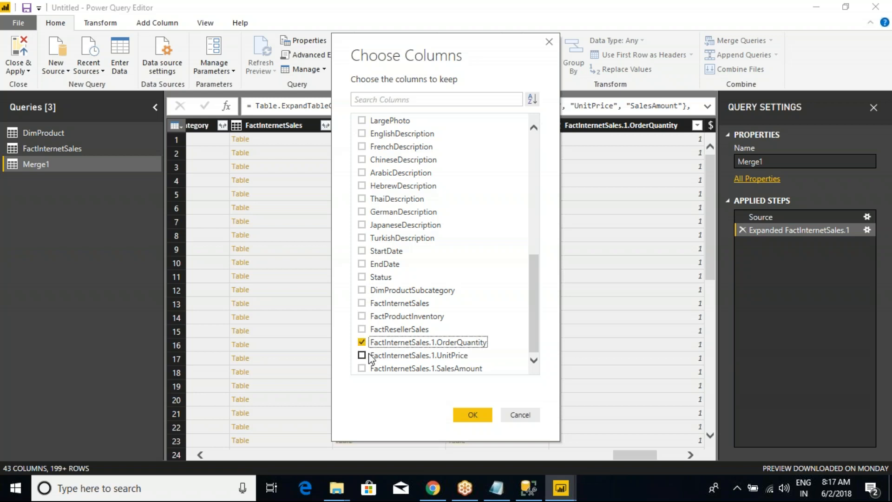
click(484, 421)
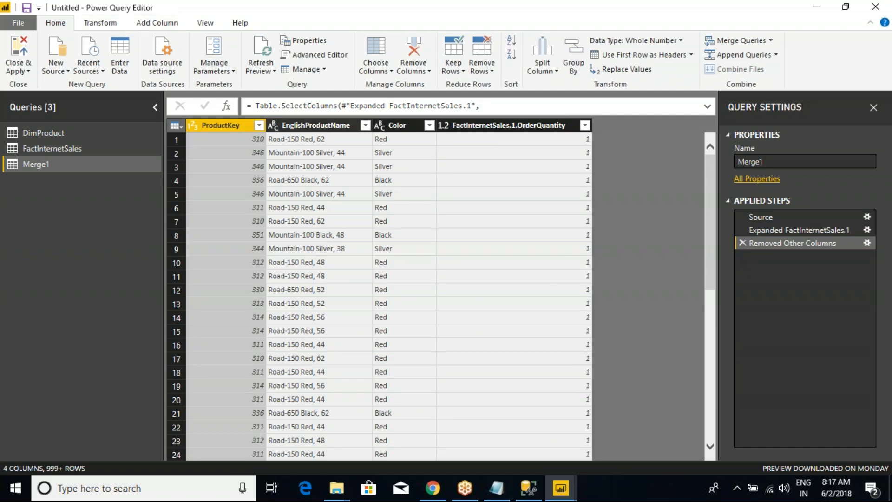
Open the Group By settings for the EnglishProductName column.
right_click(227, 124)
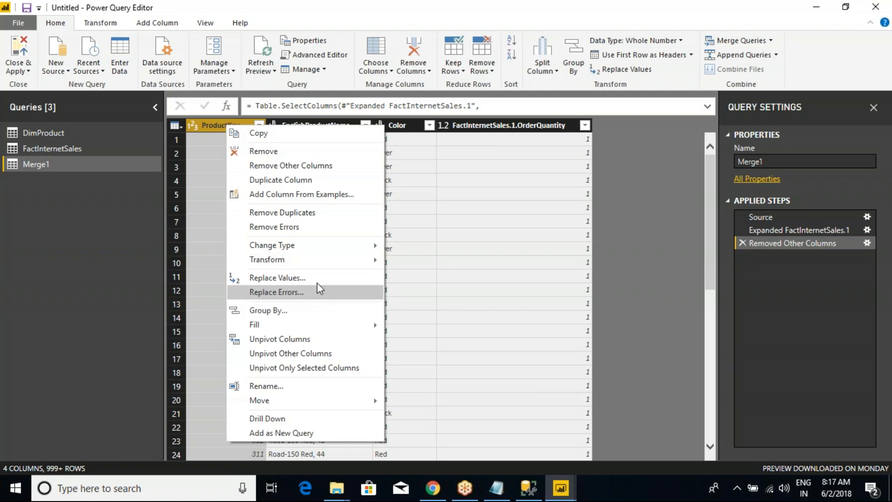
click(330, 121)
click(329, 121)
right_click(328, 121)
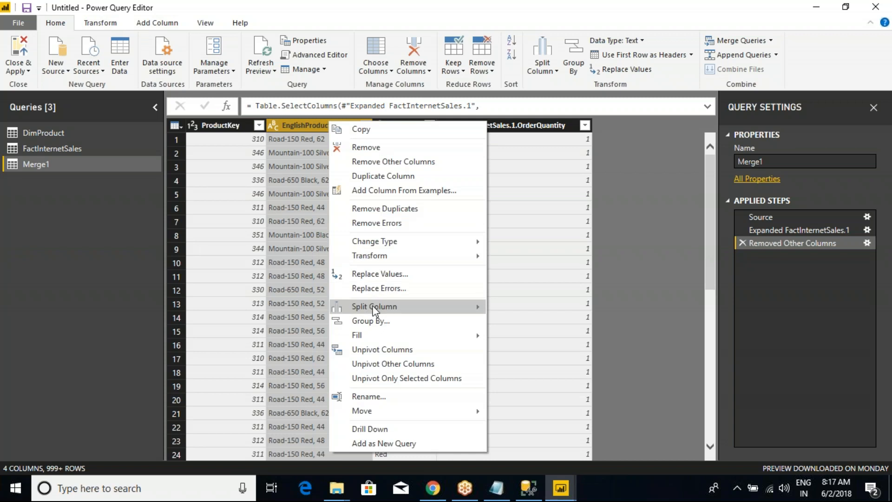
click(371, 320)
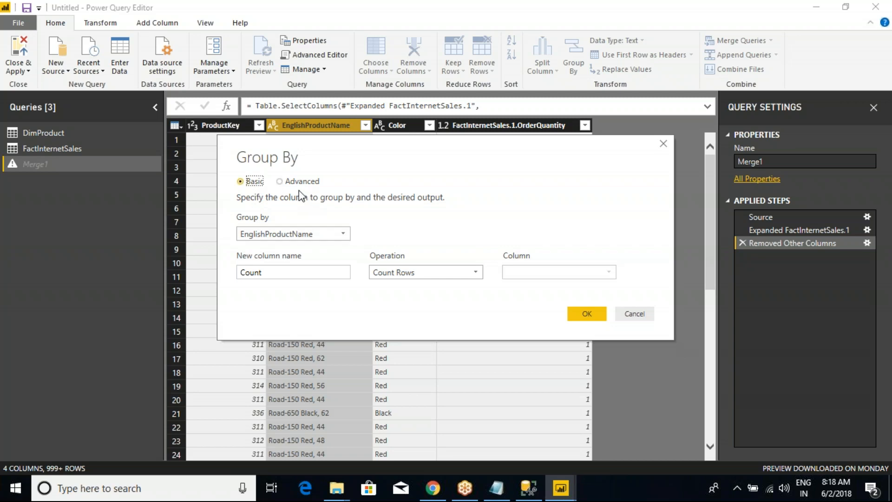
Check the GROUP BY columns of the Prod_SalesData script in SQL Server Management Studio and return to the Power Query Editor.
click(525, 493)
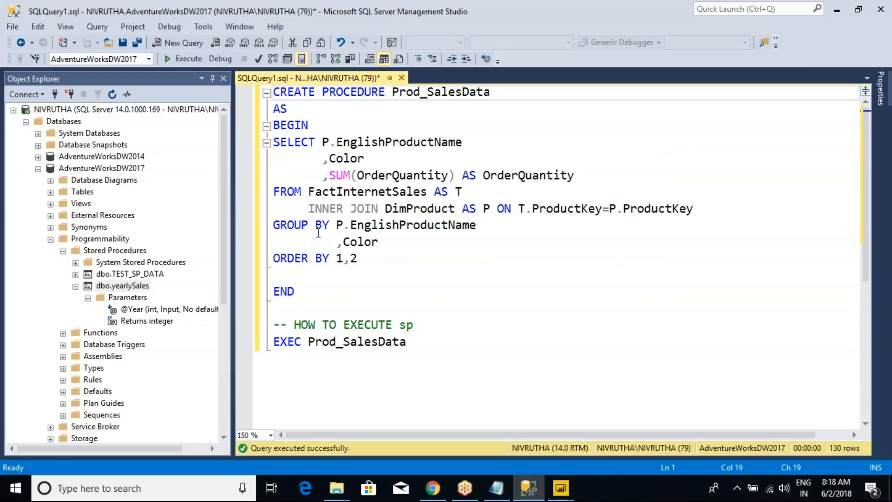
double_click(412, 225)
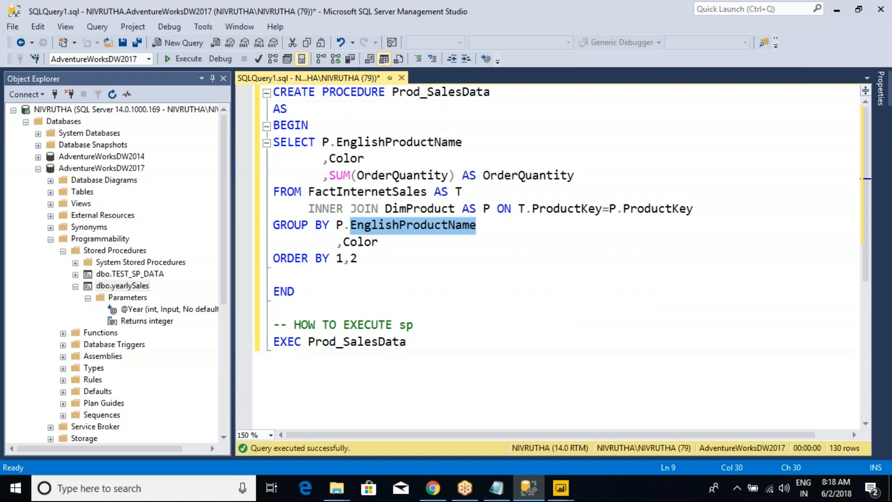
double_click(362, 241)
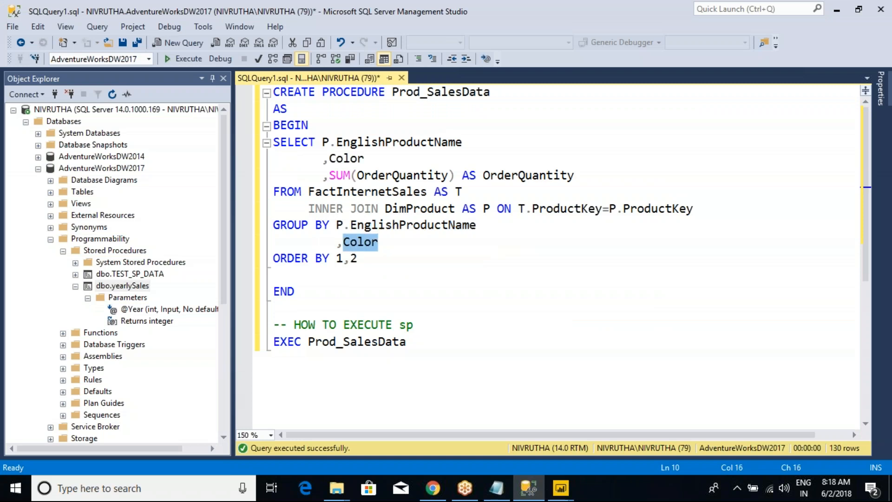
mouse_move(561, 488)
click(727, 432)
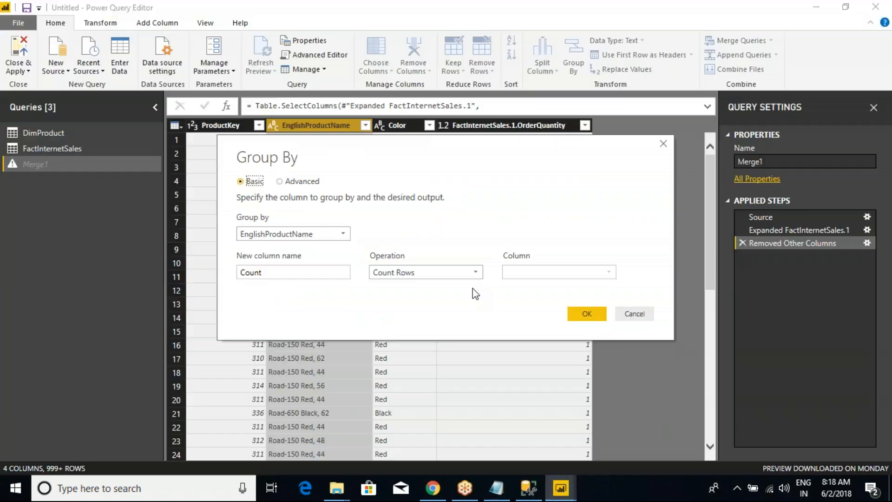
Group the rows by EnglishProductName and Color, with a Count column holding the Sum of FactInternetSales.1.OrderQuantity.
click(308, 181)
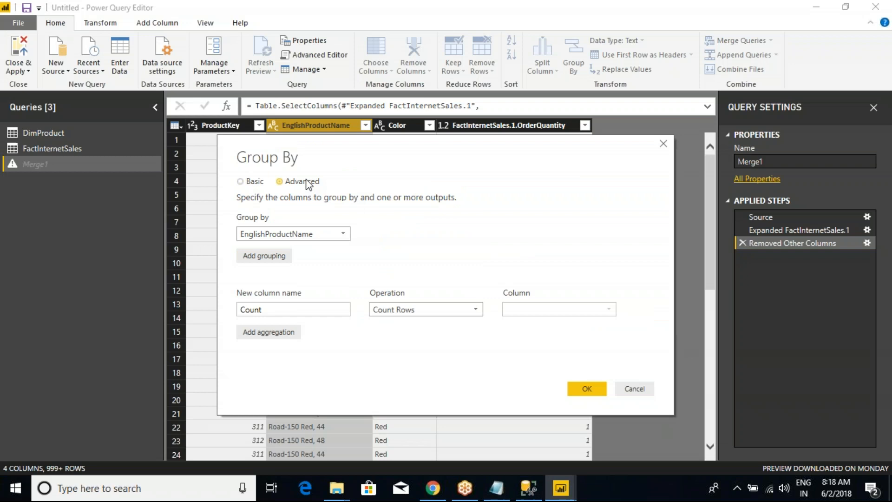
click(274, 256)
click(341, 259)
click(342, 294)
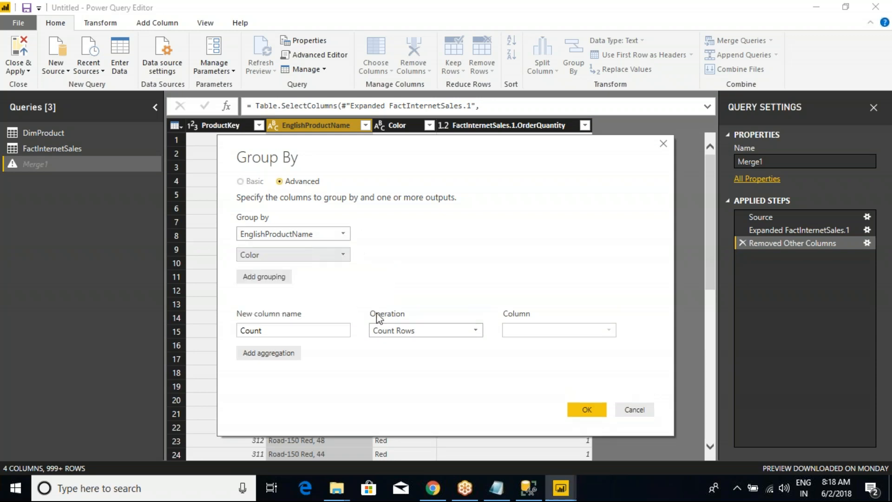
click(401, 331)
click(393, 344)
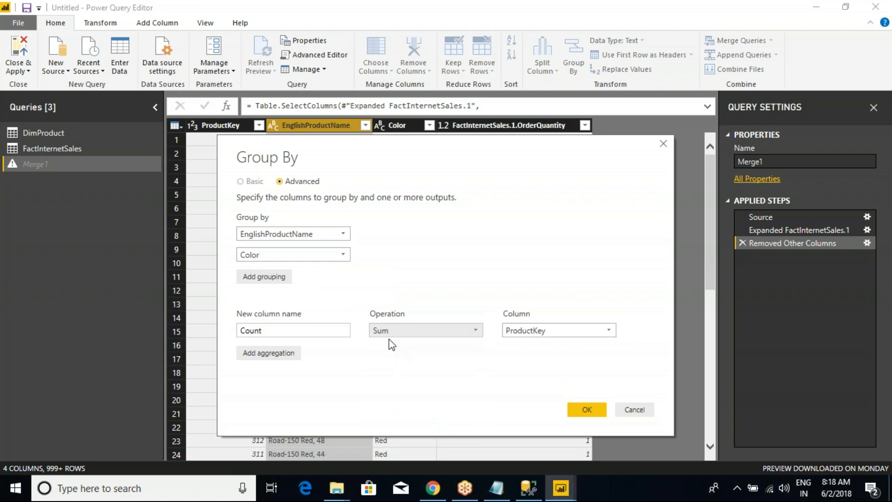
click(537, 330)
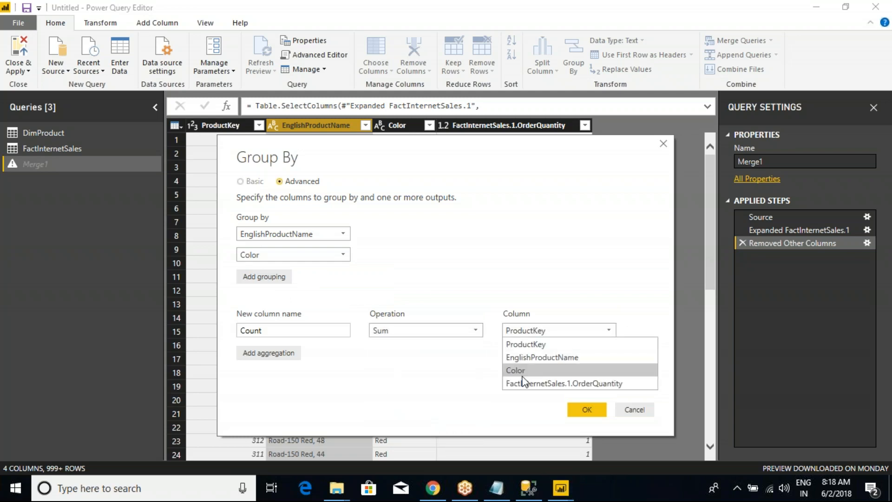
click(557, 384)
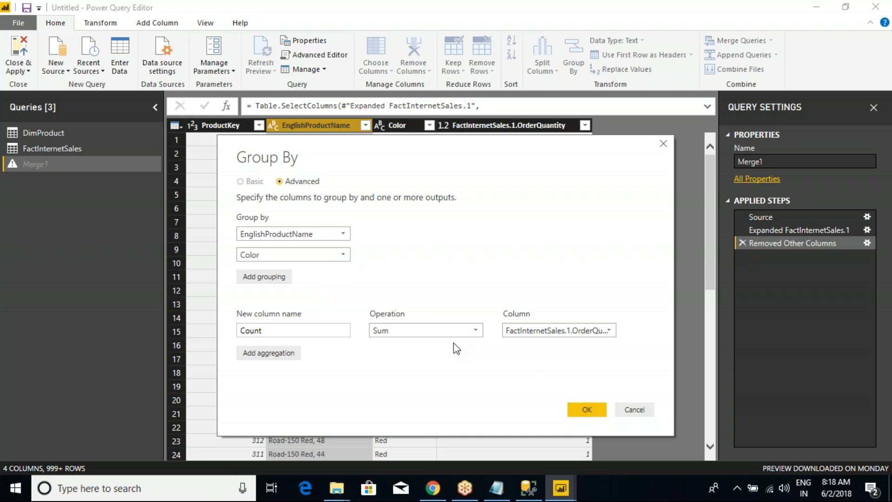
click(581, 411)
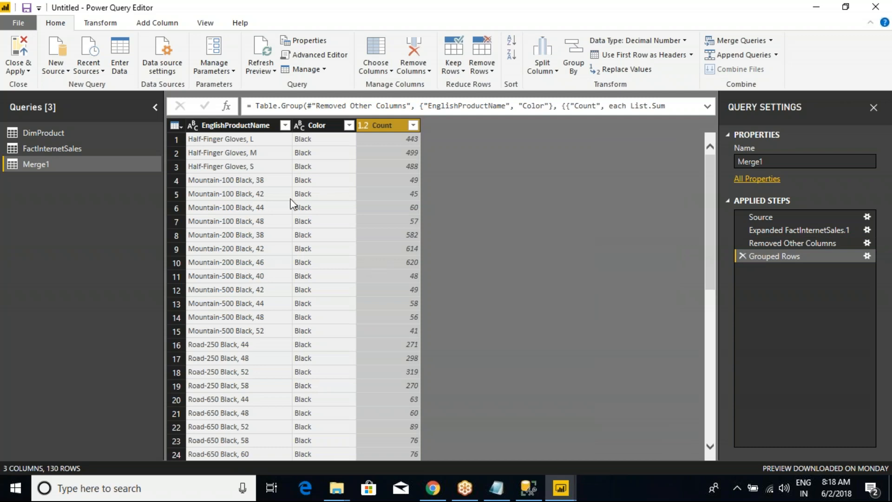
Switch to SQL Server Management Studio and show the query's result grid to compare it with the grouped data.
key(alt+Tab)
click(379, 277)
key(ctrl+r)
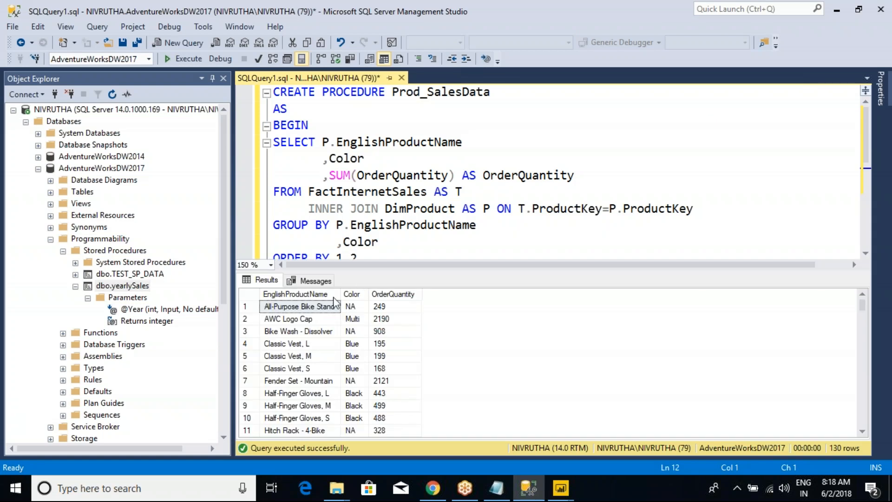
Filter the EnglishProductName column of the Merge1 query in Power Query Editor to All-Purpose Bike Stand.
click(294, 308)
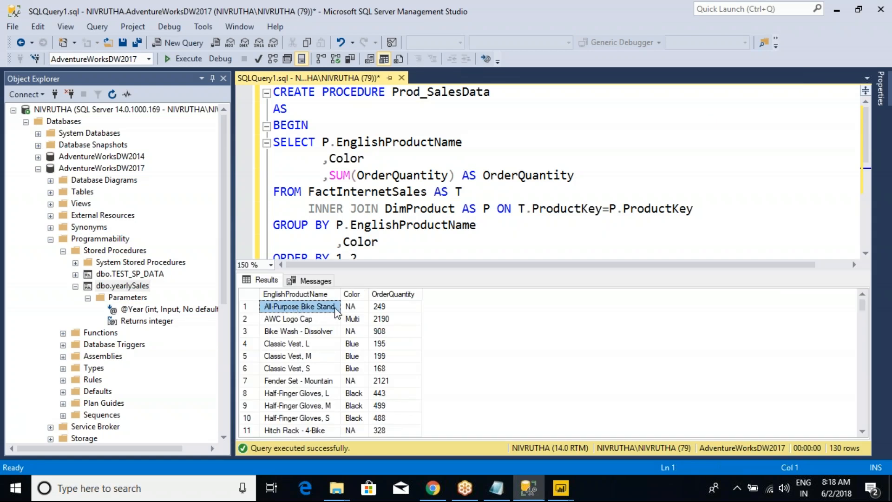
key(alt+Tab)
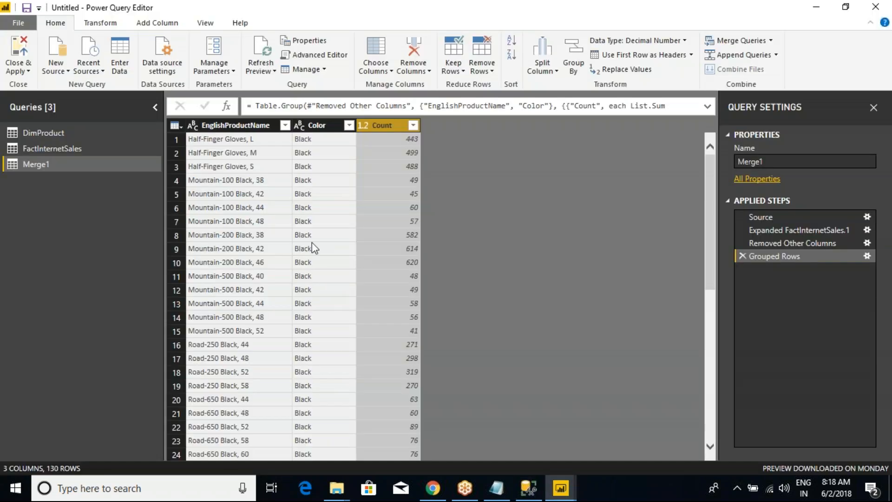
click(285, 125)
click(163, 243)
text(All-Purpose Bike Stand)
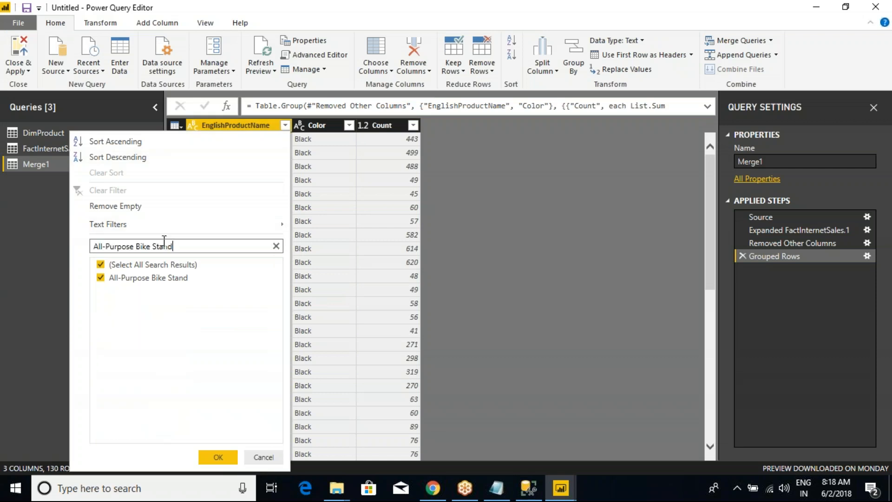
click(224, 450)
Compare the All-Purpose Bike Stand row in the SQL Server Management Studio results with the filtered row in Power Query Editor.
key(alt+Tab)
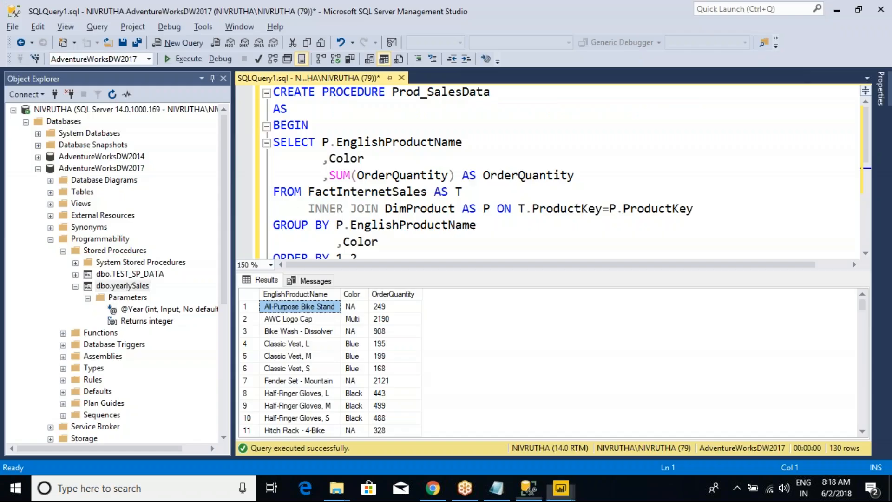
click(376, 307)
drag(327, 311, 396, 308)
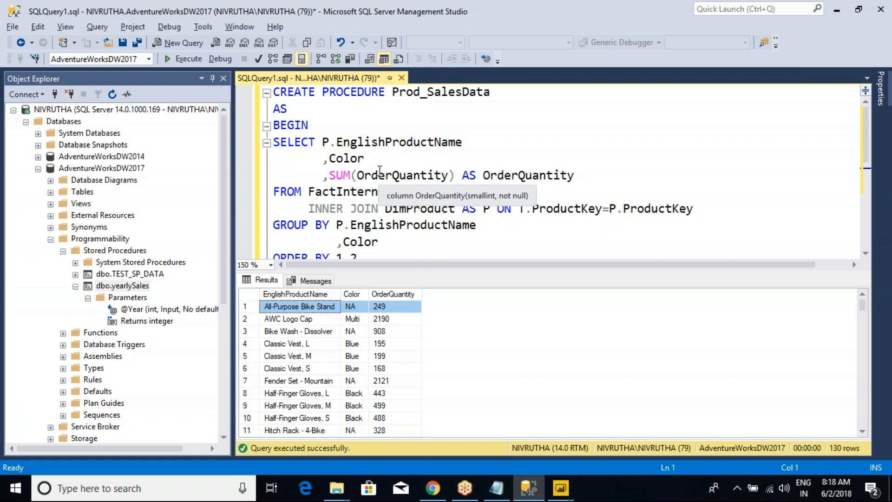
key(alt+Tab)
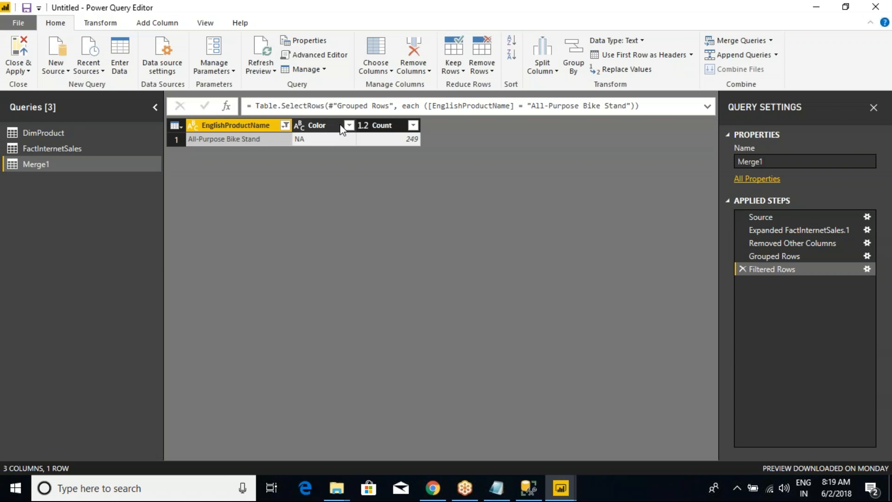
key(alt+Tab)
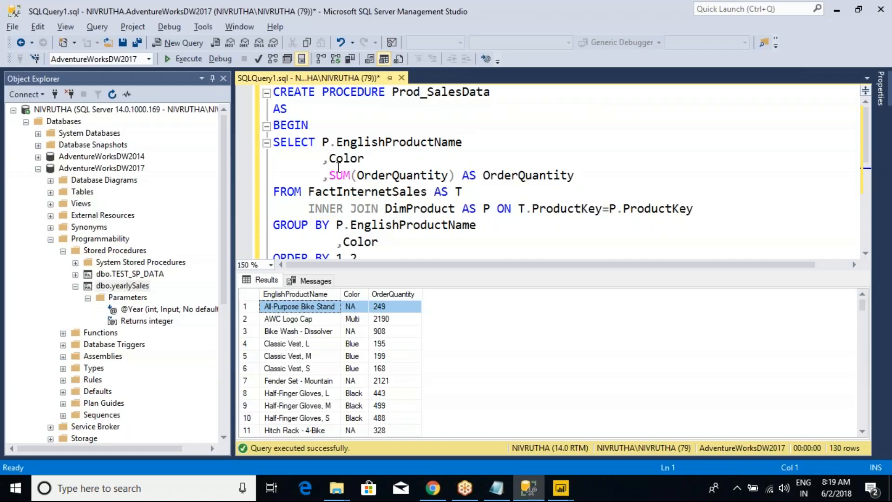
Hide the query results pane and review the complete CREATE PROCEDURE script for Prod_SalesData against the Power Query Editor steps.
key(ctrl+r)
click(338, 165)
drag(333, 296, 274, 91)
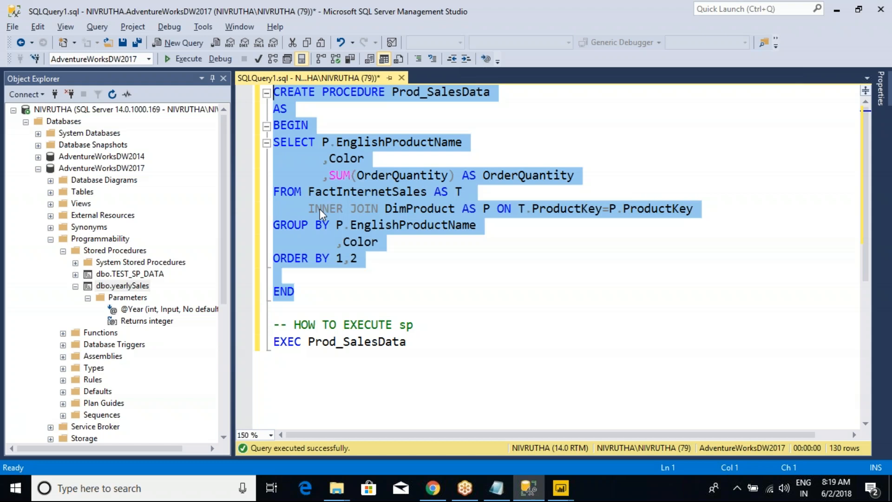
key(alt+Tab)
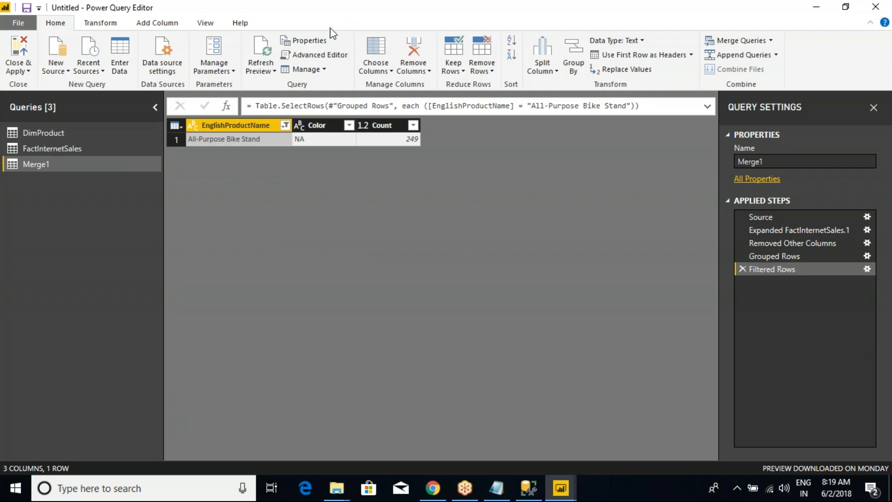
click(528, 488)
click(400, 191)
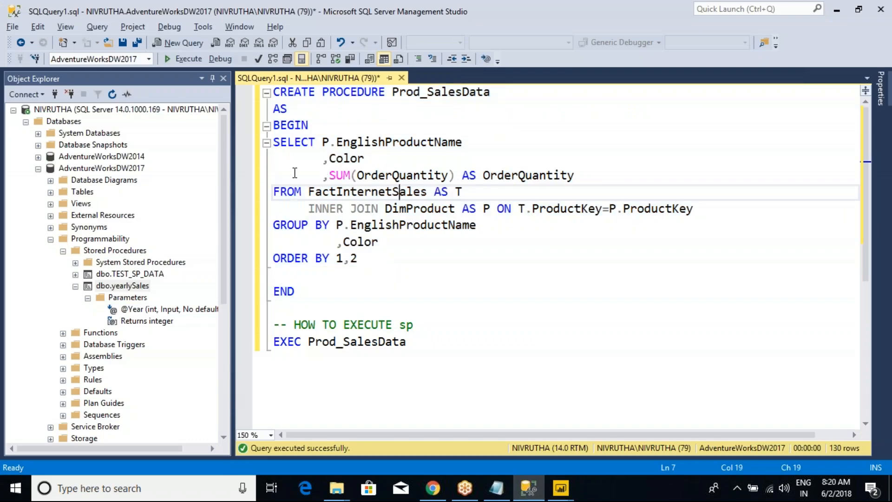
Examine the procedure's SELECT query and its EnglishProductName, Color and OrderQuantity columns.
drag(276, 143, 363, 259)
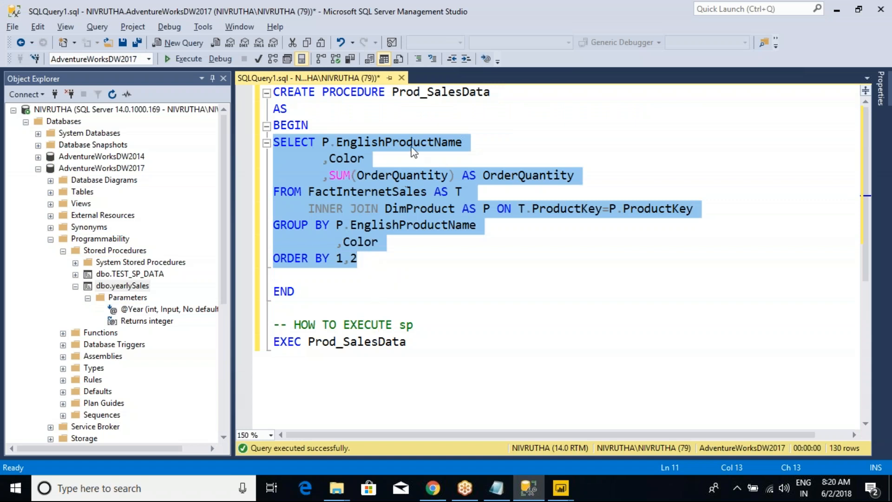
click(413, 142)
double_click(413, 142)
double_click(354, 159)
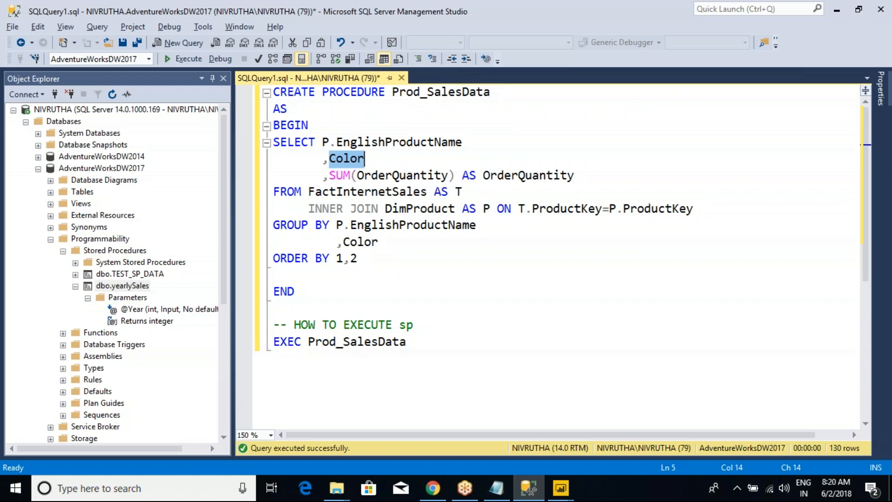
double_click(483, 174)
Join FactInternetSales to DimDate instead of DimProduct, matching OrderDateKey to DateKey.
click(428, 210)
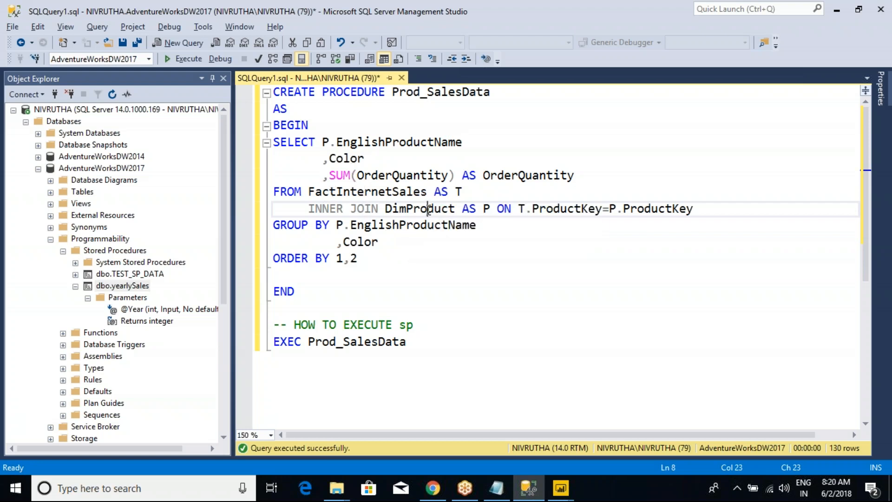
double_click(428, 209)
text(dimdate)
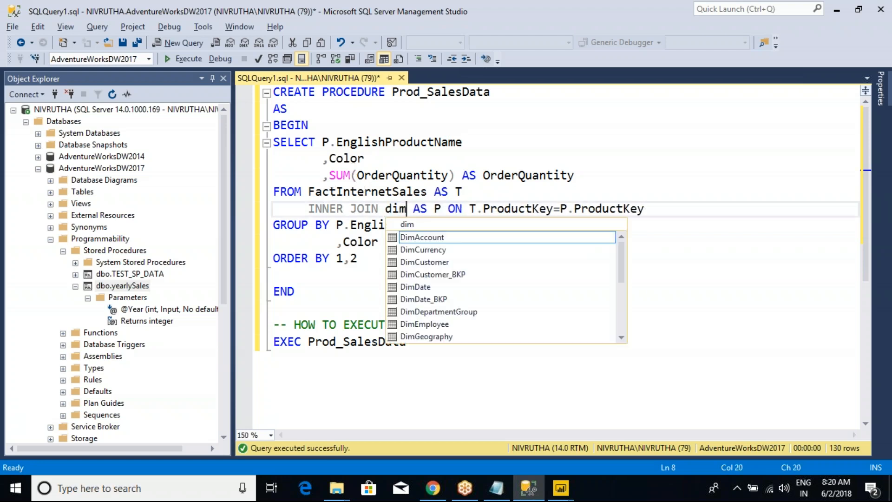
double_click(416, 240)
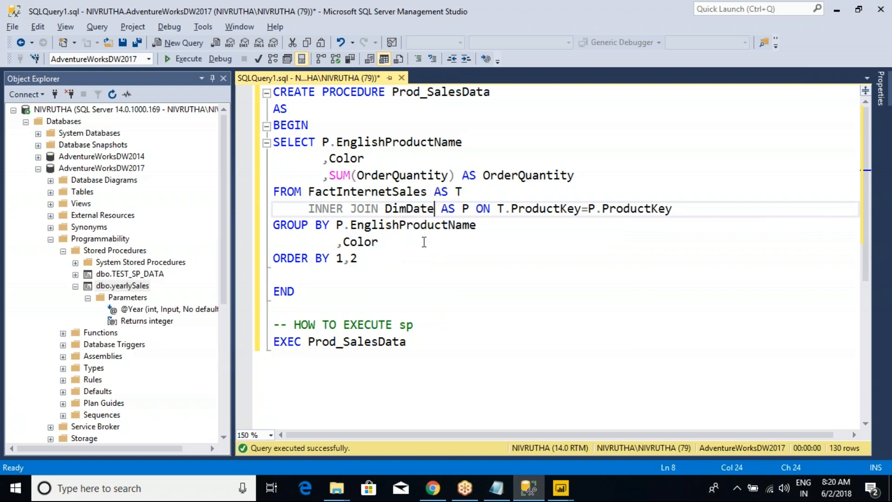
double_click(539, 209)
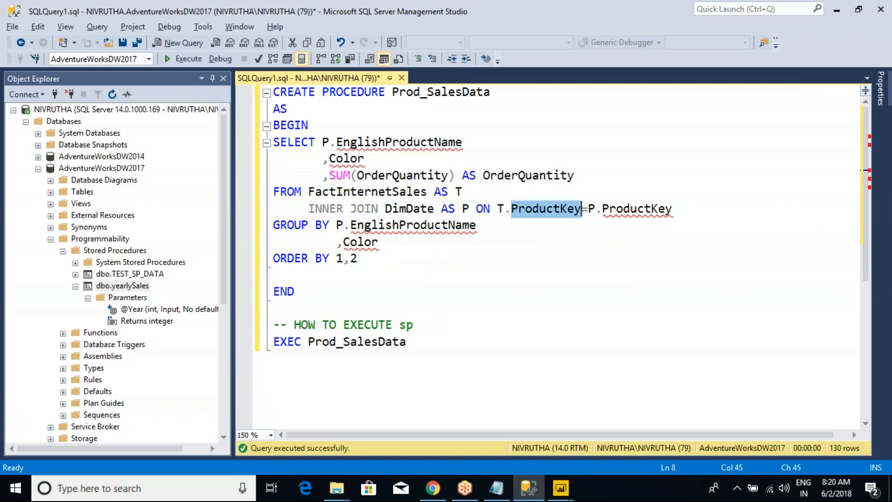
text(date)
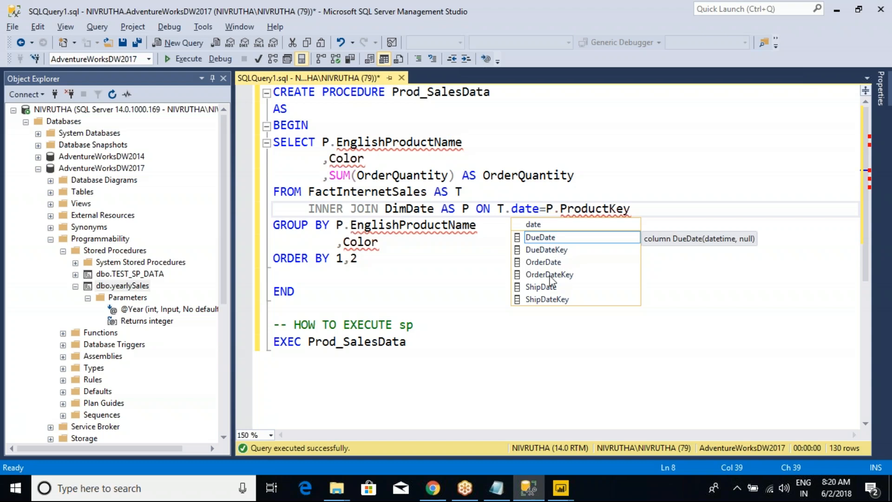
double_click(548, 274)
double_click(656, 209)
text(date)
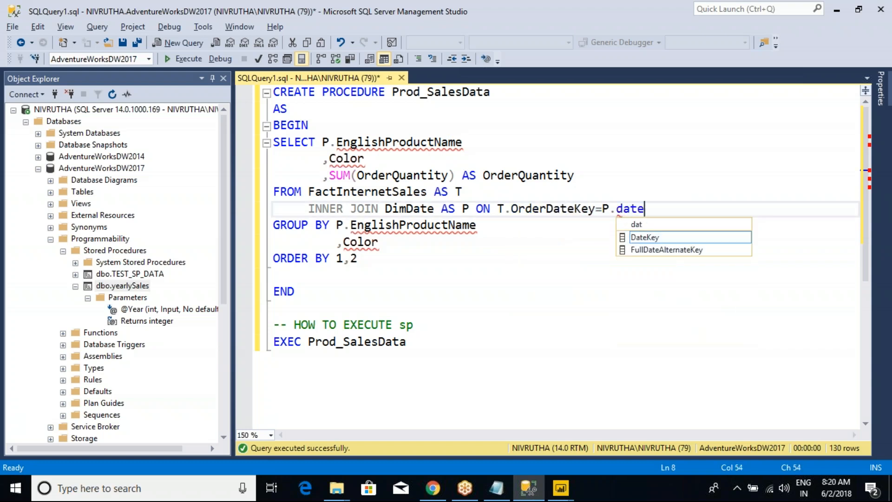
double_click(644, 238)
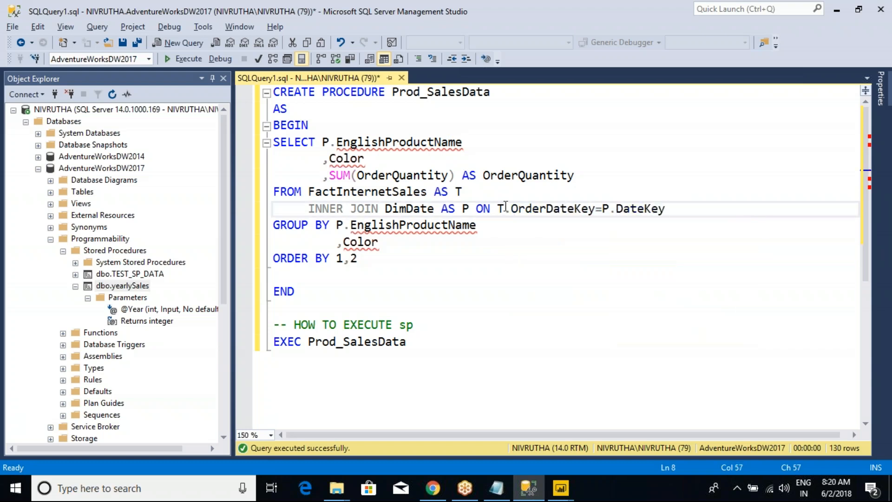
Change the DimDate alias to d, both in the table alias and in the join condition.
click(469, 209)
key(BackSpace)
text(d)
click(609, 209)
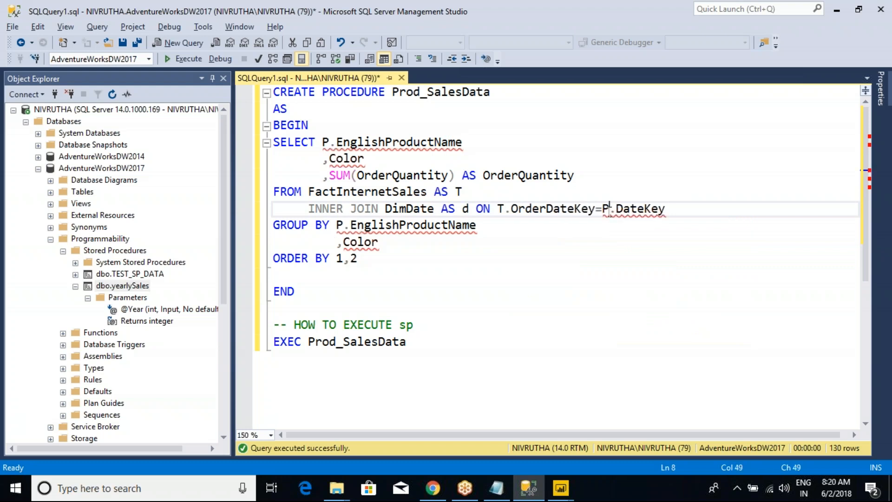
key(BackSpace)
text(d)
Replace the product name and color columns in the SELECT list with d.CalendarYear and d.EnglishMonthName.
click(367, 159)
drag(367, 159, 322, 142)
text(d.cale)
double_click(373, 196)
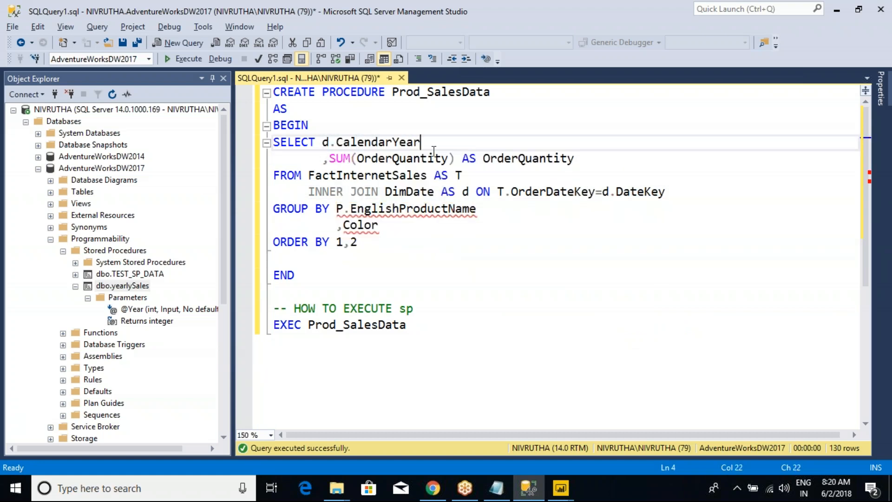
key(Return)
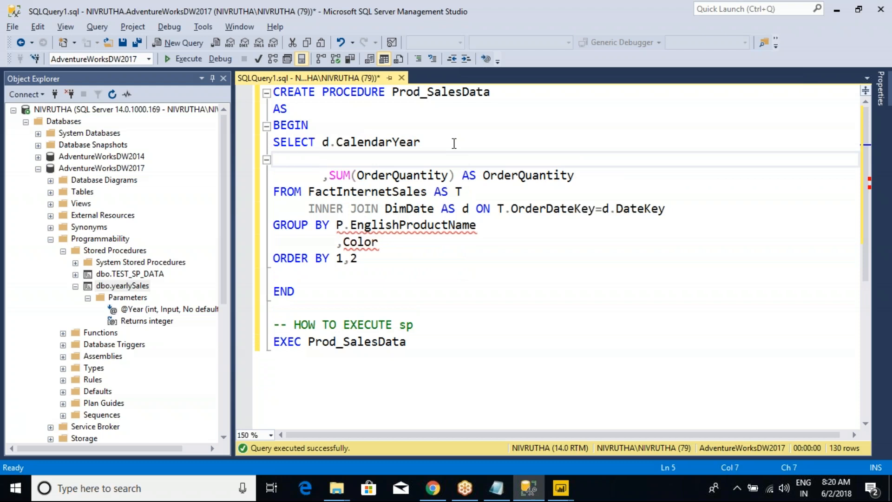
text(,d.eng)
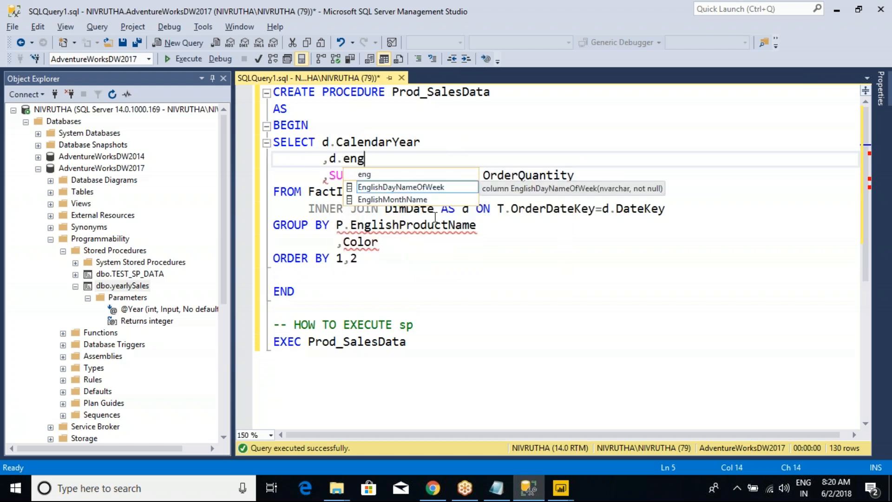
double_click(390, 200)
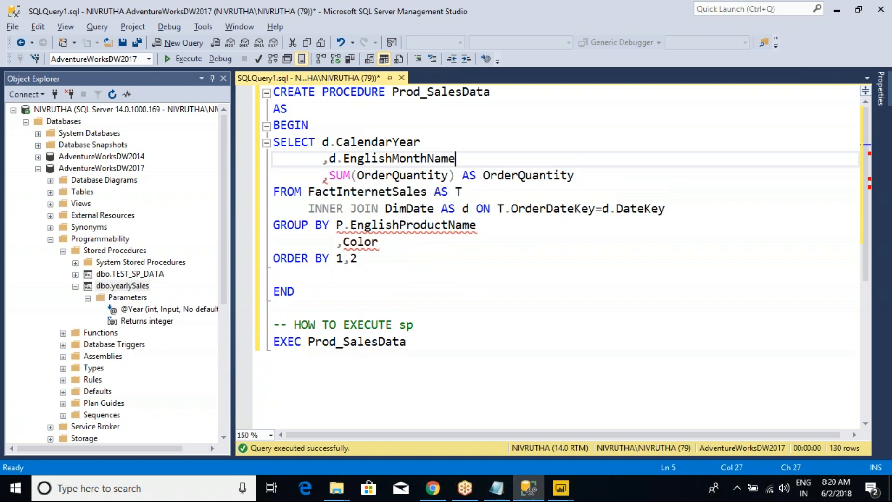
Replace the GROUP BY columns with a copy of d.CalendarYear and d.EnglishMonthName from the SELECT list.
drag(468, 159, 327, 143)
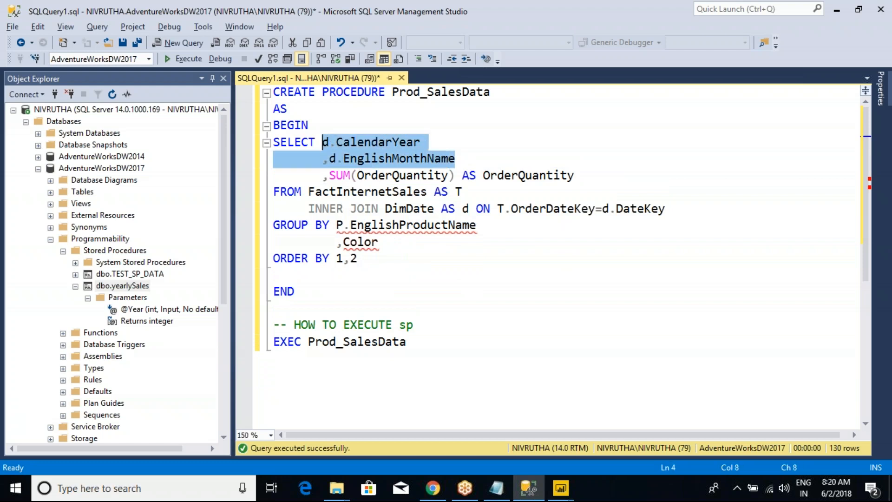
key(ctrl+c)
drag(395, 246, 337, 225)
key(ctrl+v)
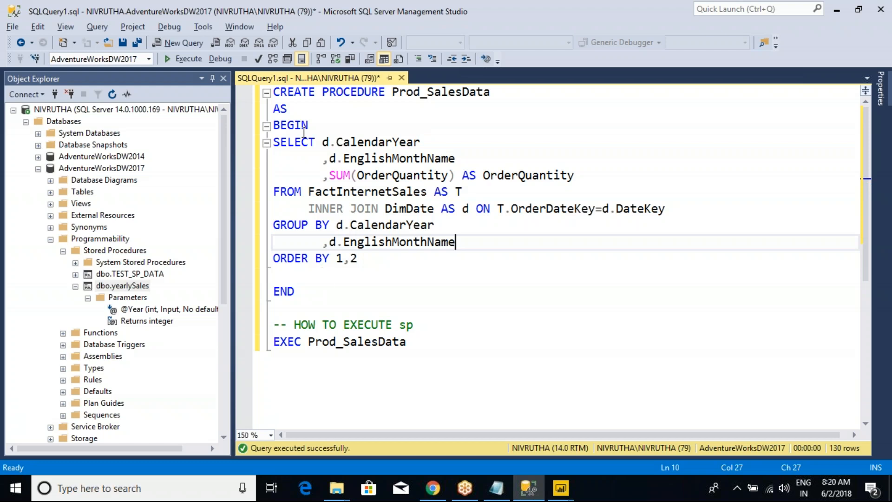
Change CREATE to ALTER in the procedure definition and execute the statement through END to update Prod_SalesData.
double_click(293, 92)
text(ALTER)
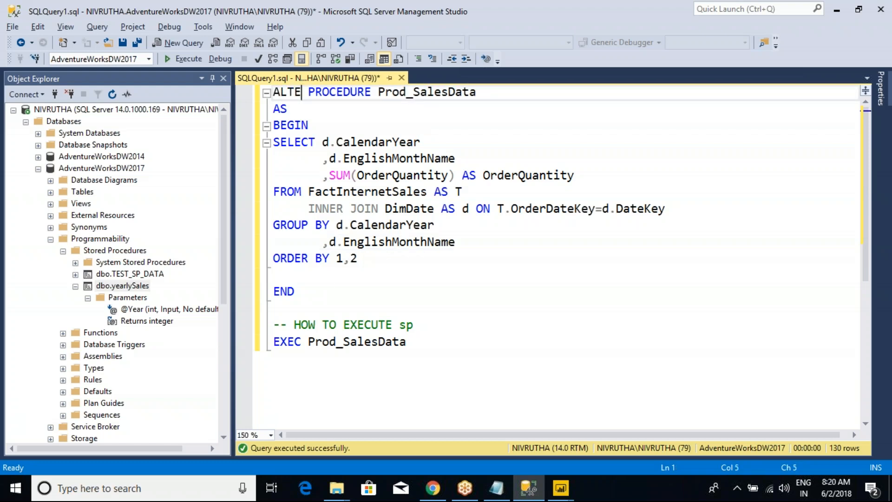
drag(297, 294, 274, 92)
key(F5)
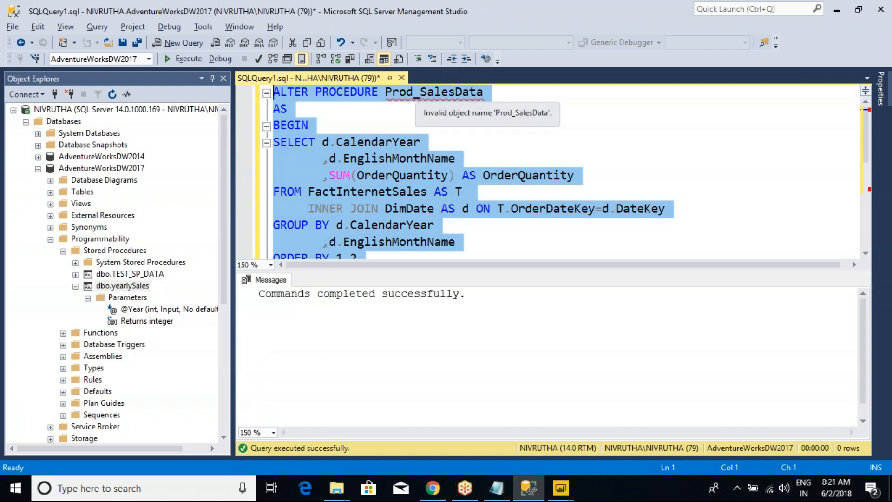
Hide the messages pane and run only the EXEC Prod_SalesData statement.
key(ctrl+r)
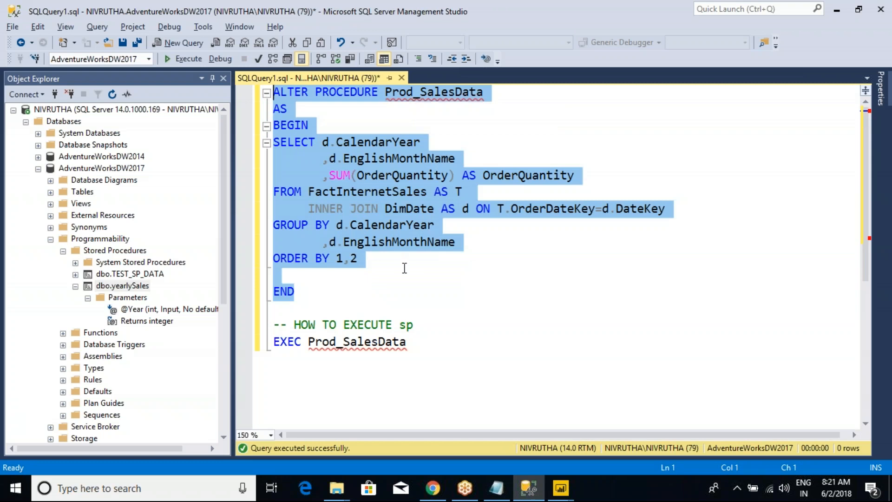
click(404, 267)
drag(415, 344, 231, 347)
key(F5)
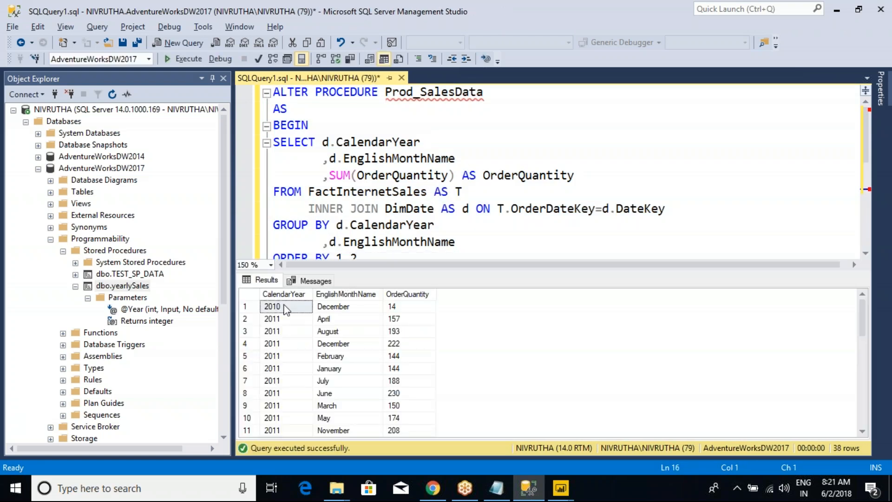
Review the CalendarYear and EnglishMonthName columns in the procedure's results and bring the end of the script into view.
click(286, 296)
click(363, 296)
scroll(367, 292, down, 2)
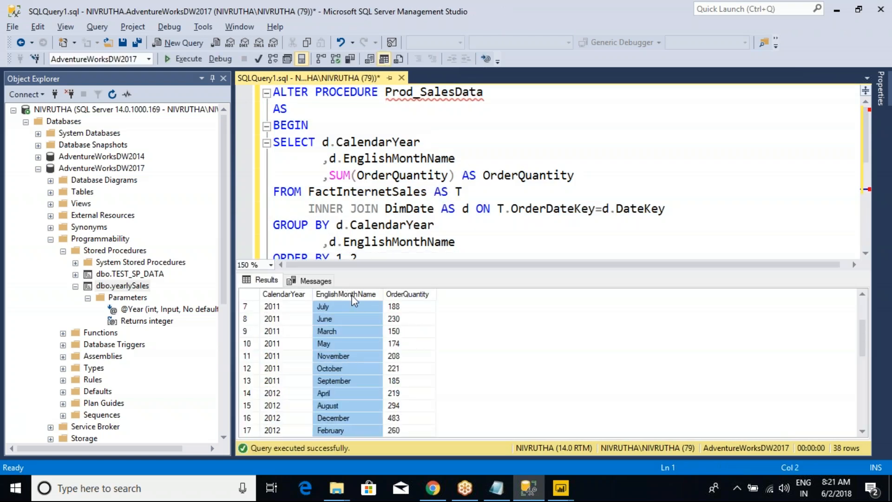
click(360, 231)
scroll(361, 231, down, 3)
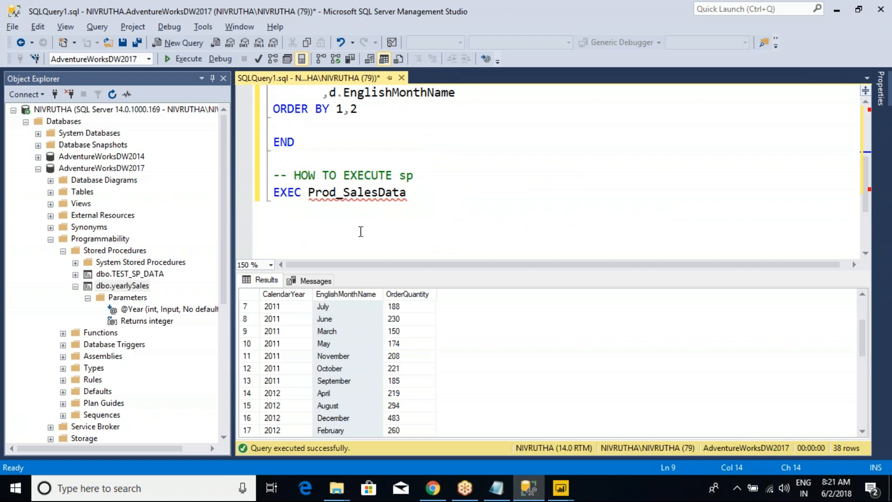
click(348, 319)
scroll(348, 317, up, 1)
Select the EXEC Prod_SalesData statement at the end of the script.
click(388, 192)
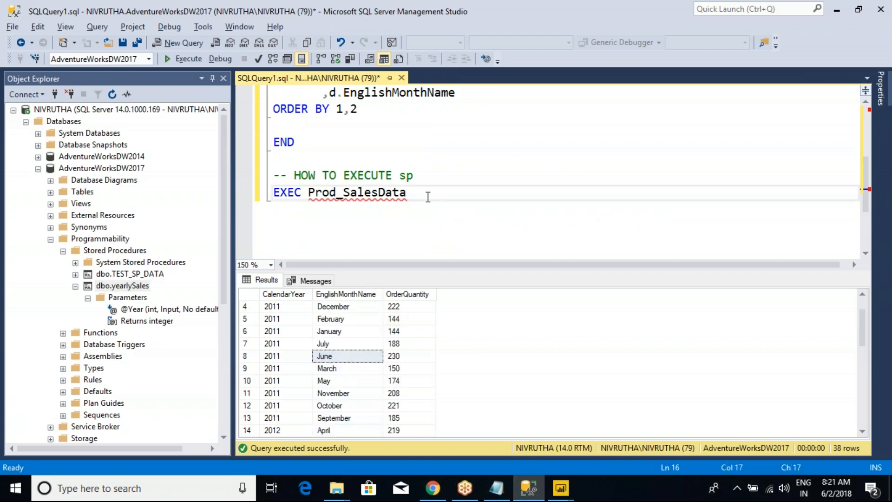
drag(428, 197, 235, 199)
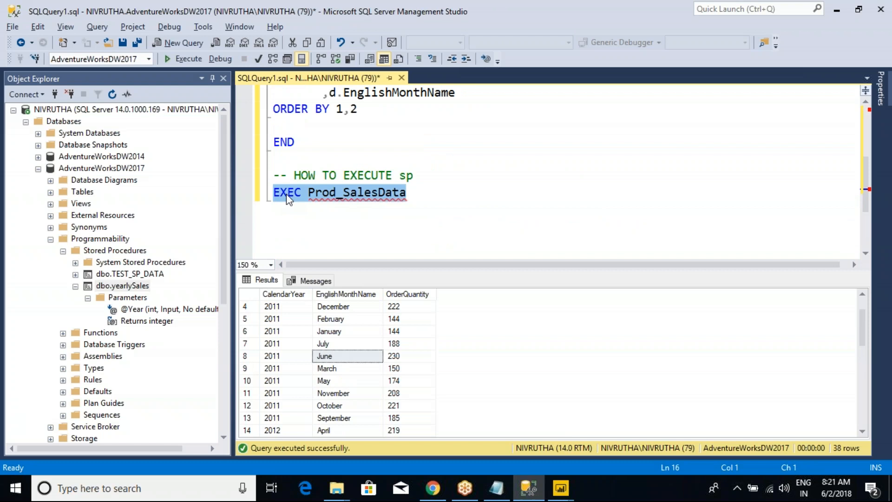
mouse_move(337, 192)
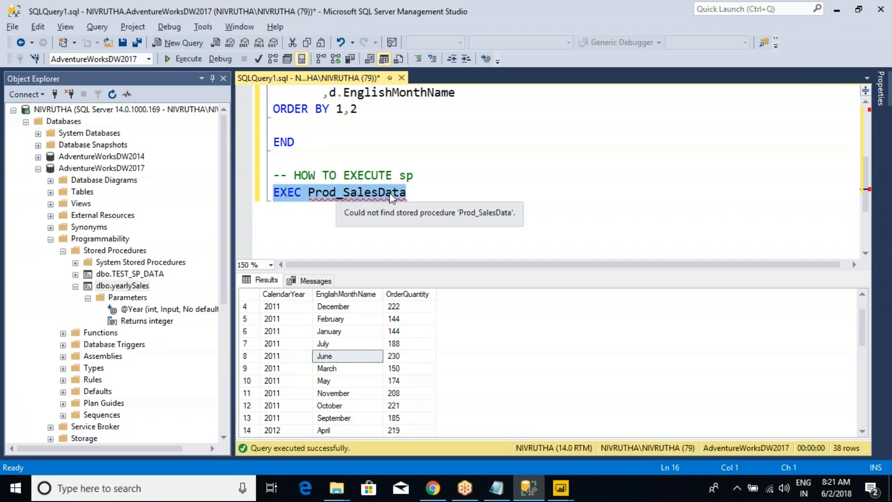
Switch to the Power Query Editor to view the filtered Merge1 query and return to the SQL script in SQL Server Management Studio.
click(408, 193)
drag(408, 193, 237, 200)
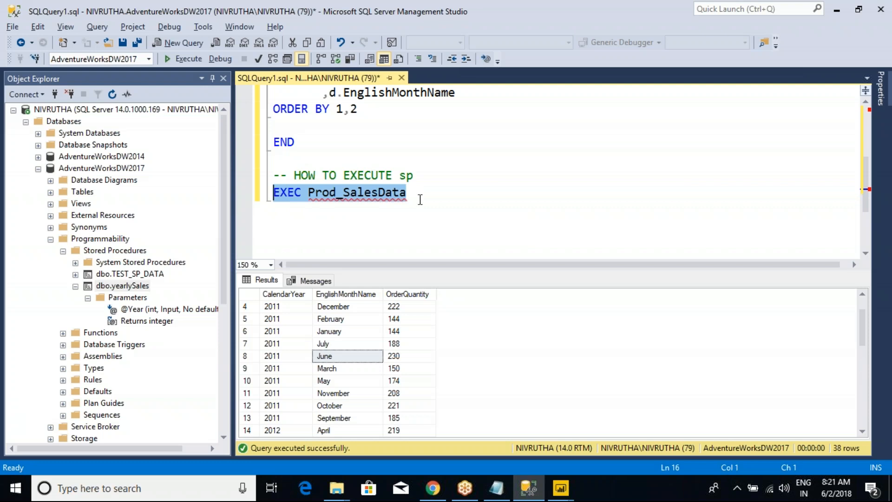
mouse_move(561, 488)
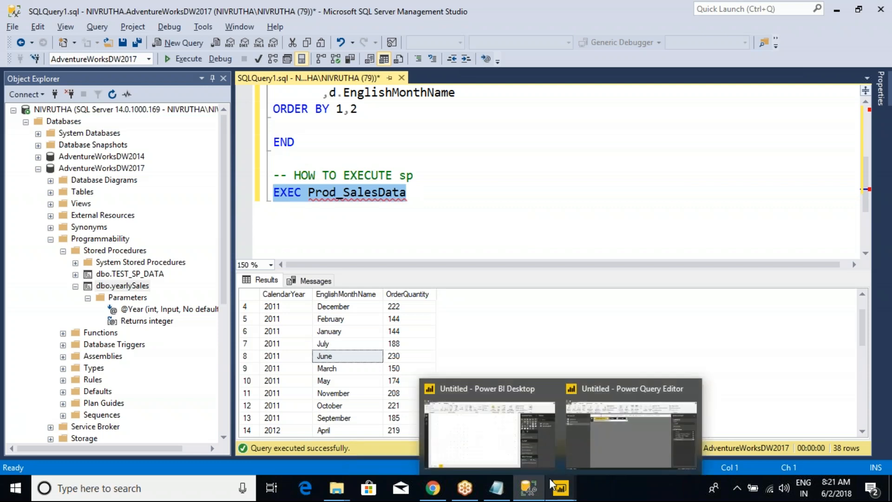
click(636, 428)
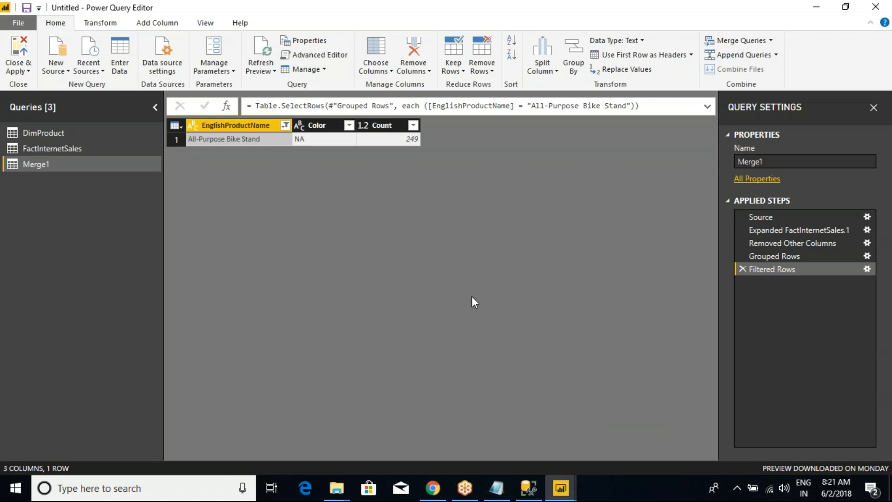
click(529, 488)
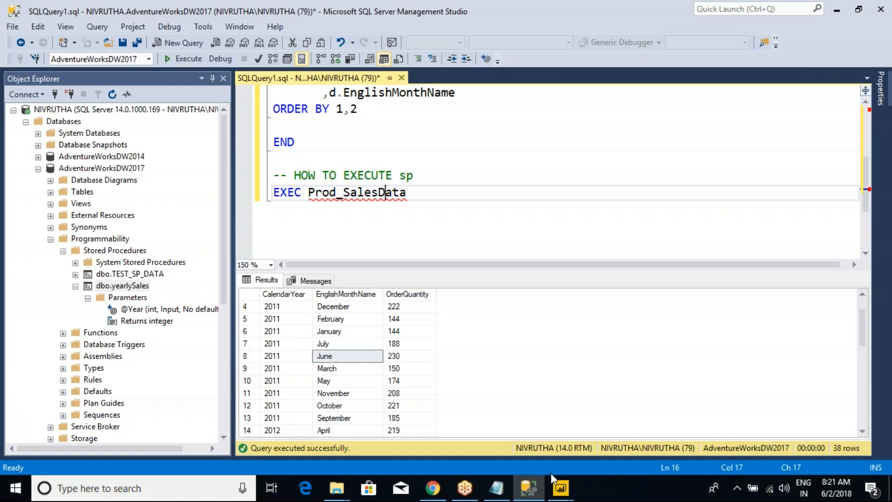
mouse_move(401, 193)
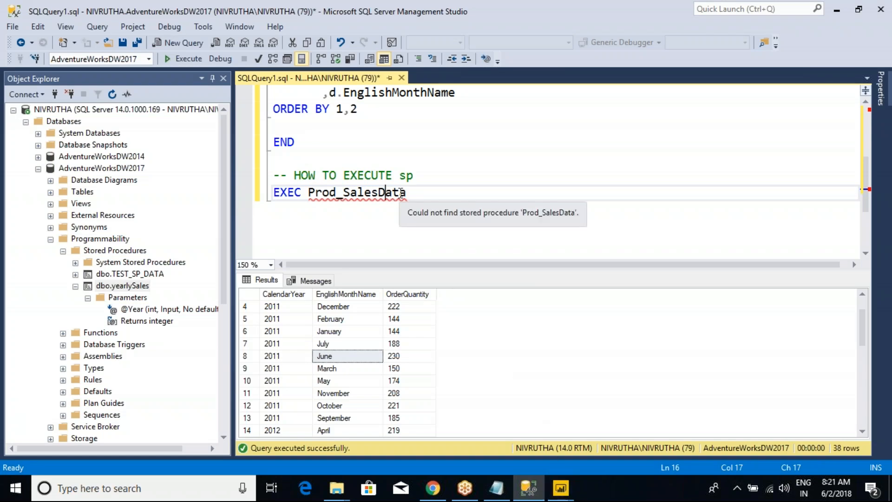
Design a query in the editor at the blank line above END and add the DimProduct and FactInternetSales tables.
click(529, 127)
right_click(529, 128)
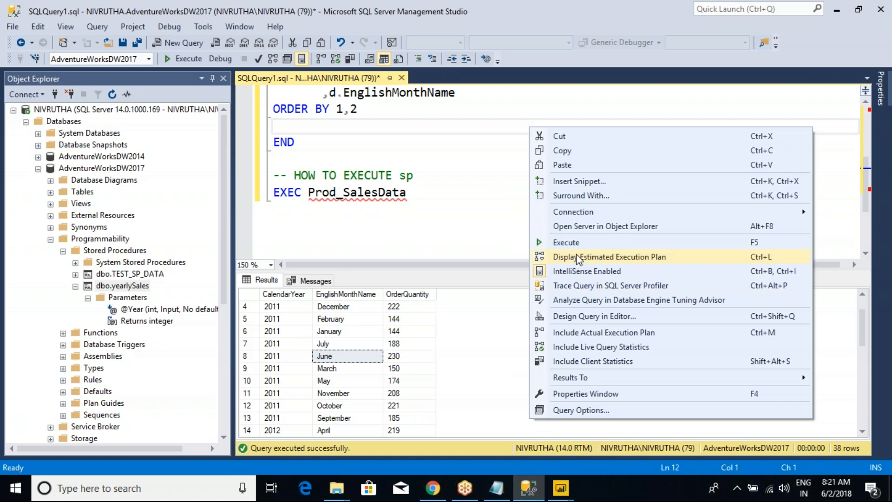
click(591, 318)
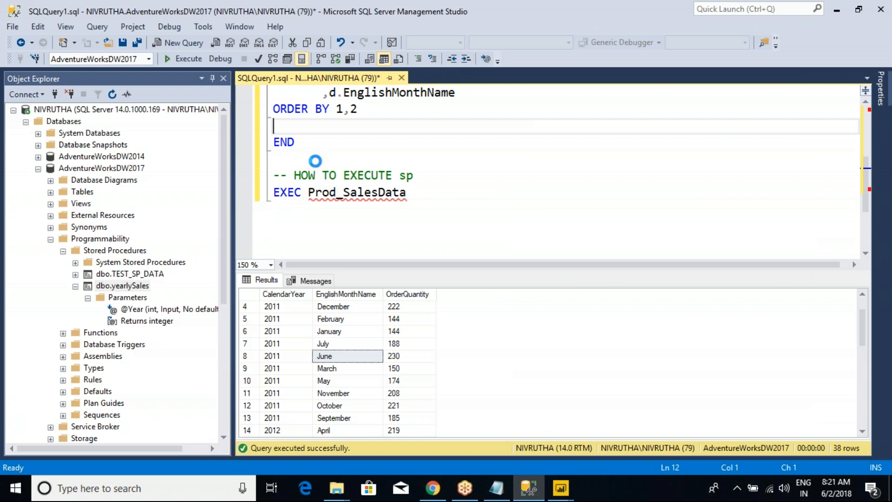
click(327, 289)
scroll(352, 274, down, 2)
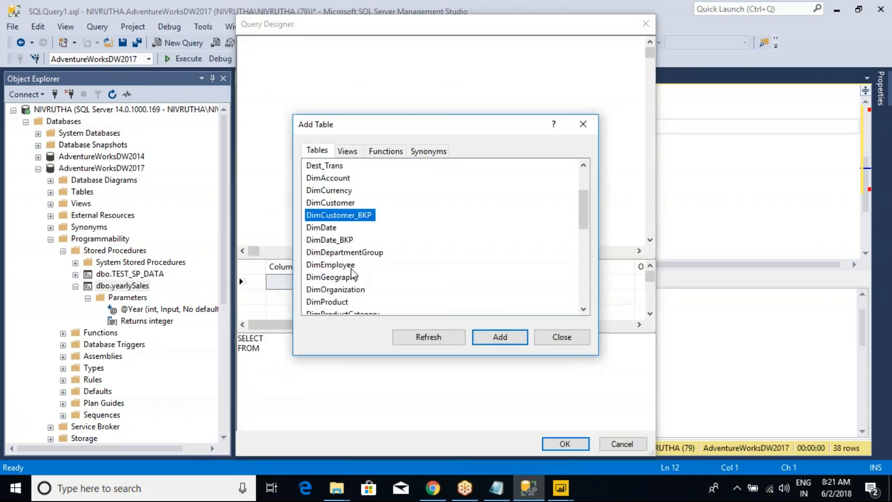
click(330, 227)
click(328, 301)
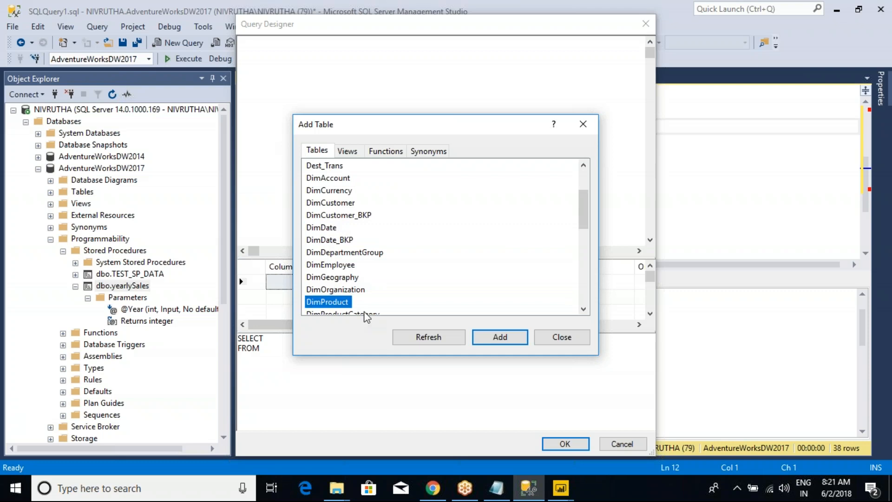
click(500, 337)
scroll(358, 253, down, 5)
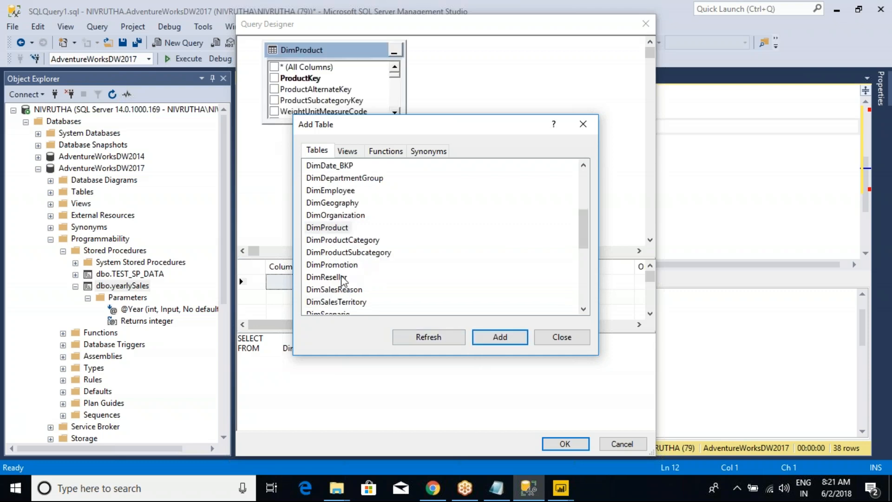
click(345, 302)
click(499, 337)
click(583, 124)
Widen the Query Designer window and arrange the DimProduct and FactInternetSales tables side by side with space between them.
drag(325, 49, 305, 125)
click(472, 57)
drag(472, 56, 521, 104)
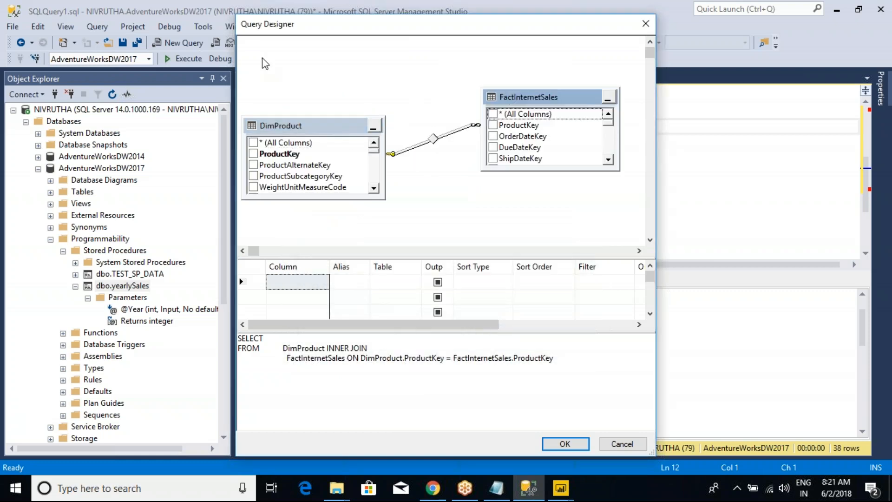
drag(234, 55, 41, 60)
drag(345, 95, 441, 85)
drag(142, 125, 210, 94)
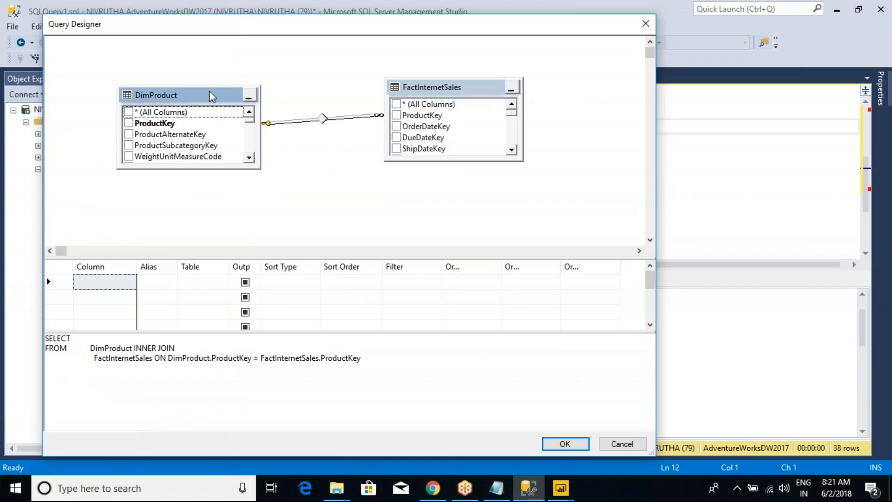
Inspect the properties of the join between DimProduct and FactInternetSales for its condition and type.
click(294, 125)
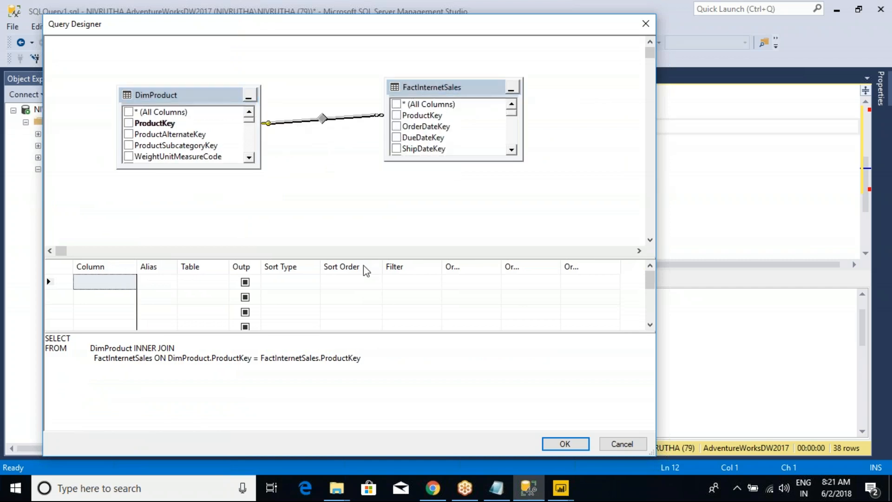
right_click(323, 119)
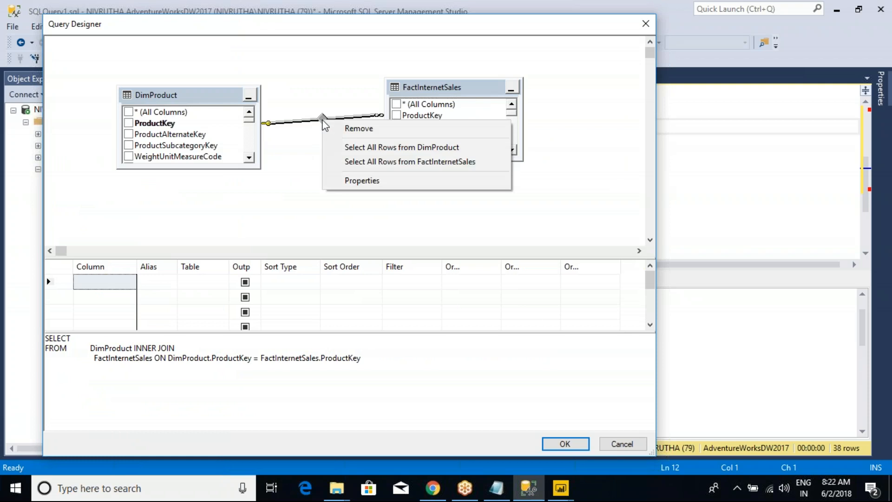
click(362, 181)
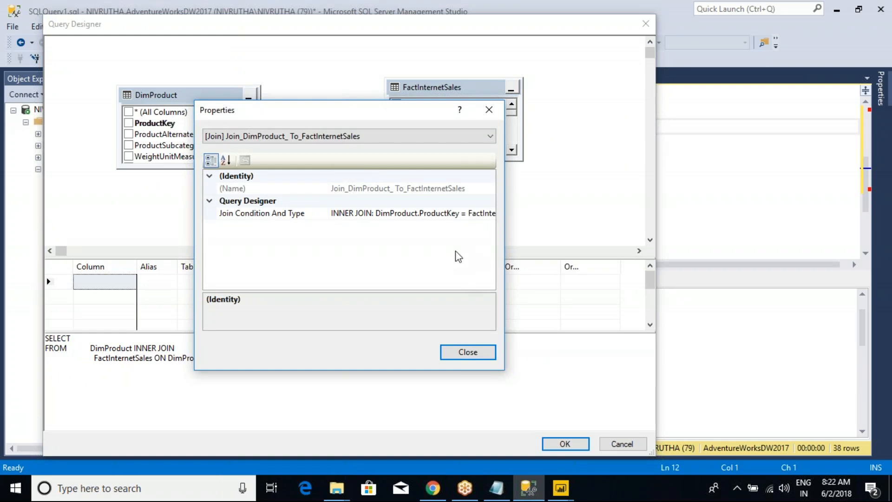
click(489, 110)
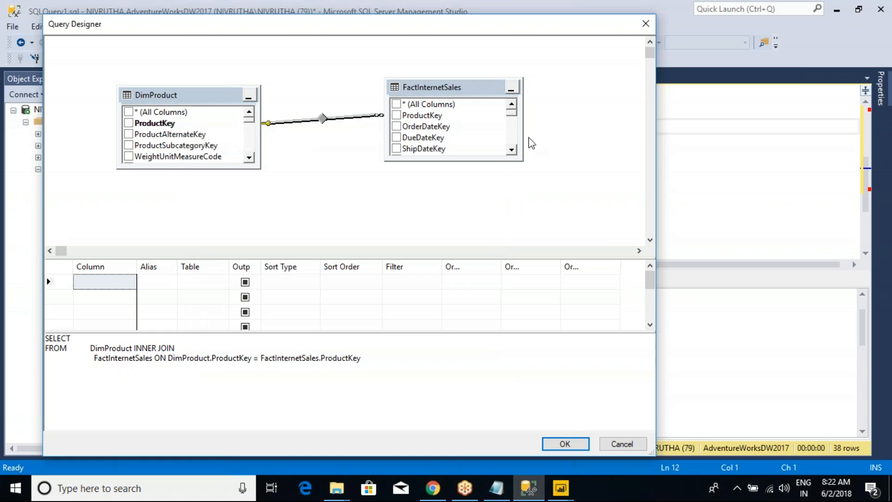
Look through the FactInternetSales columns and inspect the table's properties.
click(360, 114)
click(512, 153)
scroll(513, 122, up, 1)
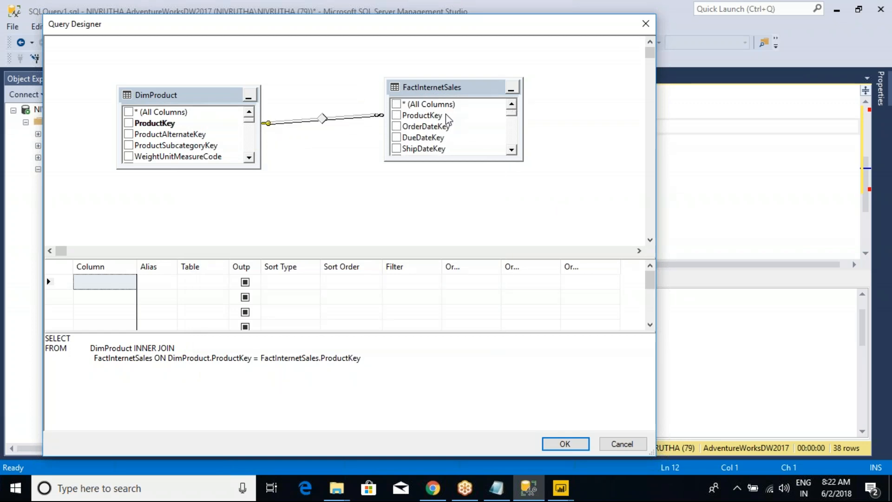
right_click(429, 93)
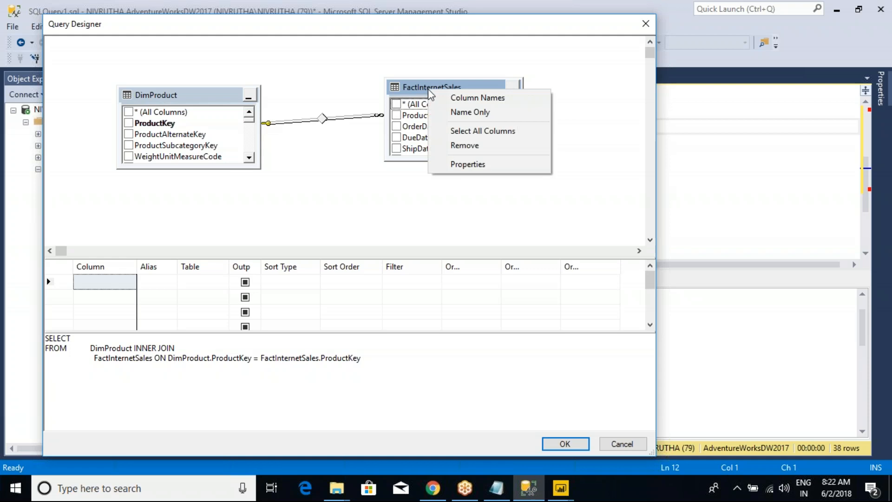
click(470, 165)
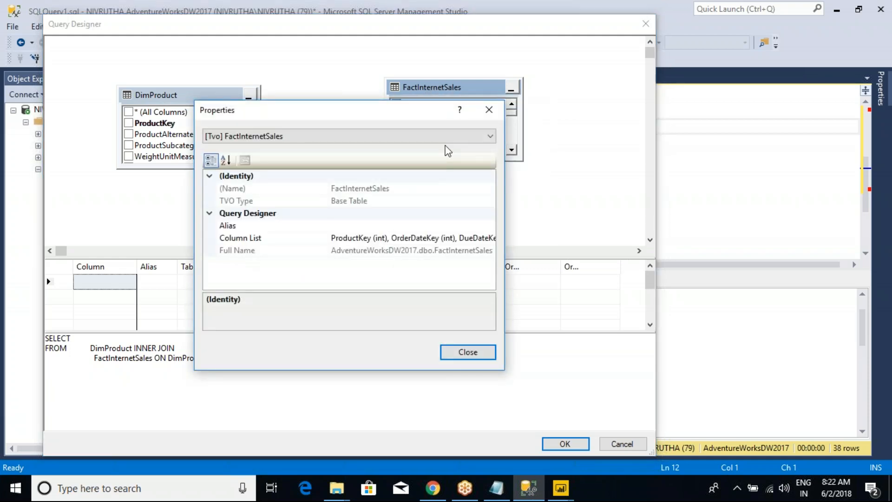
click(489, 110)
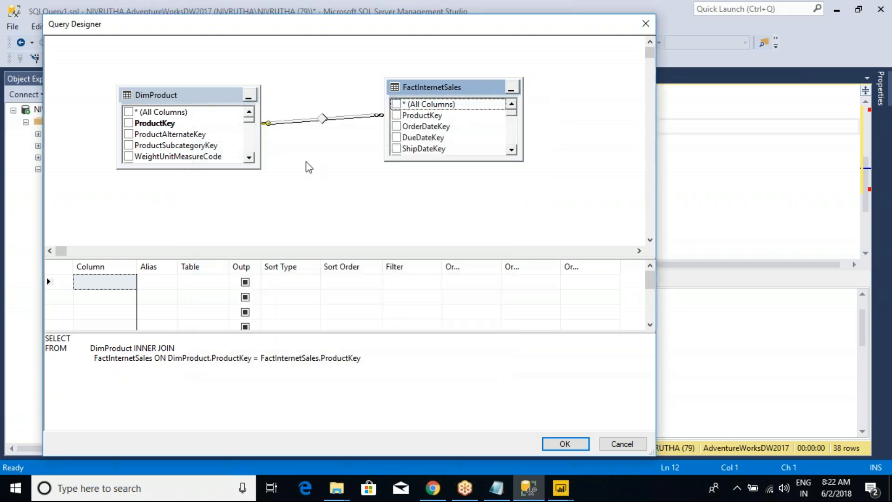
Examine the generated SELECT statement and its ProductKey join condition against the two tables in the diagram.
click(146, 379)
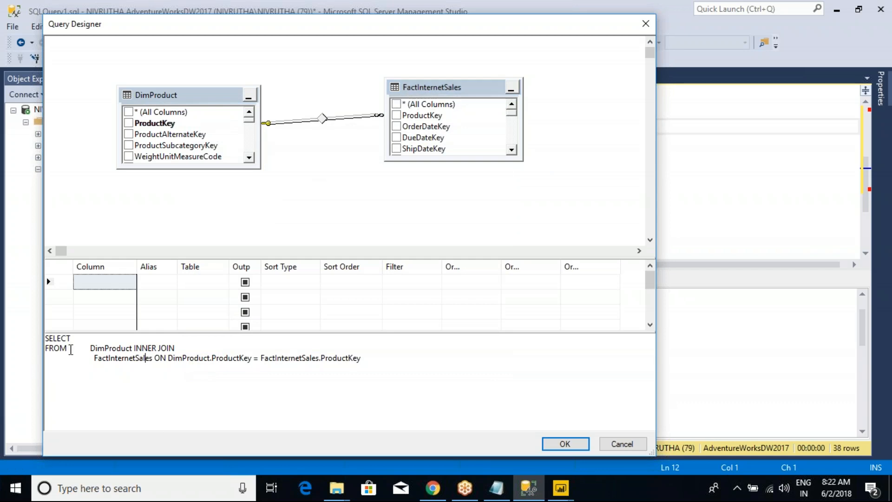
drag(48, 338, 153, 370)
click(154, 369)
drag(343, 361, 52, 338)
click(103, 359)
click(232, 101)
click(426, 91)
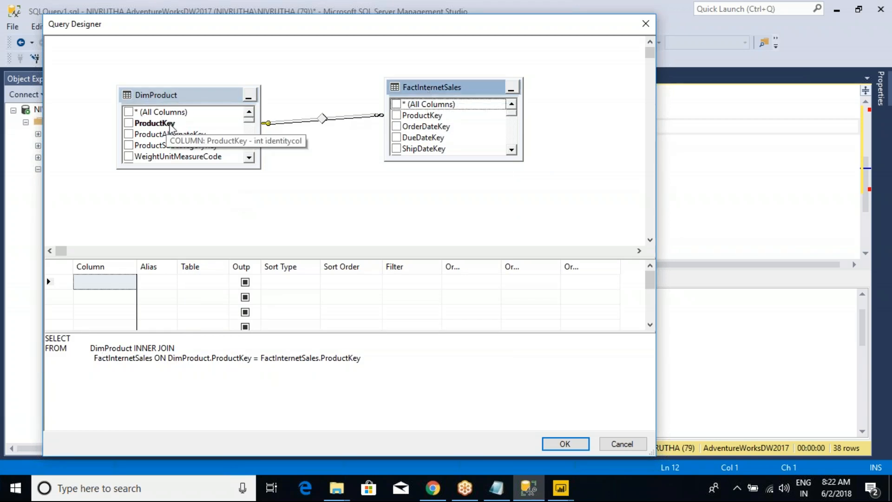
drag(188, 363, 332, 362)
click(333, 364)
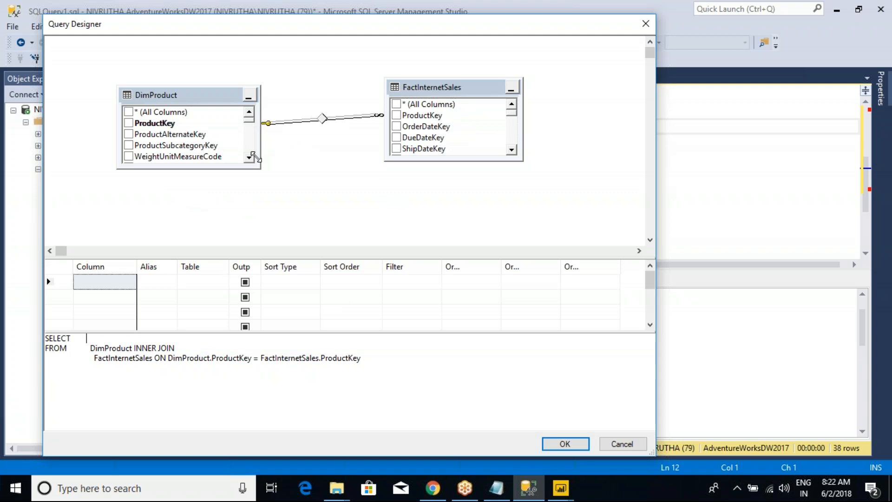
Include EnglishProductName from DimProduct and SalesAmount from FactInternetSales in the query output, and close the Query Designer without applying it.
scroll(145, 130, down, 3)
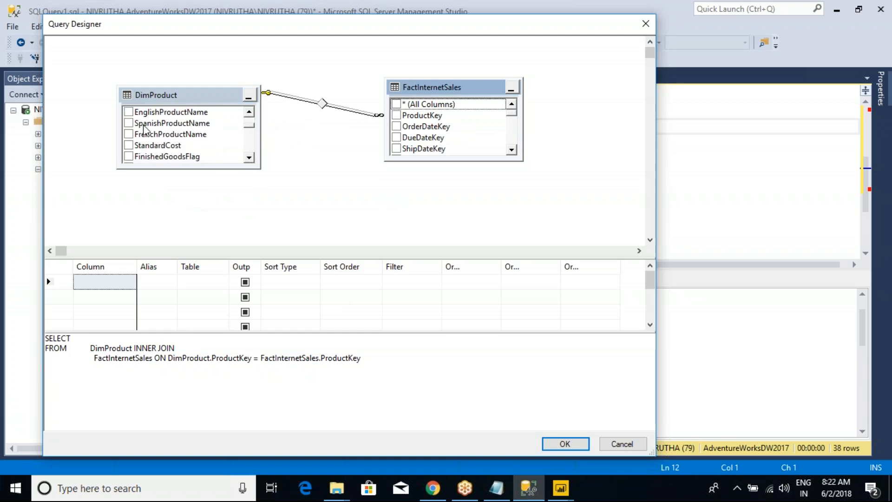
click(129, 112)
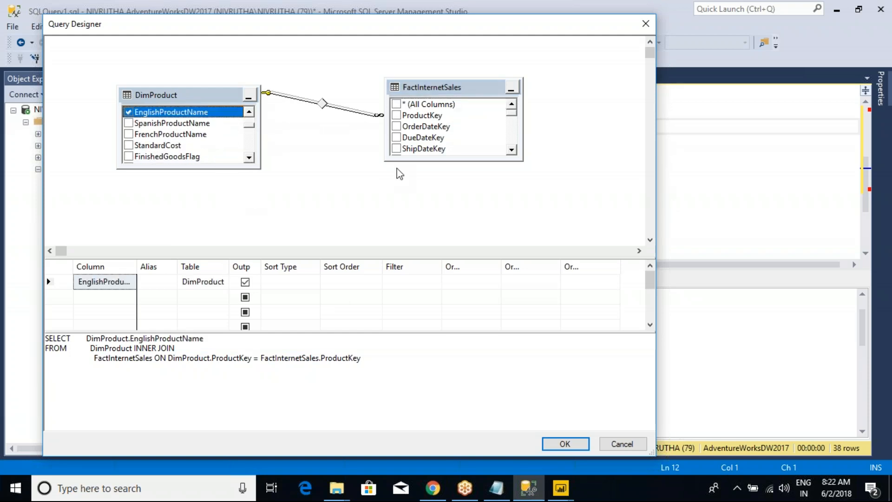
drag(515, 117, 517, 137)
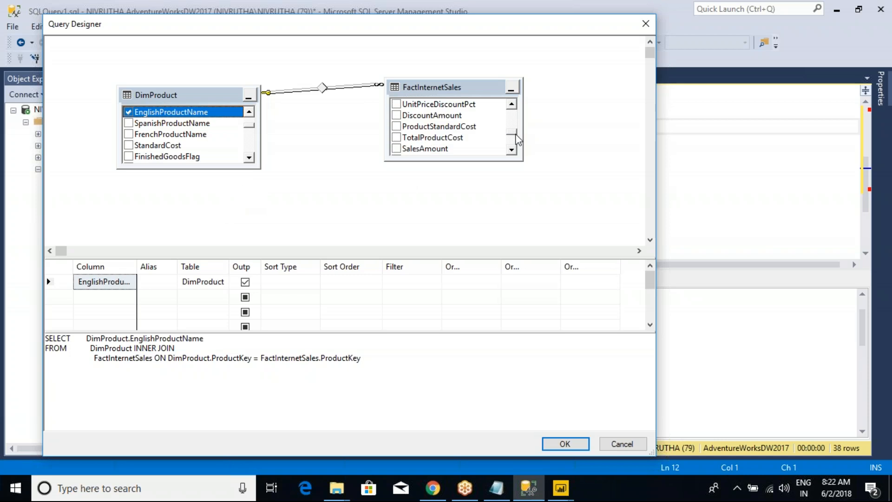
click(396, 149)
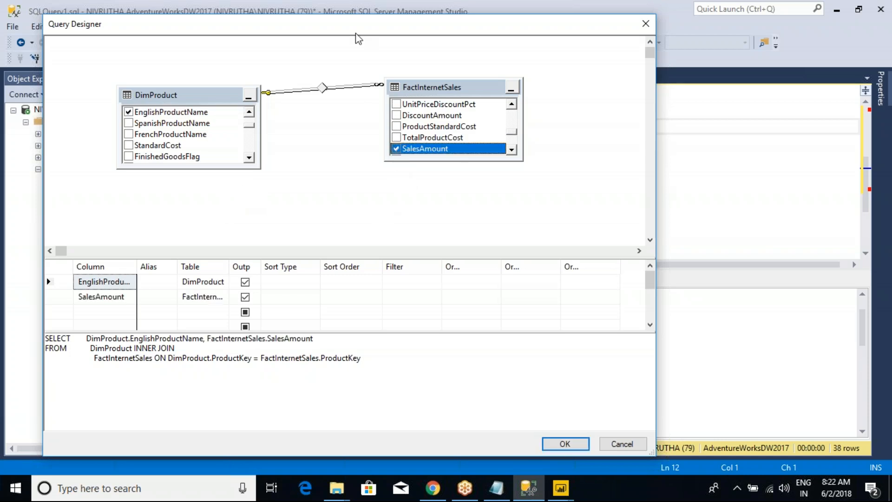
drag(352, 26, 337, 103)
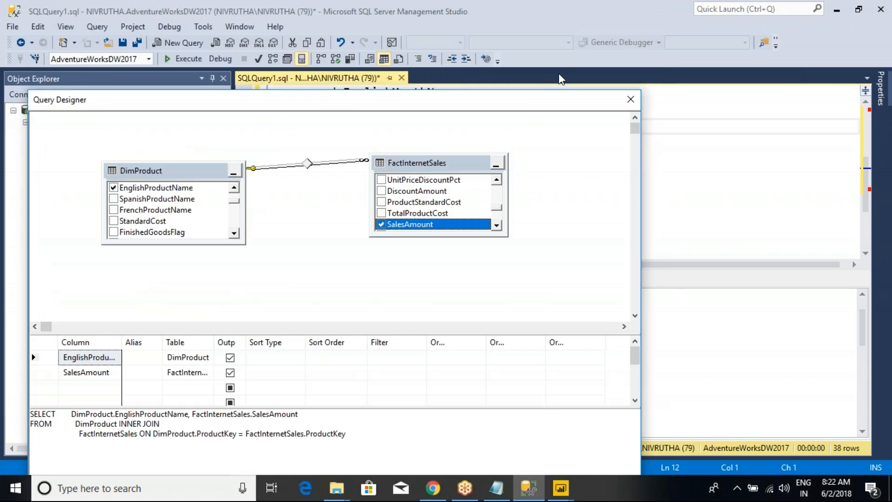
click(631, 100)
Run only the EXEC Prod_SalesData statement at the end of the script again.
drag(428, 193, 274, 193)
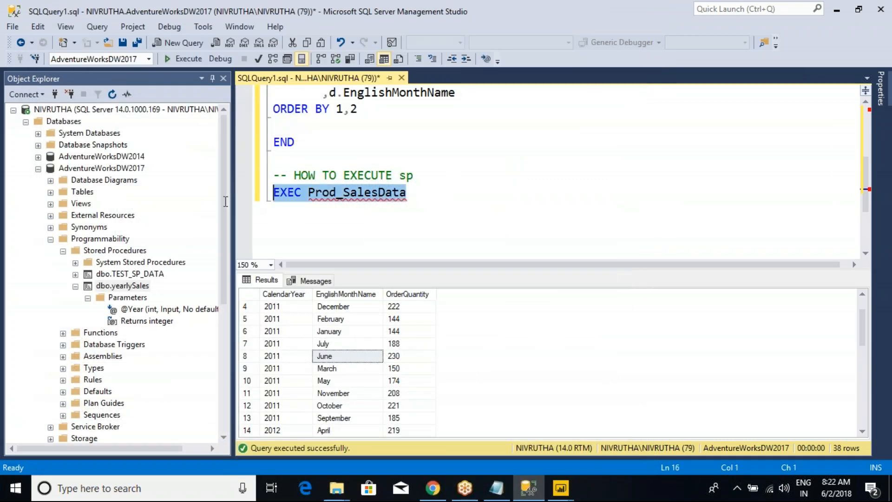
click(184, 58)
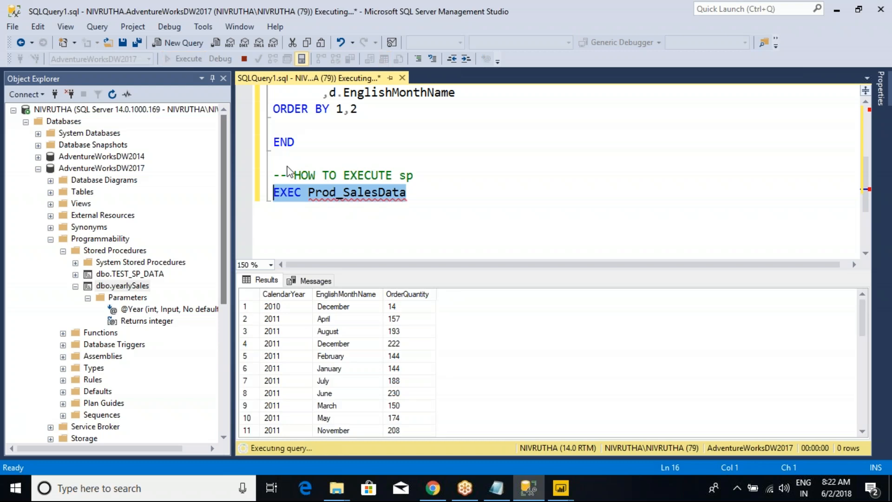
Switch to the Power Query Editor in Power BI and start saving the file in the Power BI New Batch(9th_May2018) folder.
click(563, 490)
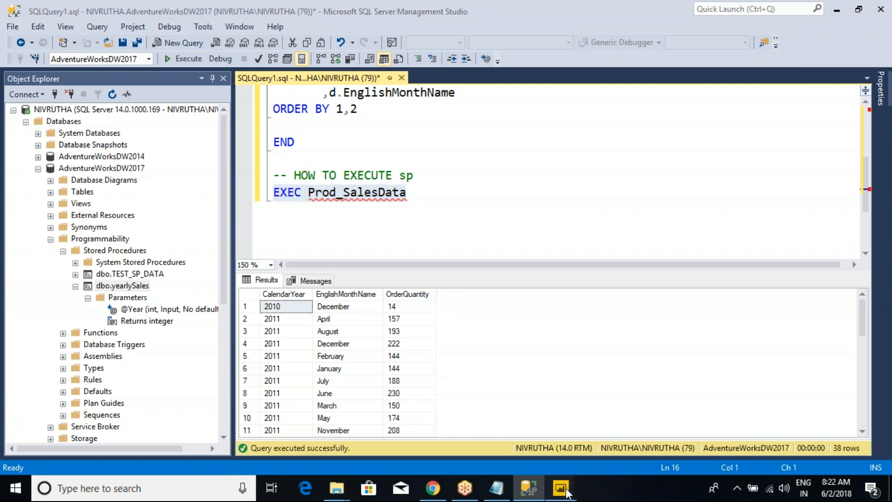
click(516, 427)
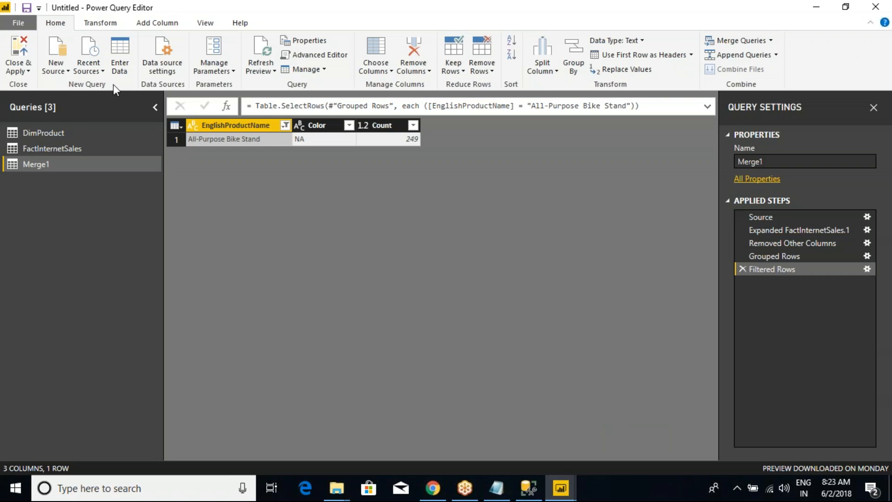
click(27, 7)
click(451, 274)
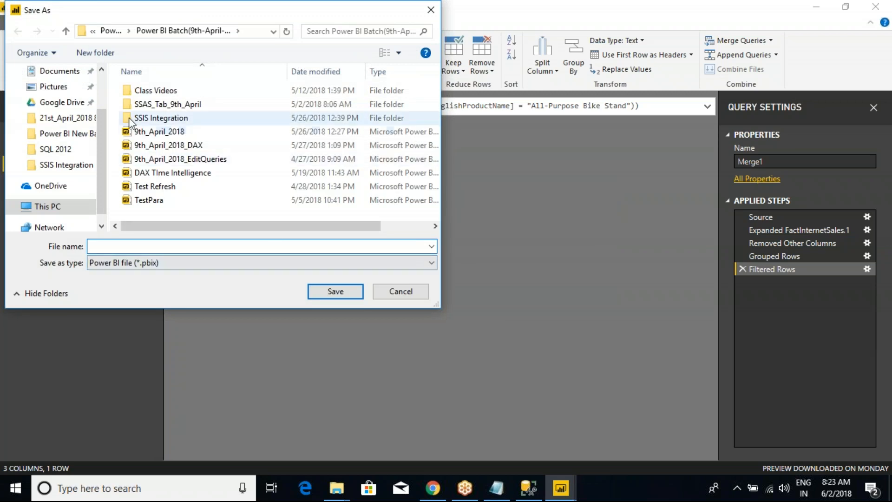
click(111, 30)
scroll(246, 226, down, 1)
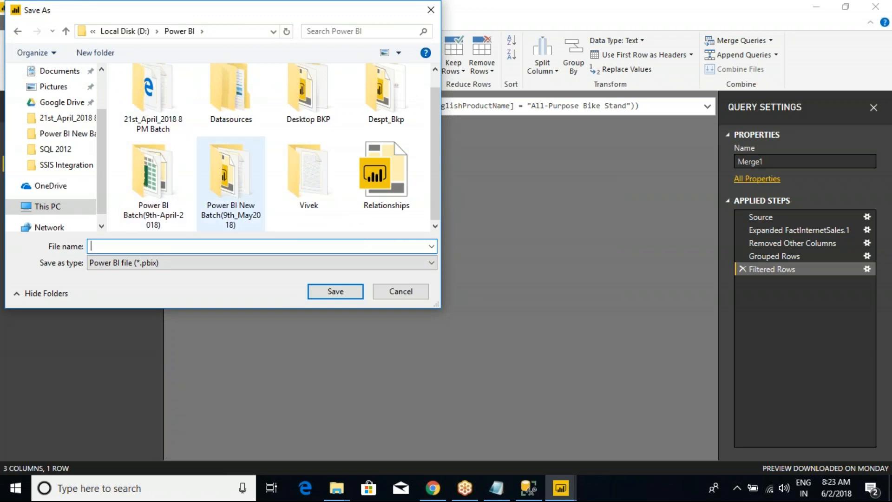
double_click(231, 188)
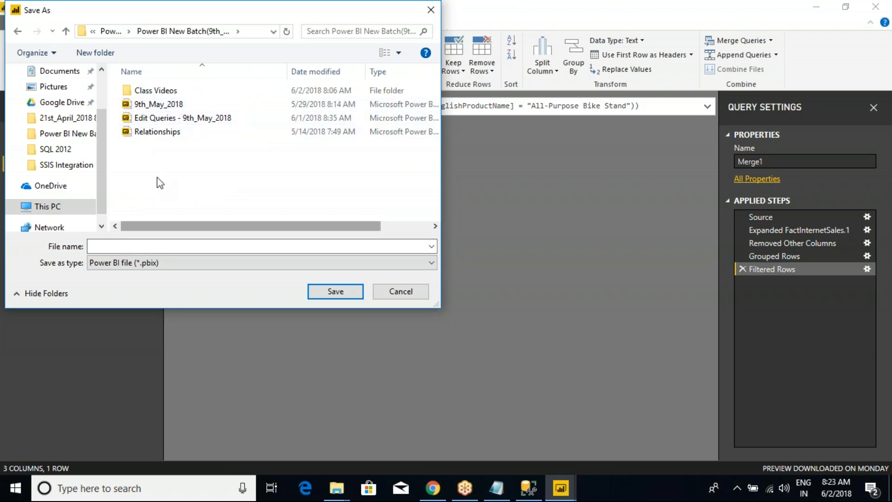
Name the Power BI file "Parameters - 9th_May_2018", based on the existing Edit Queries file name, and save it.
click(158, 118)
click(135, 249)
click(135, 247)
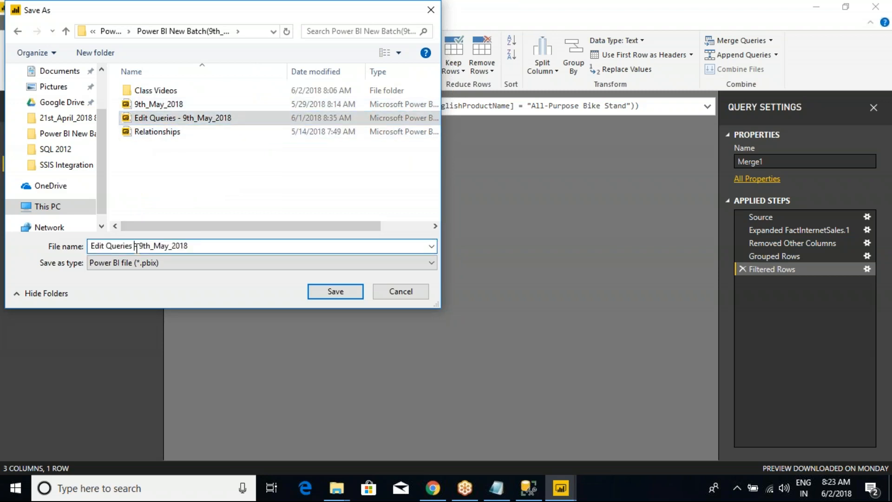
text(_+)
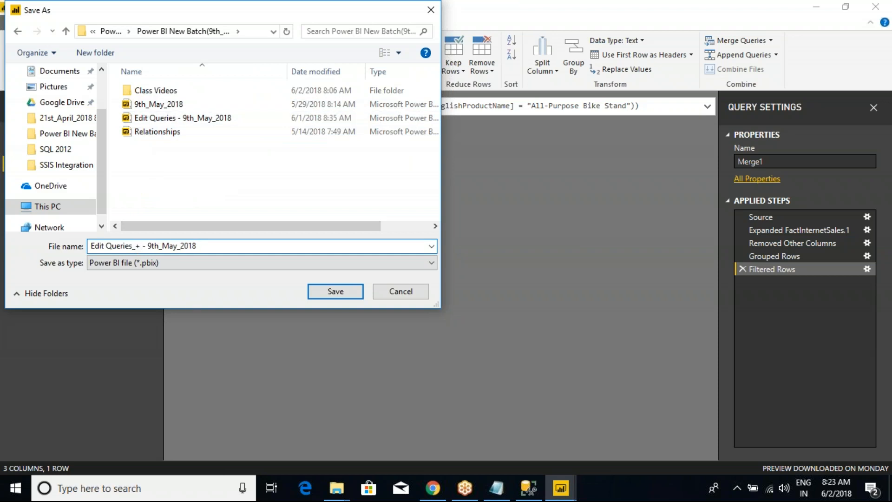
key(BackSpace)
key(BackSpace)
key(BackSpace)
key(BackSpace)
key(BackSpace)
key(BackSpace)
key(BackSpace)
key(BackSpace)
key(BackSpace)
key(BackSpace)
key(BackSpace)
key(BackSpace)
key(BackSpace)
key(BackSpace)
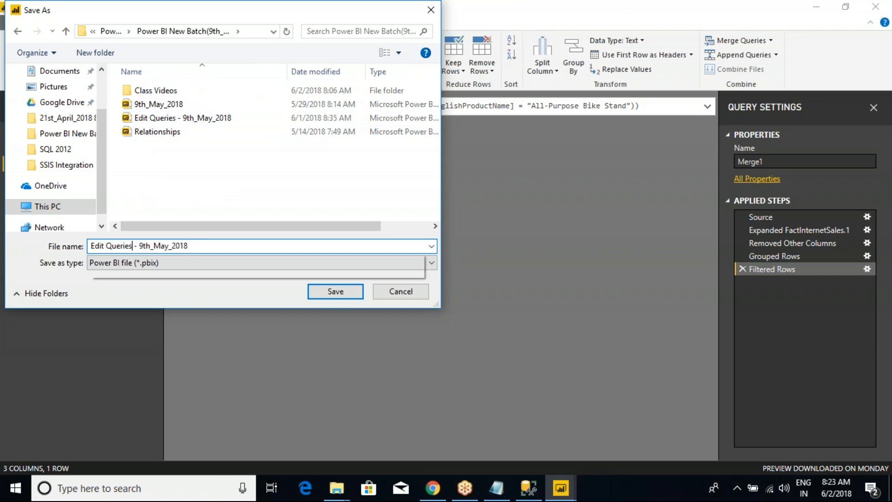
text(Parameter)
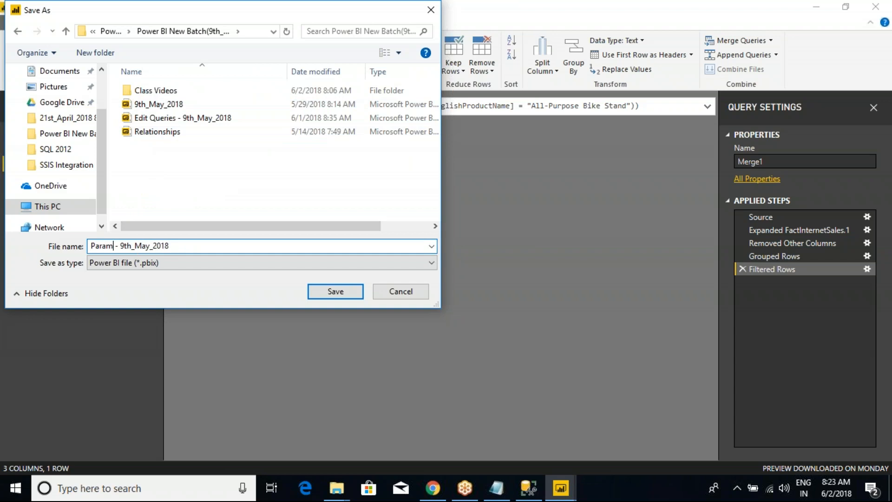
text(s)
click(336, 291)
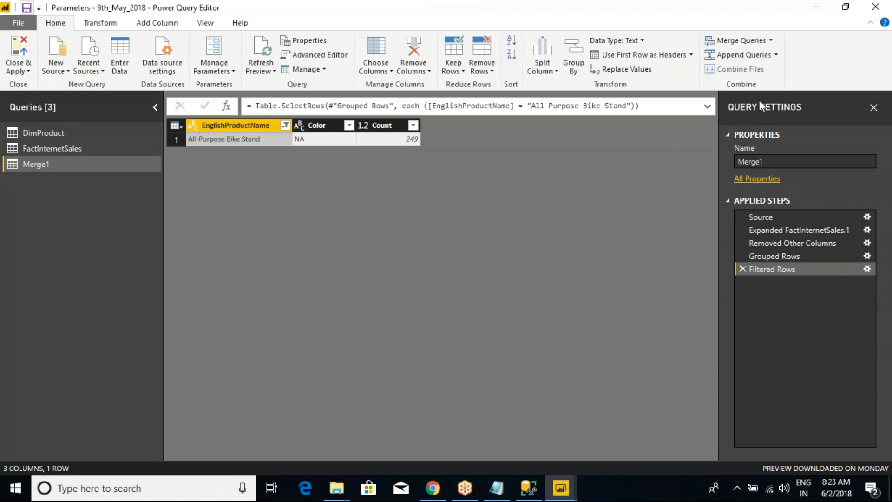
Close the Power Query Editor and display the relationship diagram of the model's tables.
click(876, 7)
click(454, 266)
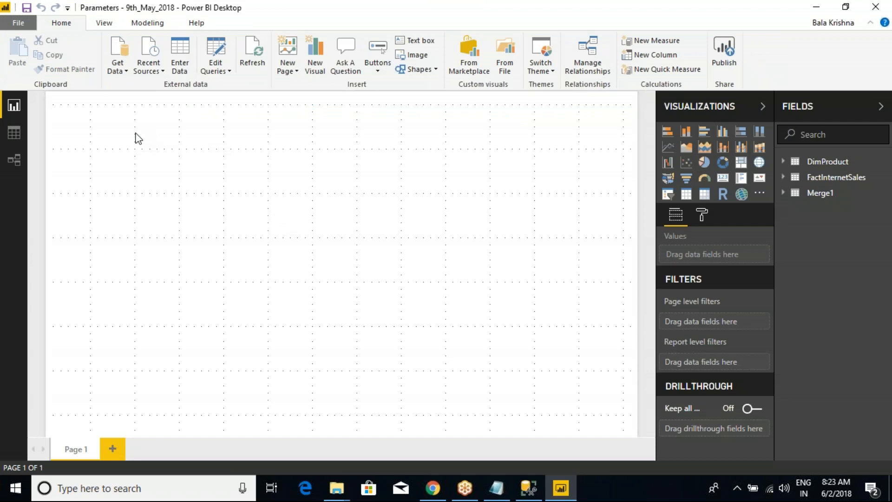
click(125, 72)
click(335, 169)
key(ctrl+2)
drag(1, 92, 60, 188)
key(Escape)
click(10, 165)
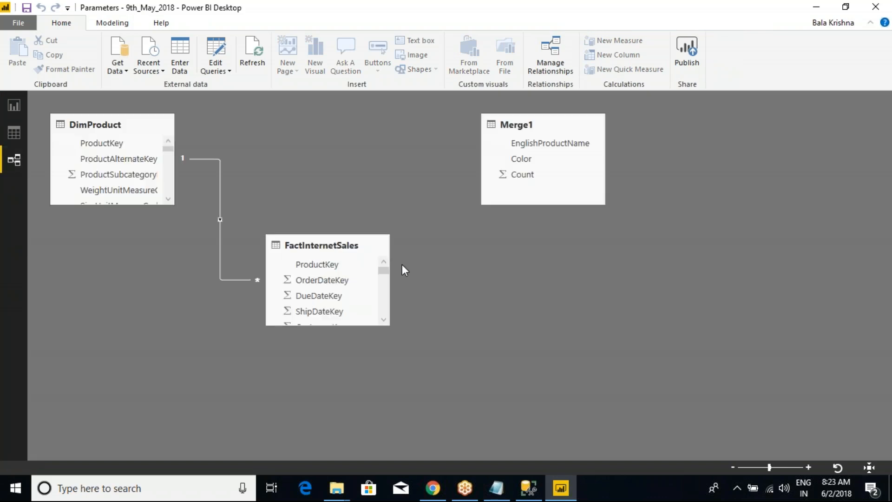
Examine the ProductKey relationship between FactInternetSales and DimProduct, including its cardinality, and close it without changes.
double_click(219, 188)
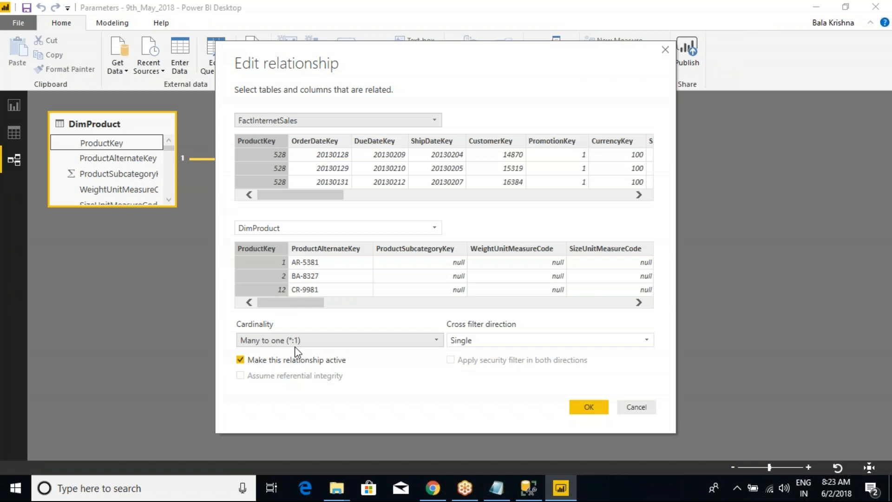
click(305, 143)
click(266, 156)
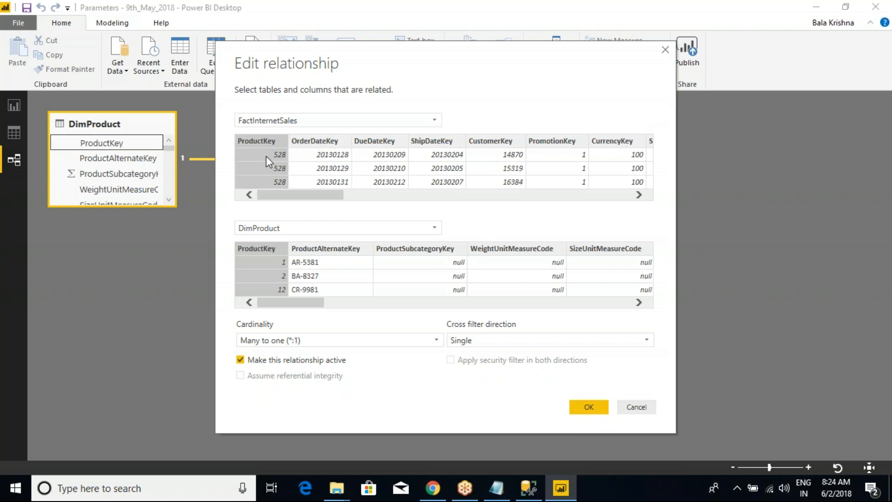
click(314, 347)
click(320, 344)
click(635, 411)
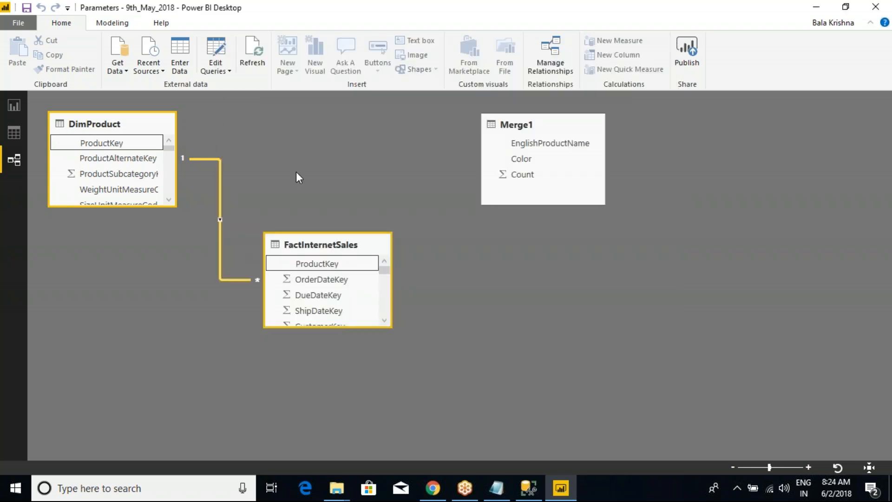
key(ctrl+2)
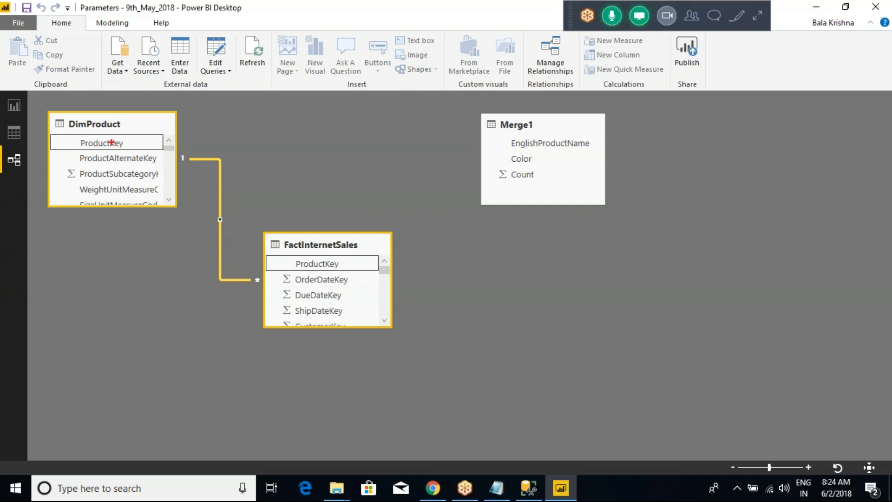
drag(1, 90, 47, 217)
mouse_move(16, 166)
mouse_down()
mouse_move(37, 178)
mouse_move(66, 134)
mouse_up()
key(Escape)
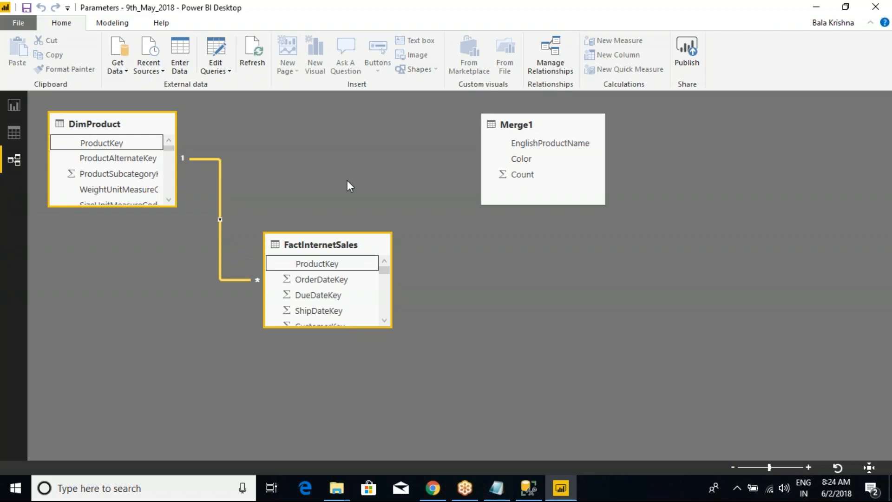
Return to the report view and start a new SQL Server database connection.
click(14, 106)
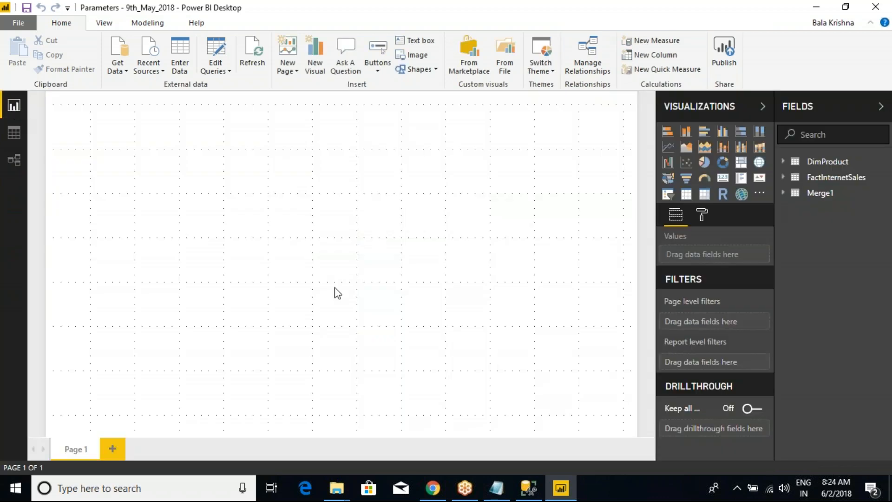
click(124, 70)
click(158, 161)
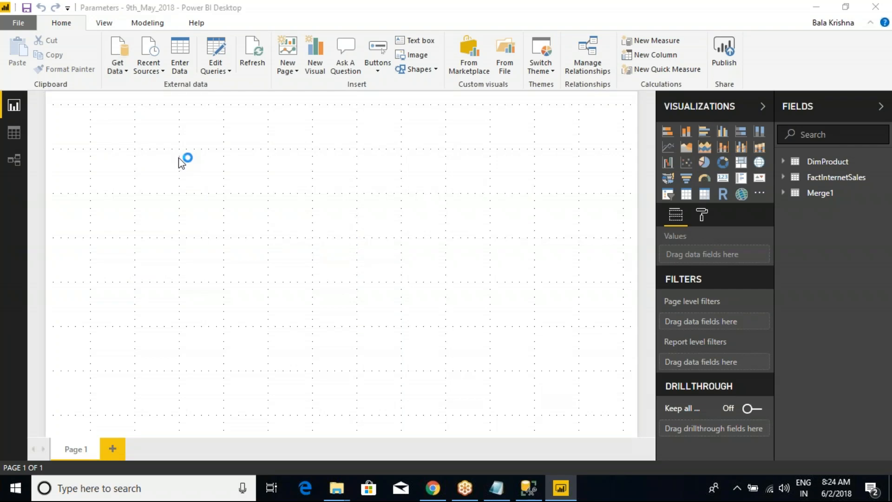
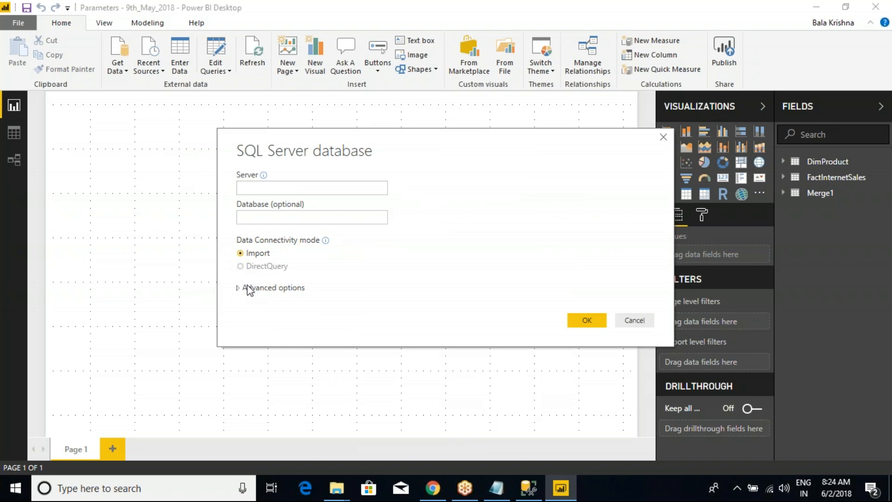
Switch to SQL Server Management Studio, run EXEC Prod_SalesData, select its whole result grid, and copy the EXEC statement.
key(alt+Tab)
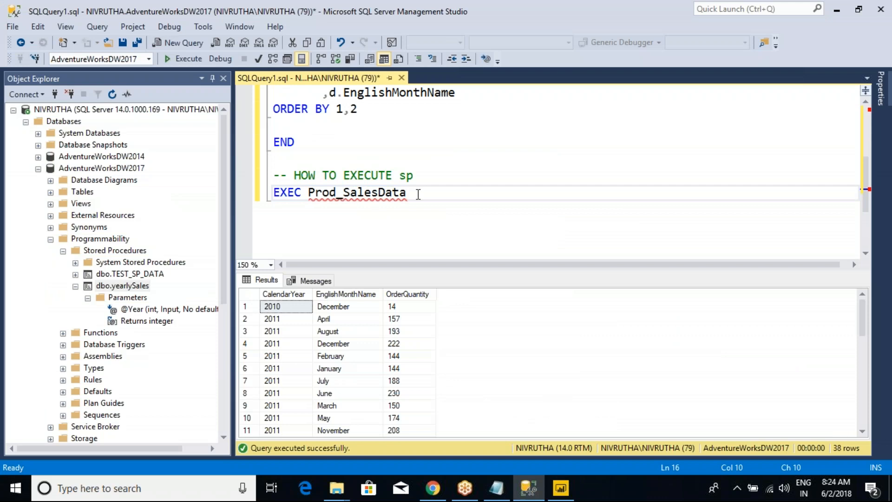
key(F5)
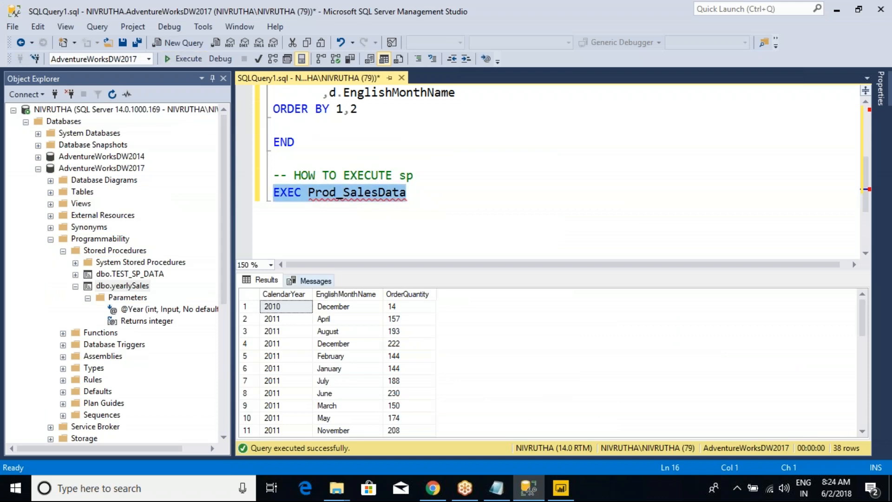
click(267, 307)
key(ctrl+a)
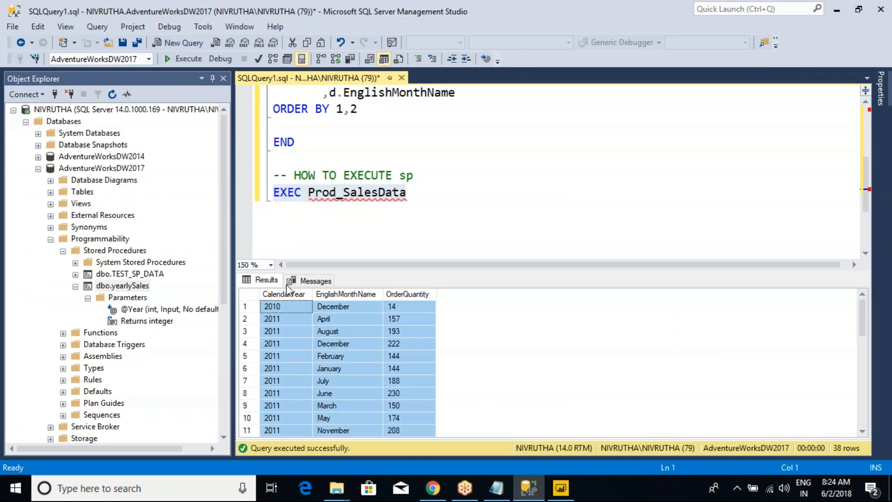
drag(407, 192, 263, 195)
key(ctrl+c)
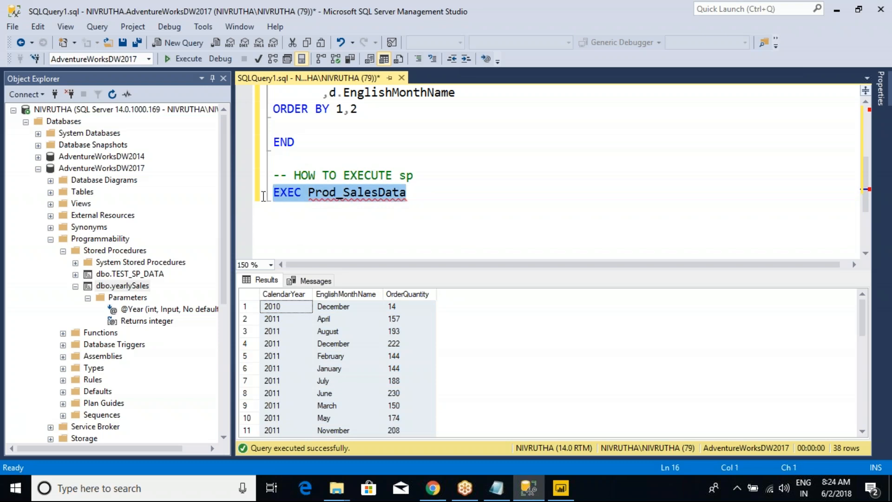
Switch to Power BI, enter EXEC Prod_SalesData as the connection's SQL statement in the advanced options, and try to submit it.
key(alt+Tab)
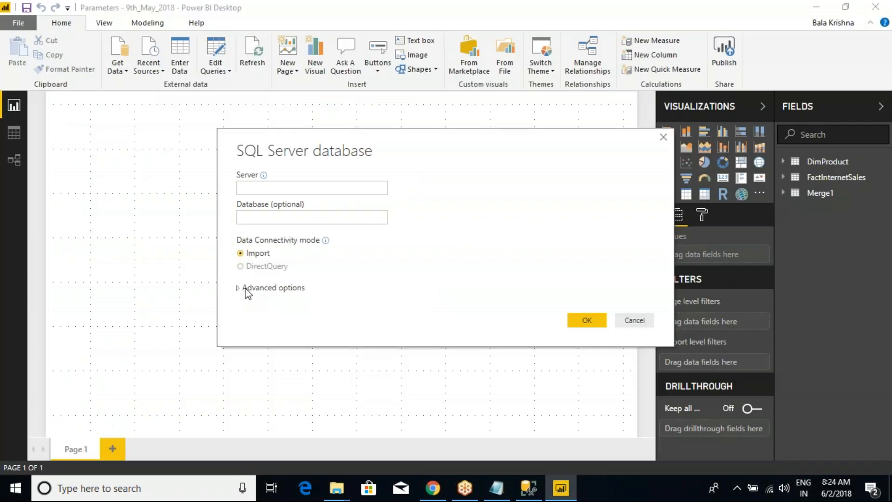
click(245, 289)
click(297, 351)
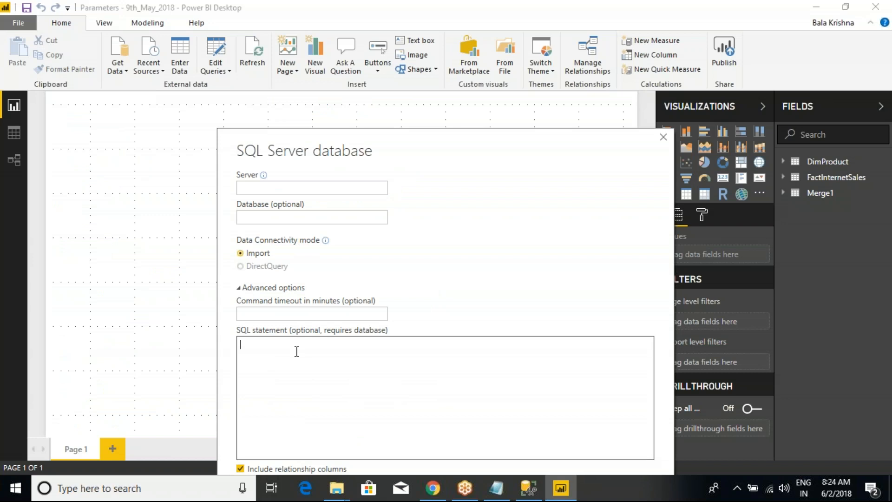
key(ctrl+v)
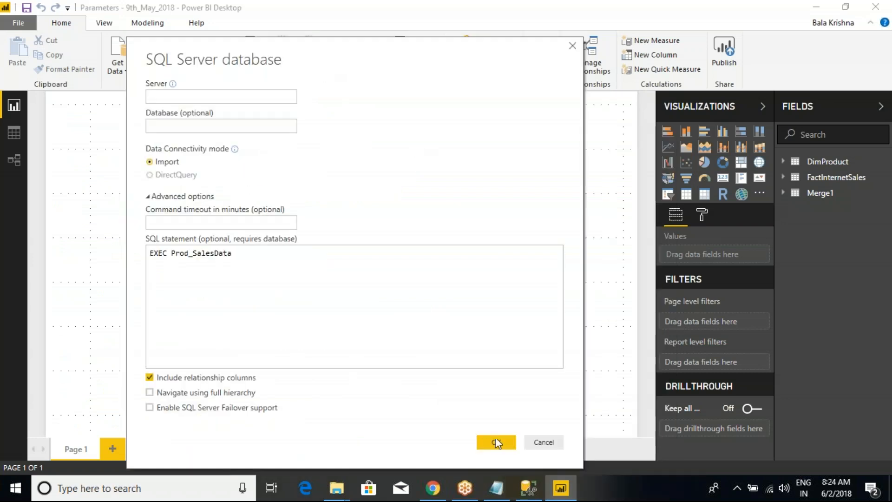
click(496, 442)
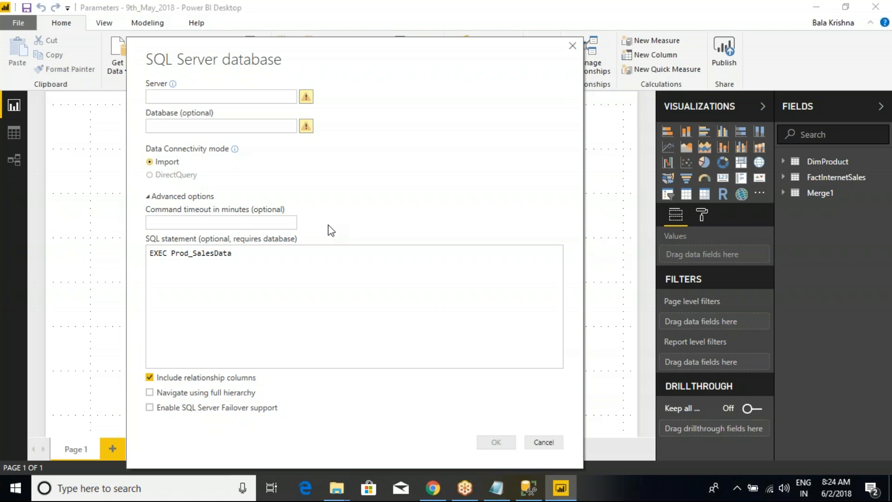
Copy the server name from a new connection dialog in SQL Server Management Studio and enter it as the Power BI connection's server.
click(202, 96)
key(alt+Tab)
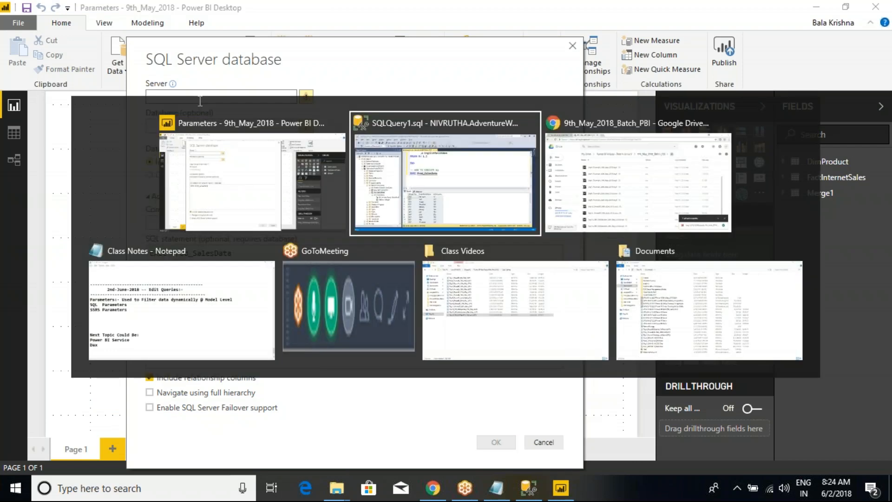
click(55, 94)
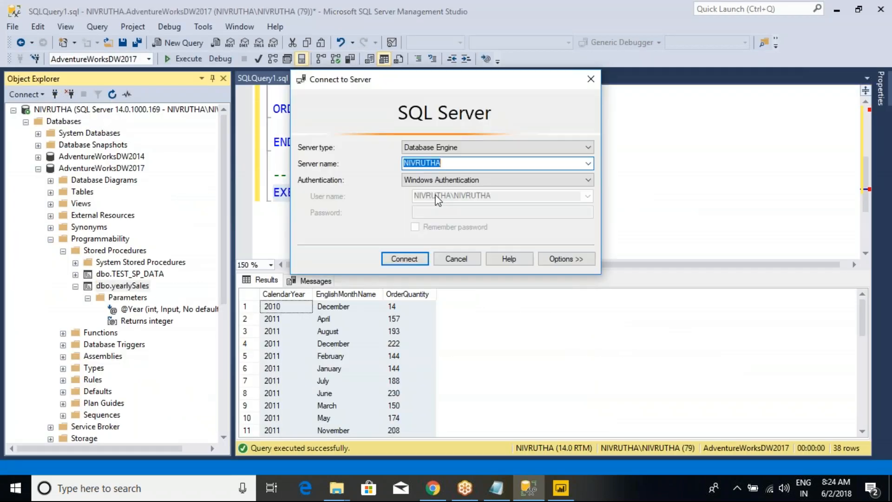
key(ctrl+c)
key(alt+Tab)
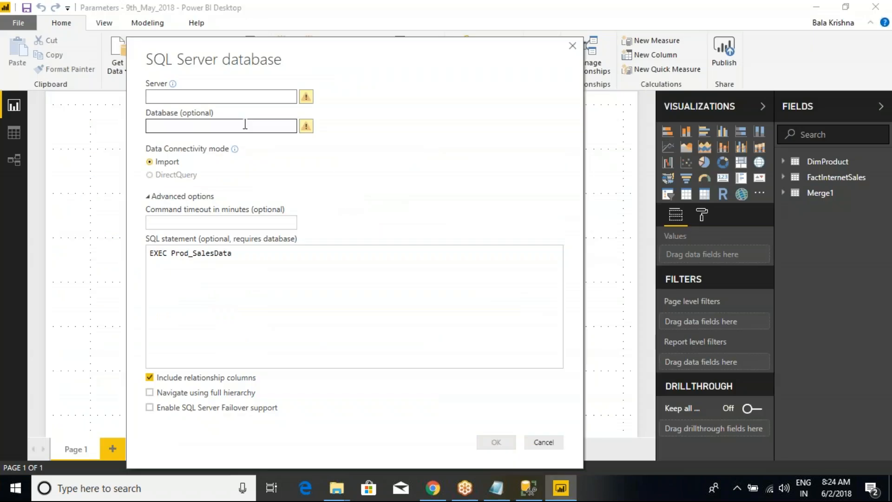
key(ctrl+v)
Cancel the Management Studio connection dialog, copy the database name AdventureWorksDW2017, and enter it as the Power BI connection's database.
key(alt+Tab)
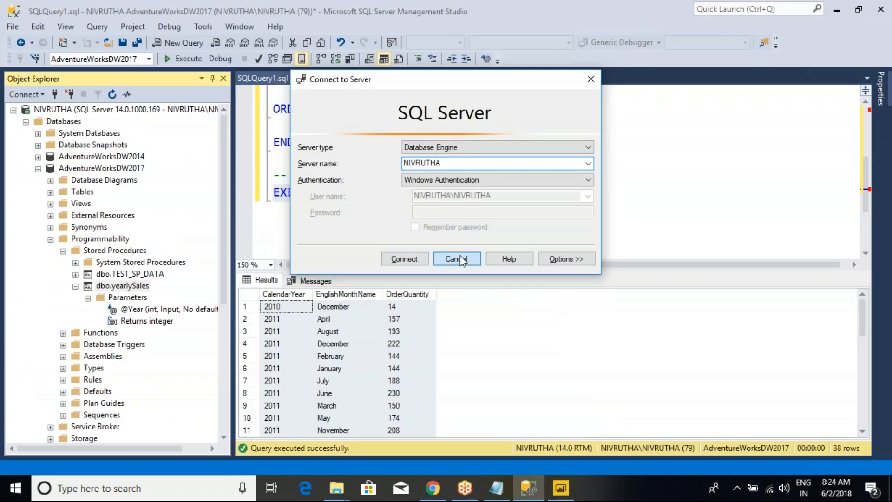
click(456, 257)
click(96, 168)
key(F2)
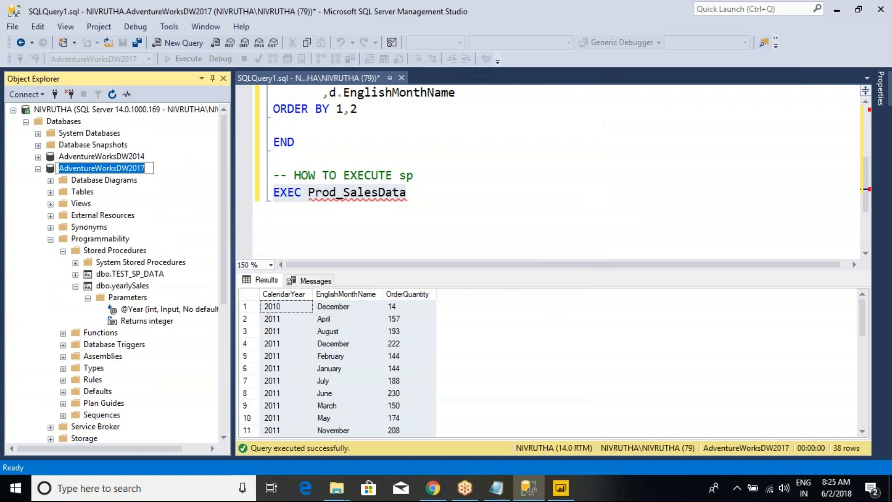
key(ctrl+c)
key(alt+Tab)
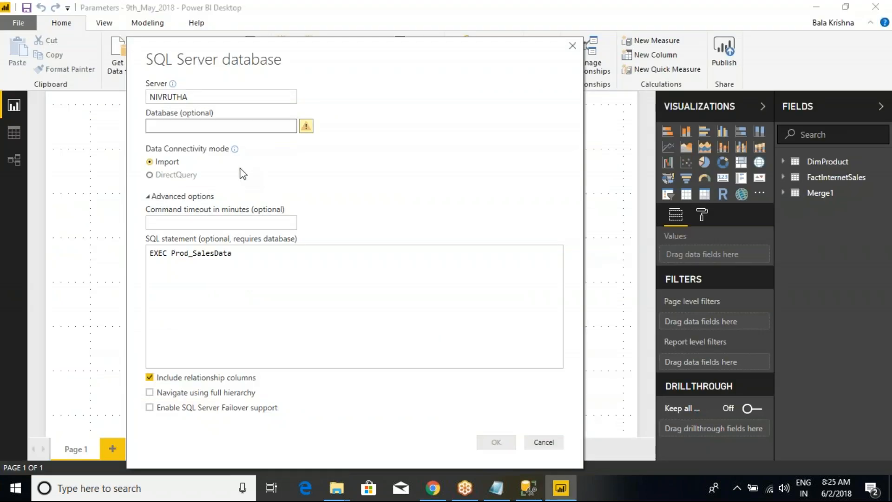
key(ctrl+v)
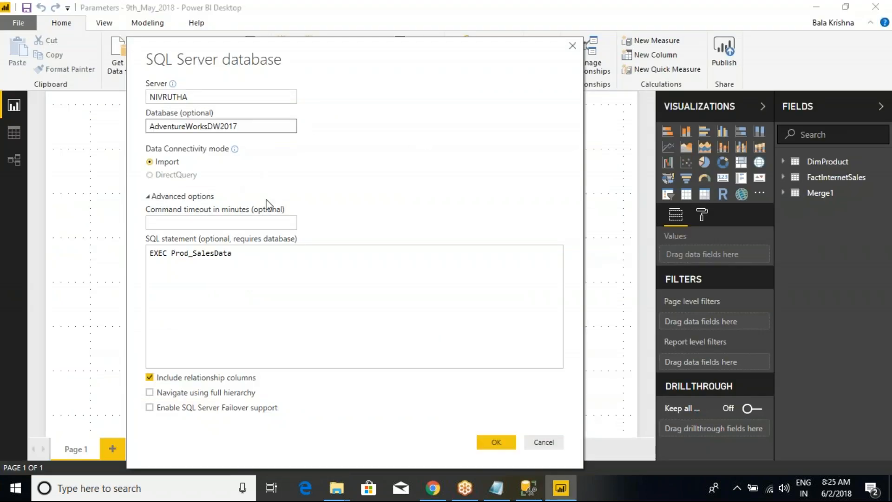
Submit the SQL Server connection with the EXEC Prod_SalesData statement and load the previewed results into the model.
click(252, 265)
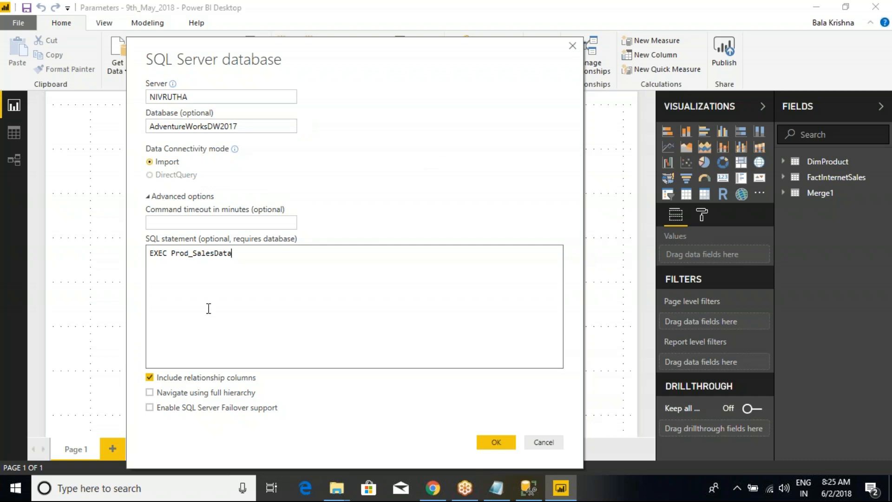
click(496, 442)
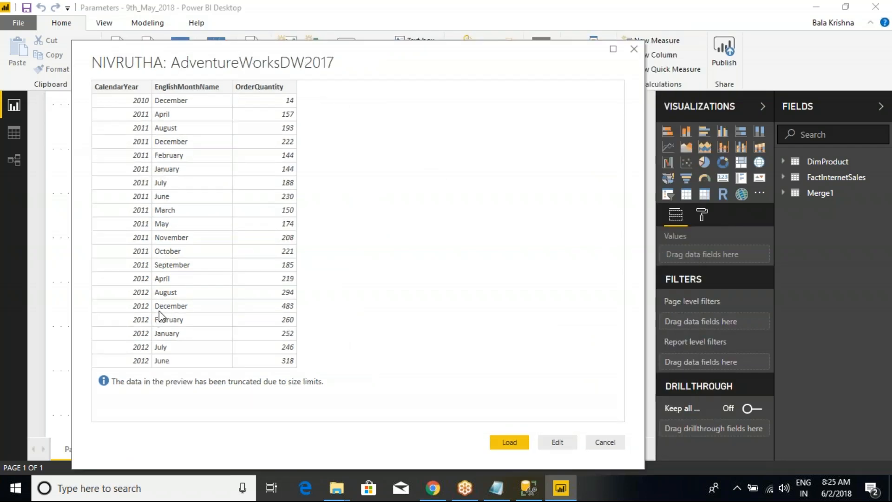
click(513, 442)
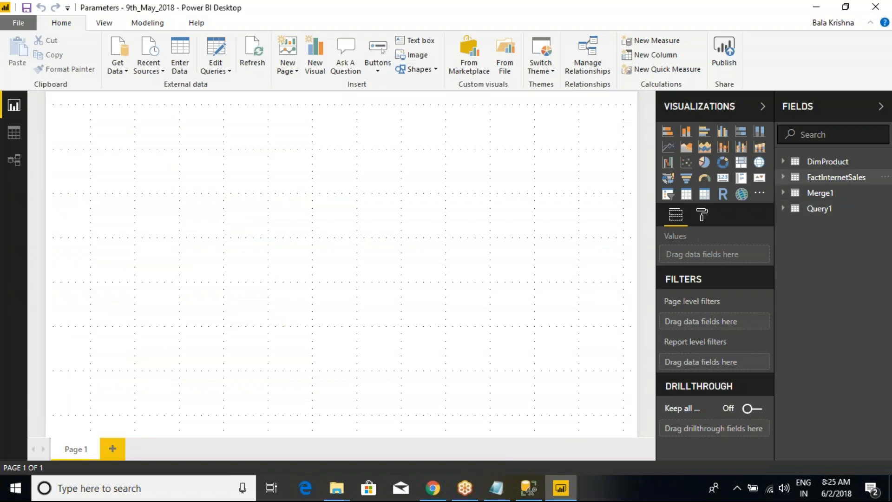
Show the imported Query1 table in the data view and rename it YearllyOrders.
click(798, 210)
click(13, 135)
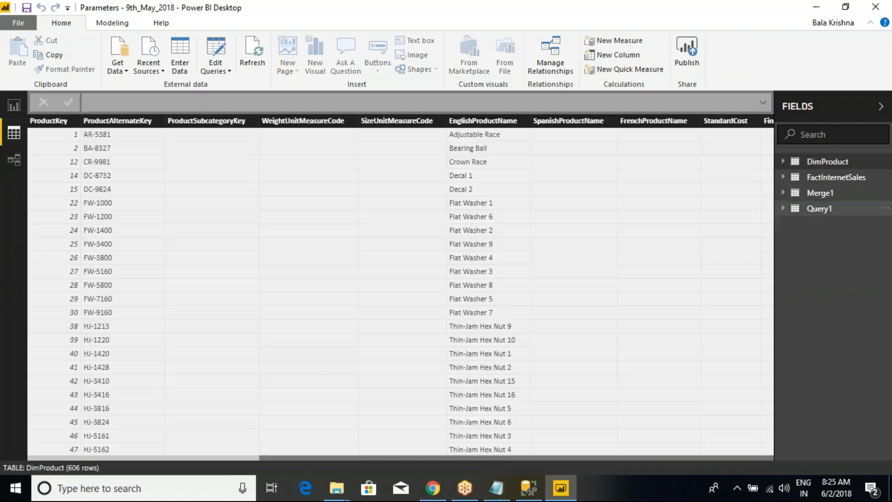
click(816, 210)
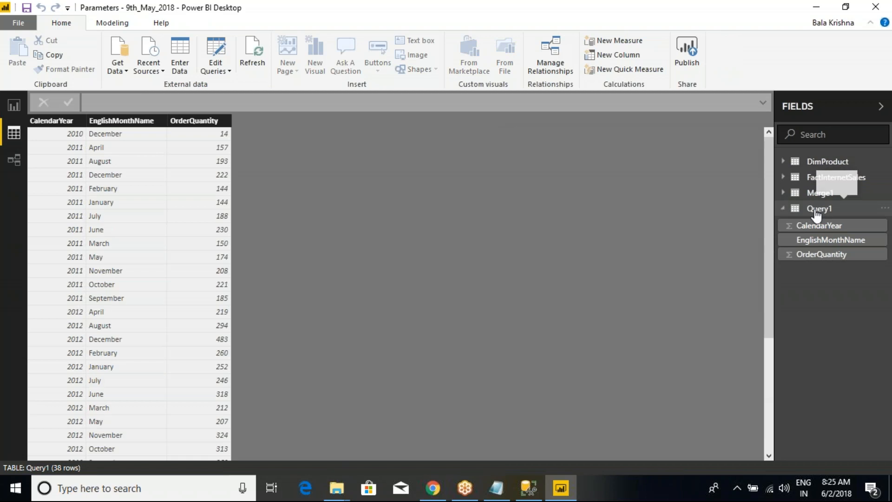
right_click(817, 213)
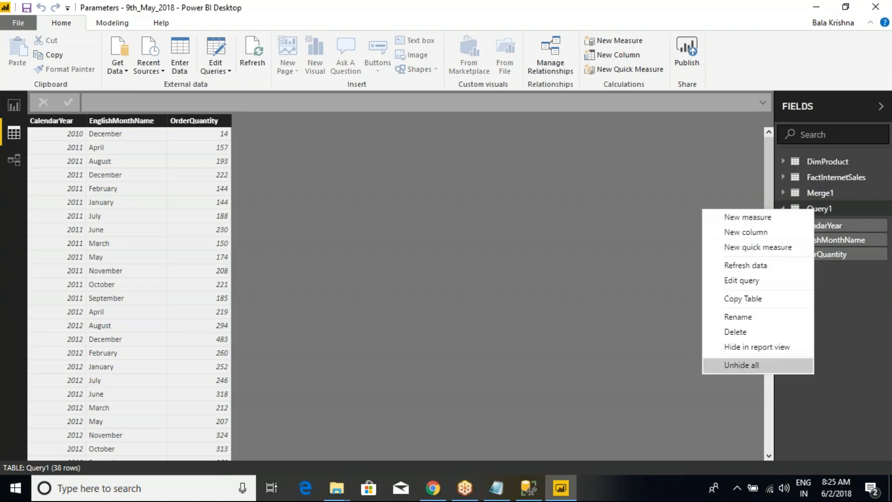
click(757, 317)
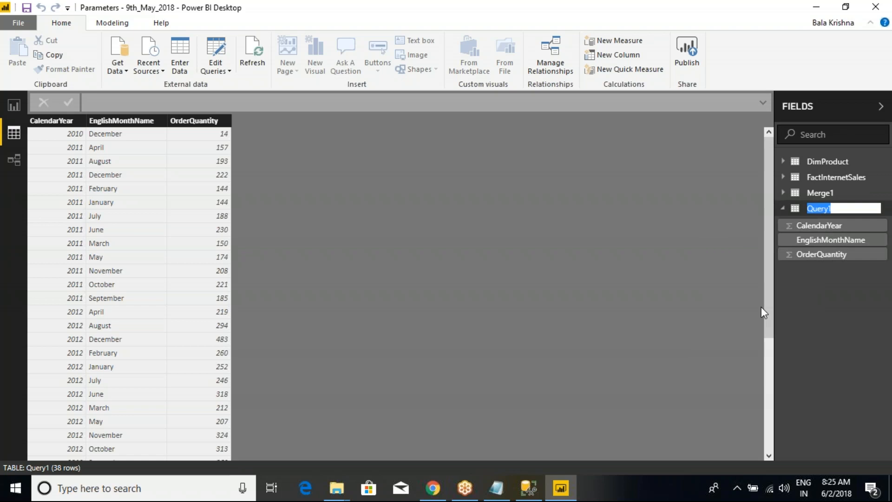
text(YearlyS)
key(BackSpace)
key(BackSpace)
text(lyOrders)
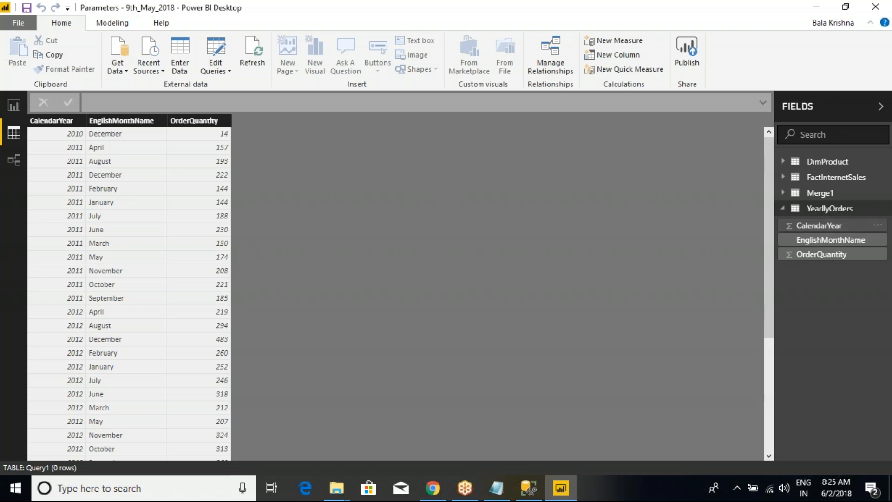
Rename the Merge1 table as ProdWiseOrders.
click(823, 195)
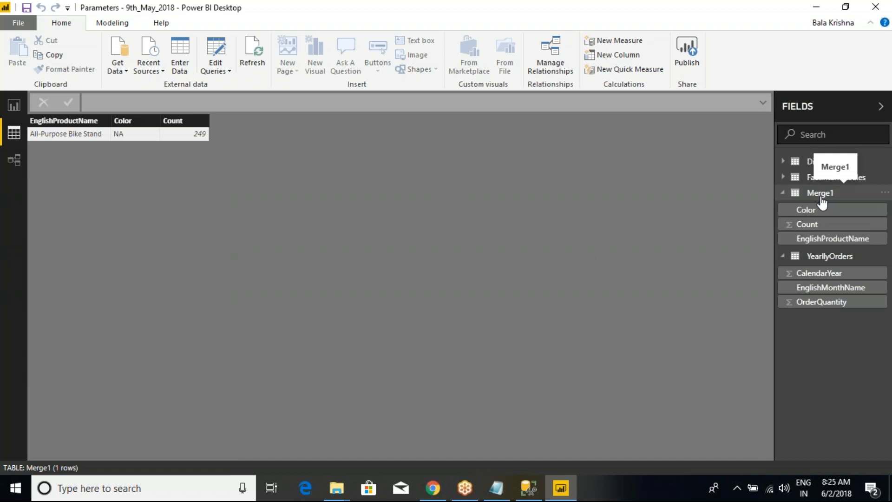
right_click(823, 197)
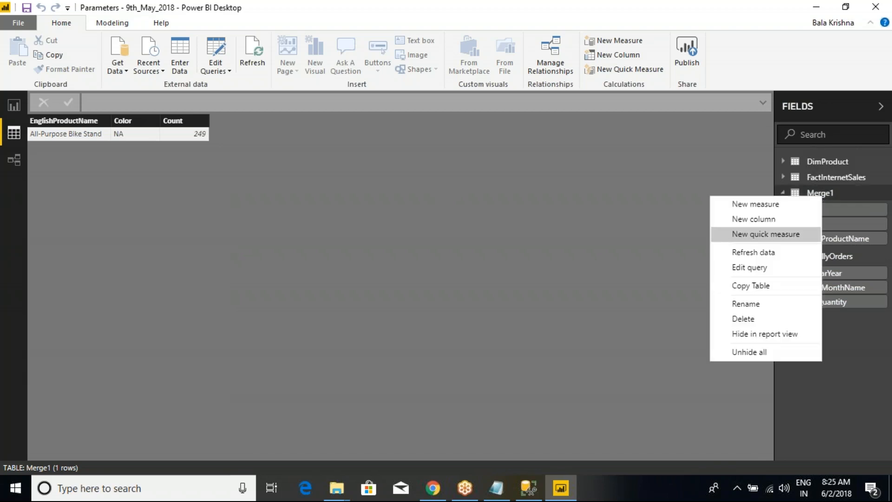
click(750, 302)
text(Prod)
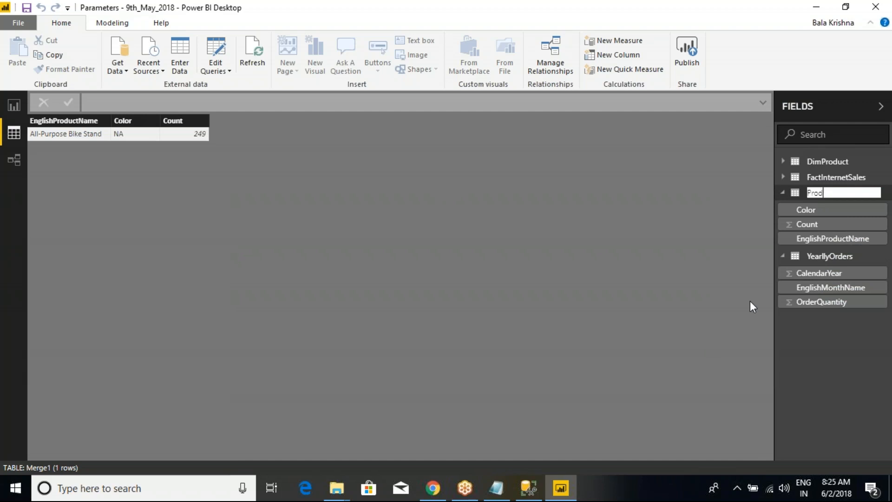
text(WiseOrders)
key(Return)
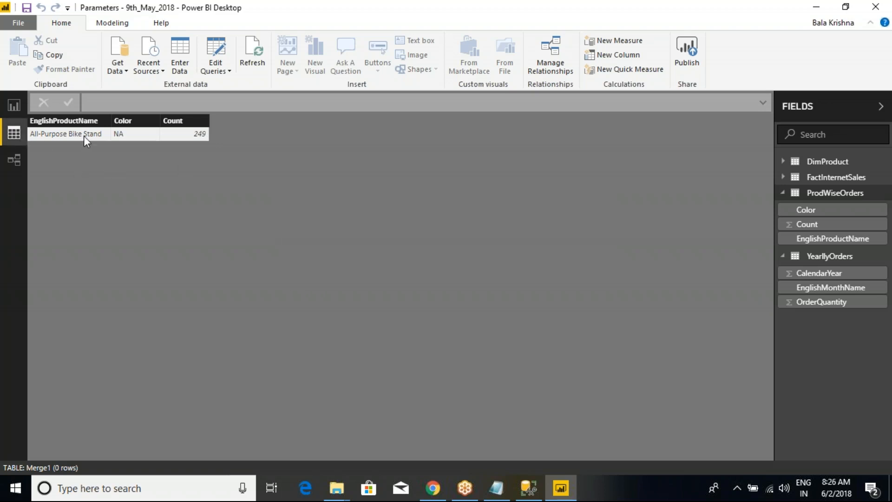
Review the YearllyOrders table's data and highlight its source statement EXEC Prod_SalesData in SQL Server Management Studio.
click(820, 257)
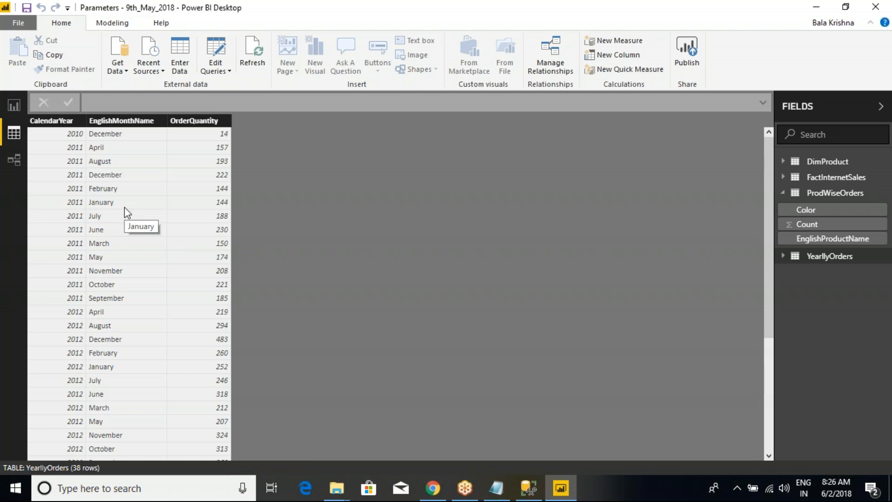
click(529, 488)
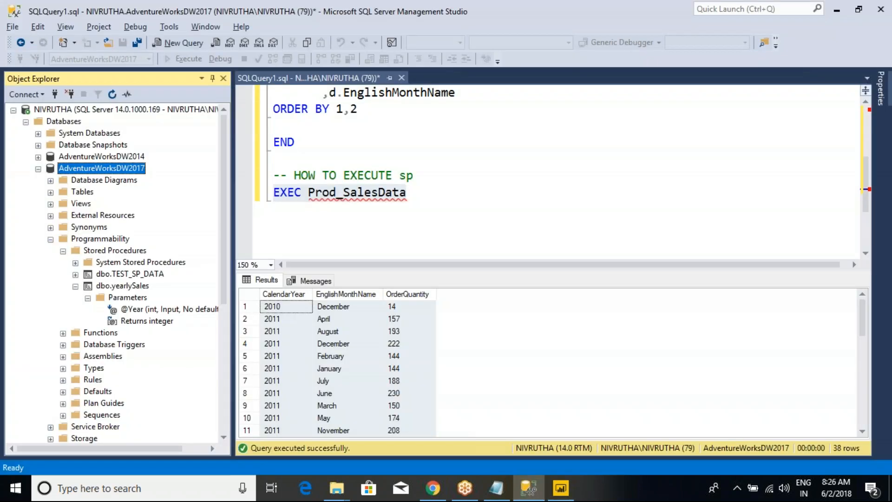
key(shift+Left)
key(shift+Left)
key(shift+Left)
key(shift+Left)
key(shift+Left)
key(shift+Left)
key(shift+Left)
key(shift+Left)
key(shift+Left)
key(shift+Left)
key(shift+Left)
key(shift+Left)
key(shift+Left)
key(shift+Left)
key(shift+Left)
key(shift+Left)
key(shift+Left)
key(shift+Left)
key(shift+Left)
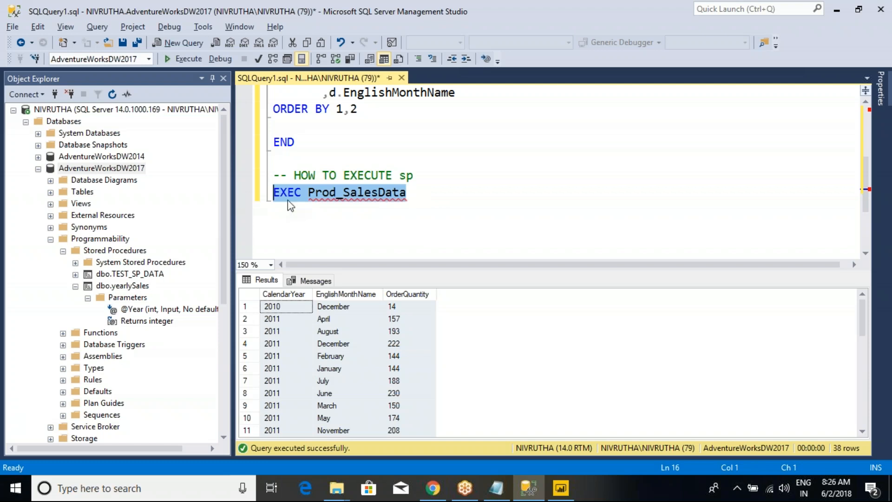
key(alt+Tab)
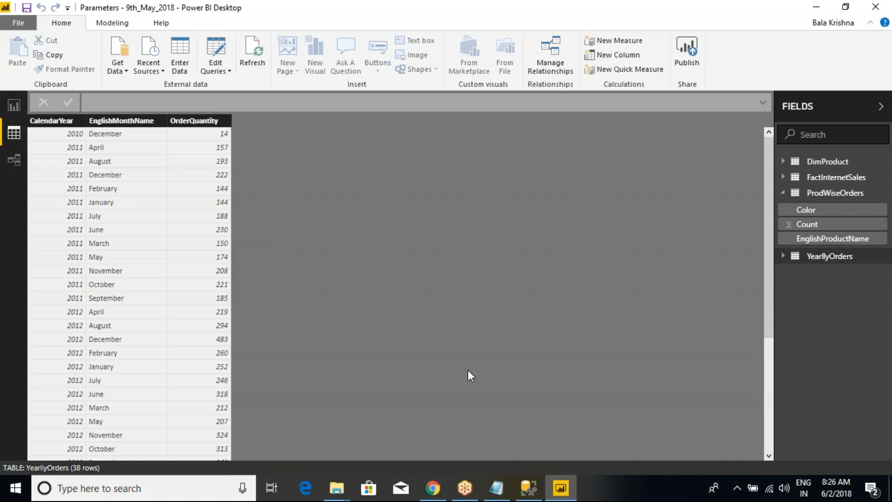
click(529, 488)
click(408, 139)
key(ctrl+r)
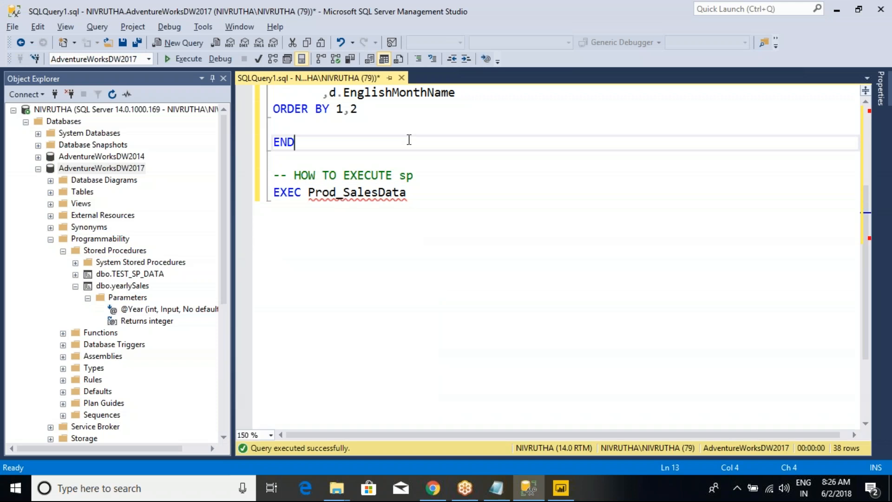
scroll(409, 141, up, 3)
click(507, 94)
text(())
key(Left)
text(@Year)
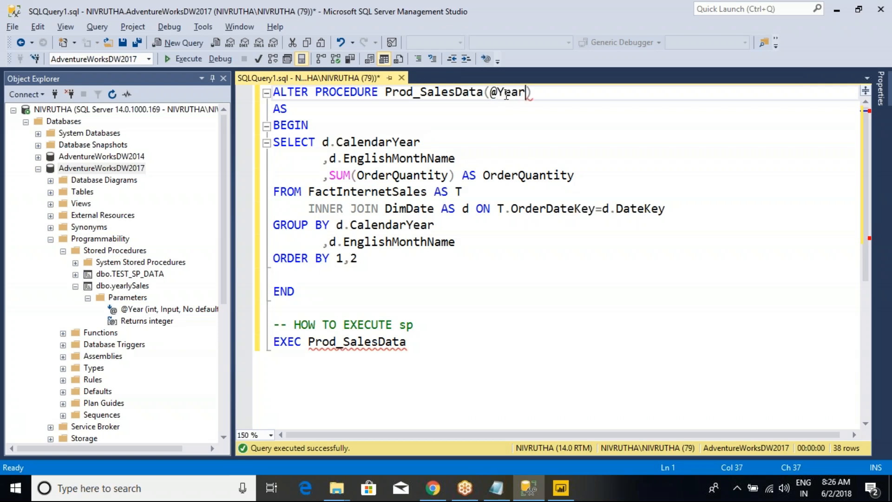
key(Right)
key(Left)
text(INT)
double_click(502, 94)
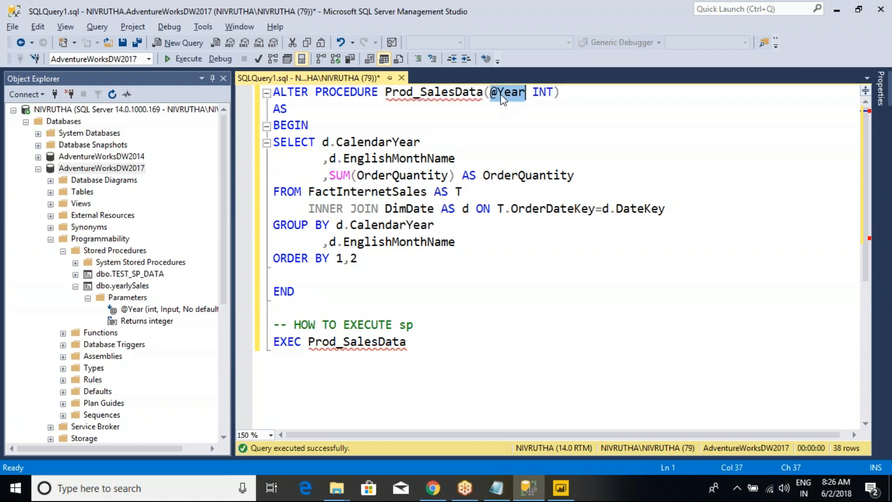
Start an unindented WHERE YEAR condition on a new line between the DimDate join and the GROUP BY clause.
click(351, 259)
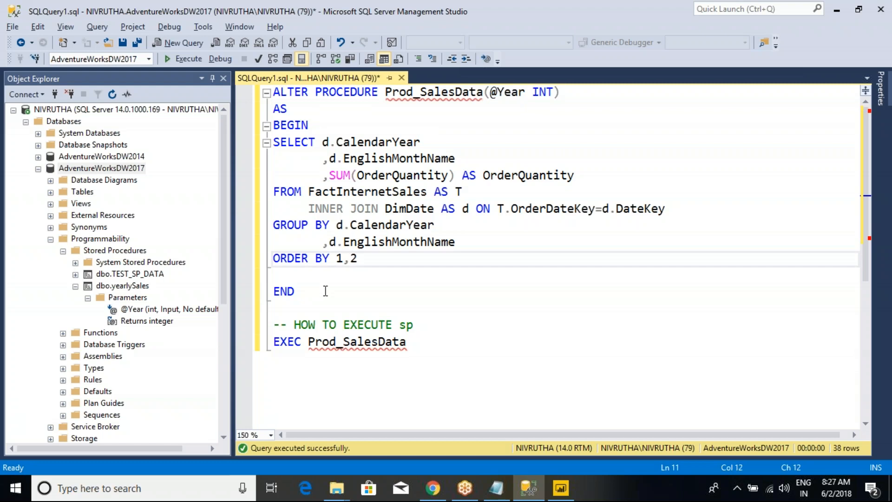
click(664, 209)
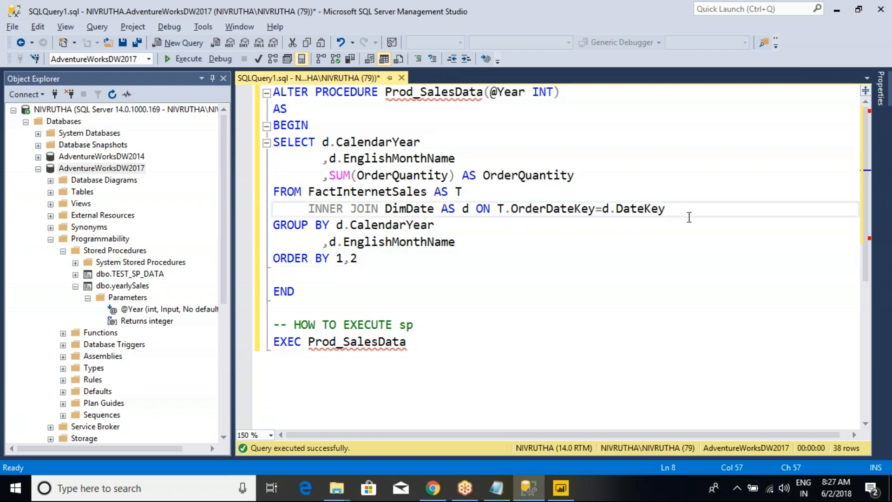
key(Return)
text(WHERE)
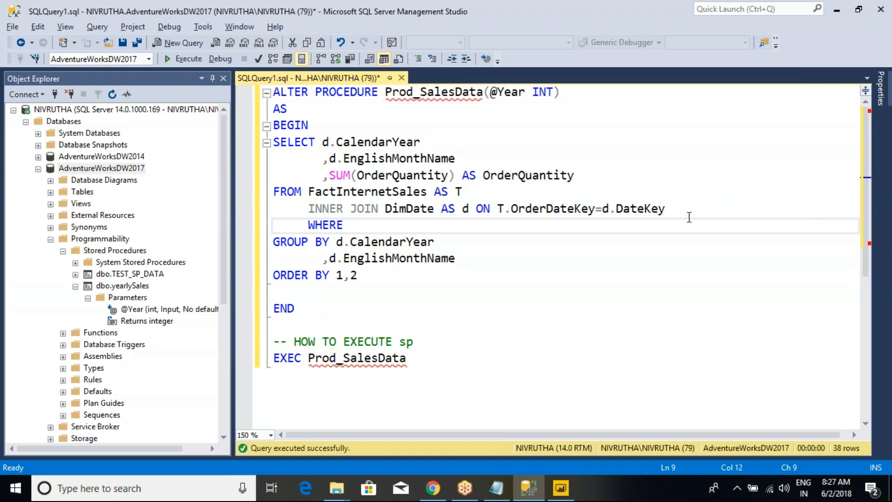
key(shift+Home)
key(BackSpace)
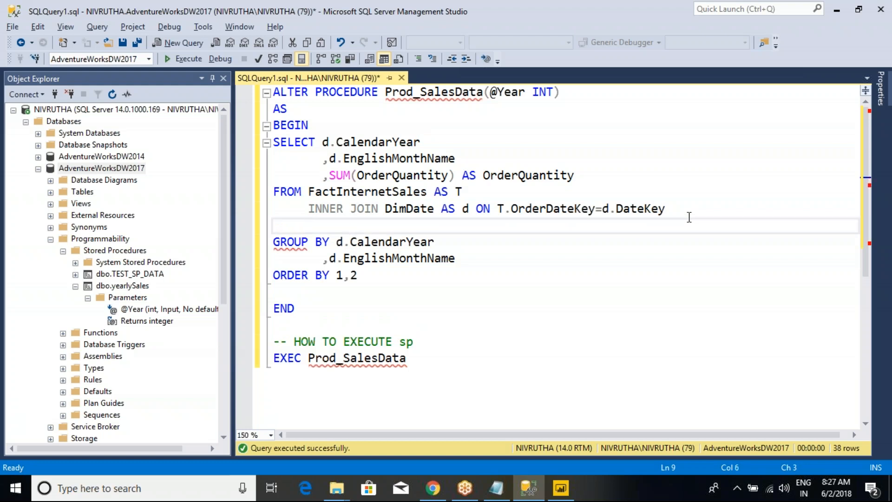
key(shift+Home)
key(BackSpace)
text(WHERE YEAR)
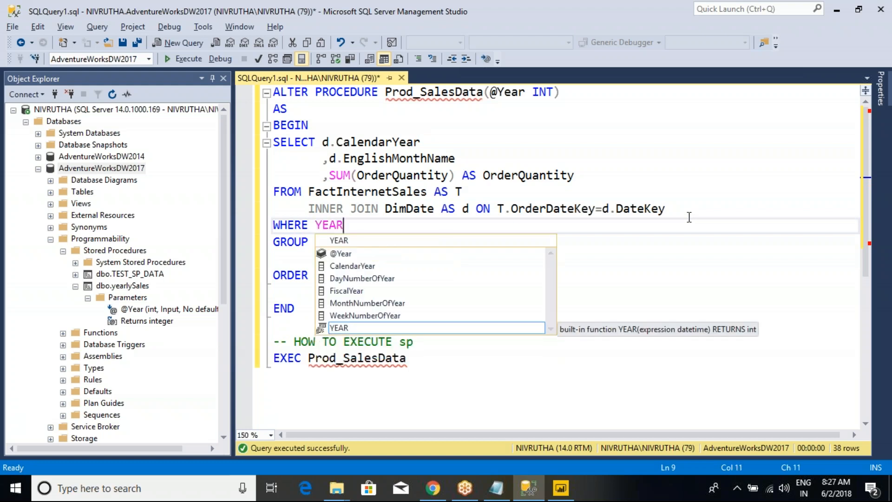
Complete the WHERE clause of the procedure's SELECT statement as CalendarYear=2011.
key(Up)
key(Up)
key(Up)
key(Up)
key(Up)
key(Tab)
text(=)
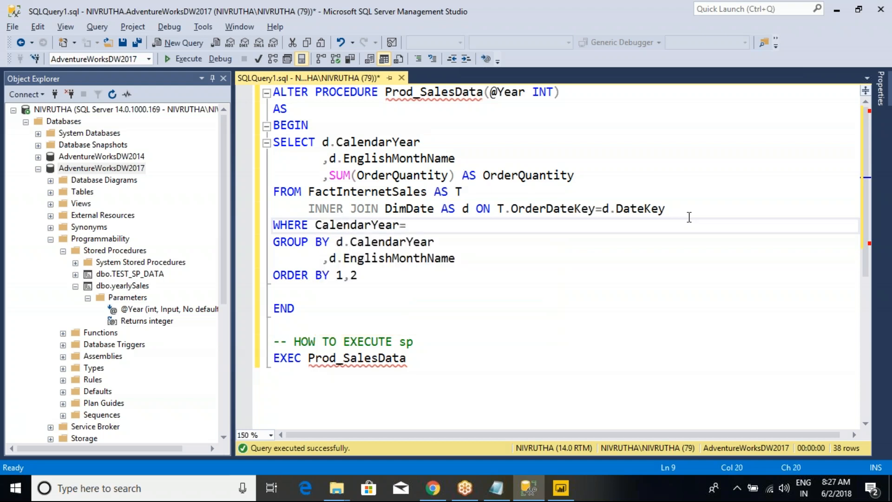
text(2011)
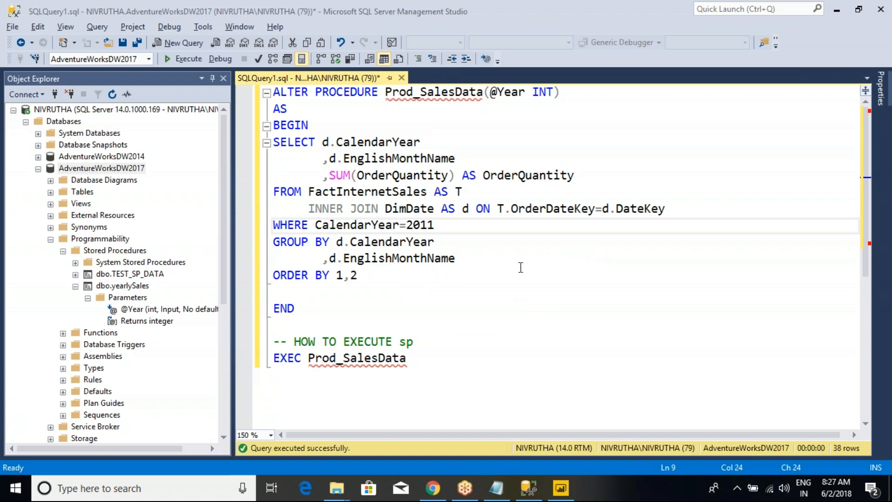
click(413, 242)
drag(273, 93, 329, 305)
click(329, 305)
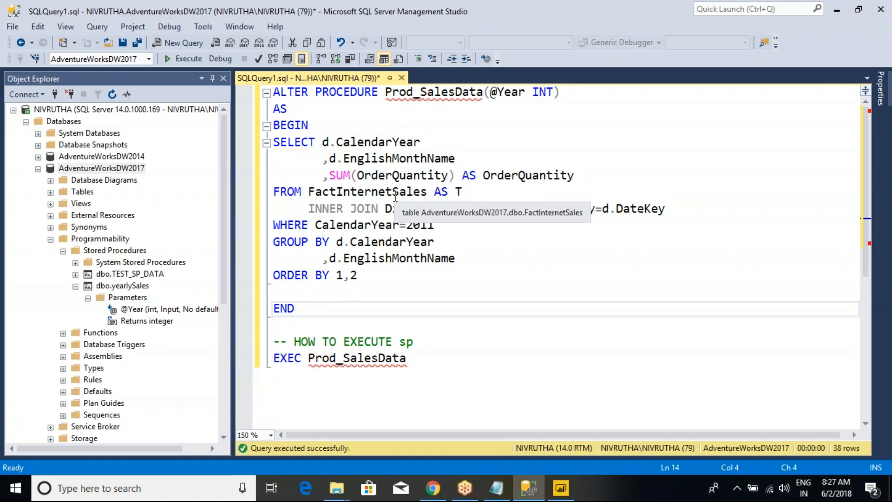
click(385, 103)
drag(273, 92, 391, 370)
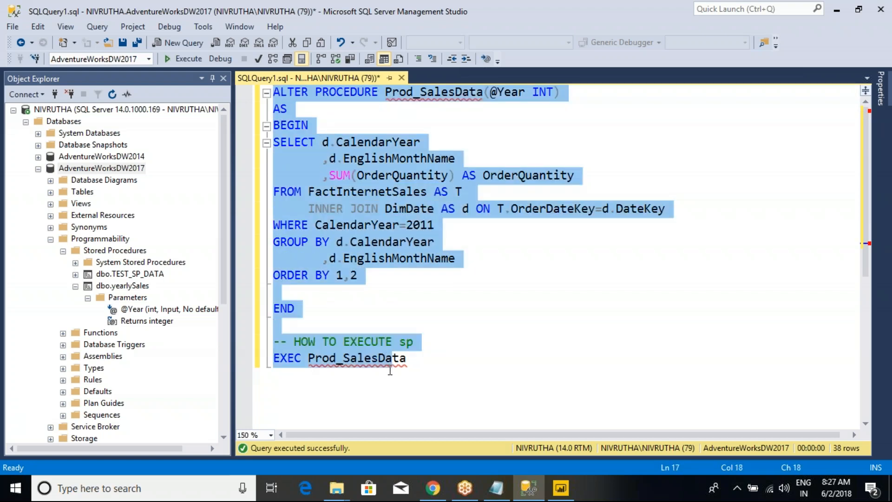
click(370, 279)
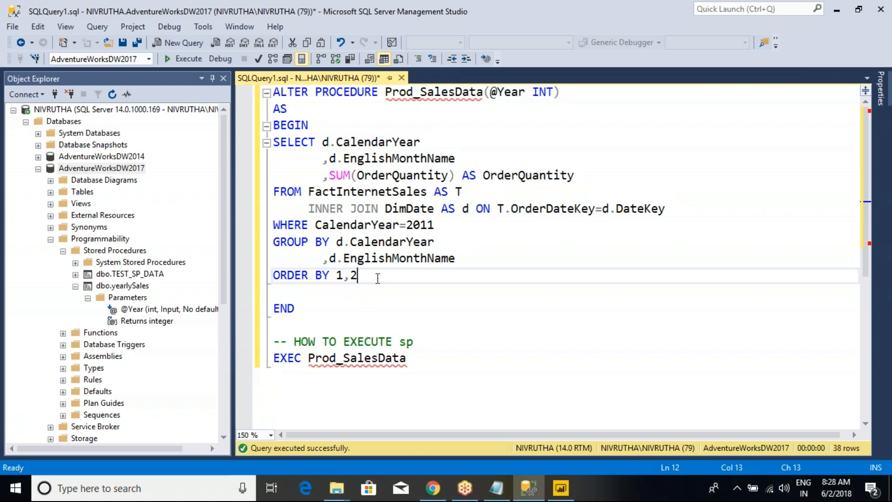
Run only the SELECT statement inside the procedure to check the 2011 rows, and hide the results pane.
drag(379, 277, 273, 147)
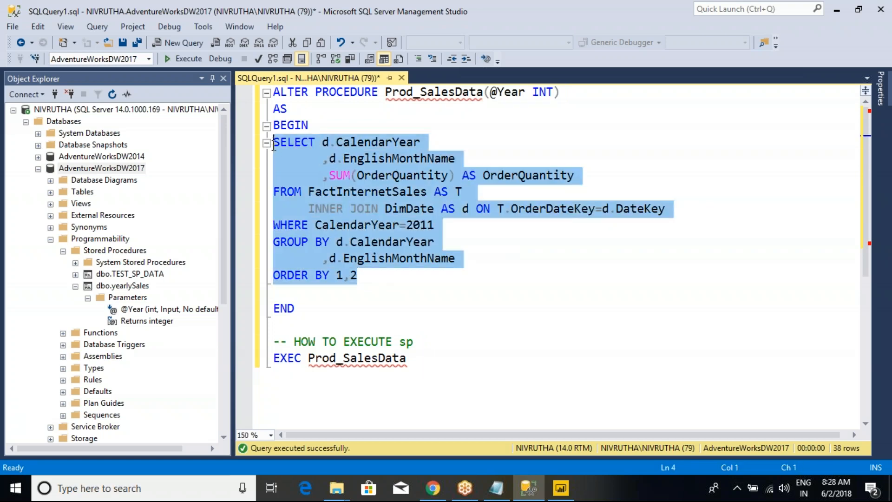
click(186, 59)
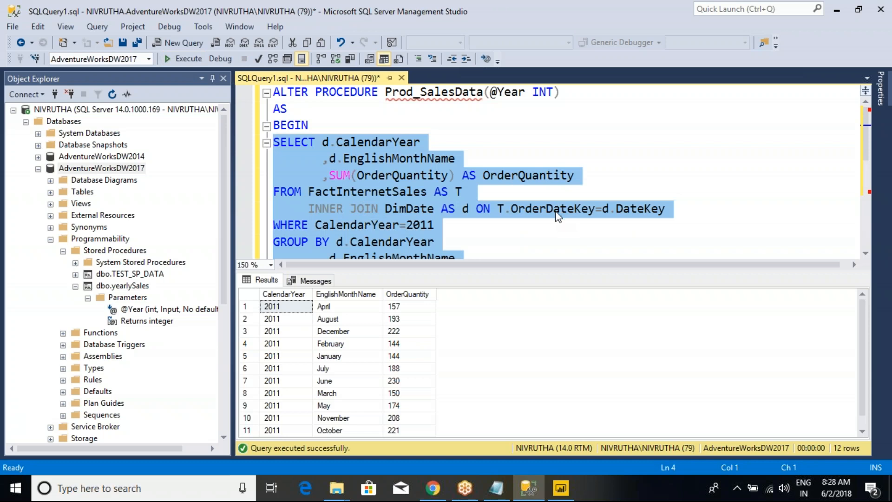
click(277, 321)
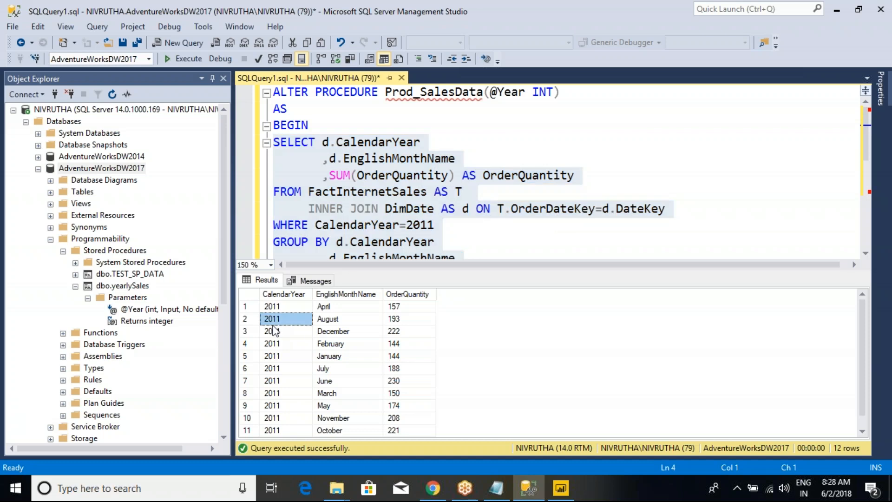
scroll(276, 344, down, 1)
key(ctrl+r)
Set the CalendarYear filter to 2012, run only the SELECT statement and hide the results pane.
click(453, 225)
key(BackSpace)
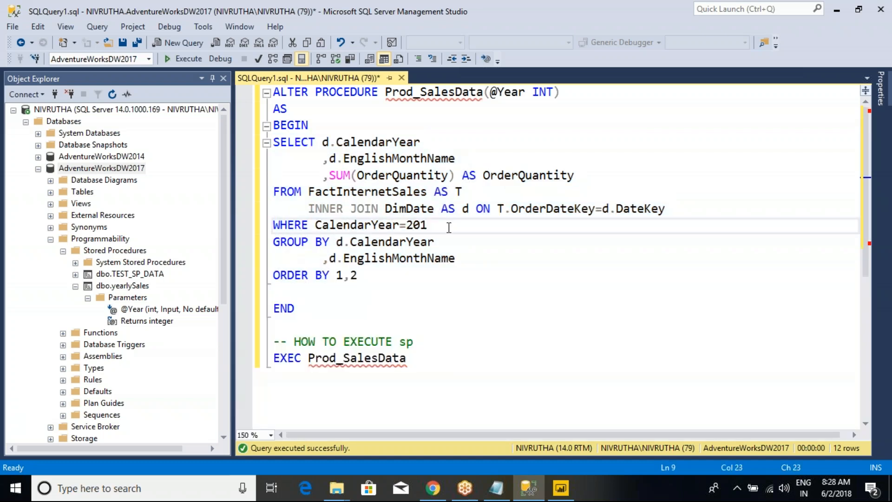
text(2)
drag(379, 280, 263, 145)
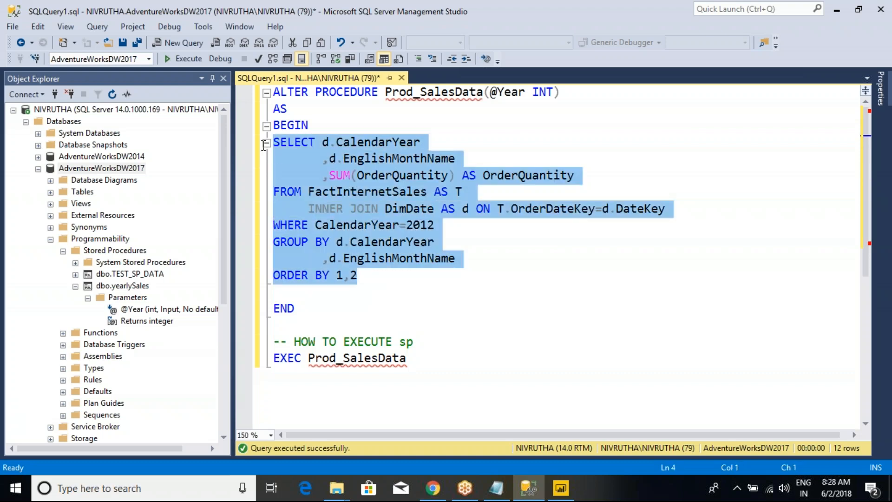
key(F5)
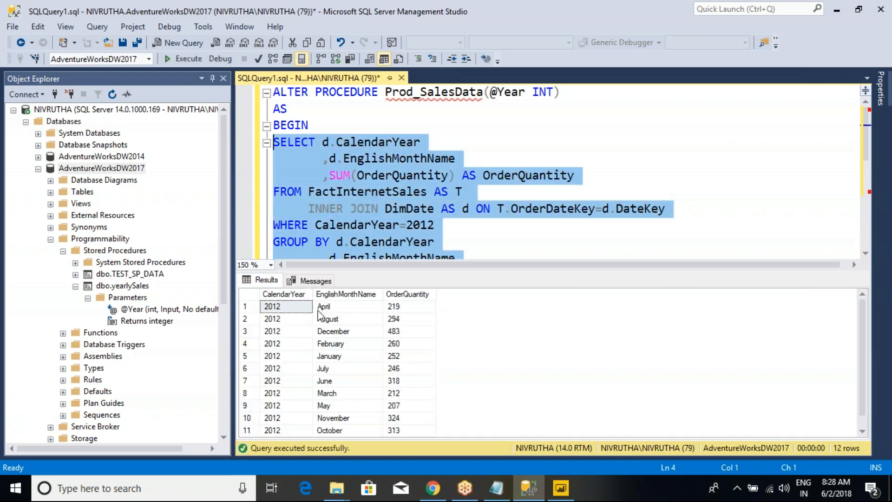
key(ctrl+r)
click(393, 227)
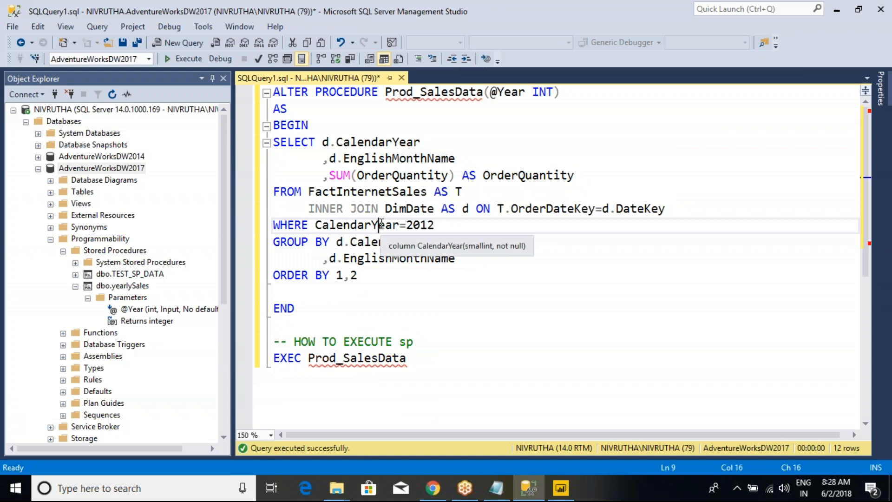
double_click(381, 224)
double_click(497, 93)
key(ctrl+c)
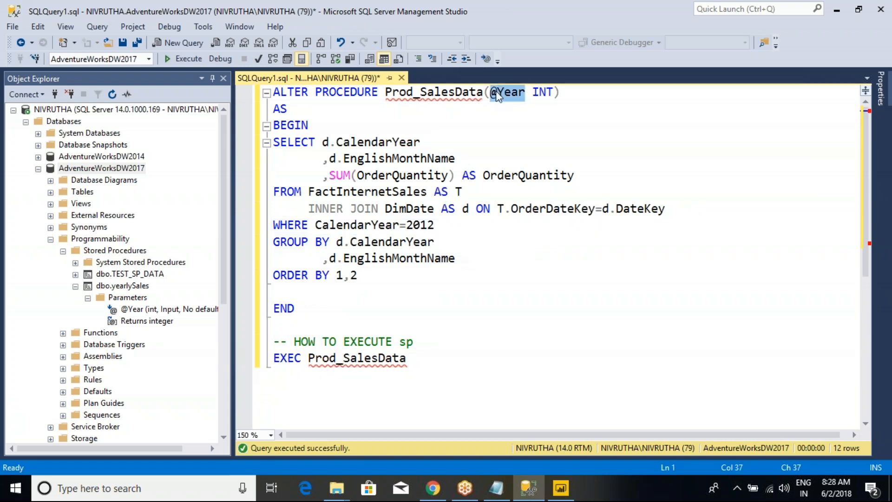
double_click(421, 226)
key(ctrl+v)
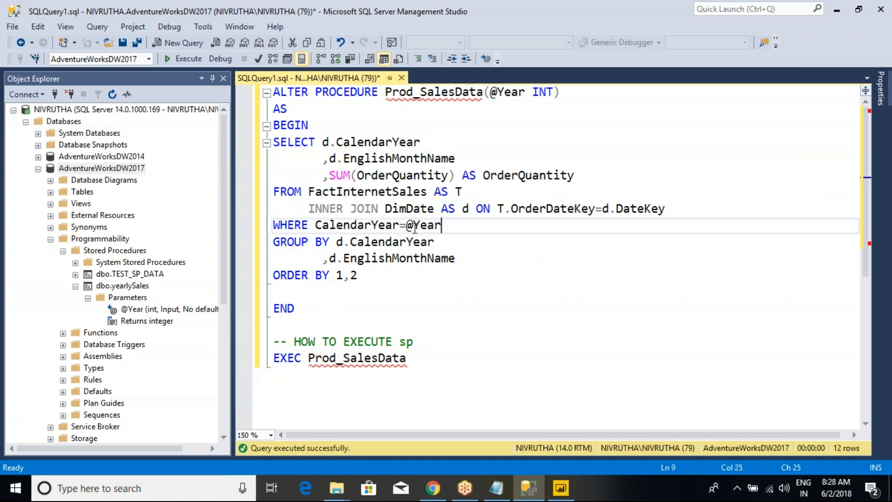
key(BackSpace)
text(IN()
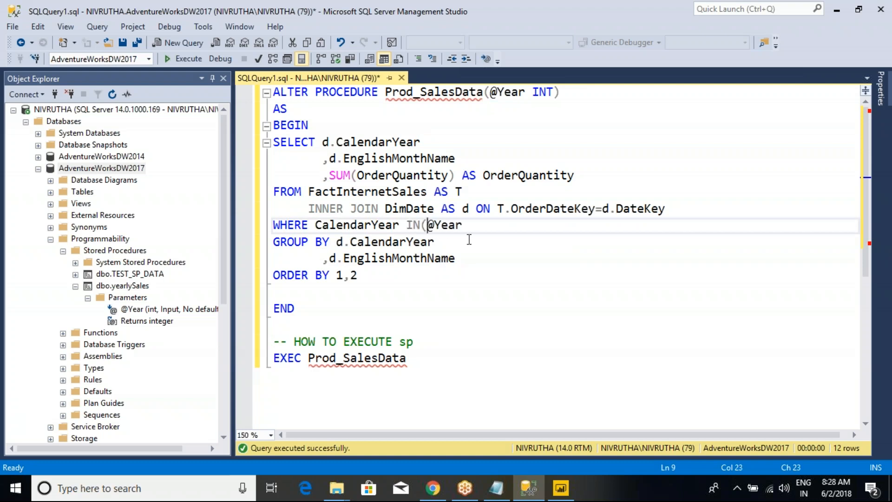
click(480, 225)
text())
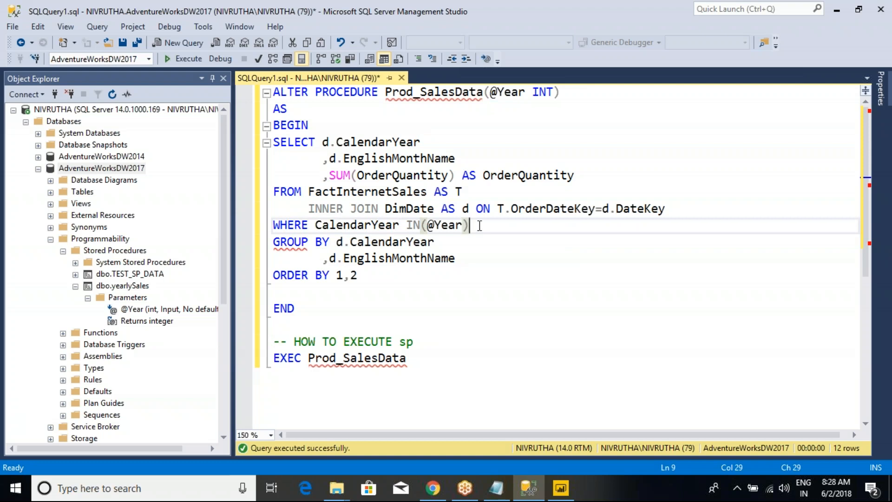
double_click(413, 226)
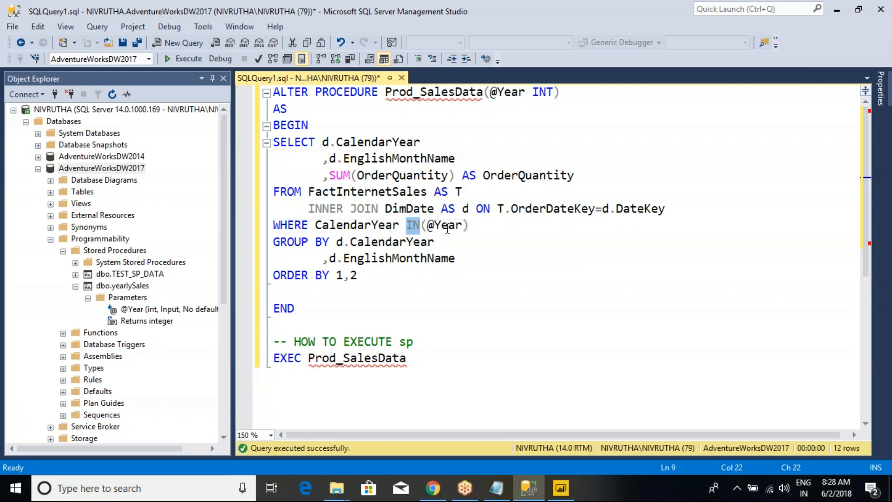
click(434, 258)
Execute the whole ALTER PROCEDURE block for Prod_SalesData through END, and hide the results pane.
drag(343, 313, 265, 95)
key(F5)
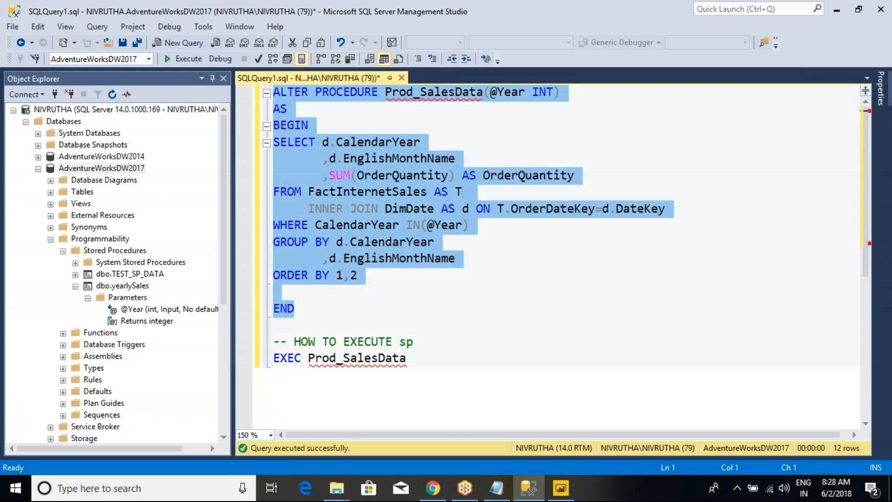
key(ctrl+r)
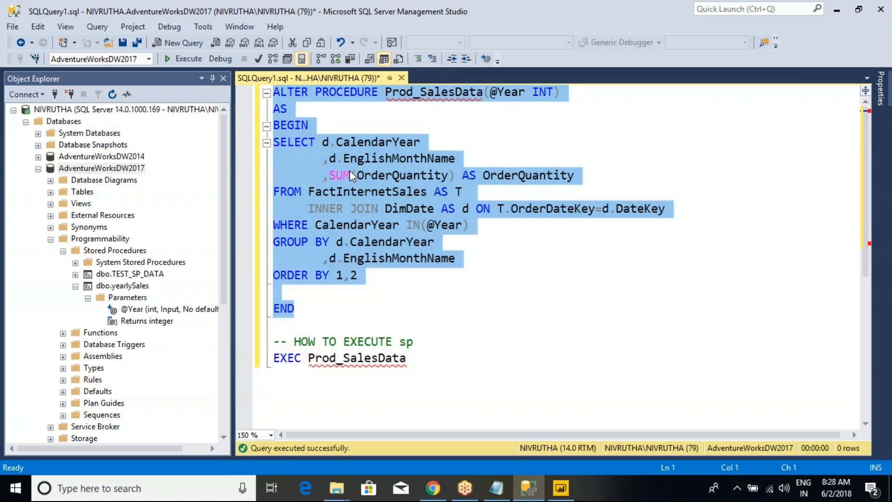
Try to run EXEC Prod_SalesData without a year argument, and hide the results pane.
drag(405, 357, 272, 365)
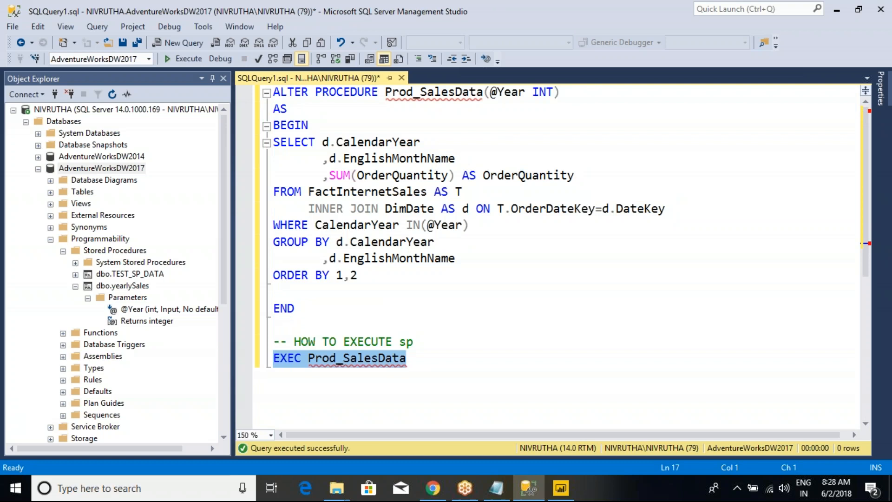
key(F5)
drag(498, 92, 526, 92)
key(ctrl+r)
Add the argument 2012 to the EXEC Prod_SalesData statement and run that line.
click(414, 364)
text(2012)
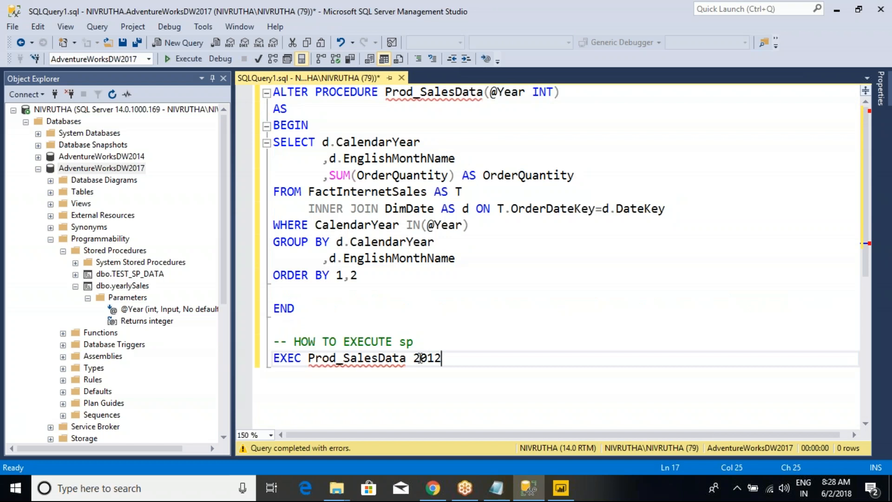
scroll(420, 358, down, 4)
drag(442, 159, 251, 174)
key(F5)
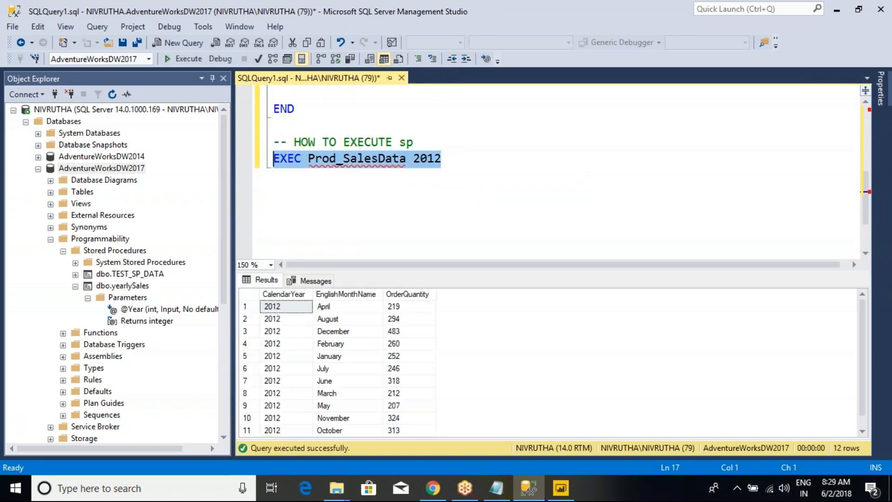
click(254, 297)
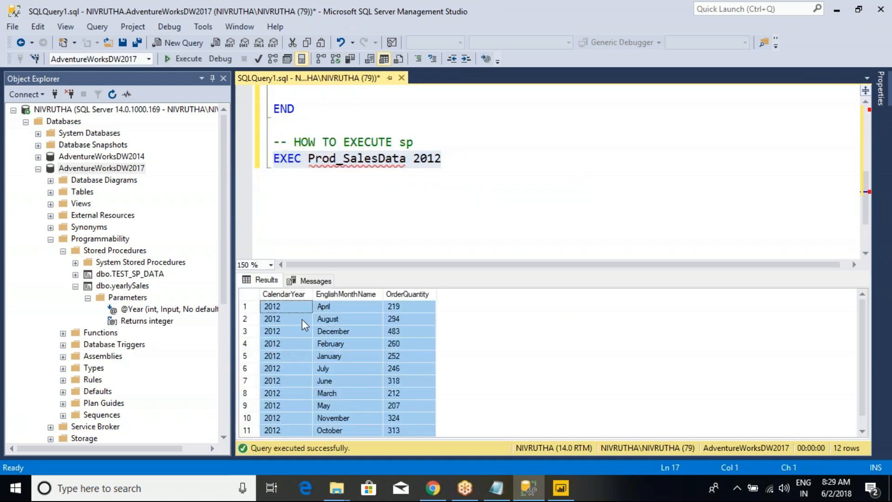
click(376, 197)
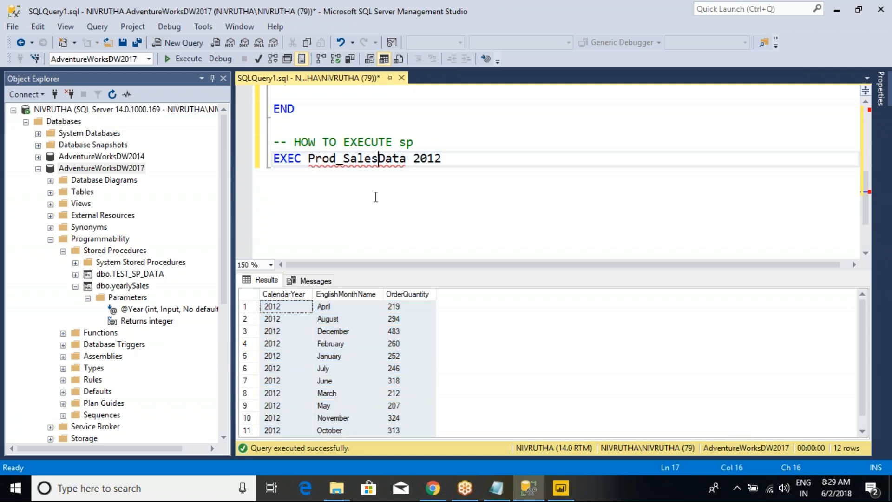
Switch to Power BI Desktop, preview the recent AdventureWorksDW2017 source and close the preview without loading it.
key(alt+Tab)
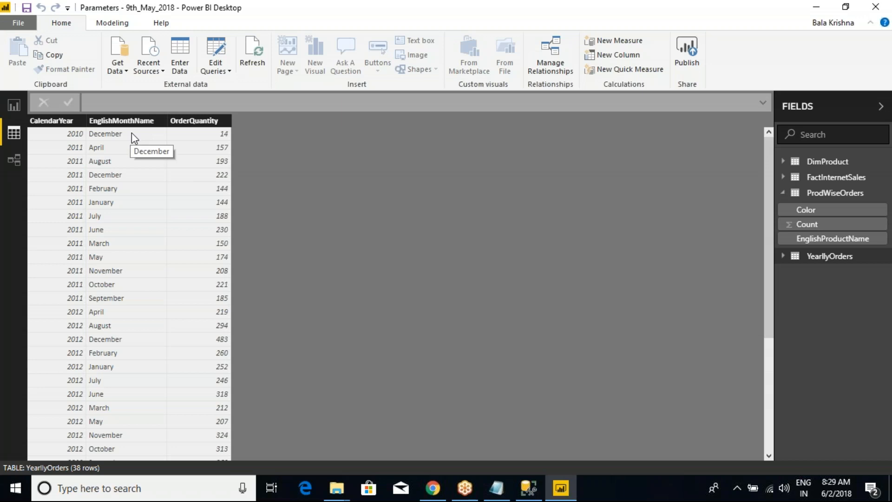
click(148, 67)
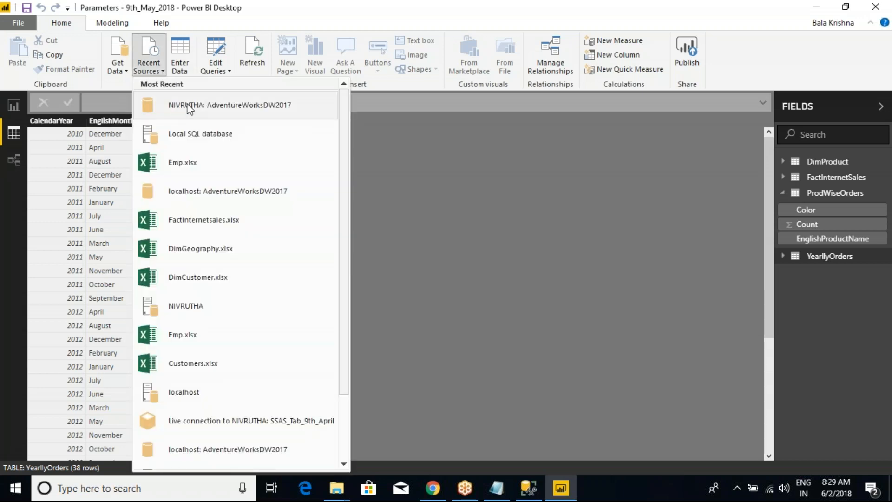
click(324, 199)
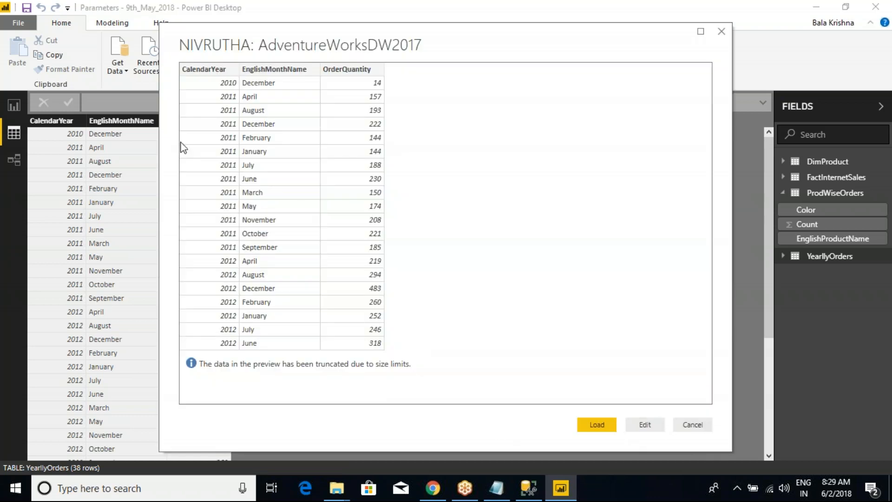
click(620, 467)
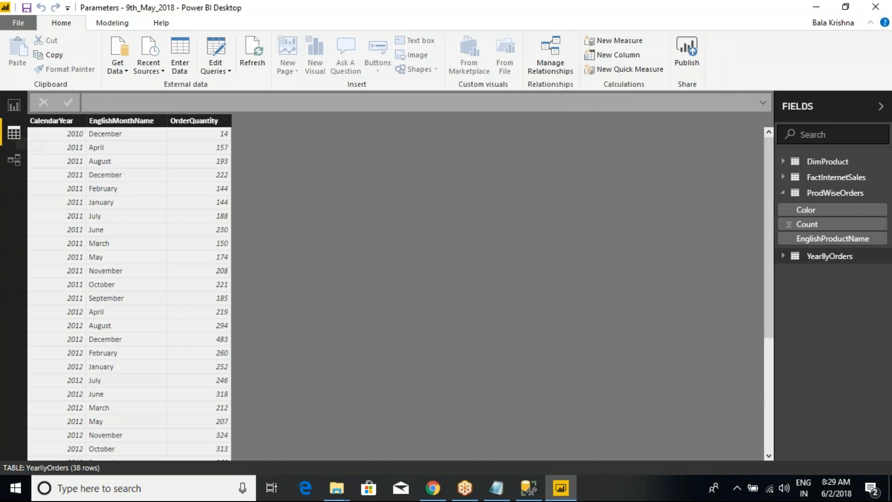
Open the YearllyOrders query in the Advanced Editor of Power Query and point out its EXEC Prod_SalesData source.
click(227, 72)
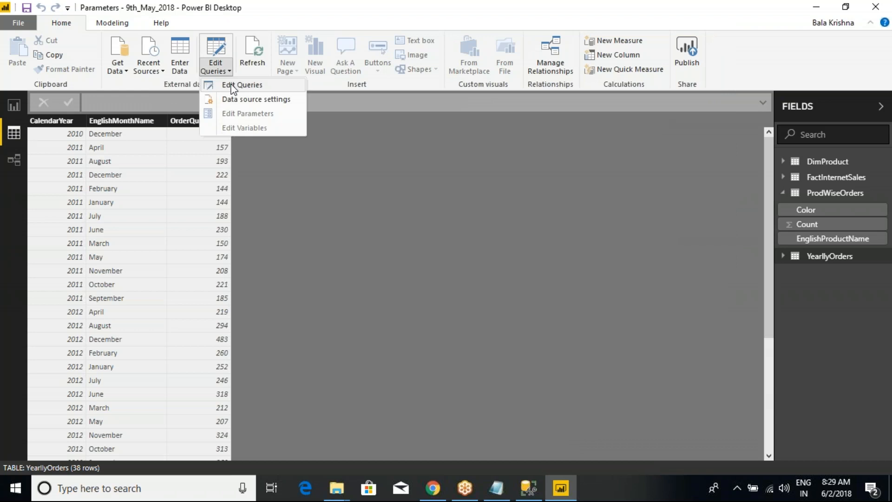
click(234, 85)
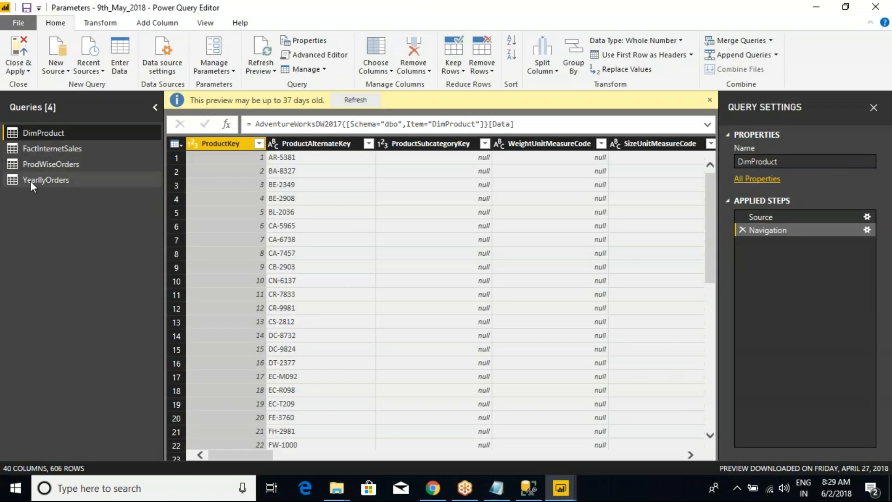
click(31, 183)
right_click(49, 181)
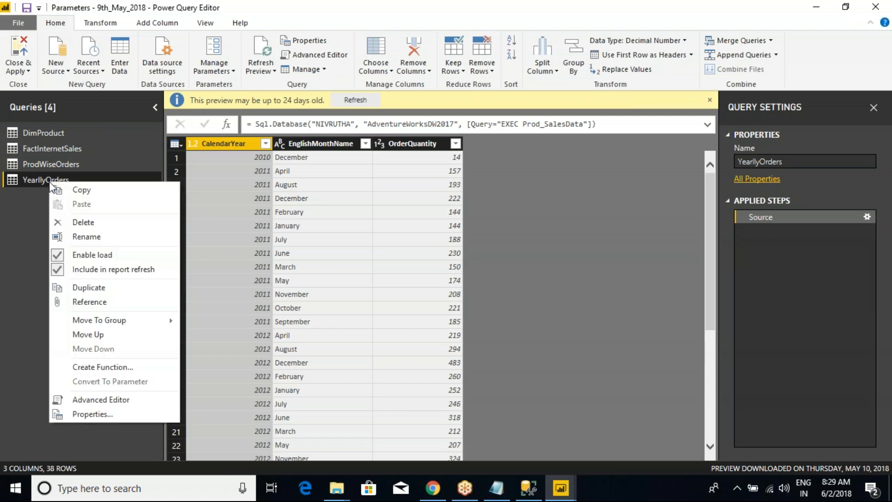
click(97, 400)
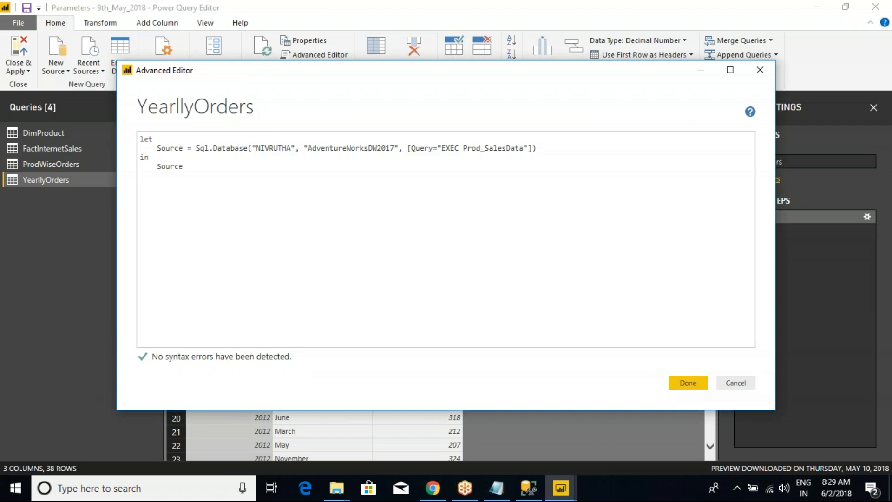
mouse_move(130, 128)
mouse_down()
mouse_move(249, 183)
mouse_move(550, 192)
mouse_up()
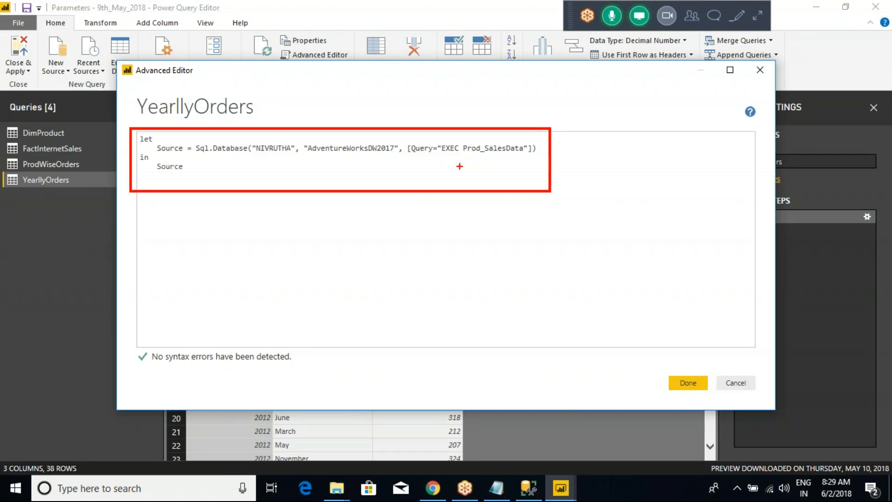
mouse_move(436, 133)
mouse_down()
mouse_move(460, 152)
mouse_move(534, 161)
mouse_up()
Switch back to the SQL query window in SQL Server Management Studio.
key(alt+Tab)
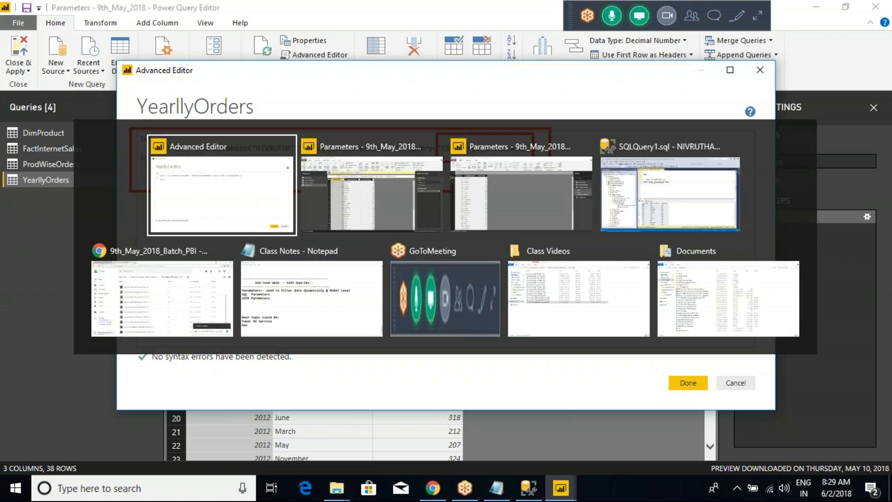
key(alt+Tab)
key(alt+Tab)
key(alt+Tab)
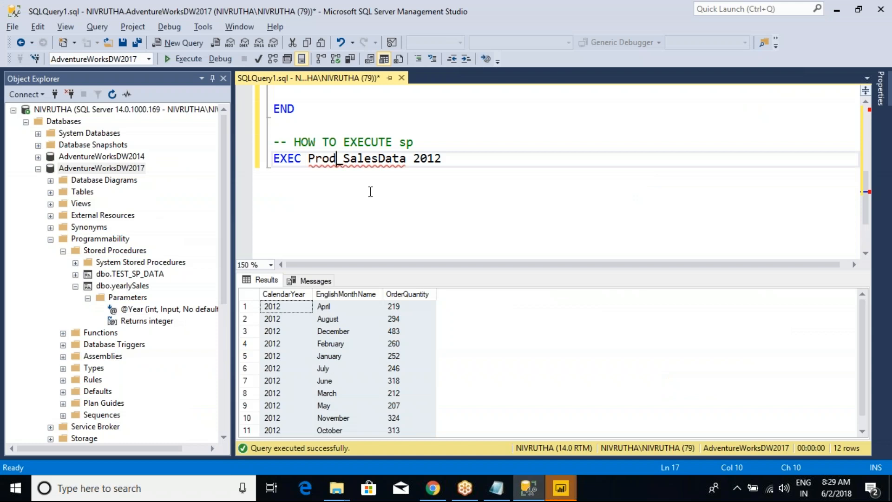
Run EXEC Prod_SalesData without the 2012 argument and select the full statement again.
drag(406, 159, 273, 159)
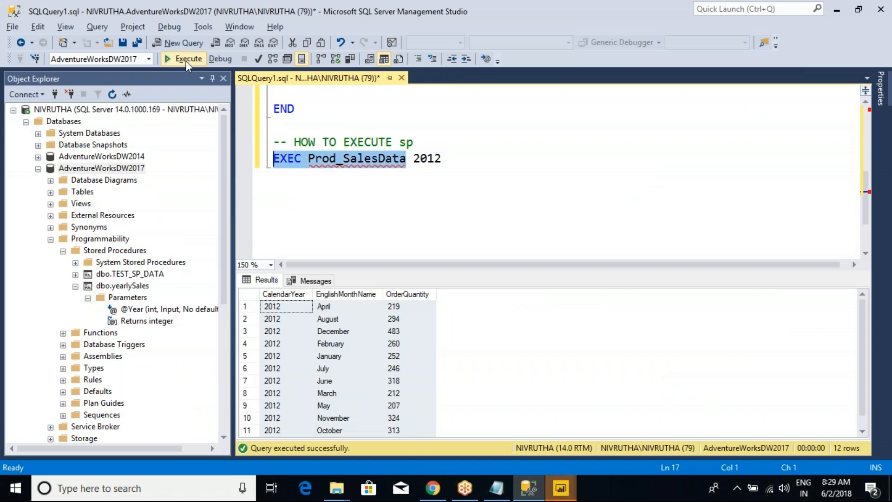
key(F5)
click(372, 158)
drag(441, 158, 274, 158)
Switch to Power Query and add the argument 2012 to EXEC Prod_SalesData in the YearllyOrders query's source code.
key(alt+Tab)
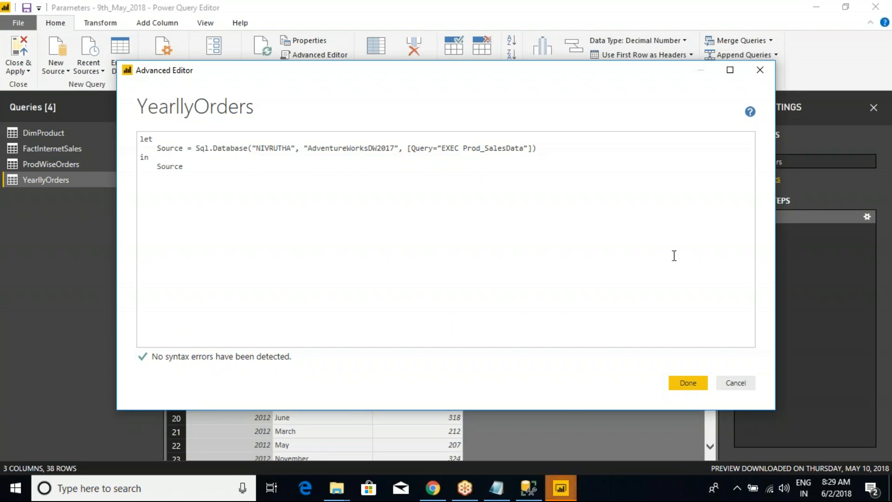
key(ctrl+a)
click(213, 169)
text(2012)
click(679, 383)
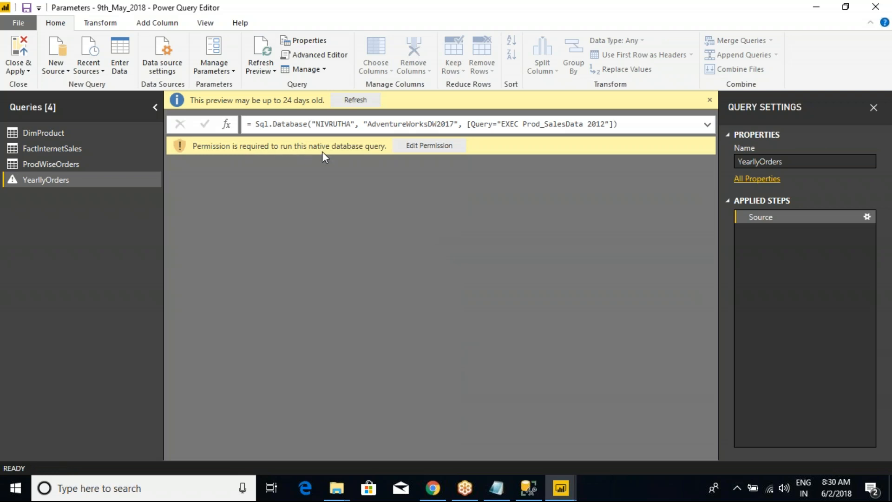
Grant permission to run the native database query EXEC Prod_SalesData 2012 for YearllyOrders.
click(428, 146)
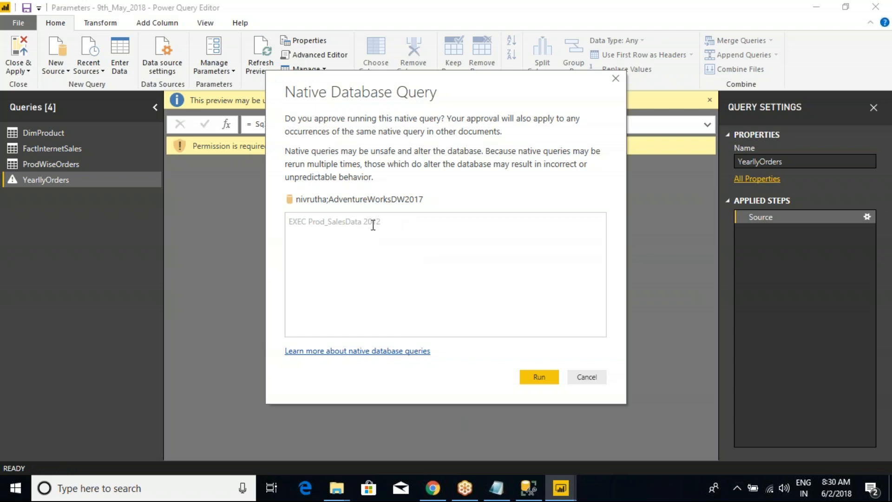
key(ctrl+2)
mouse_move(274, 207)
mouse_down()
mouse_move(358, 242)
mouse_move(402, 247)
mouse_up()
mouse_move(361, 210)
mouse_down()
mouse_move(372, 230)
mouse_move(389, 230)
mouse_up()
key(Escape)
click(539, 376)
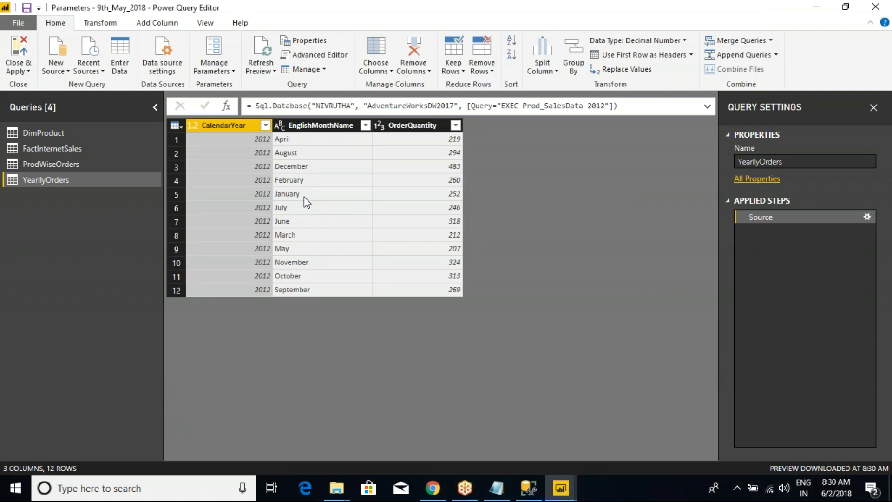
Reopen the YearllyOrders query in the Advanced Editor, point out the hard-coded 2012 argument and close the editor.
right_click(55, 178)
click(98, 394)
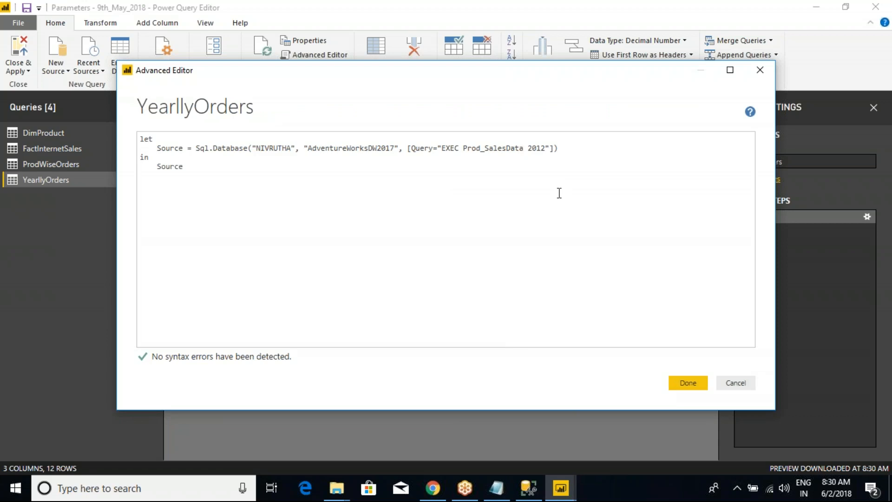
click(528, 147)
key(ctrl+2)
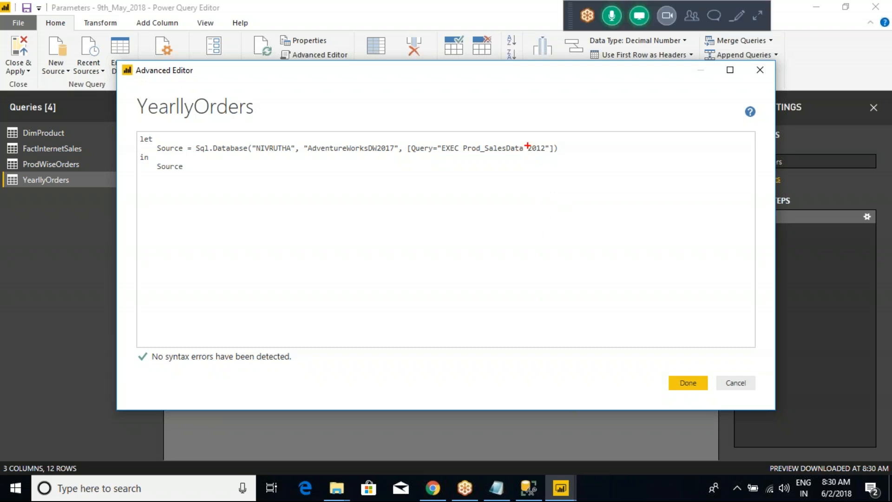
mouse_move(541, 172)
mouse_down()
mouse_move(562, 122)
mouse_move(588, 141)
mouse_up()
mouse_move(561, 101)
mouse_down()
mouse_move(564, 119)
mouse_move(585, 114)
mouse_up()
key(Escape)
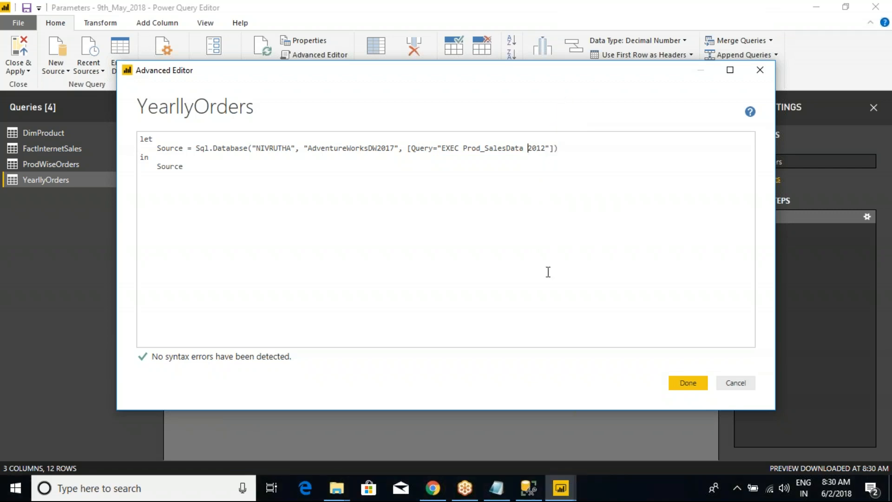
click(696, 383)
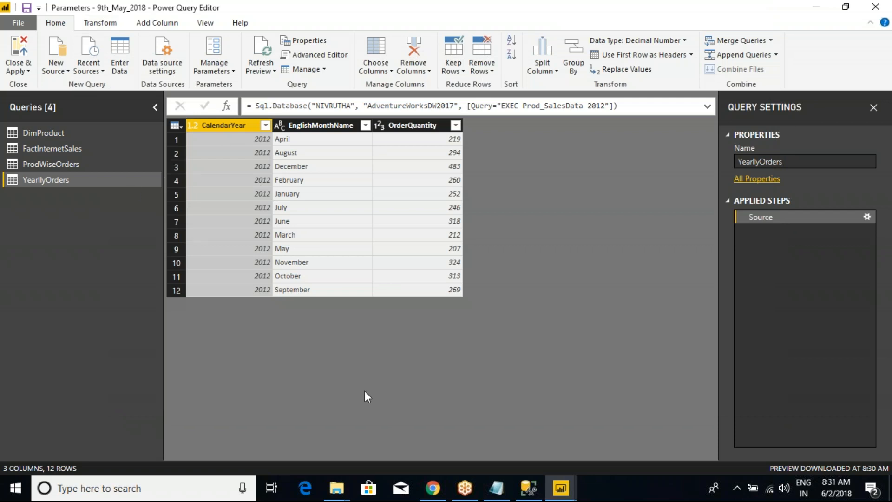
Switch to SQL Server Management Studio, highlight the EXEC Prod_SalesData 2012 statement and return to Power Query Editor.
click(529, 488)
click(446, 176)
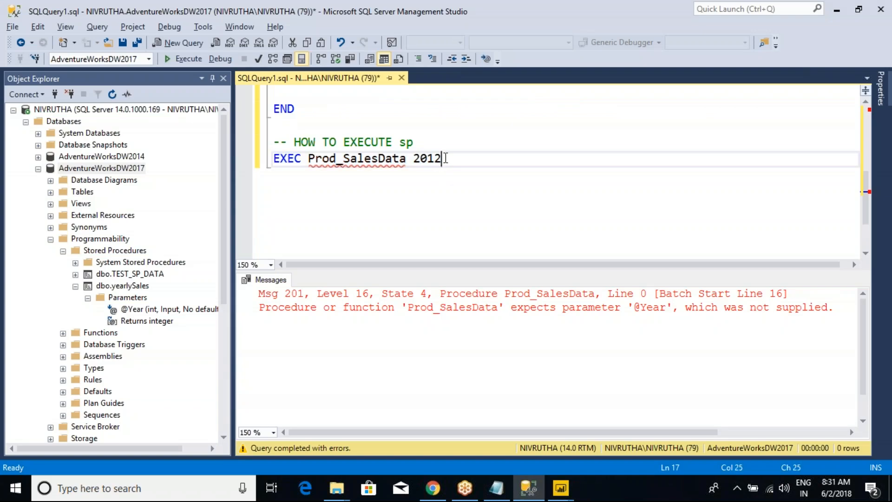
drag(450, 157, 265, 157)
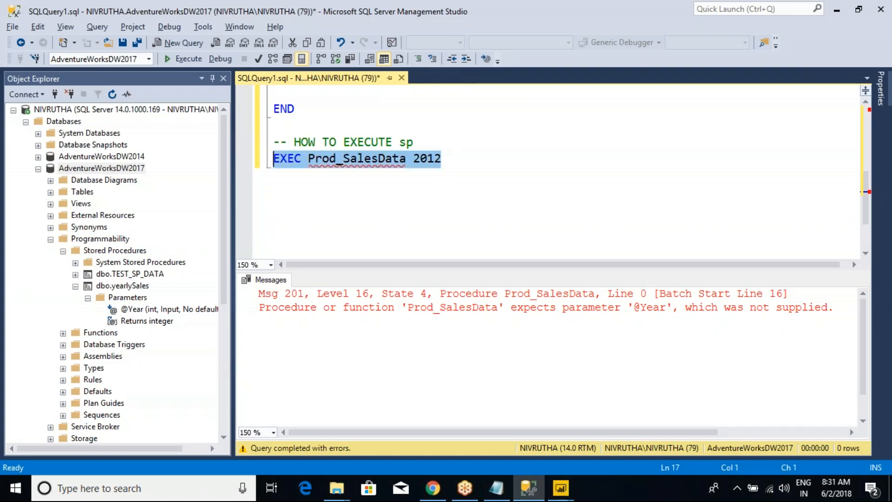
click(561, 488)
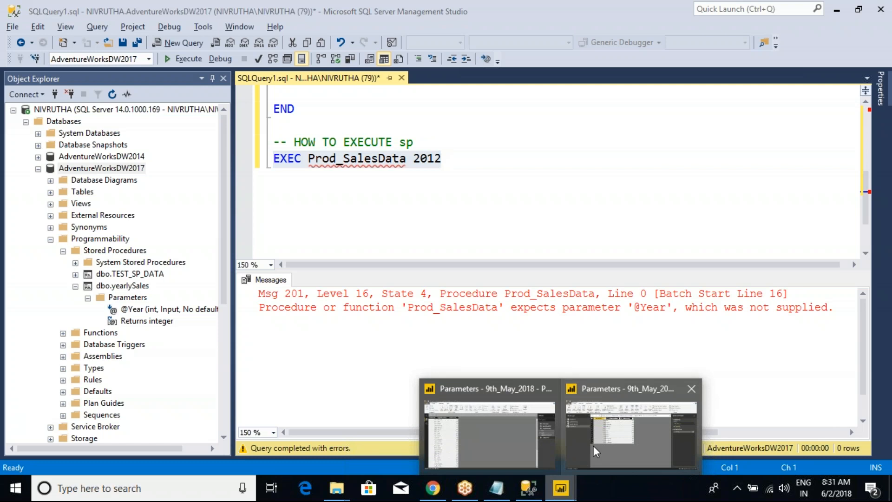
click(597, 451)
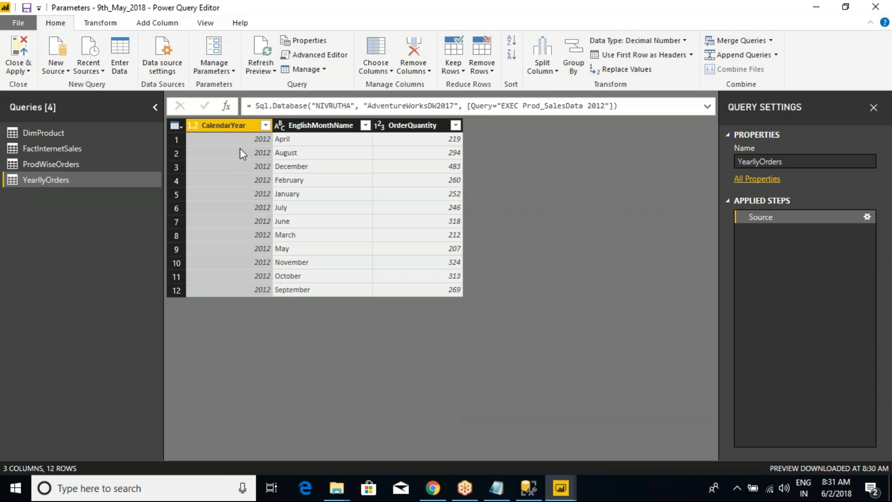
click(231, 71)
click(246, 113)
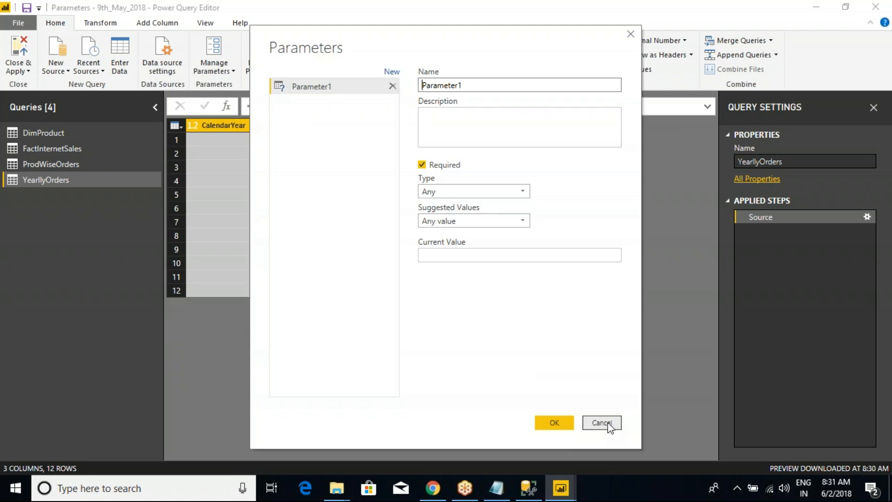
click(601, 423)
click(232, 72)
click(237, 87)
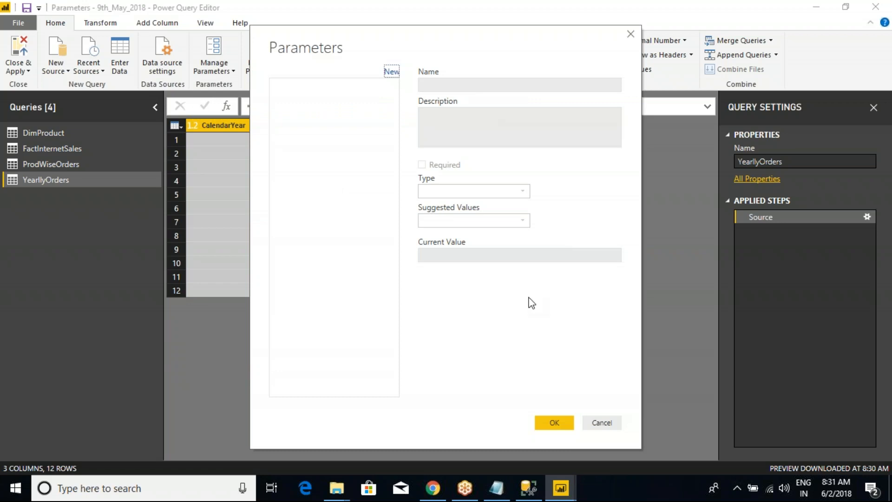
click(603, 424)
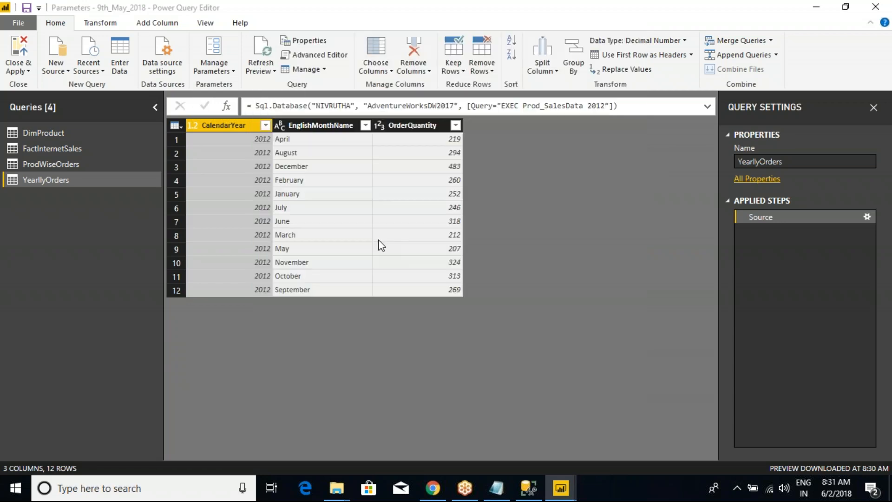
Start a new required parameter named YearValue with the type Any.
click(231, 71)
click(241, 114)
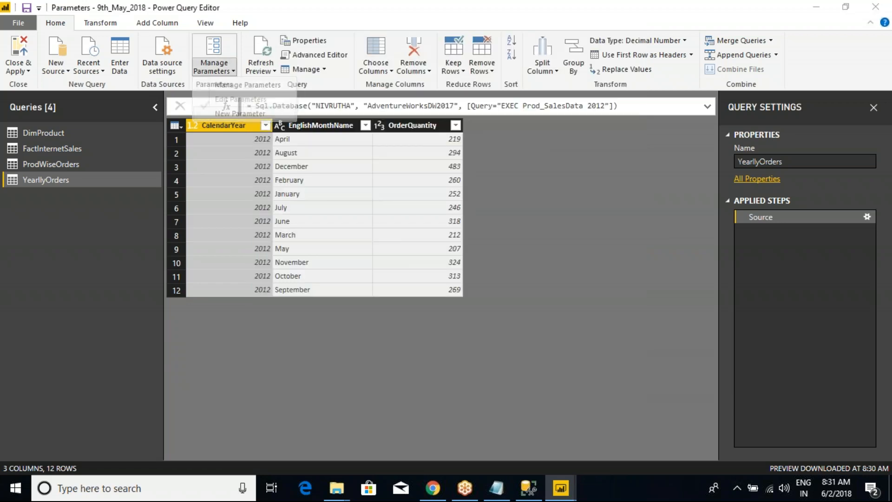
drag(462, 85, 419, 86)
text(YearValue)
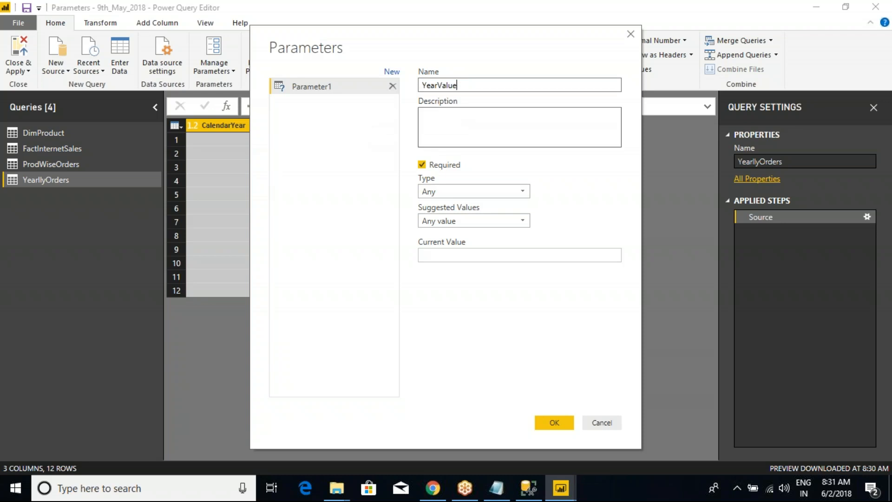
click(423, 165)
click(423, 165)
click(467, 192)
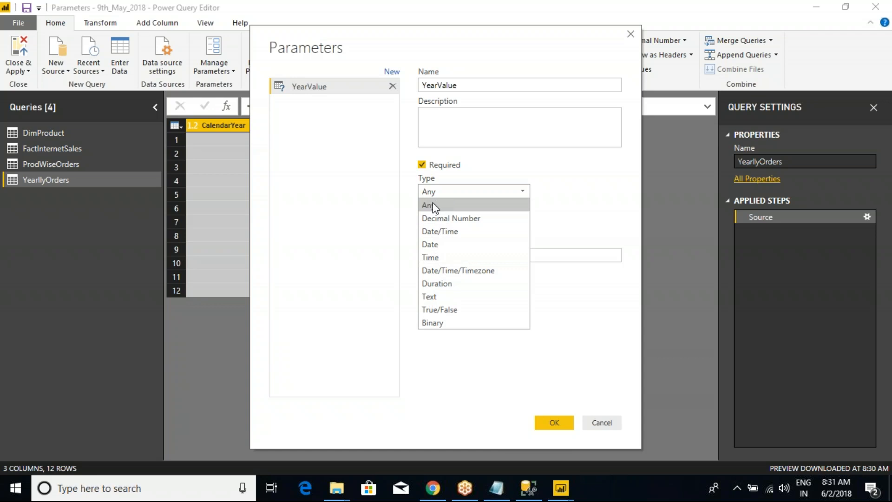
drag(433, 50, 442, 30)
click(464, 178)
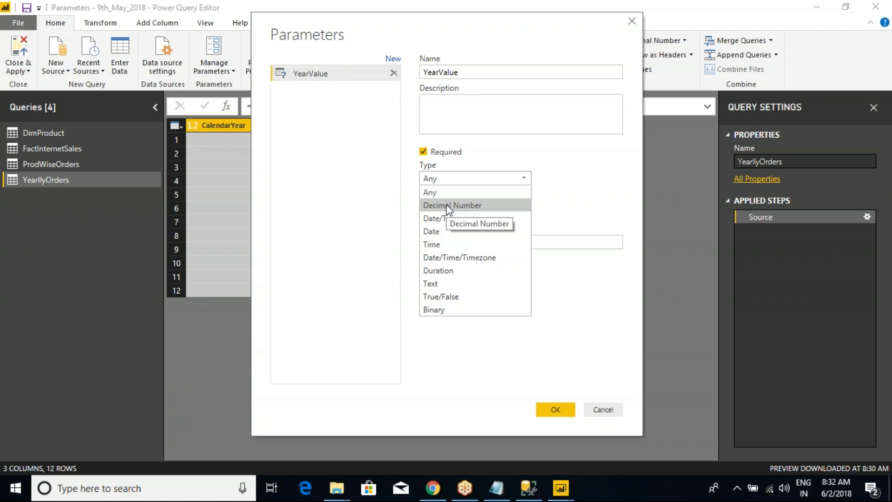
click(445, 192)
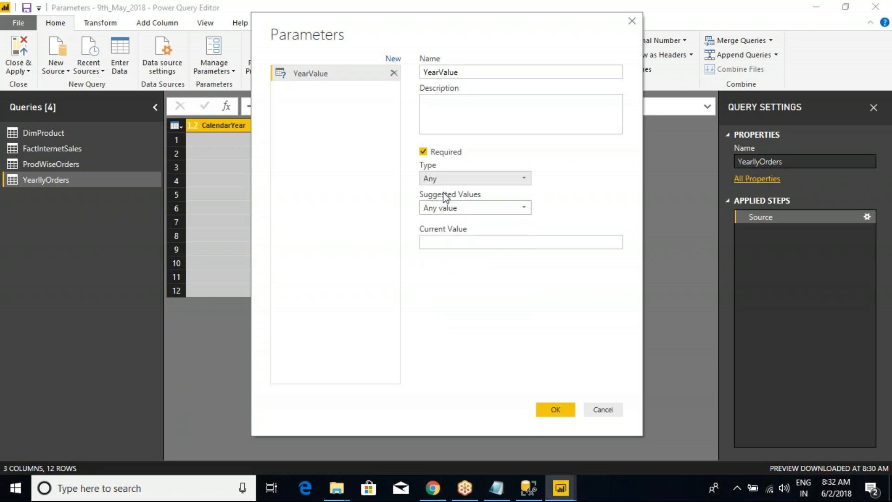
Set YearValue's suggested values to a list of values containing 2011 and 2012.
click(468, 206)
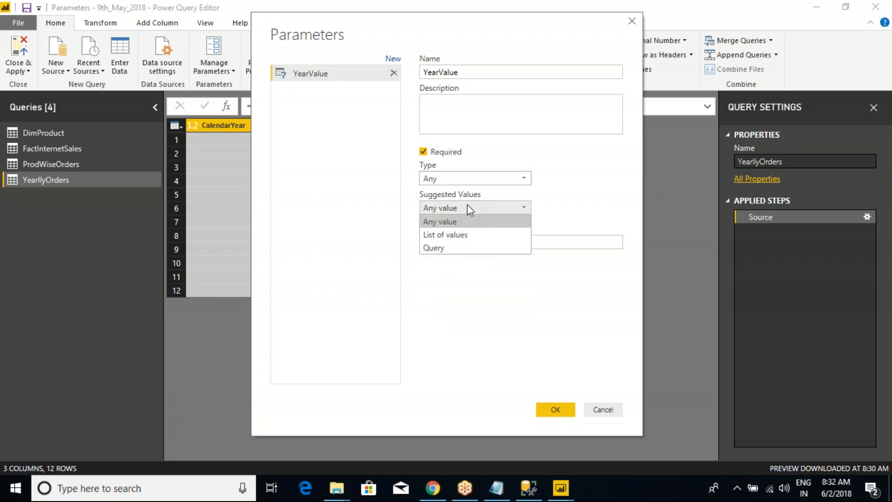
click(437, 238)
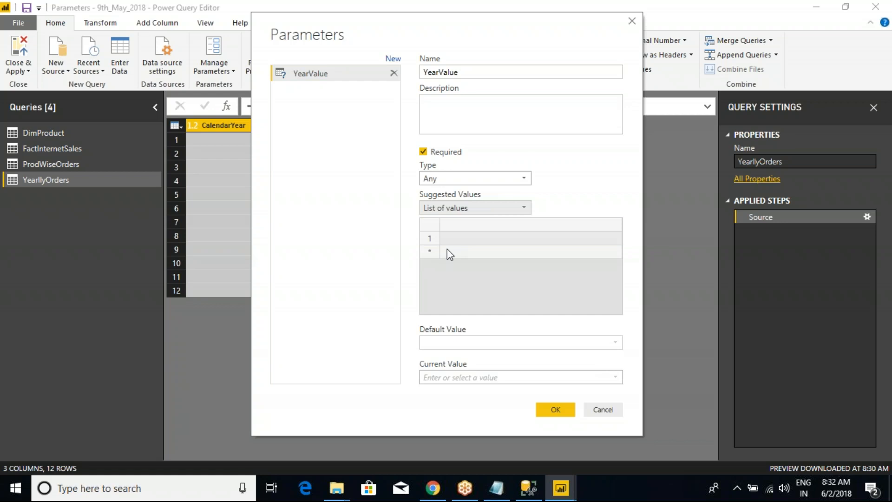
click(453, 240)
text(2011)
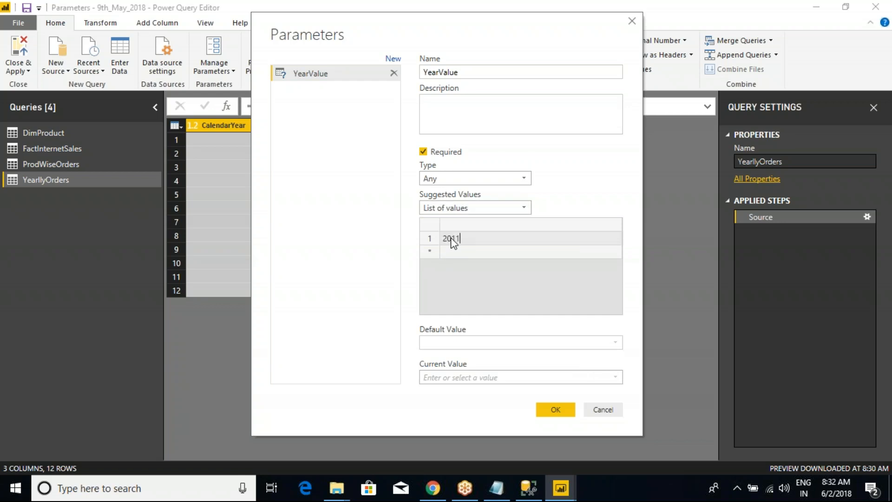
click(452, 252)
text(2012)
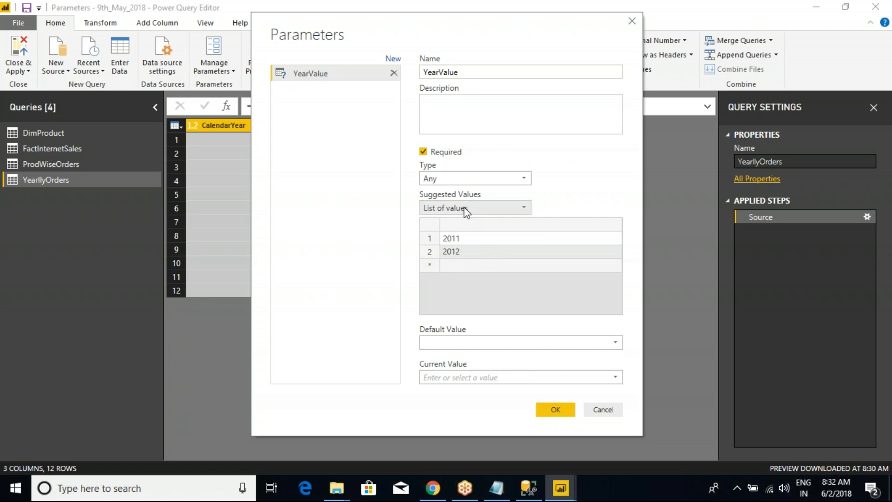
Change YearValue's suggested values to Any value and set its current value to 2011.
click(464, 208)
click(457, 222)
click(462, 241)
text(2011)
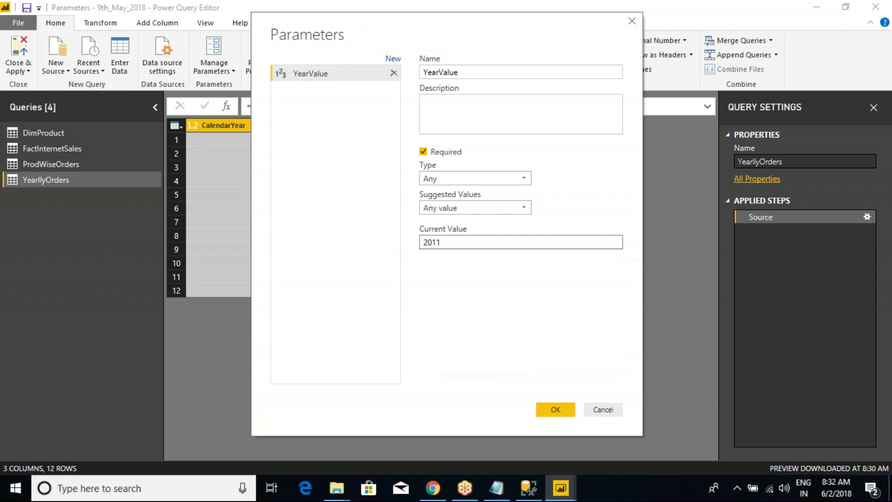
Try Query as the source of YearValue's suggested values and discard the new parameter.
click(458, 210)
click(436, 246)
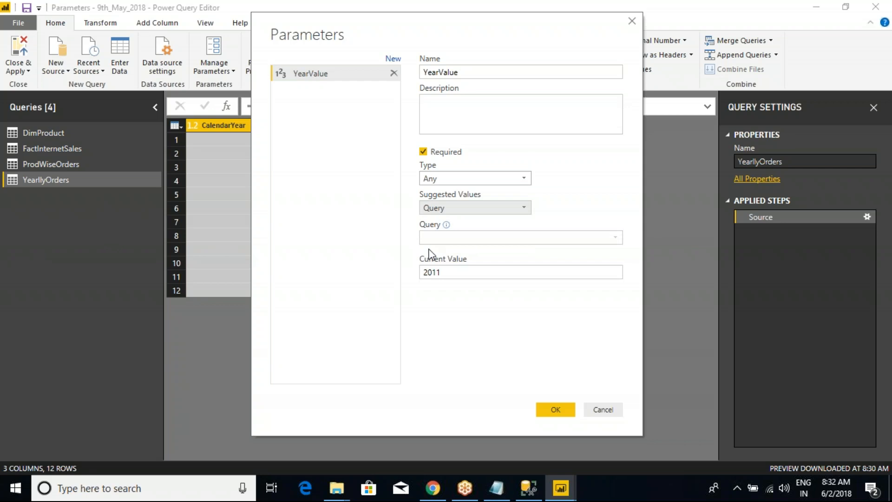
click(459, 237)
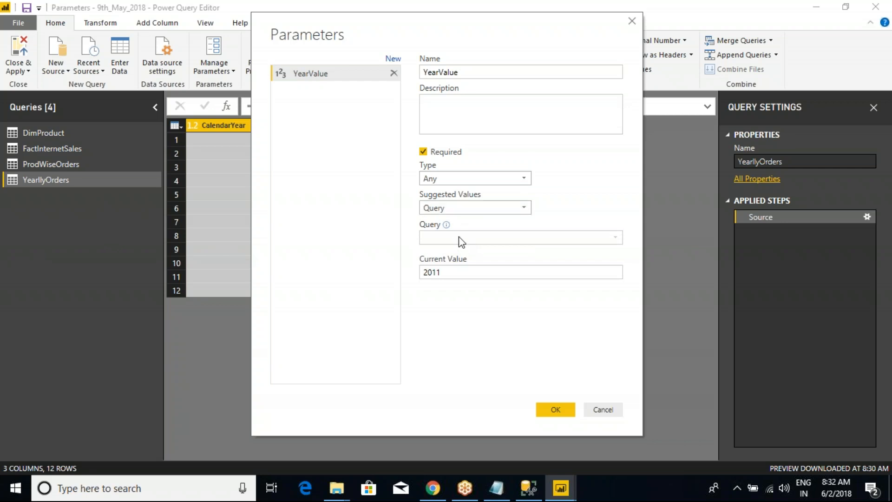
click(605, 410)
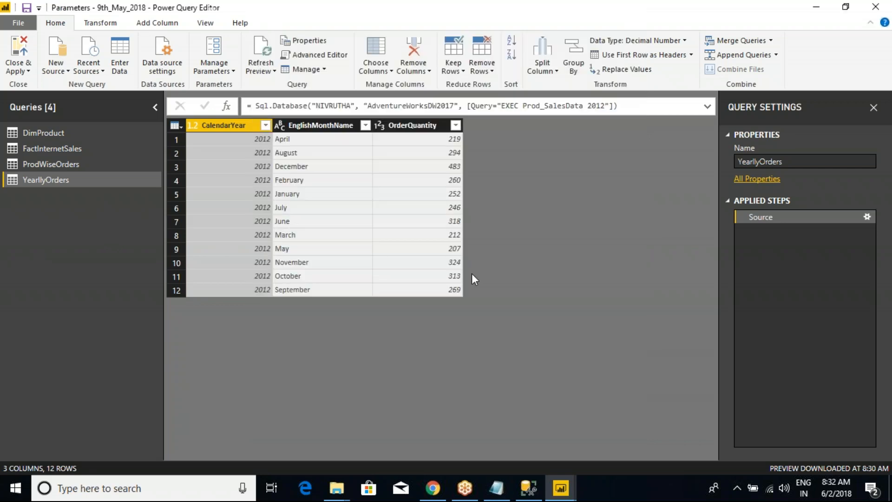
Add the CalendarYear column of YearllyOrders as a new query.
right_click(235, 122)
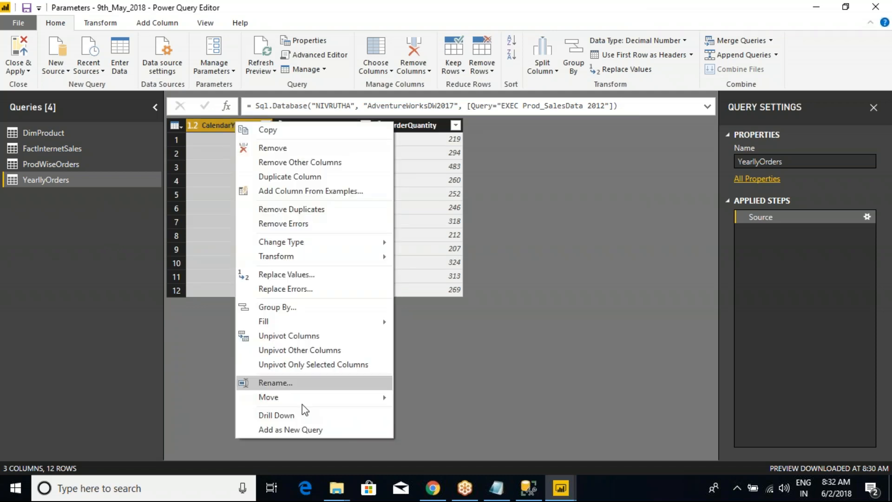
click(290, 429)
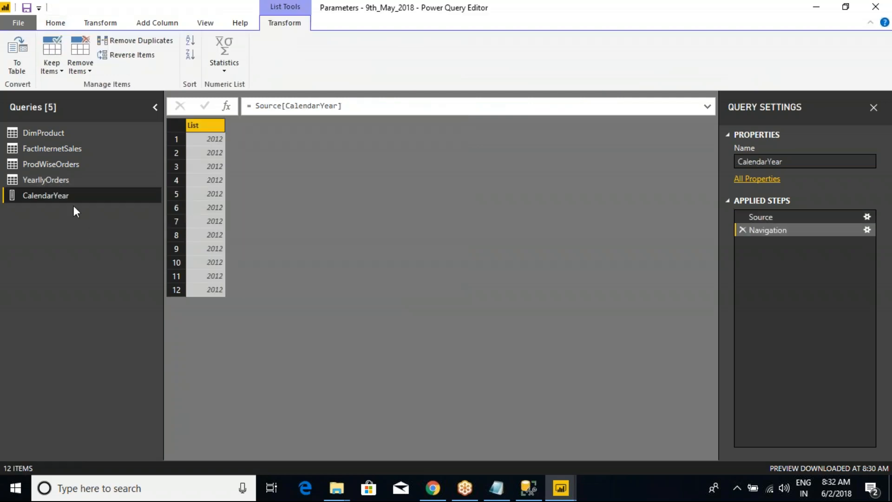
right_click(210, 122)
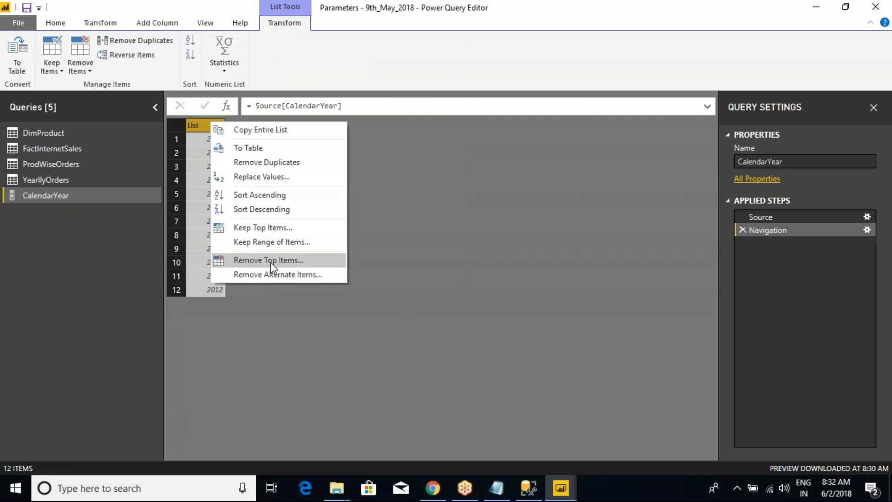
click(270, 156)
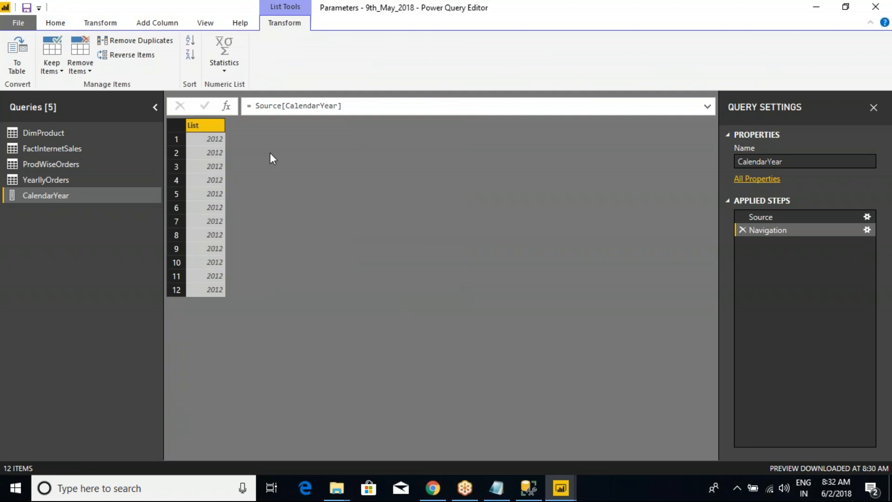
right_click(205, 126)
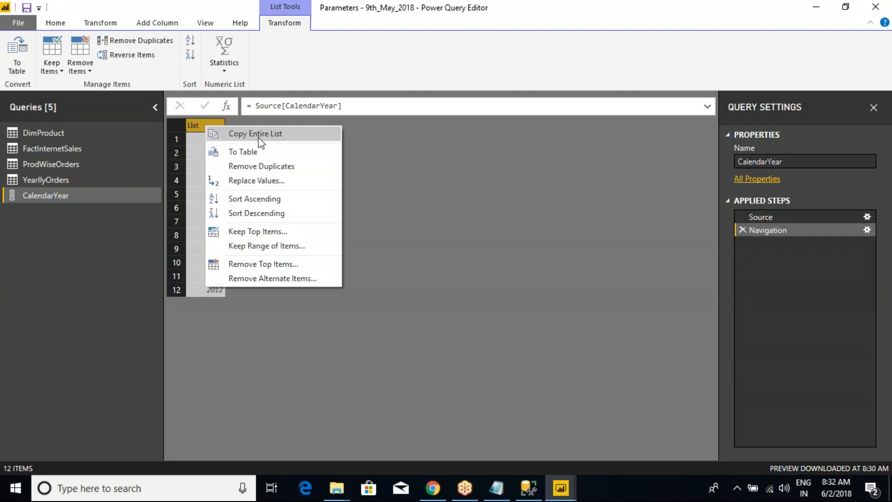
click(422, 167)
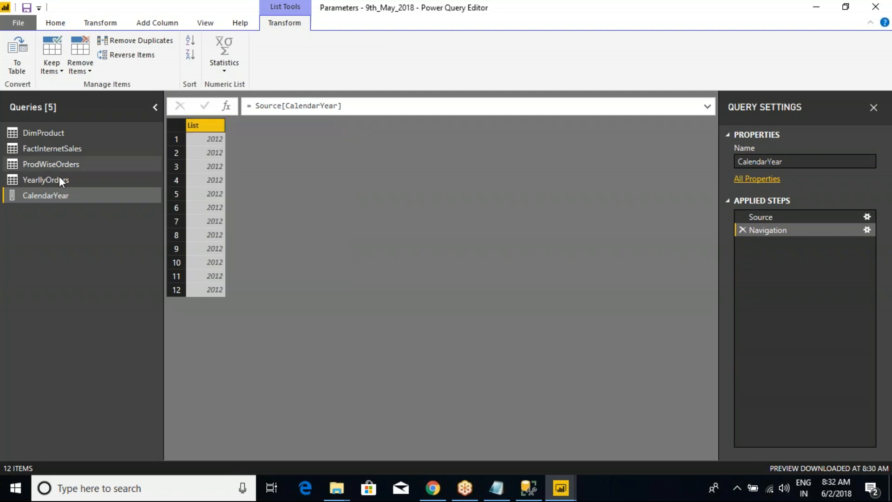
click(84, 180)
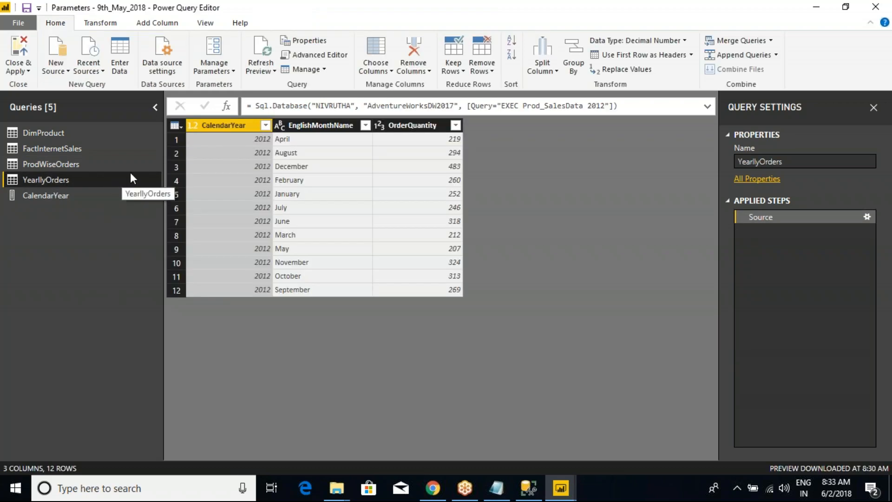
right_click(66, 180)
click(237, 318)
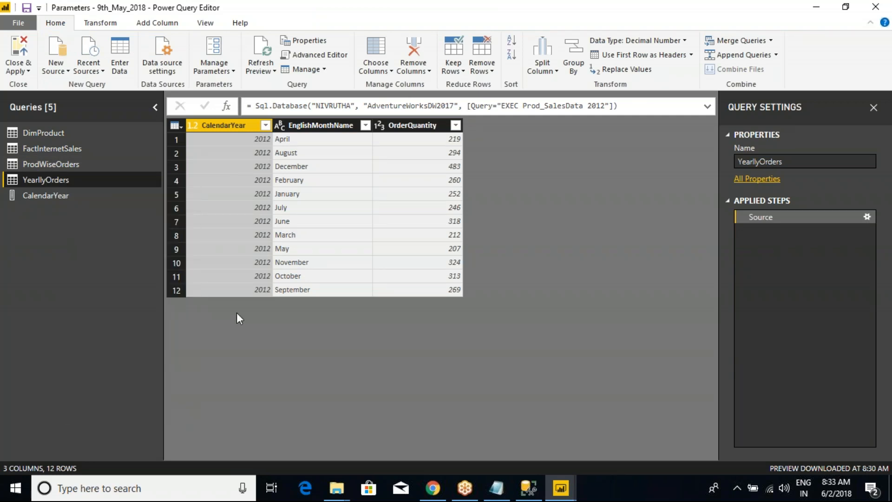
click(234, 74)
click(239, 114)
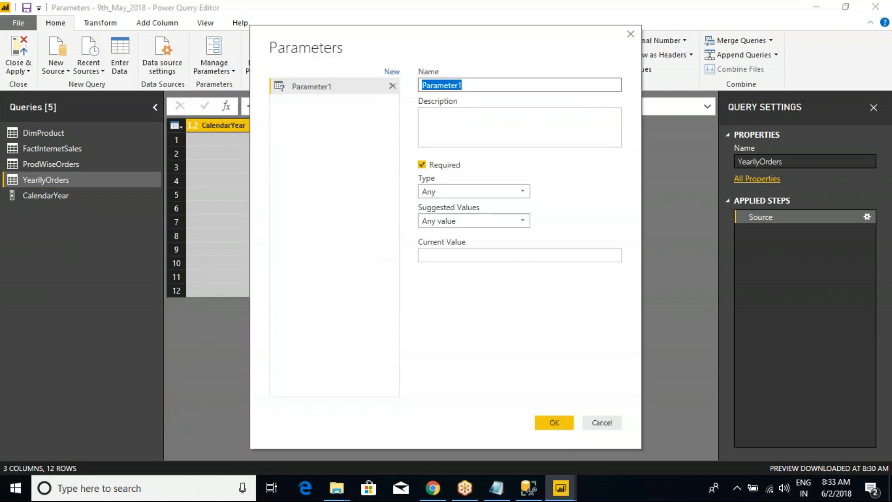
text(YearValue)
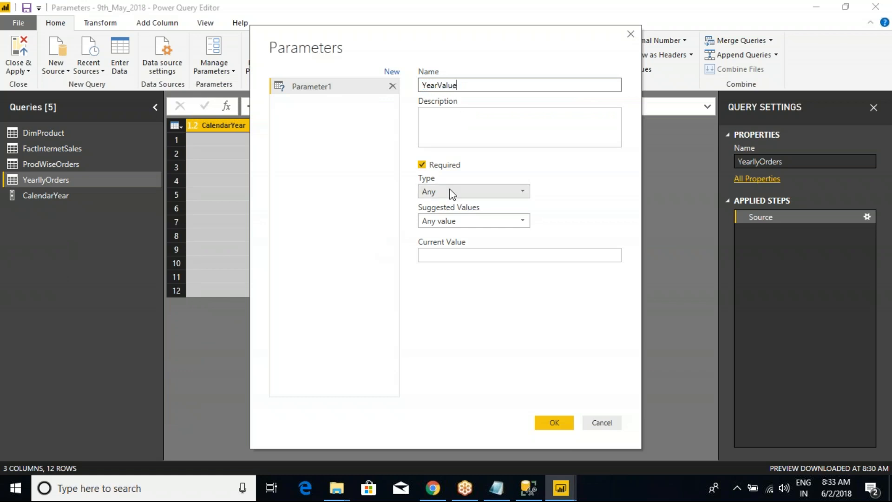
click(450, 194)
click(446, 207)
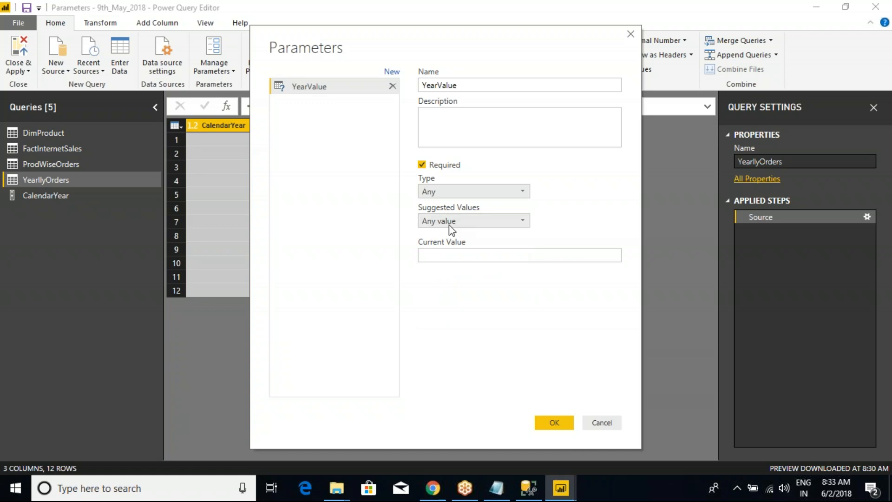
click(448, 223)
click(442, 235)
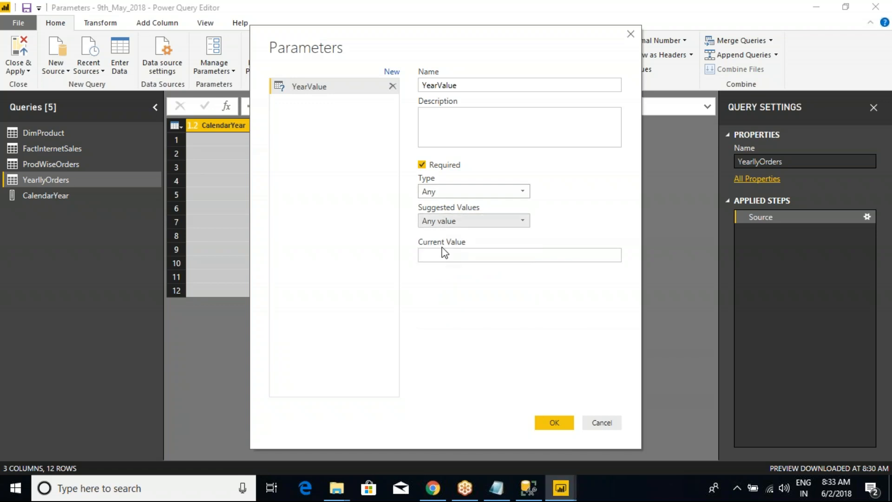
click(450, 222)
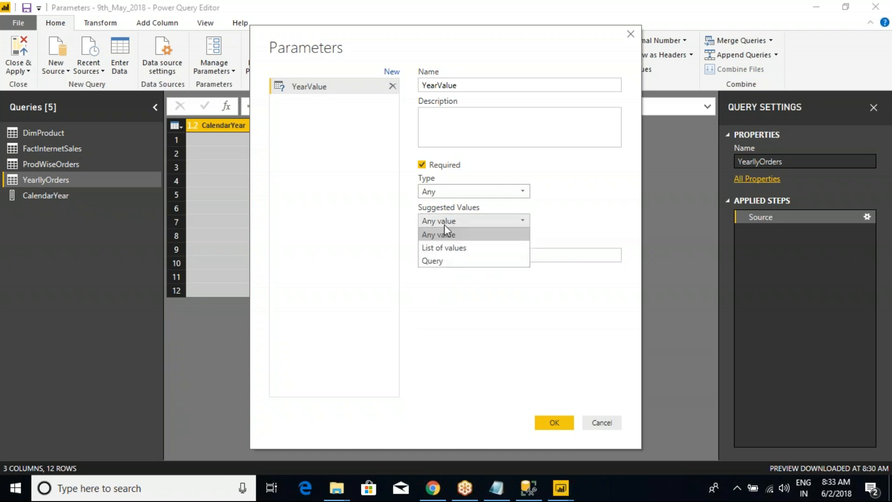
click(437, 260)
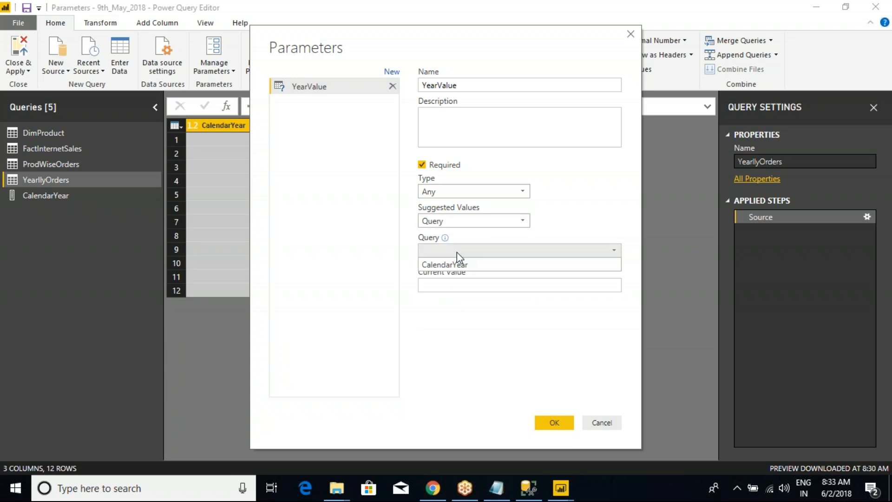
click(457, 251)
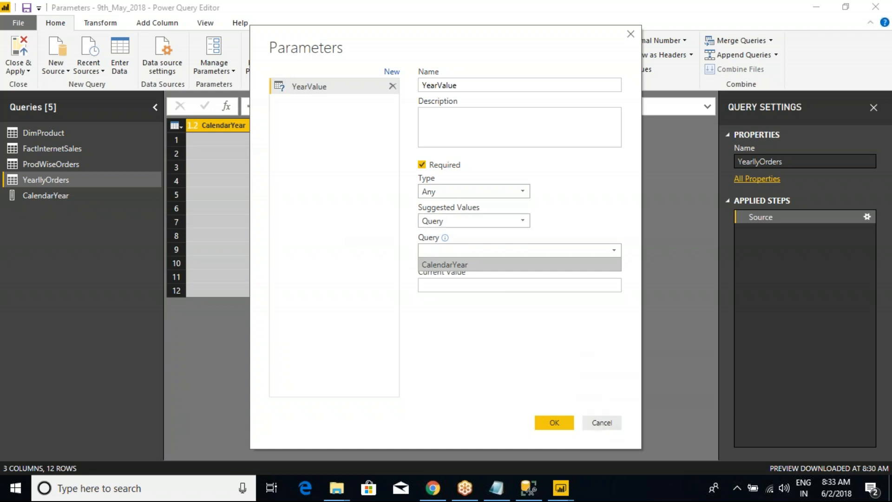
double_click(438, 85)
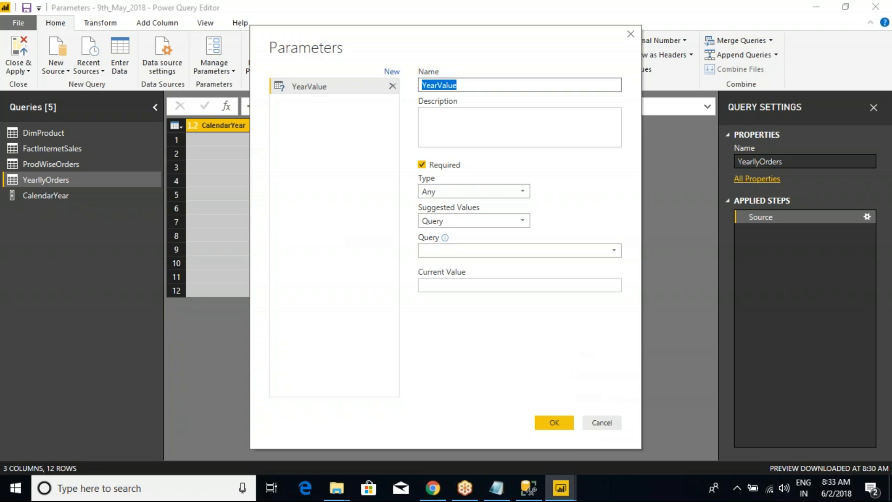
click(601, 422)
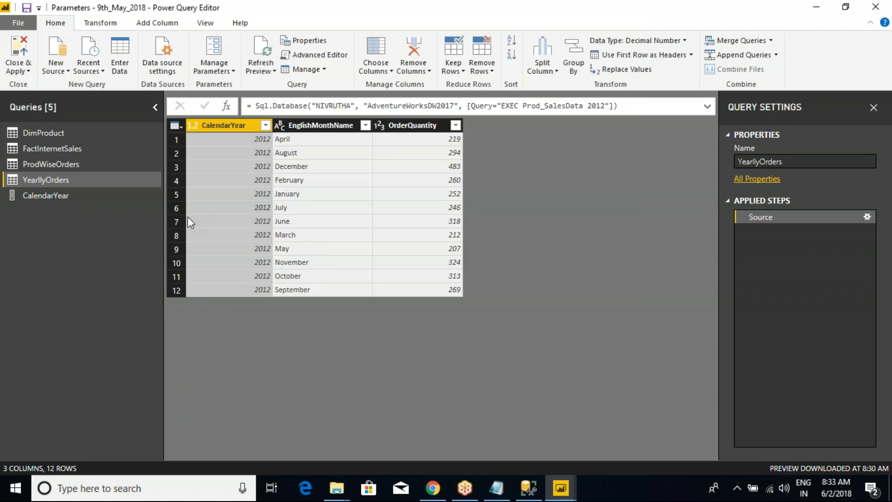
Add the EnglishMonthName column of YearllyOrders as a new query.
click(336, 126)
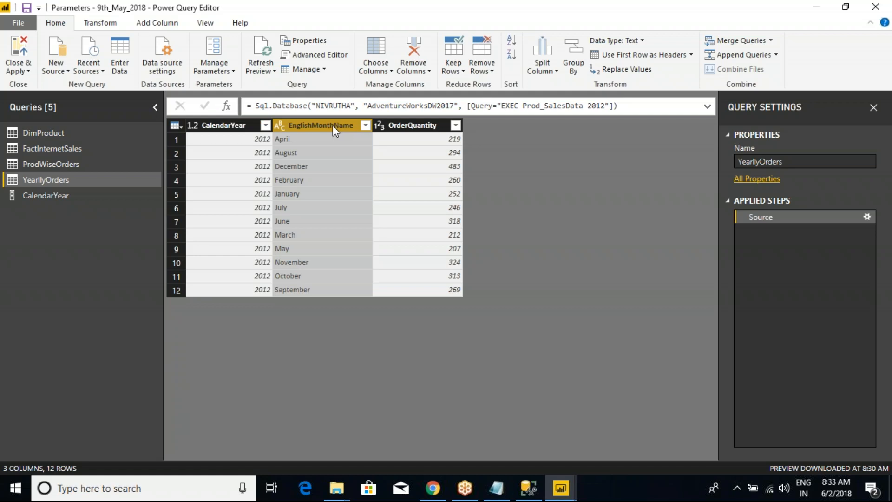
right_click(333, 125)
click(372, 447)
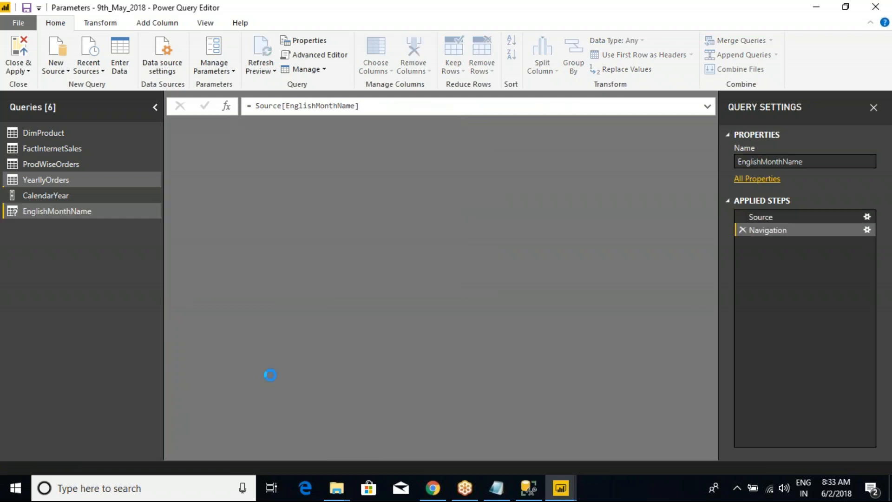
Start a new required parameter named YearValue with the type Any.
click(55, 180)
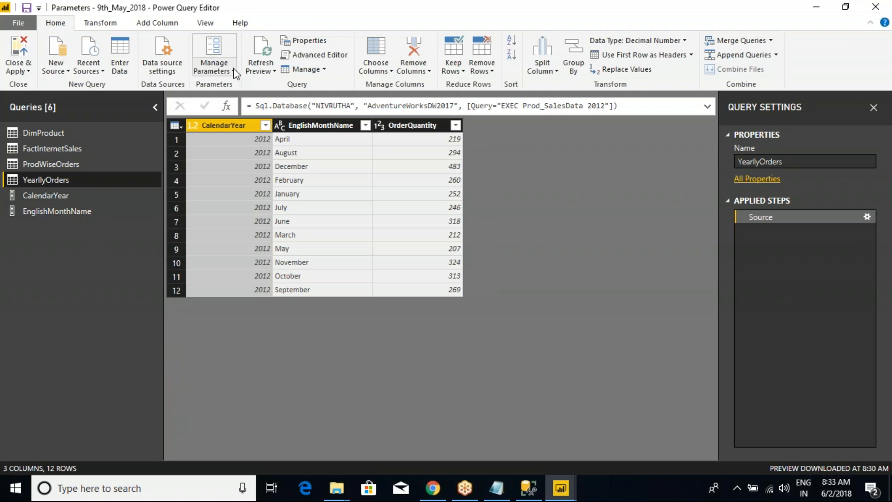
click(219, 70)
click(242, 114)
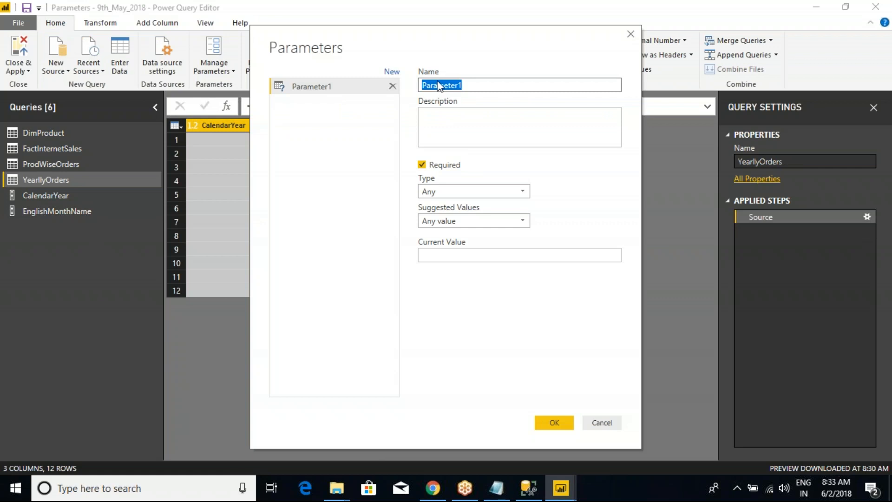
text(YearValue)
click(446, 191)
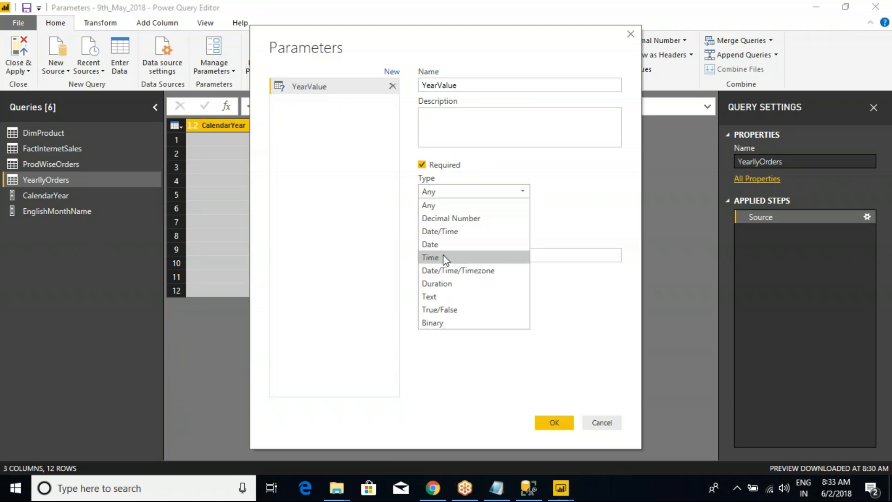
click(440, 206)
Use the CalendarYear query for YearValue's suggested values, set its current value to 2011, and create the parameter.
click(442, 221)
click(443, 262)
click(479, 251)
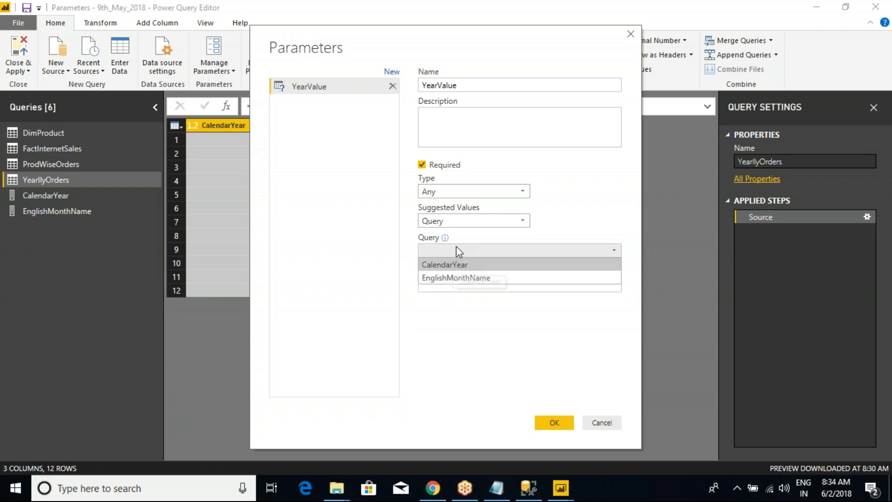
click(446, 266)
key(Tab)
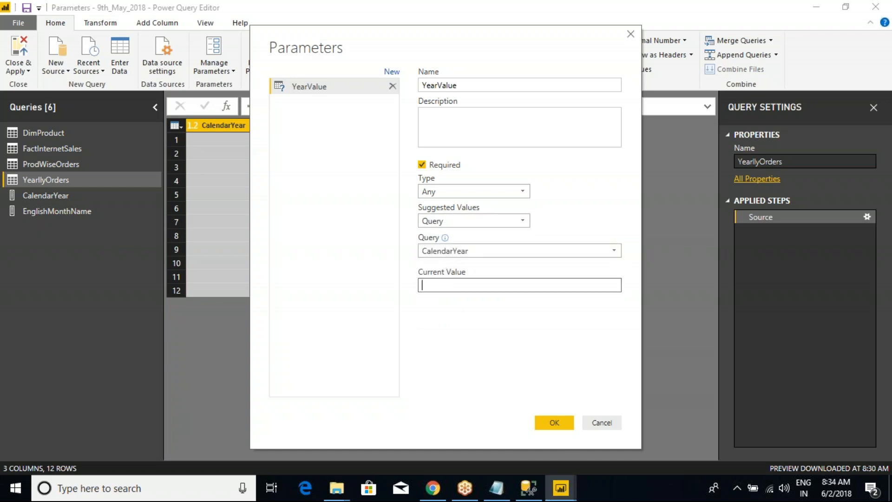
text(2011)
click(551, 422)
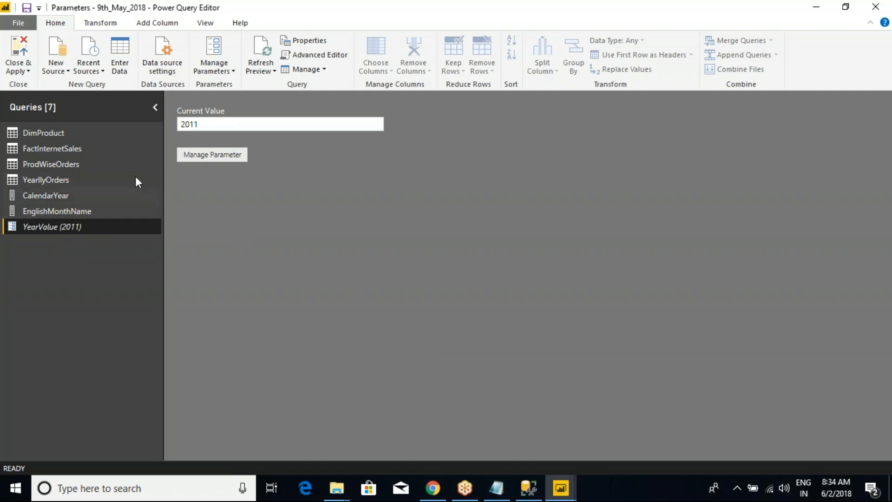
Change YearValue's suggested values to Any value and set its current value to 2012.
click(211, 152)
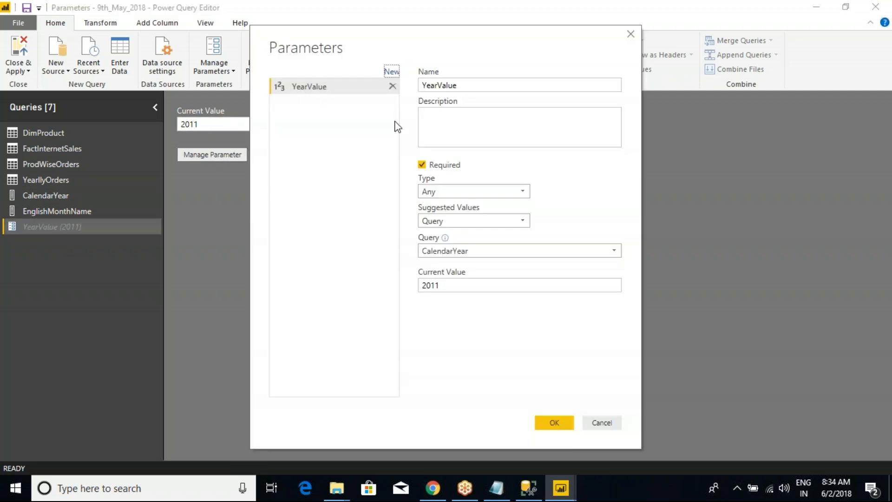
click(449, 222)
click(441, 233)
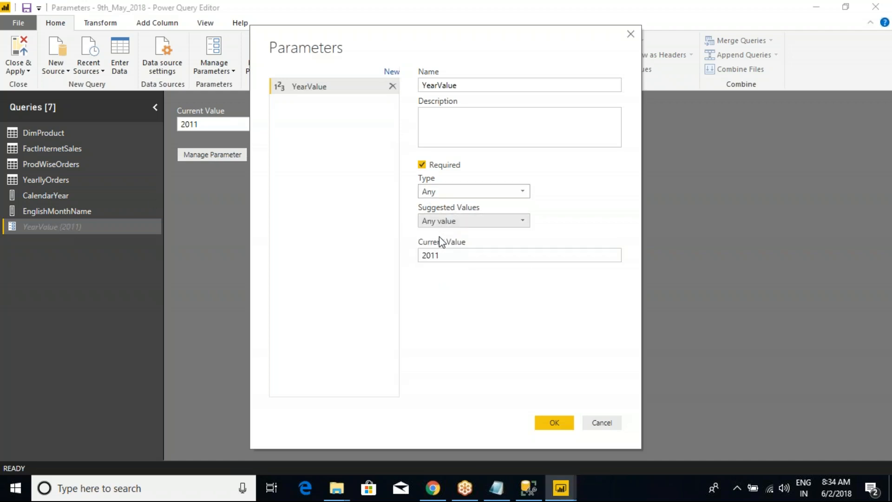
click(444, 256)
key(BackSpace)
text(2)
click(539, 419)
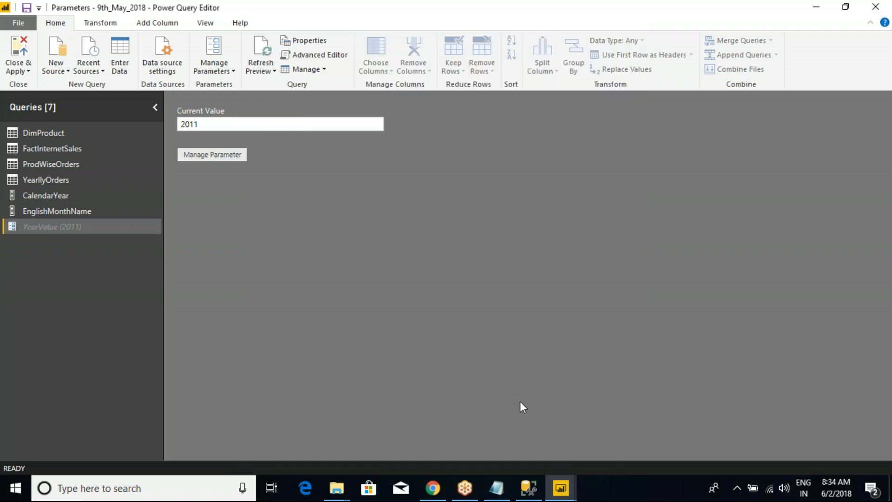
click(191, 124)
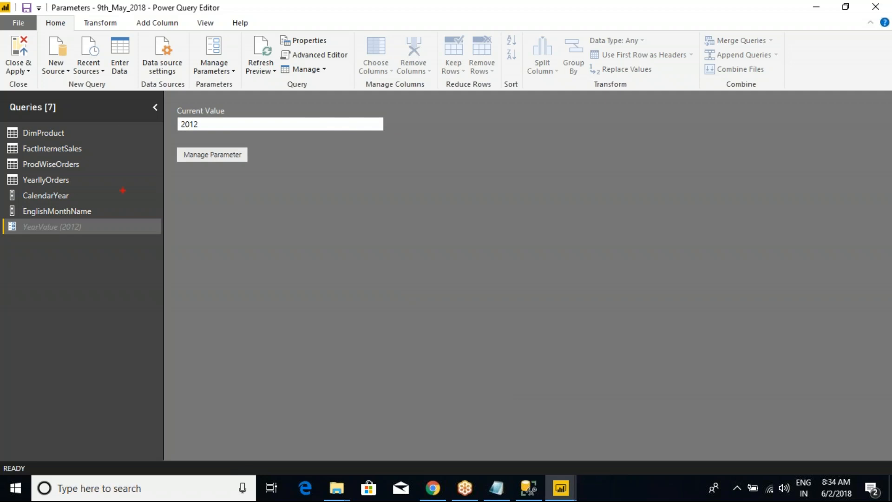
mouse_move(100, 227)
mouse_down()
mouse_move(175, 224)
mouse_move(219, 202)
mouse_move(201, 197)
mouse_move(231, 227)
mouse_up()
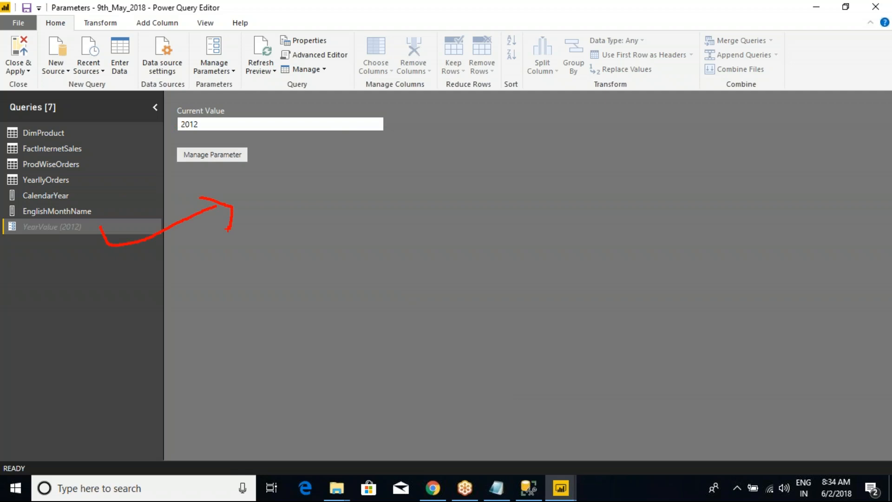
key(Escape)
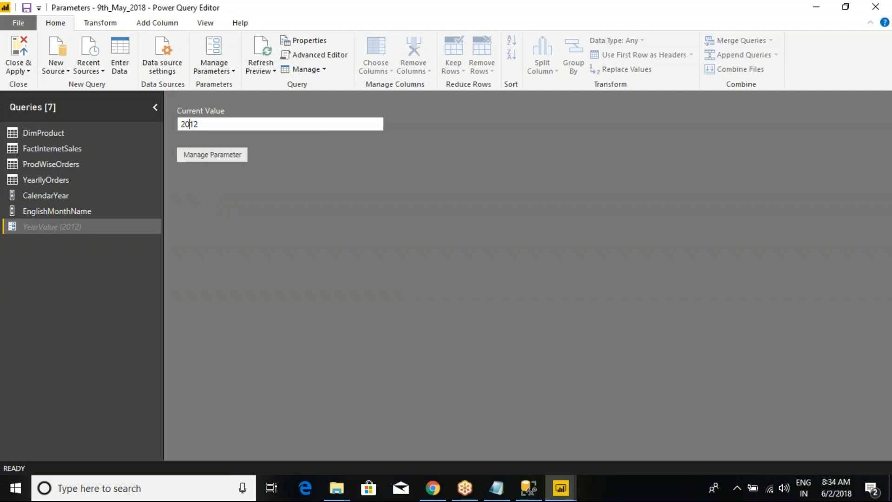
Filter YearllyOrders to keep only rows where CalendarYear equals 2013.
click(43, 180)
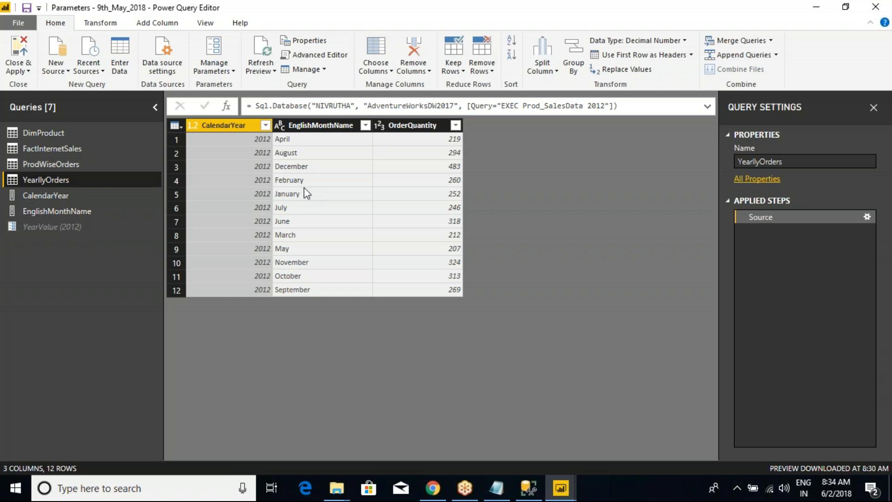
mouse_move(184, 113)
mouse_down()
mouse_move(258, 177)
mouse_move(273, 311)
mouse_up()
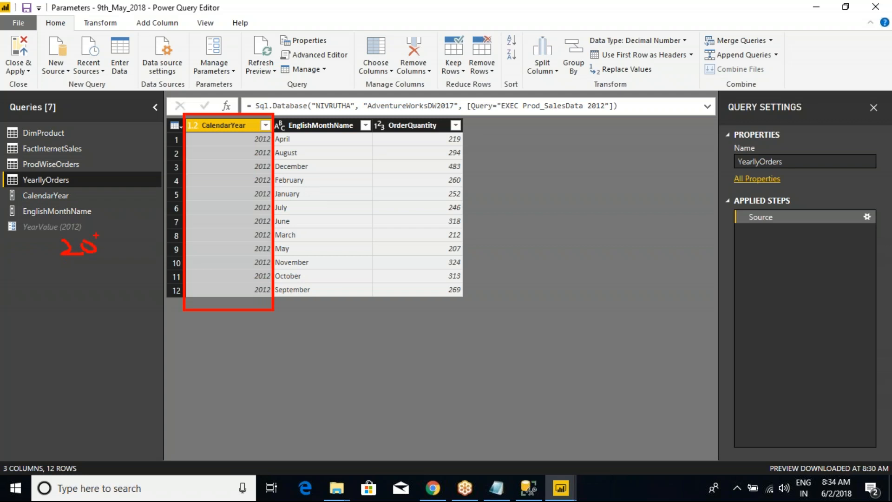
mouse_move(120, 243)
mouse_down()
mouse_move(132, 108)
mouse_move(208, 114)
mouse_up()
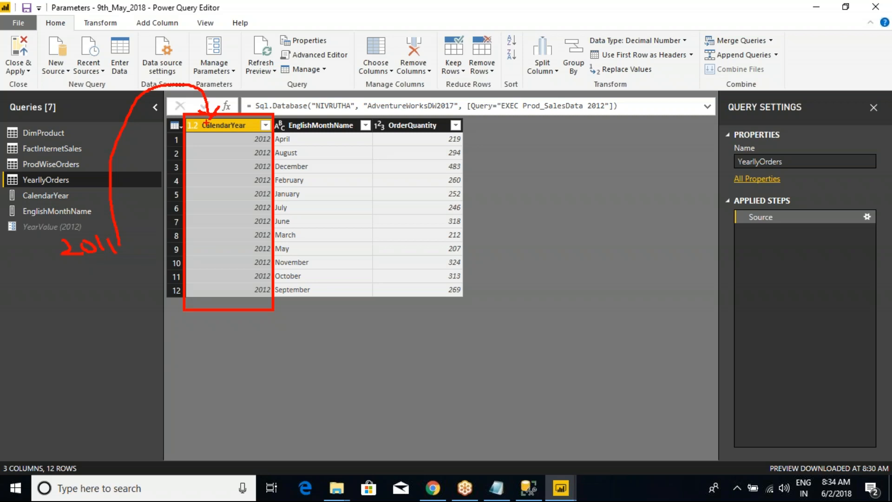
key(Escape)
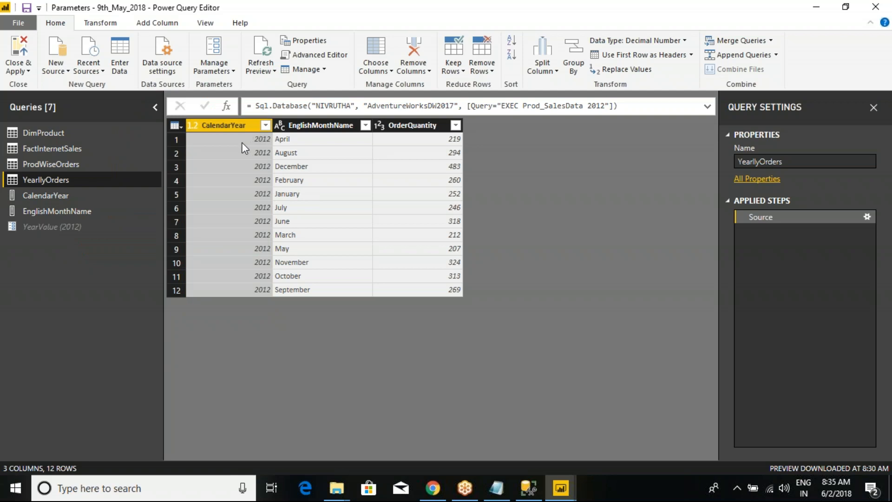
click(265, 125)
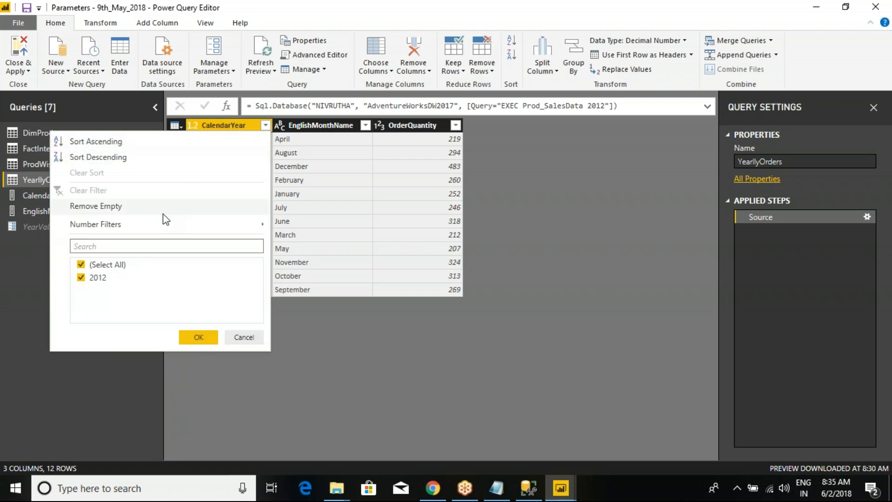
mouse_move(160, 226)
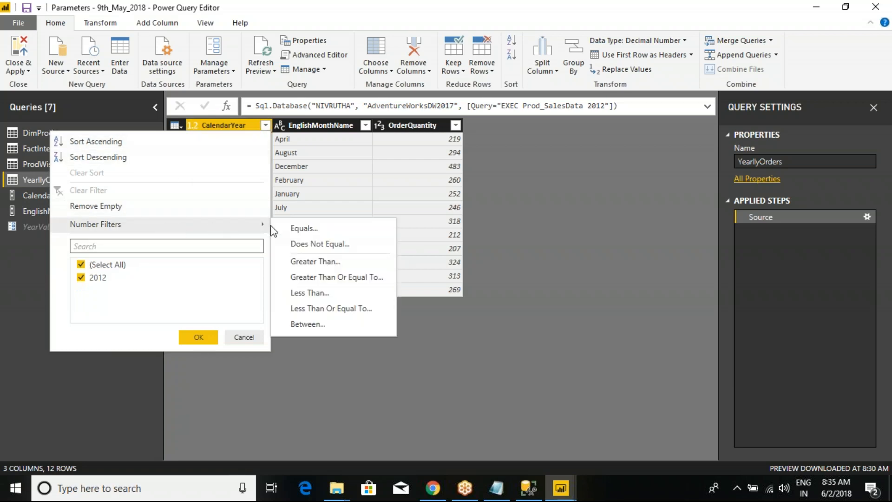
click(312, 228)
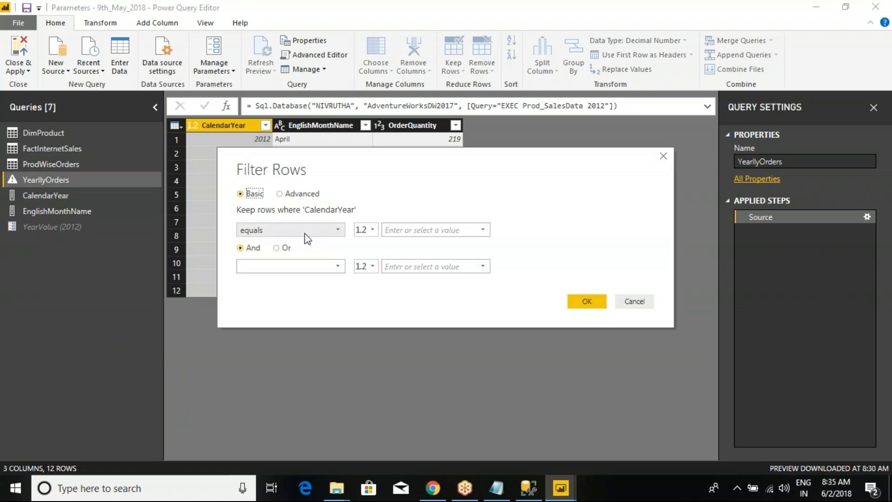
click(372, 230)
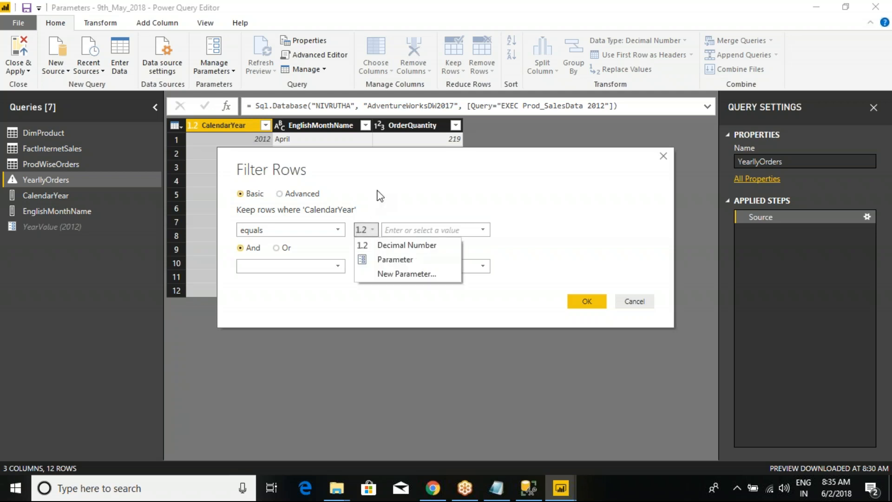
click(378, 196)
click(401, 232)
text(2013)
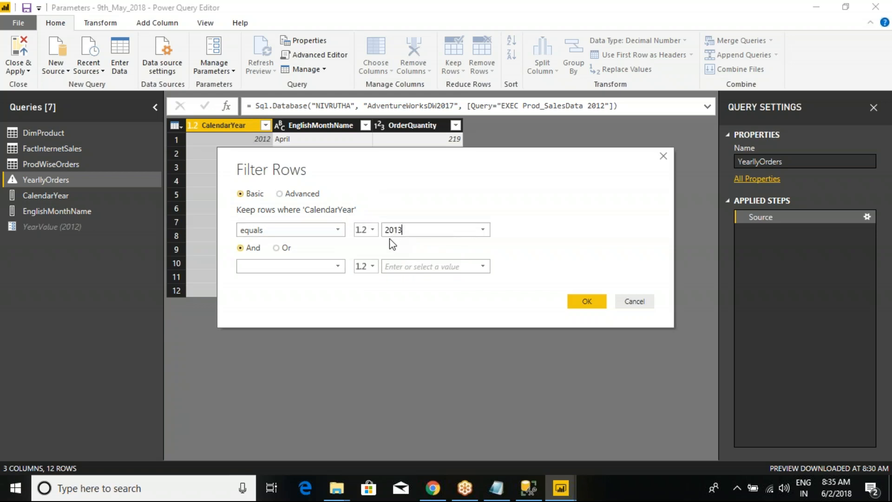
click(588, 302)
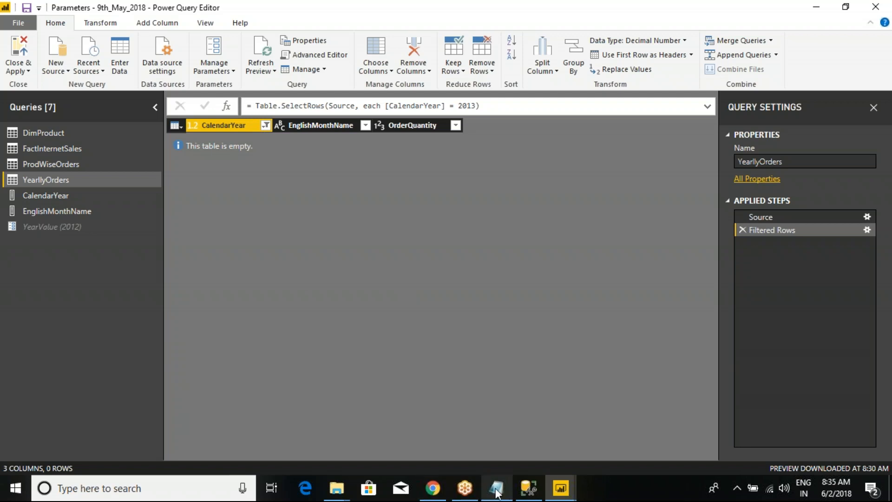
Run EXEC Prod_SalesData 2012 in SQL Server Management Studio to check its results, and return to Power Query Editor.
click(528, 488)
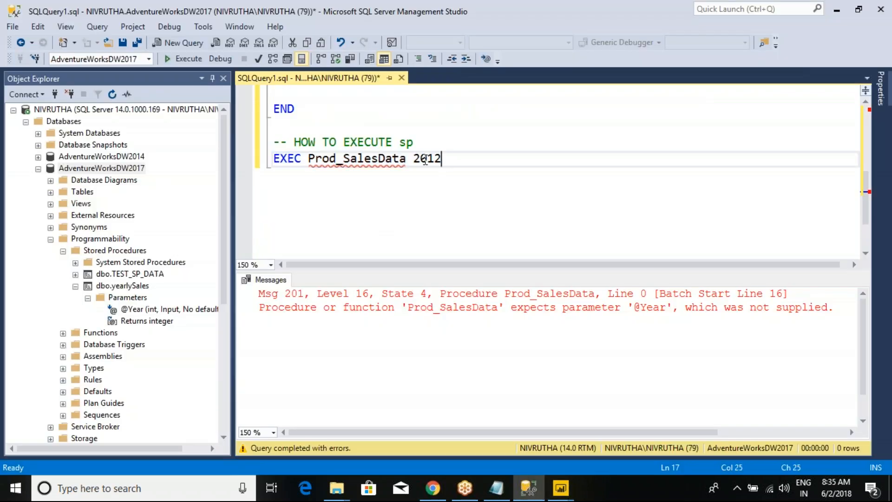
drag(454, 159, 245, 155)
click(190, 61)
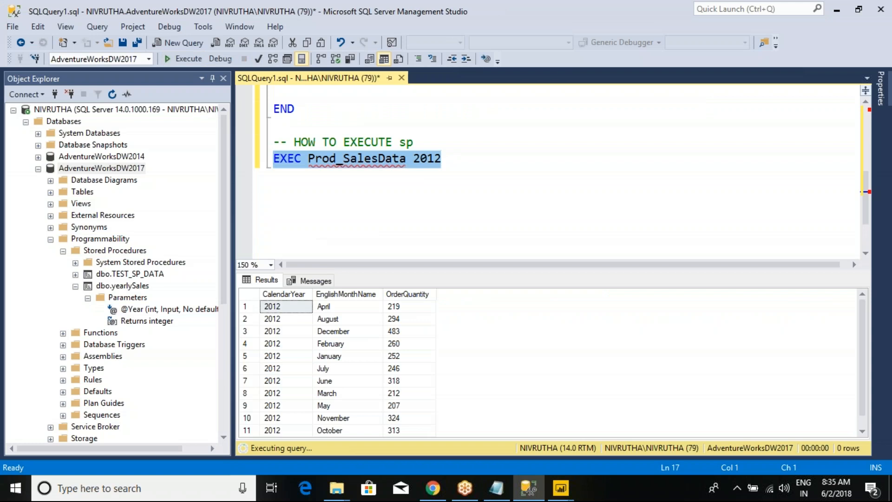
key(alt+Tab)
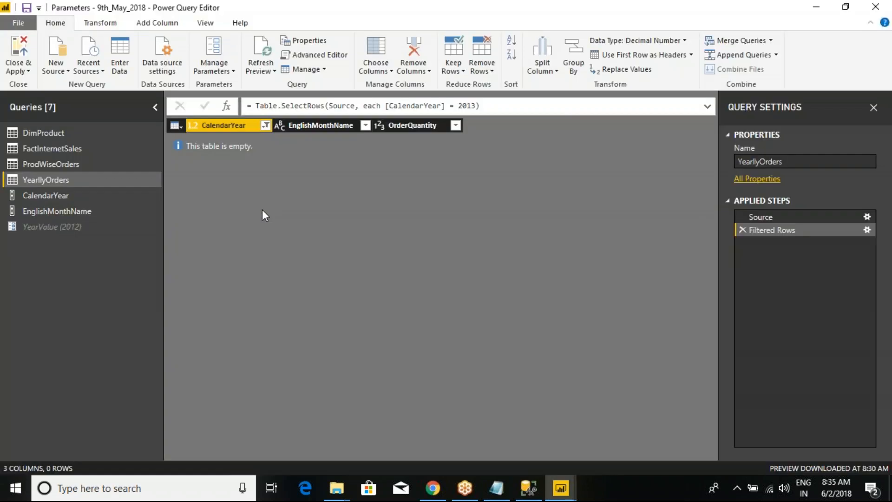
Clear the CalendarYear filter from the YearllyOrders query and check the year values available in that column.
click(266, 125)
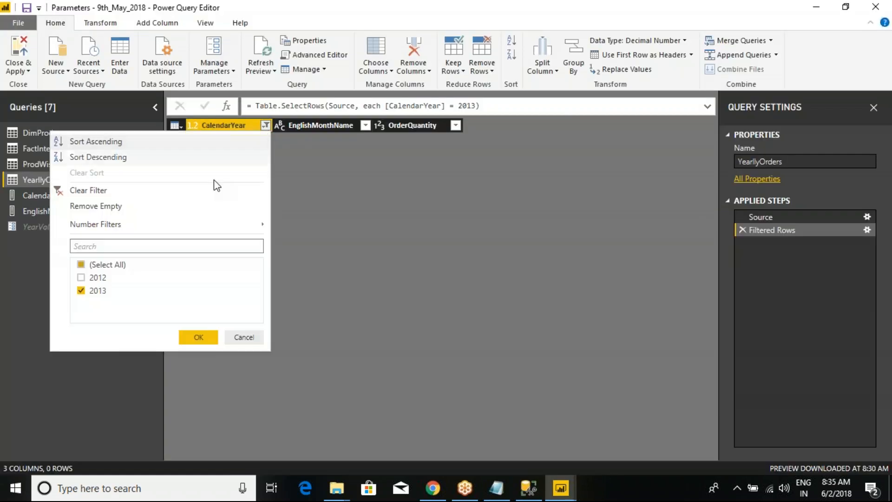
click(116, 191)
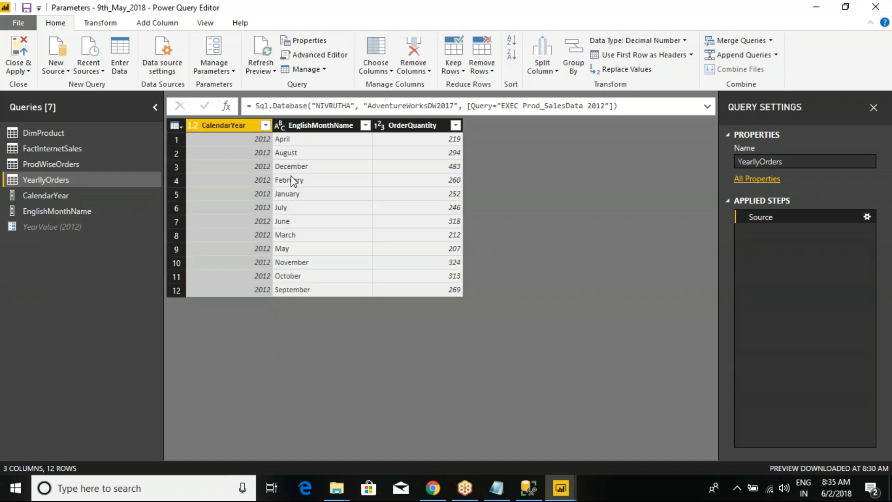
click(265, 125)
click(359, 295)
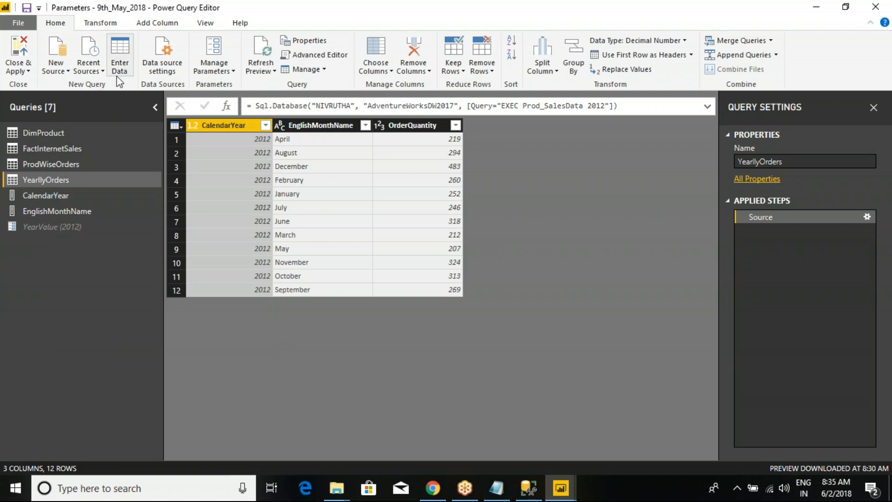
Import the DimDate table of AdventureWorksDW2017 from the recently used Local SQL database source.
click(98, 72)
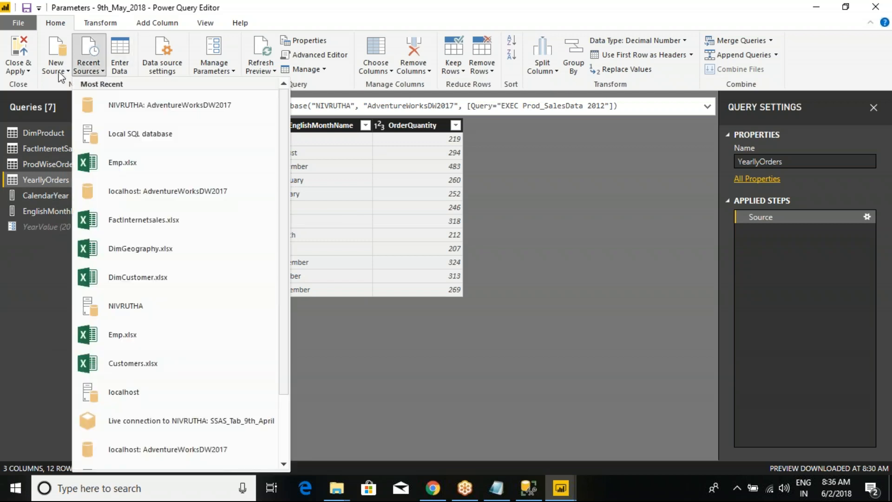
click(59, 71)
click(88, 70)
click(128, 135)
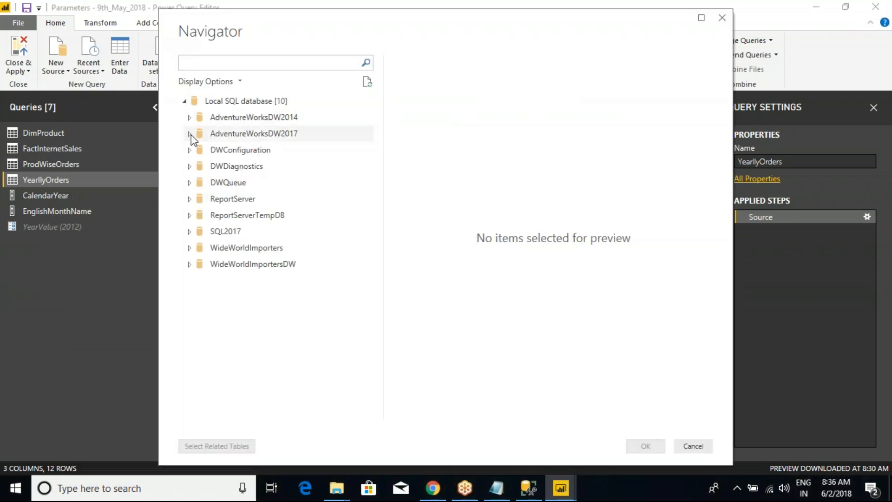
click(190, 134)
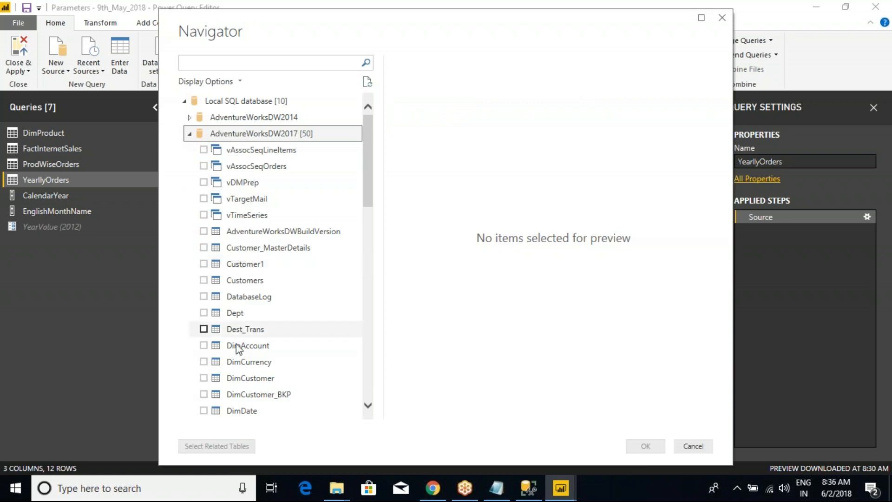
click(203, 411)
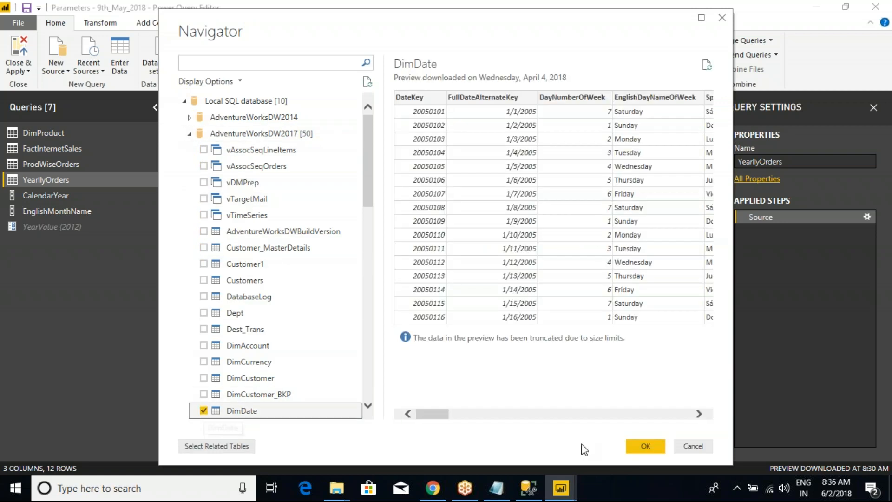
click(644, 445)
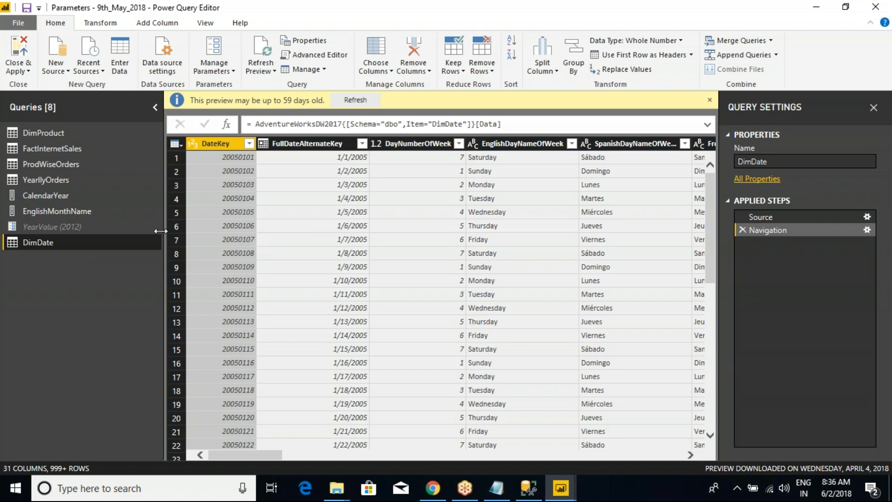
Load all CalendarYear values in DimDate and filter the table to keep only the 2010 rows.
drag(258, 454, 430, 450)
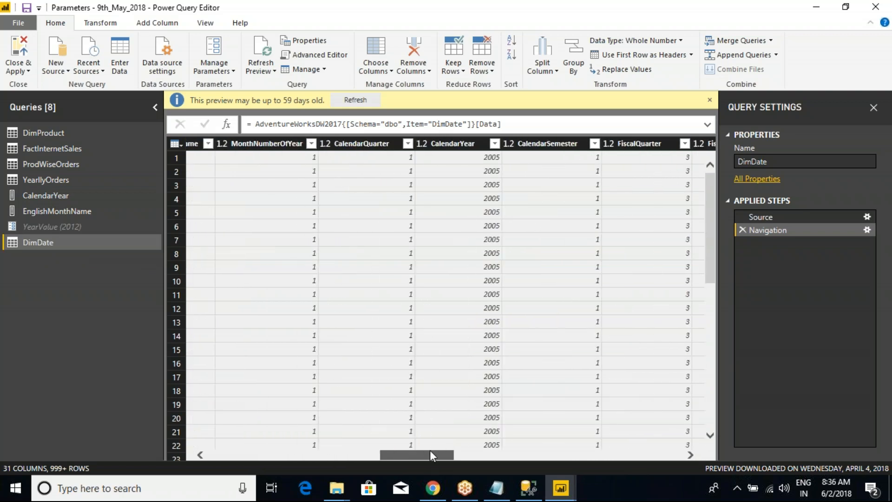
click(494, 144)
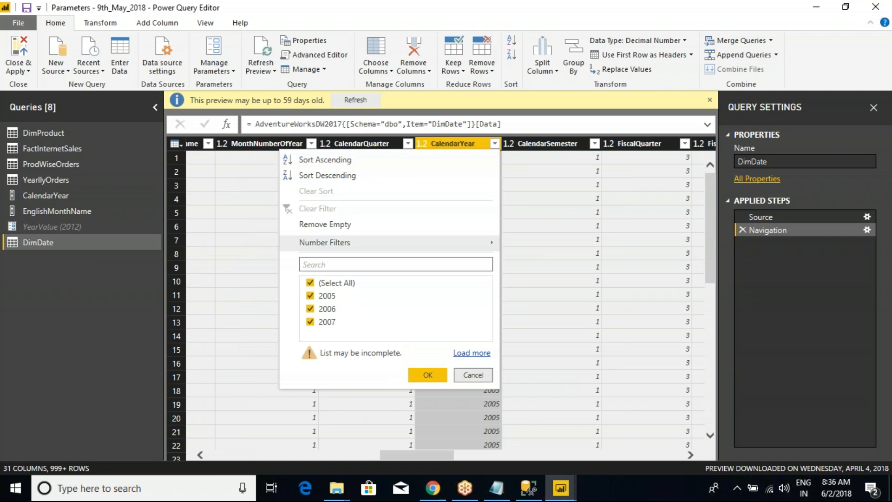
click(473, 375)
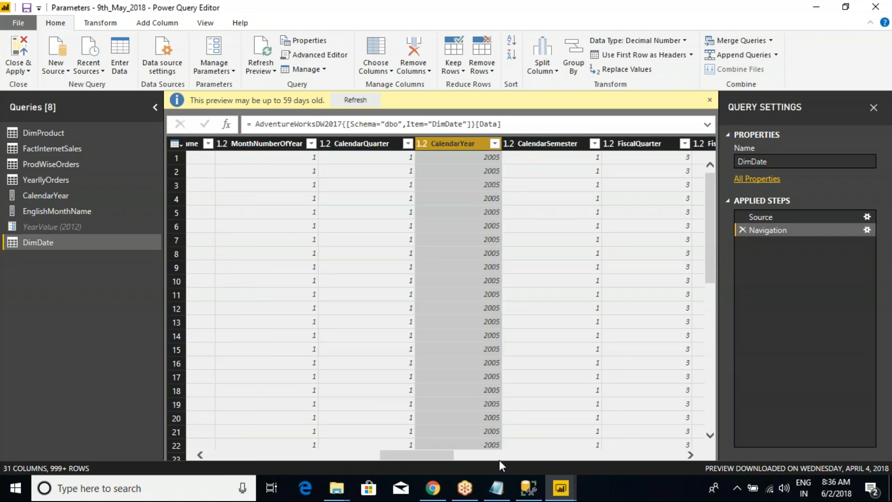
click(466, 493)
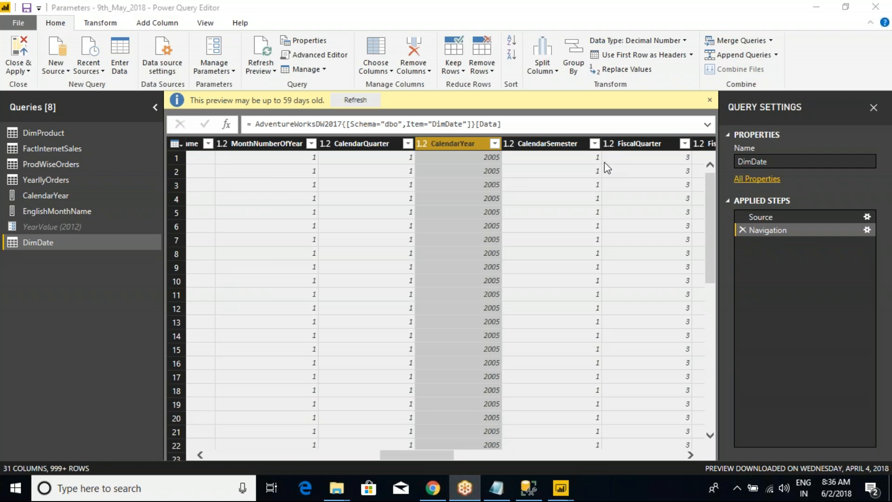
click(493, 143)
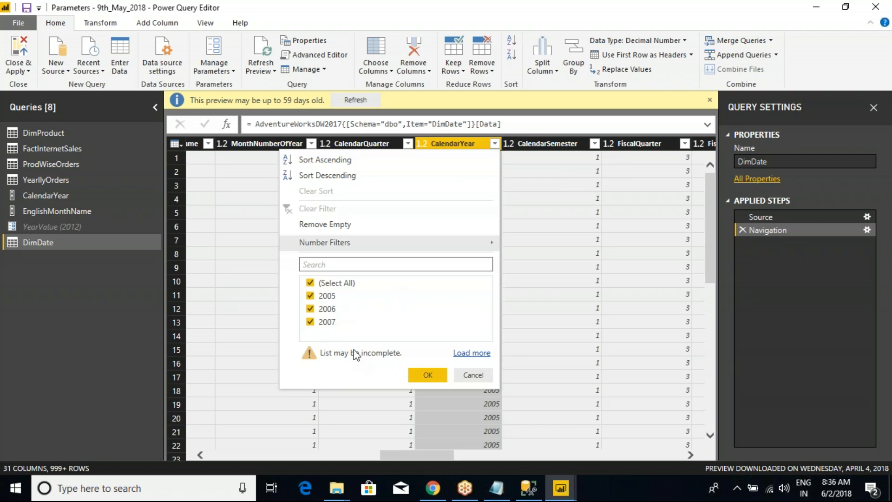
click(472, 352)
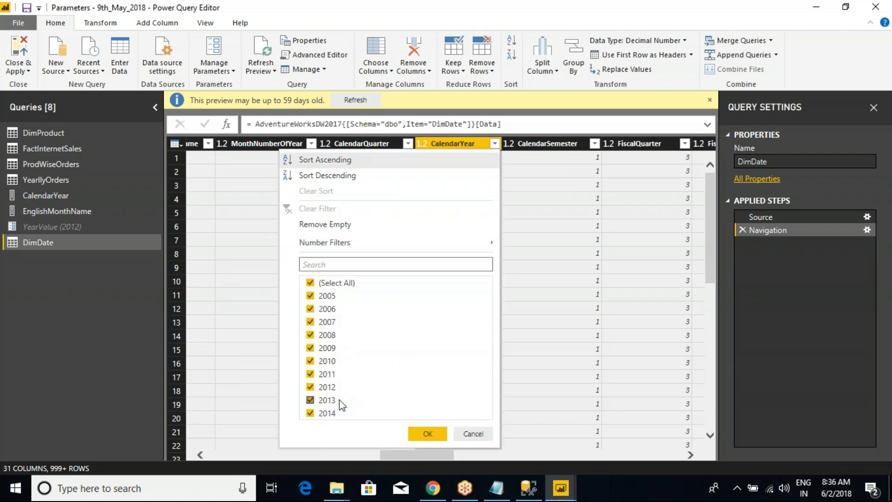
click(310, 282)
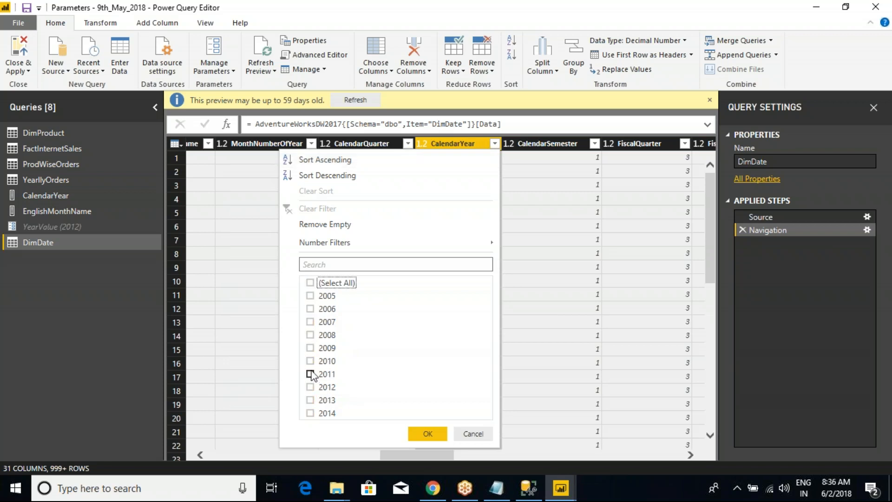
click(310, 361)
click(426, 434)
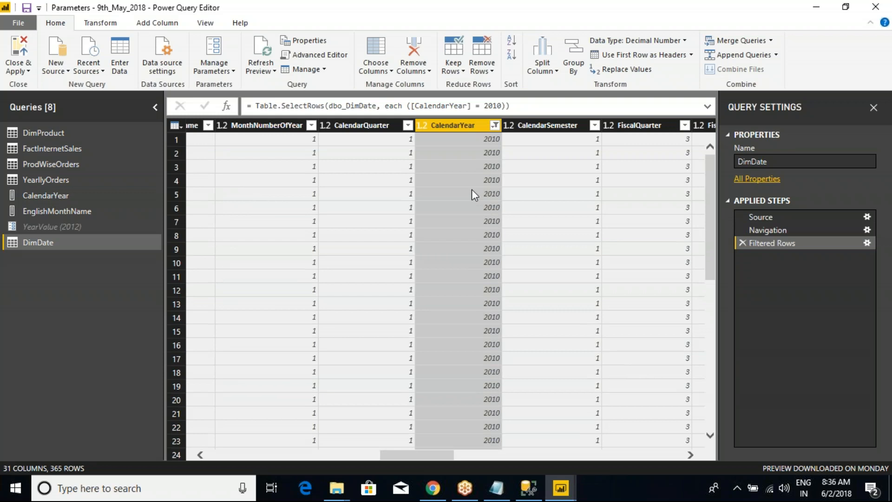
key(ctrl+2)
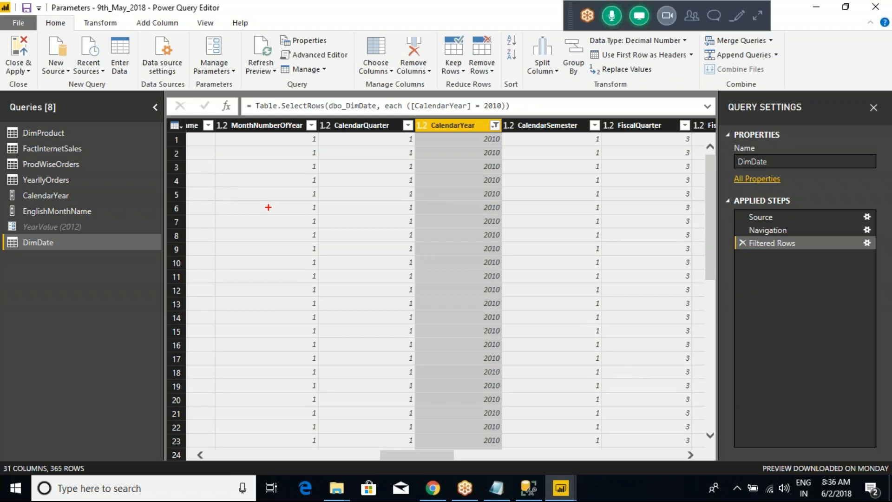
mouse_move(82, 229)
mouse_down()
mouse_move(177, 224)
mouse_move(343, 66)
mouse_move(423, 101)
mouse_move(425, 115)
mouse_up()
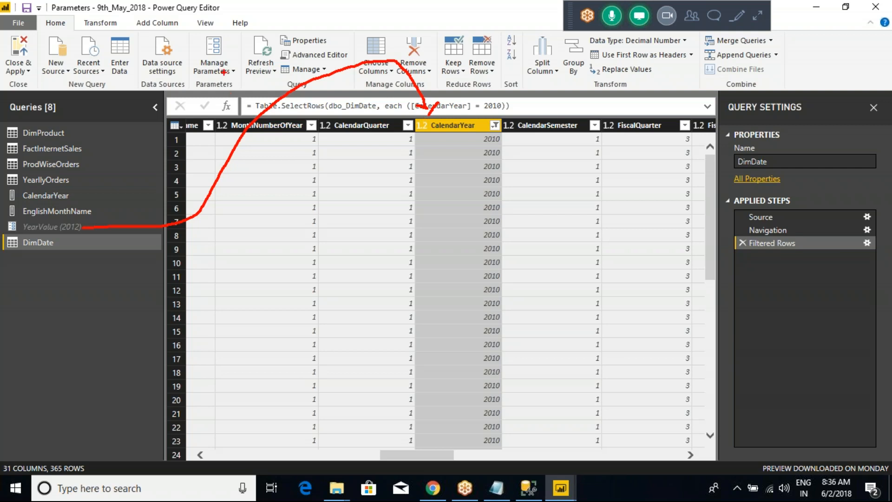
drag(219, 63, 216, 119)
drag(204, 108, 219, 120)
key(Escape)
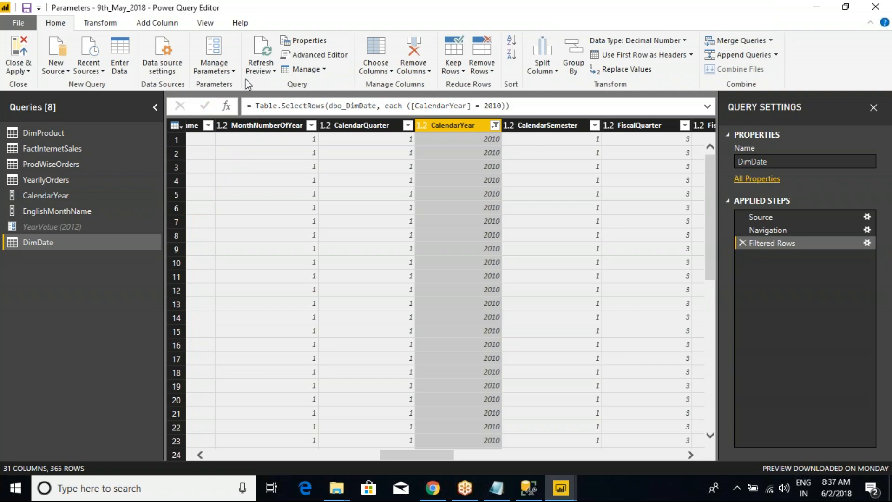
Review the YearValue parameter's name, type, suggested values and current value without changing anything.
click(231, 70)
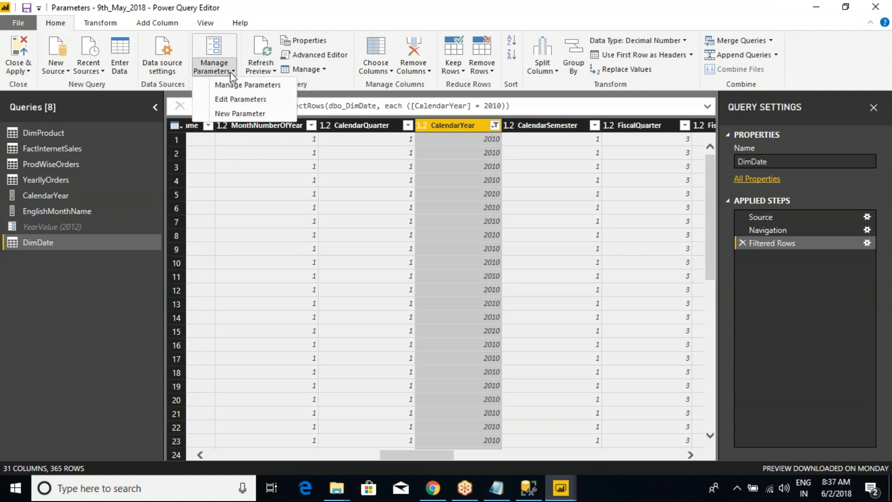
click(246, 100)
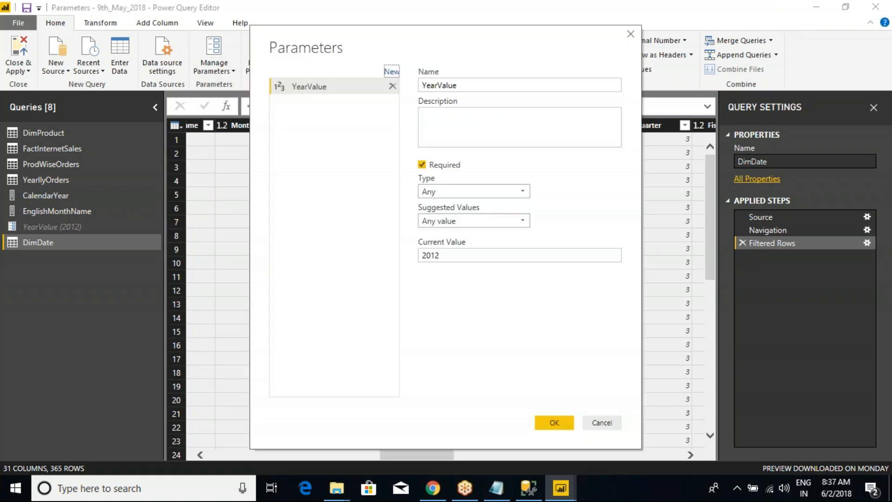
click(430, 86)
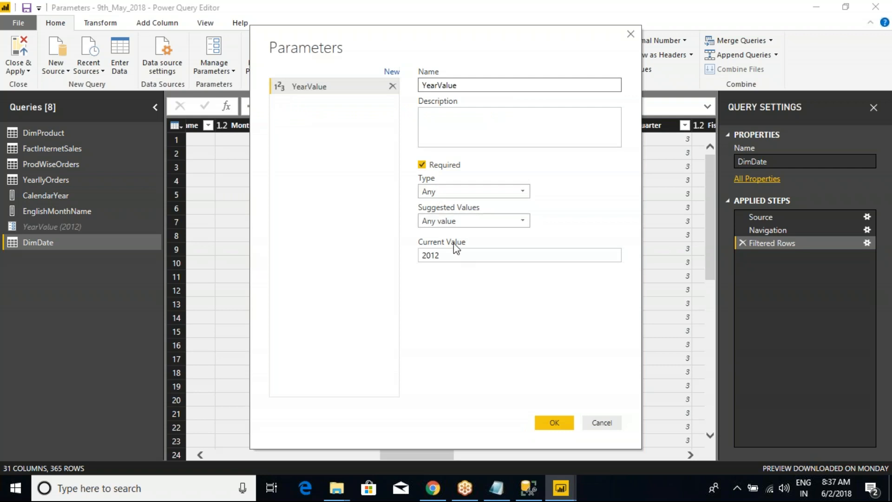
click(599, 422)
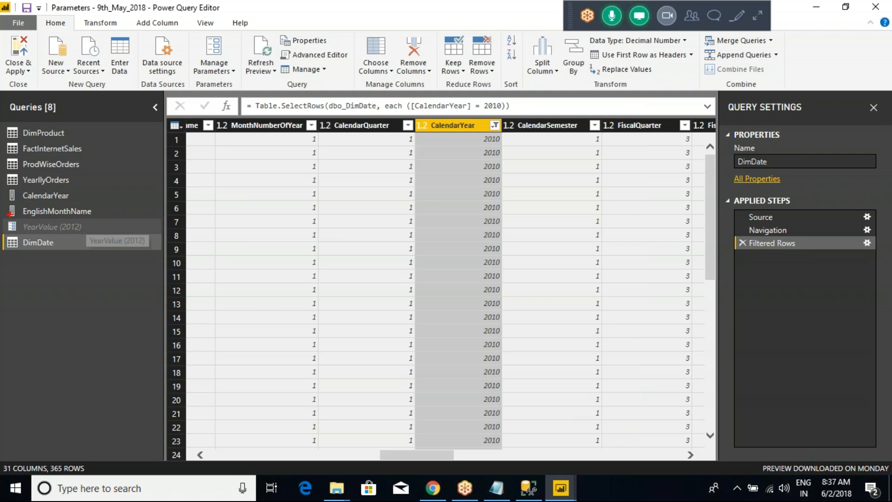
mouse_move(6, 214)
mouse_down()
mouse_move(74, 241)
mouse_move(115, 243)
mouse_move(395, 87)
mouse_move(390, 100)
mouse_move(411, 104)
mouse_up()
key(Escape)
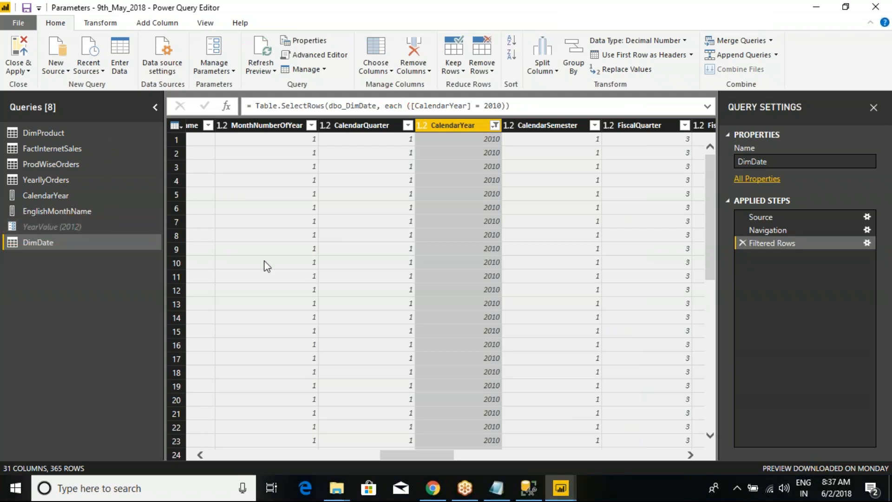
Clear DimDate's 2010 filter and filter its rows to those where CalendarYear equals the YearValue parameter.
click(496, 126)
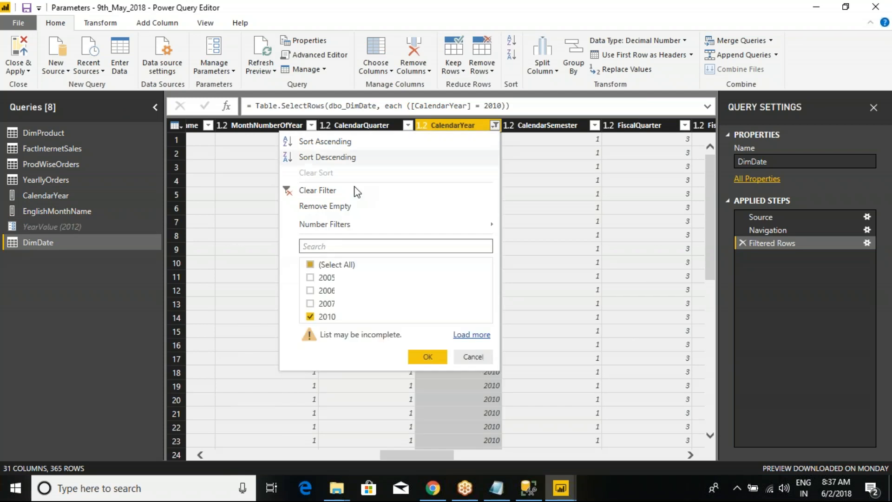
click(315, 190)
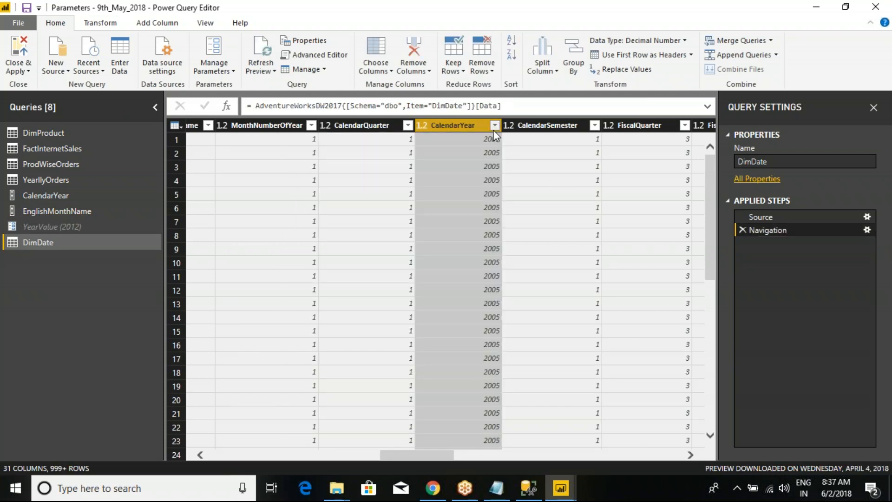
click(495, 126)
mouse_move(394, 224)
click(531, 230)
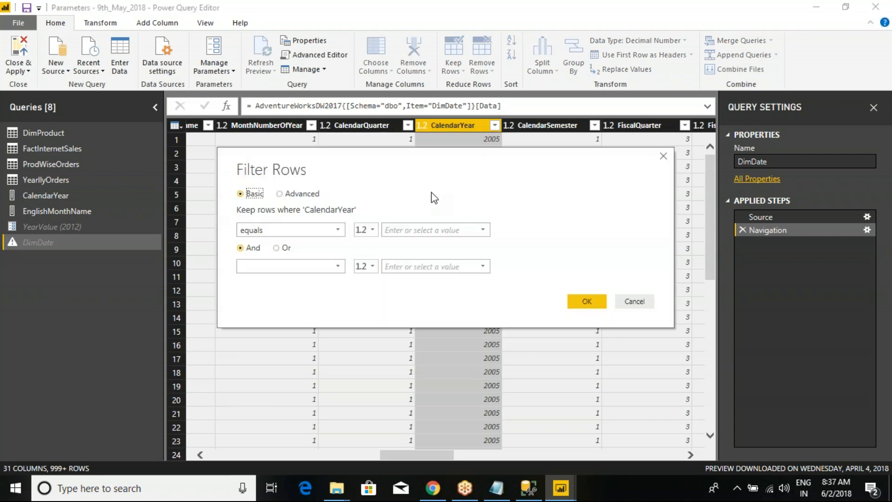
click(374, 230)
click(392, 257)
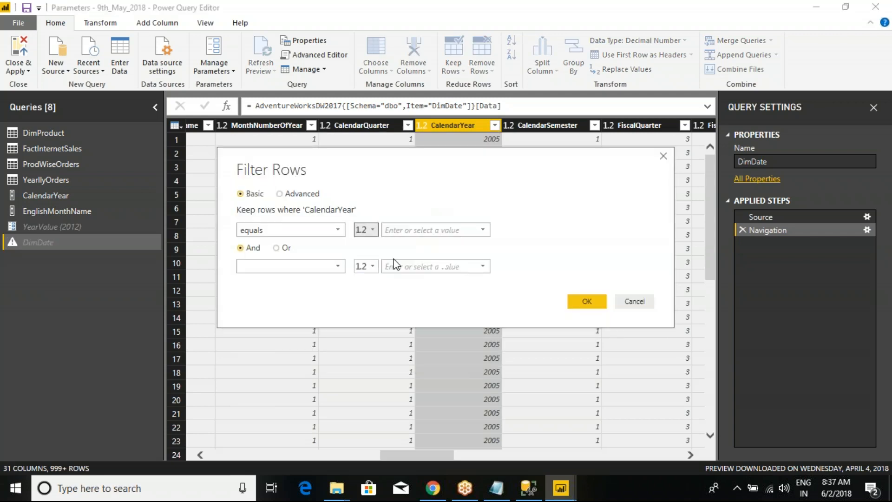
click(586, 303)
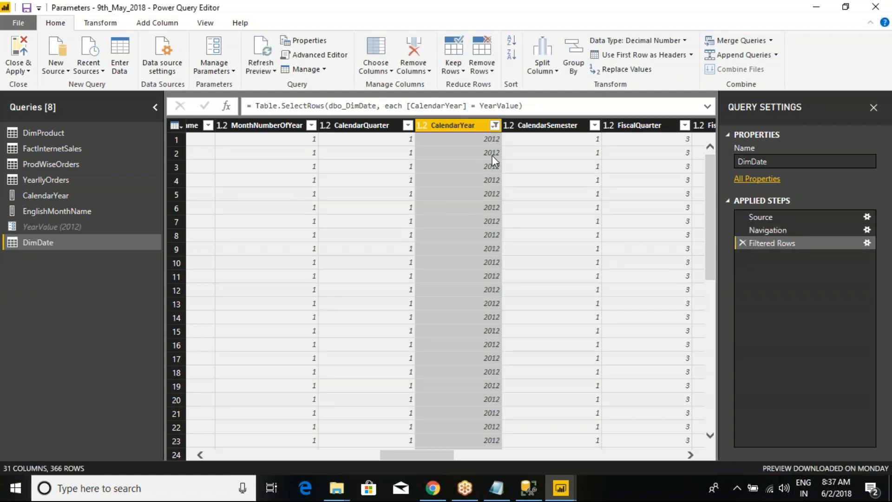
Set the YearValue parameter's current value to 2011 and open the CalendarYear query.
mouse_move(419, 134)
mouse_down()
mouse_move(486, 186)
mouse_move(507, 420)
mouse_up()
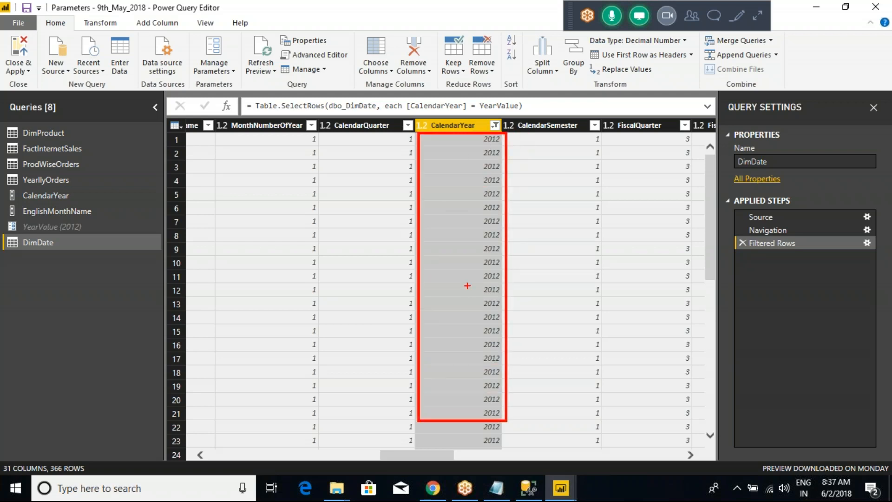
click(70, 226)
click(214, 124)
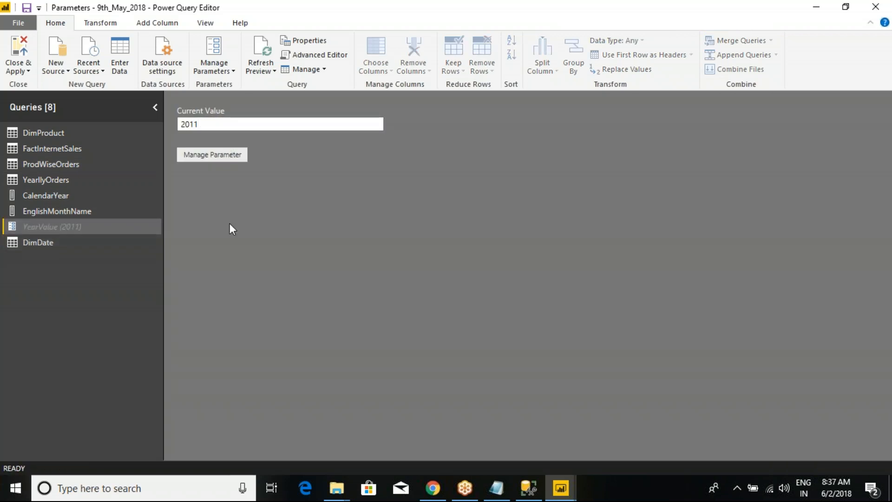
click(43, 197)
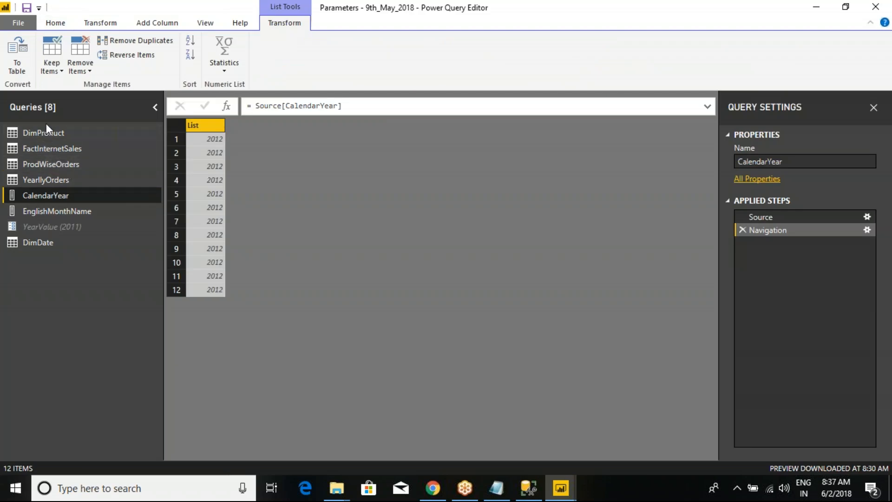
Keep only the FullDateAlternateKey, CalendarQuarter, CalendarYear and CalendarSemester columns in the DimDate query.
click(40, 242)
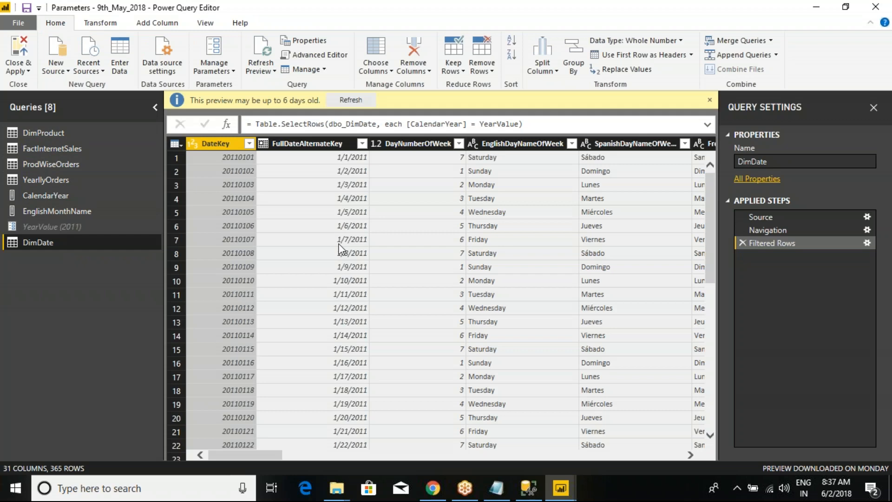
drag(253, 455, 374, 447)
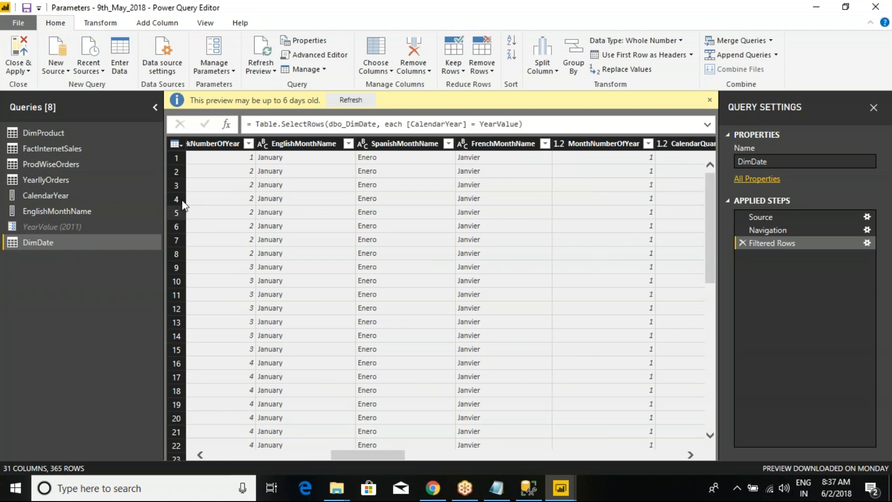
click(179, 145)
click(213, 271)
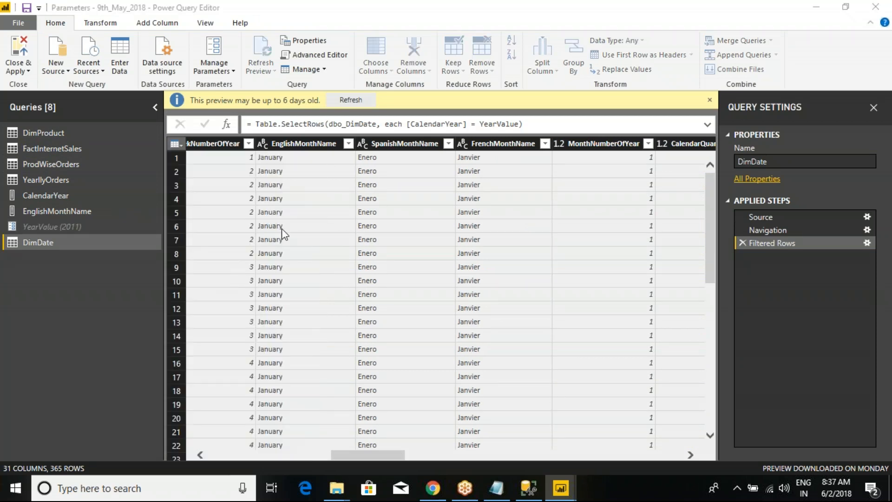
click(361, 122)
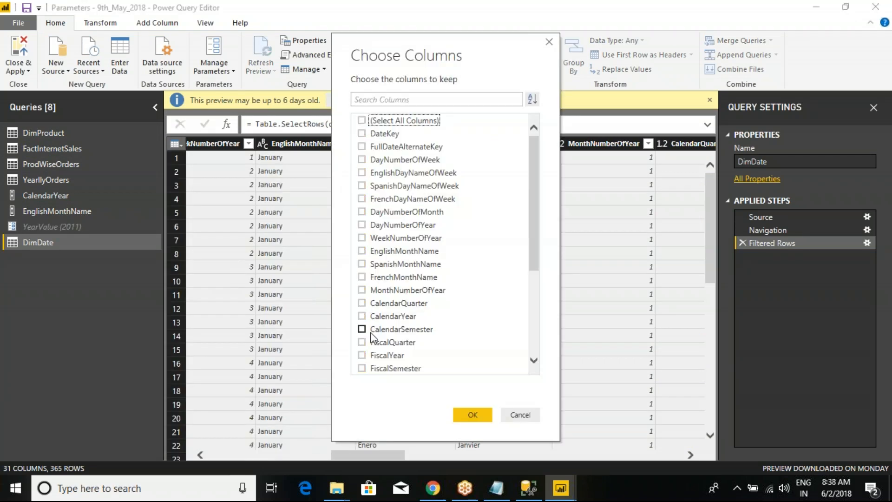
click(362, 316)
click(361, 303)
click(362, 329)
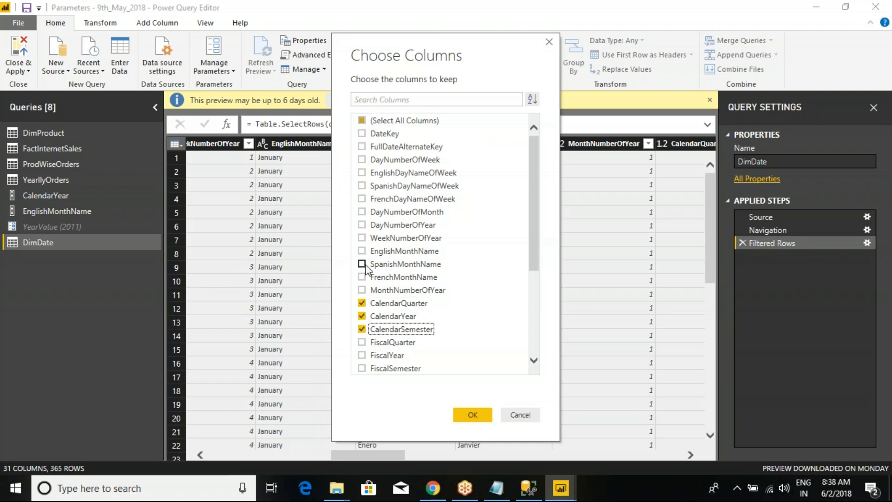
click(361, 146)
click(473, 415)
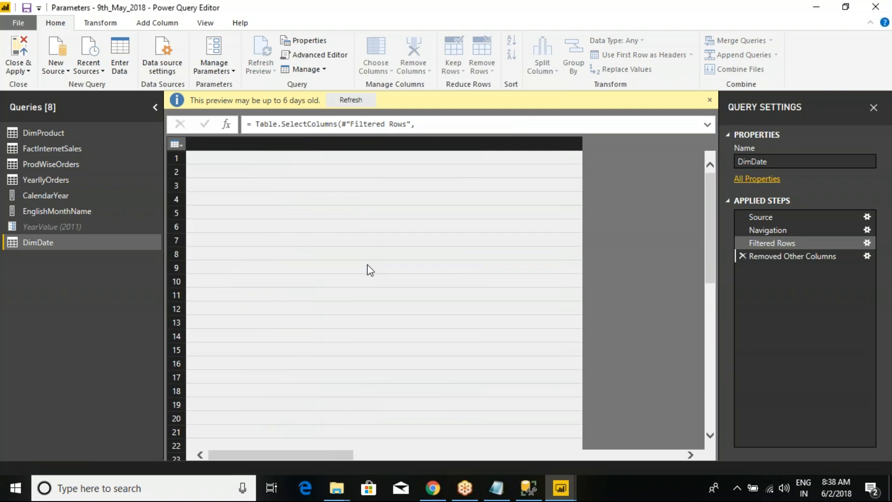
click(436, 250)
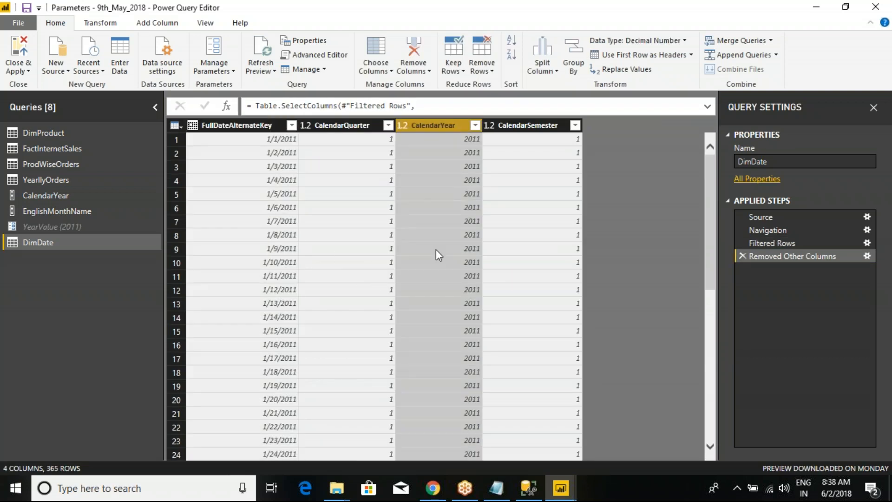
Set the YearValue parameter's current value to 2005 and check the CalendarYear column in DimDate.
click(41, 227)
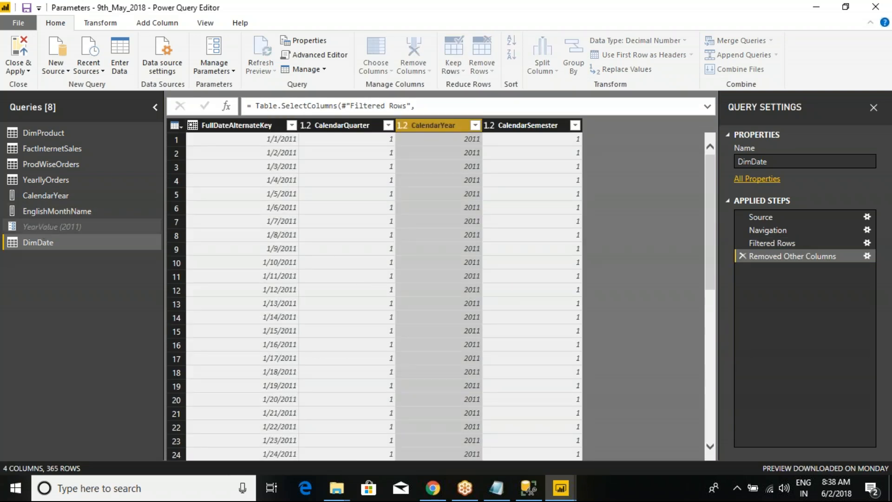
click(205, 124)
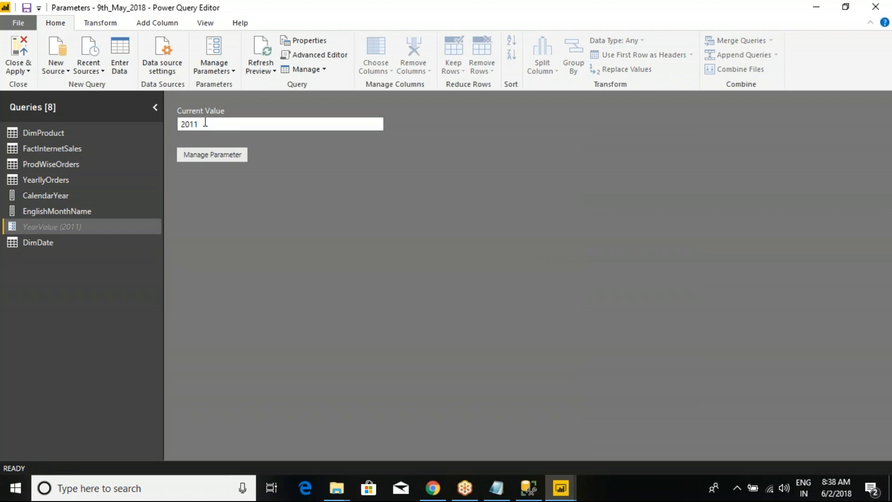
text(05)
click(43, 242)
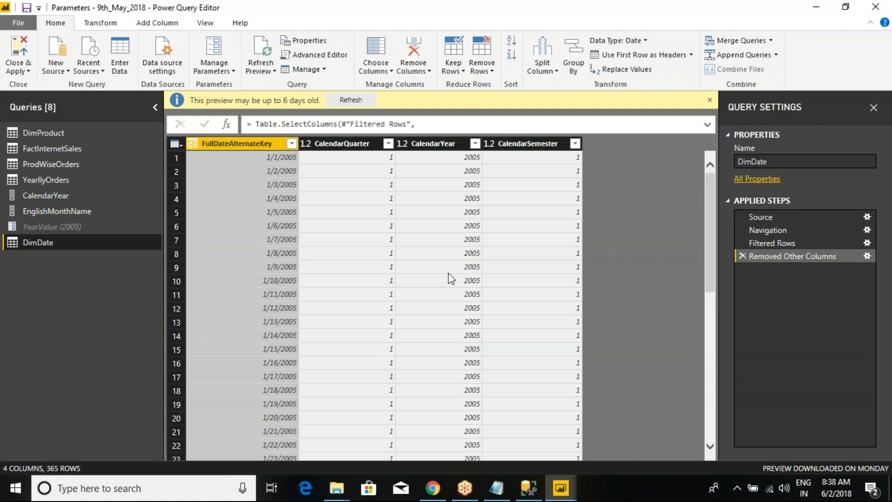
click(441, 145)
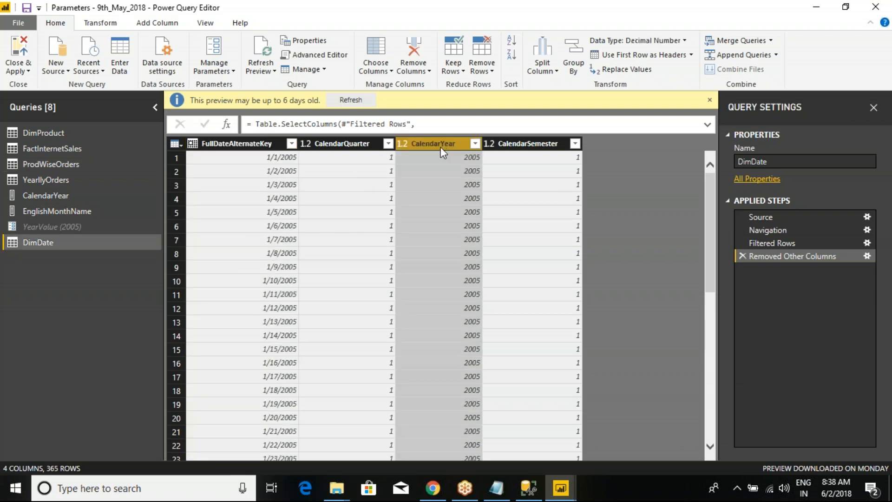
key(ctrl+2)
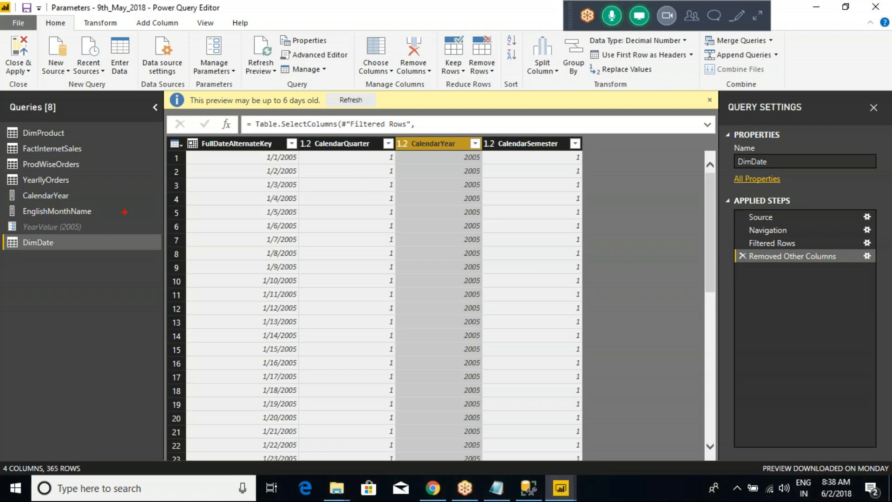
mouse_move(1, 214)
mouse_down()
mouse_move(14, 232)
mouse_move(95, 240)
mouse_move(281, 20)
mouse_move(399, 70)
mouse_move(421, 132)
mouse_up()
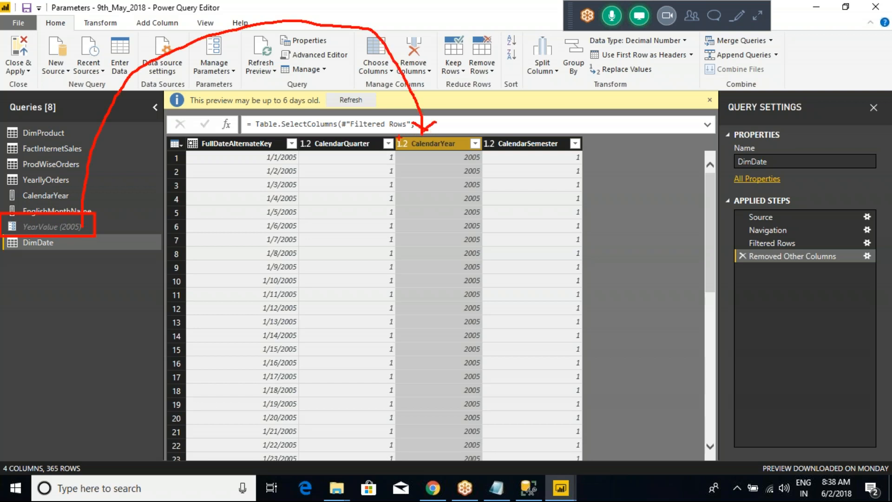
key(Escape)
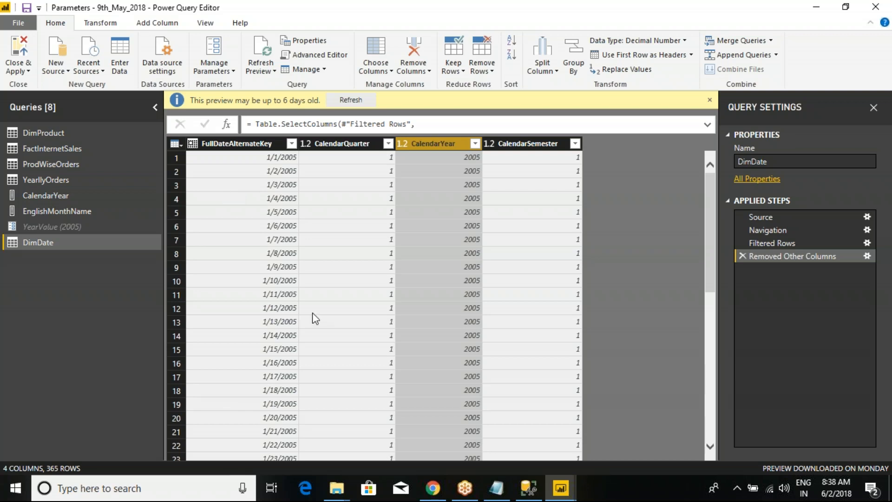
In the Class Notes in Notepad, replace the SQL and SSRS Parameters lines with "1.Parameters Can be used in COlumn Filters".
click(496, 488)
click(245, 321)
click(112, 262)
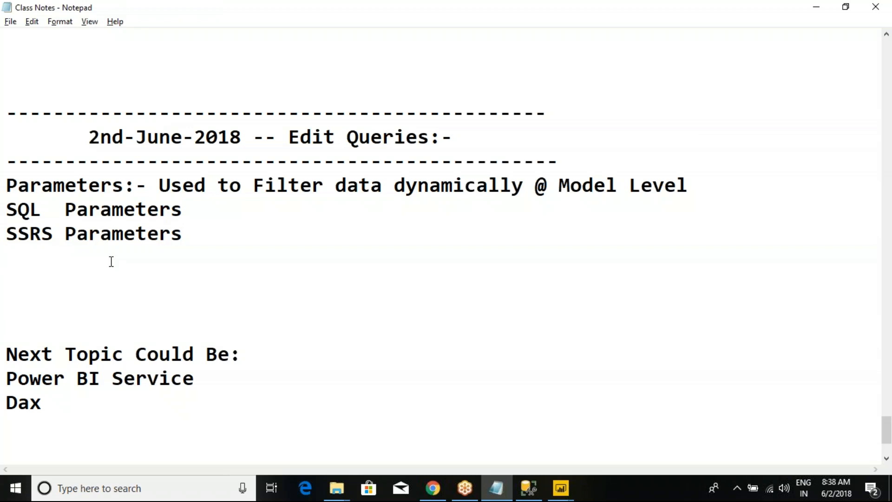
drag(184, 238, 6, 214)
key(BackSpace)
text(Parameters Can b)
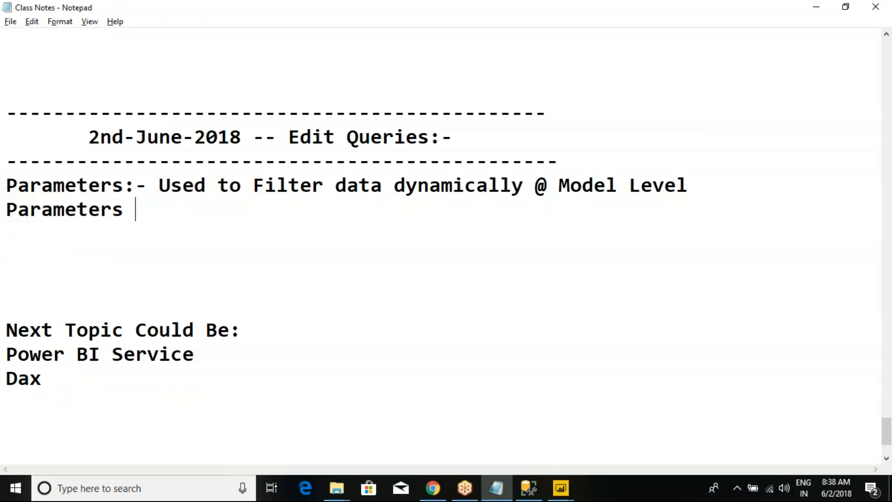
text(e use)
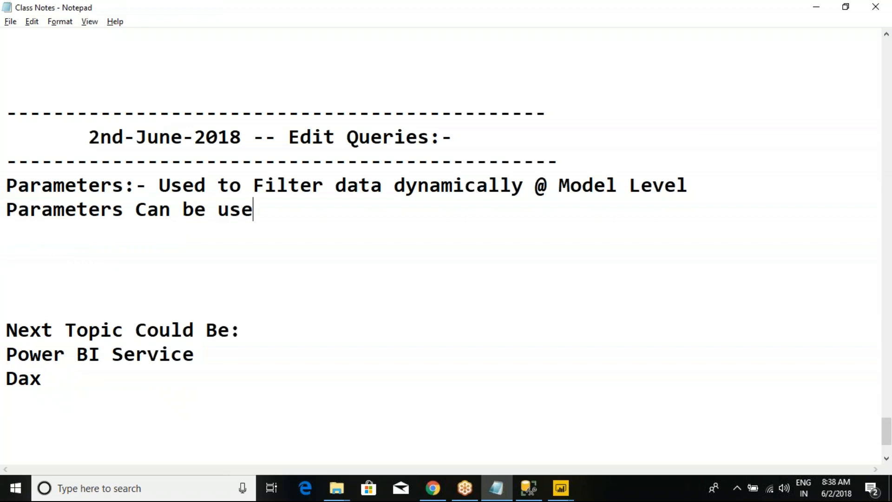
text(d in COlumn Filters)
key(Return)
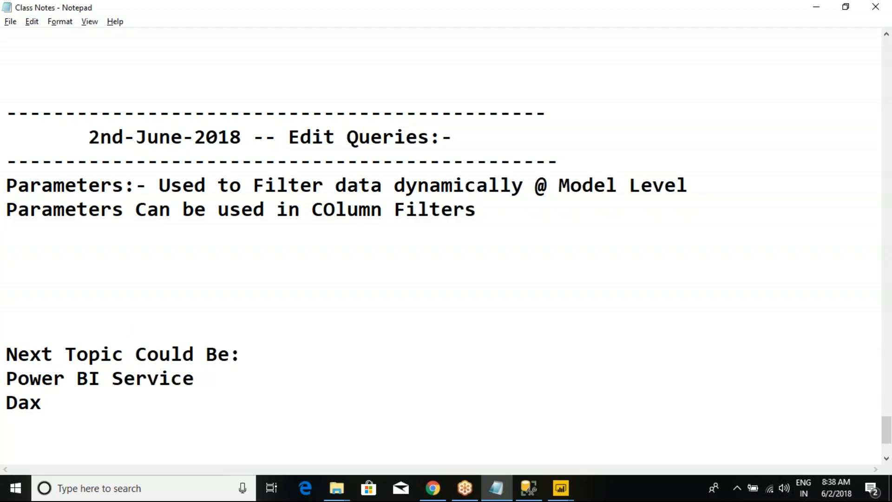
text(1.)
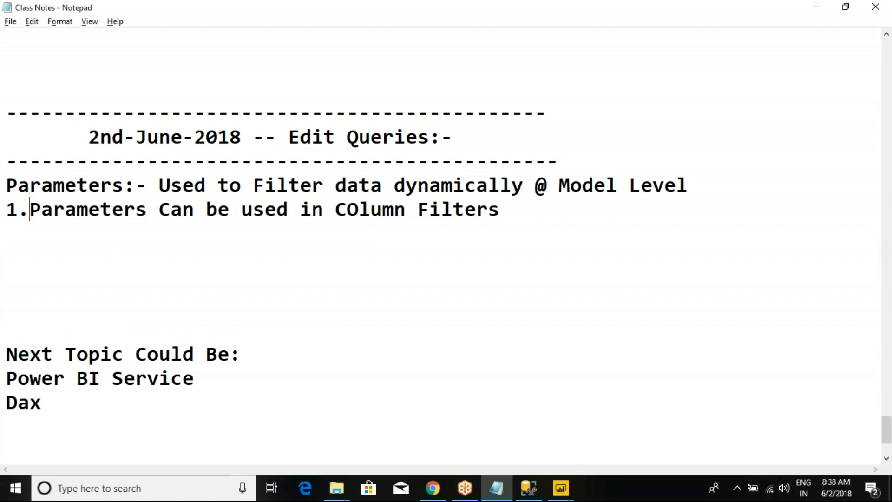
Add a second numbered note reading "2.Parameters can be handy in Templates." under the column filters line.
click(49, 234)
text(2. Template)
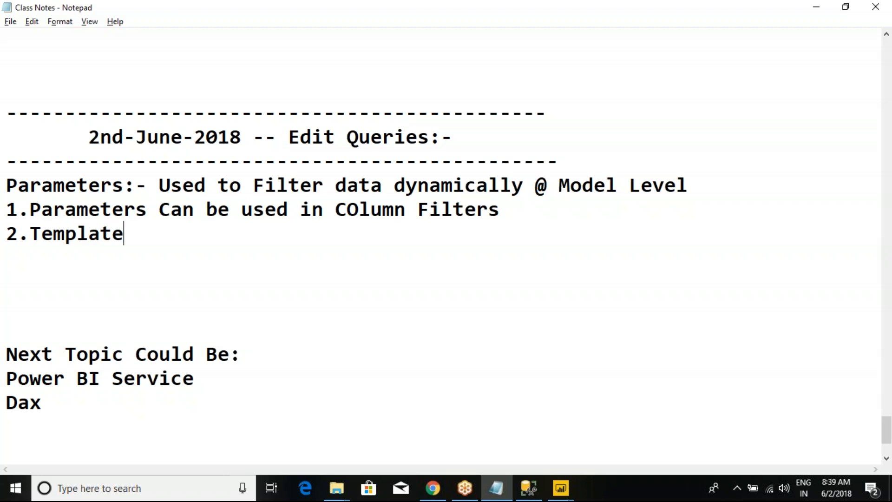
key(BackSpace)
key(BackSpace)
key(BackSpace)
key(BackSpace)
key(BackSpace)
key(BackSpace)
key(BackSpace)
key(BackSpace)
text(P)
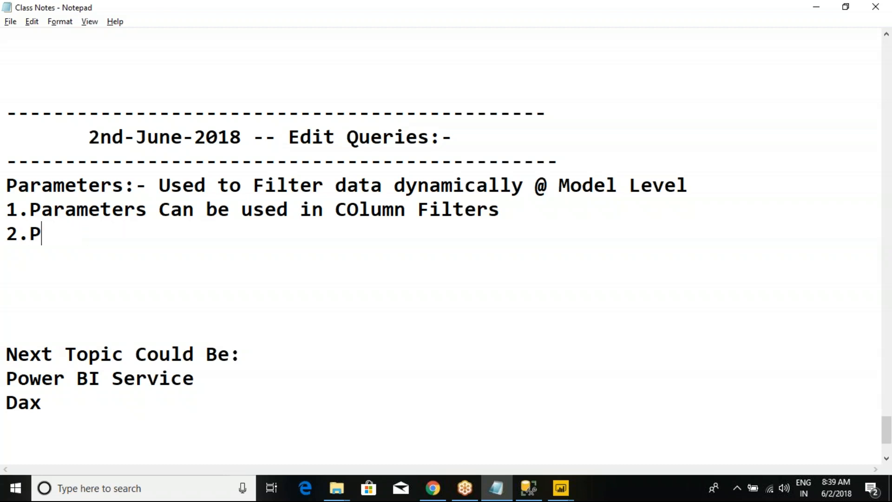
text(arameters can be)
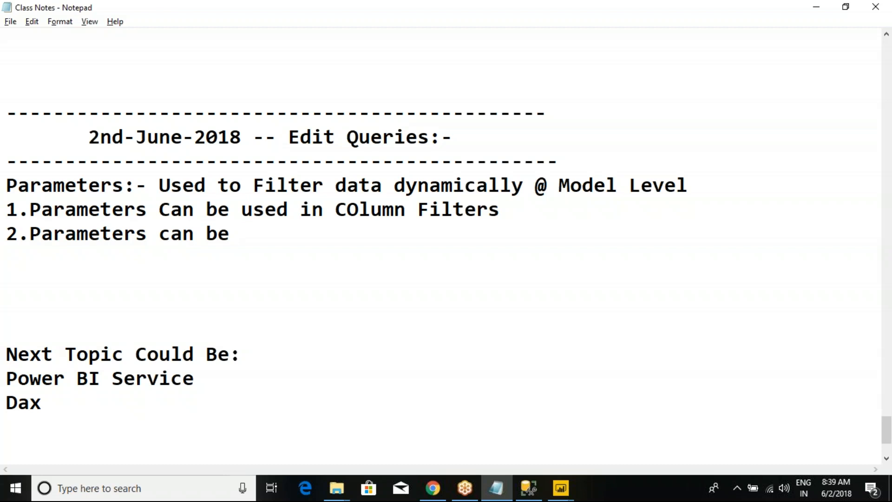
text( handy in Temp)
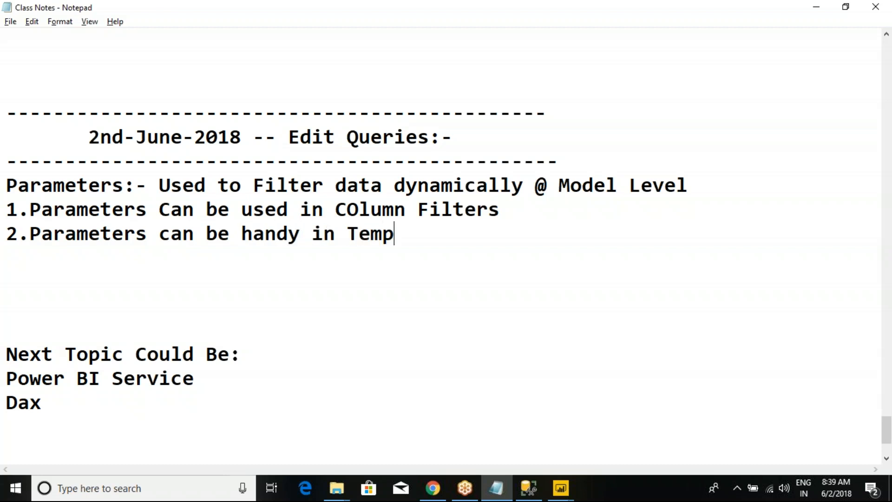
text(lates.)
drag(494, 240, 7, 208)
click(65, 219)
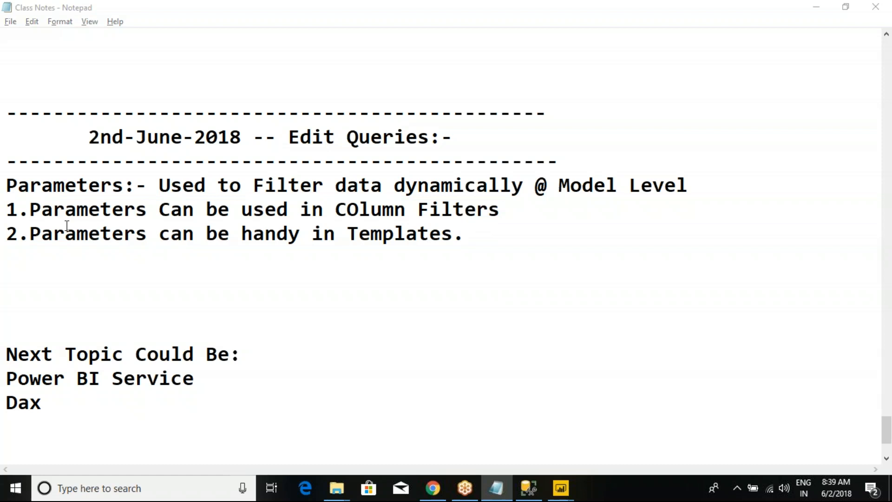
Switch back to the Power Query Editor and save the Parameters - 9th_May_2018 file, applying the pending query changes.
key(alt+Tab)
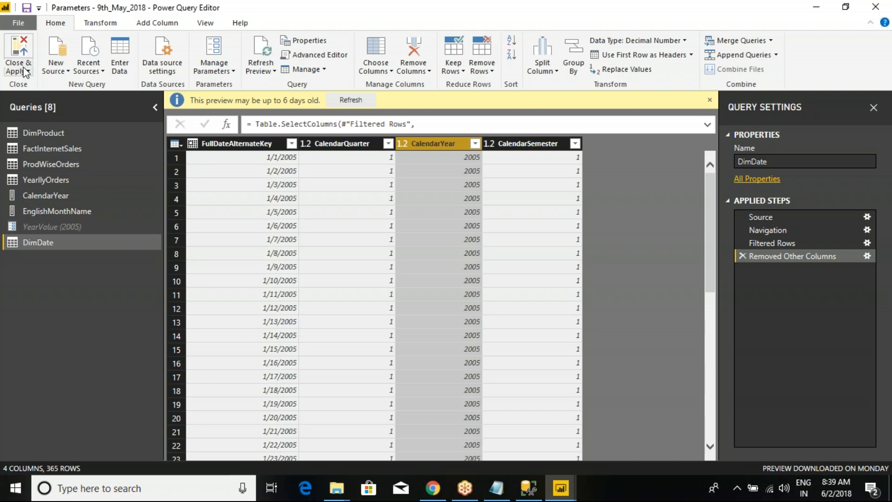
click(27, 9)
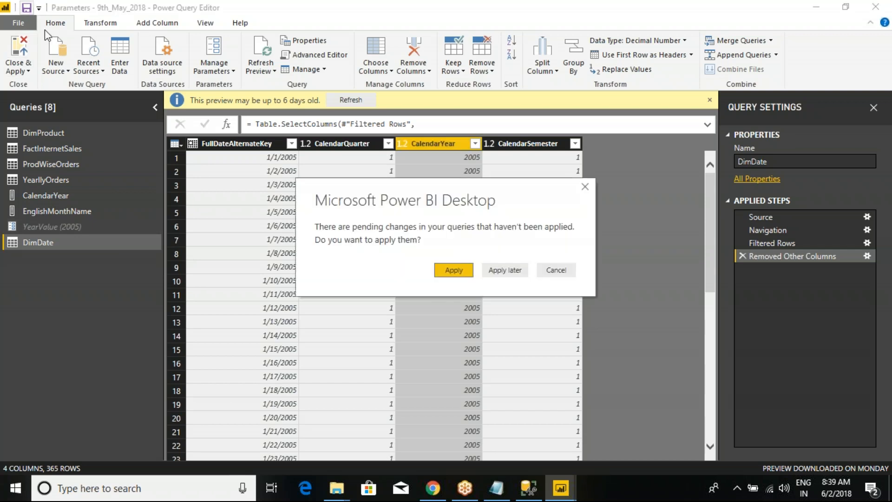
click(454, 270)
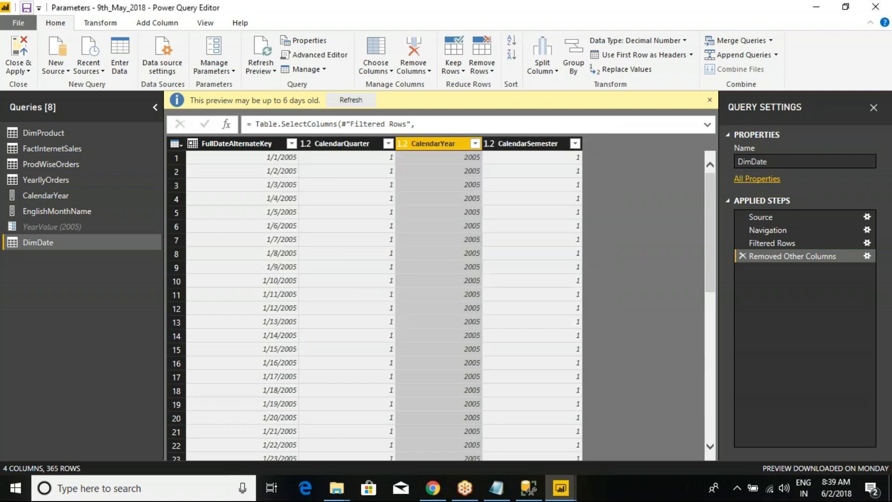
mouse_move(44, 1)
mouse_down()
mouse_move(162, 28)
mouse_move(225, 24)
mouse_up()
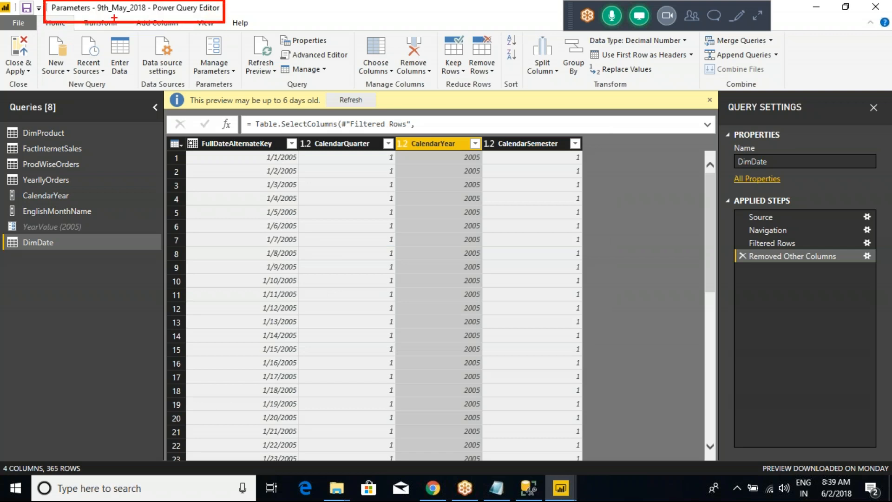
In File Explorer, open the Power BI New Batch(9th_May2018) folder, select Parameters - 9th_May_2018 and fit the Type column to its contents.
mouse_move(336, 488)
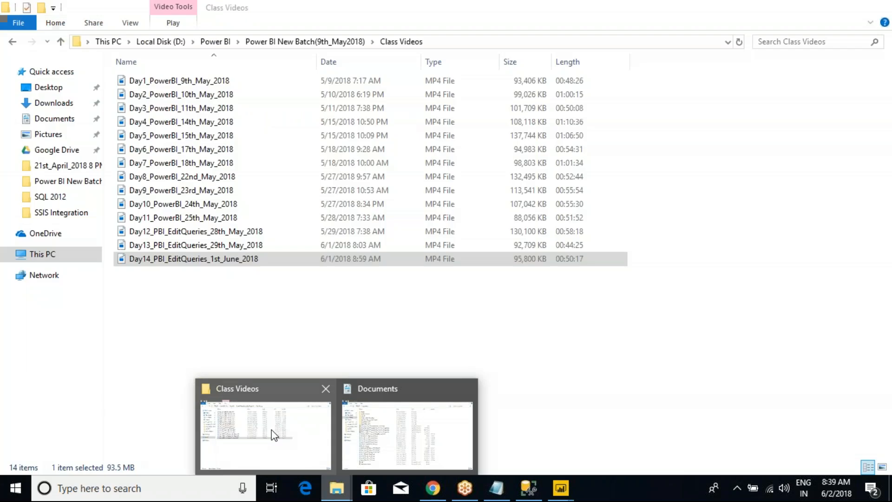
click(273, 432)
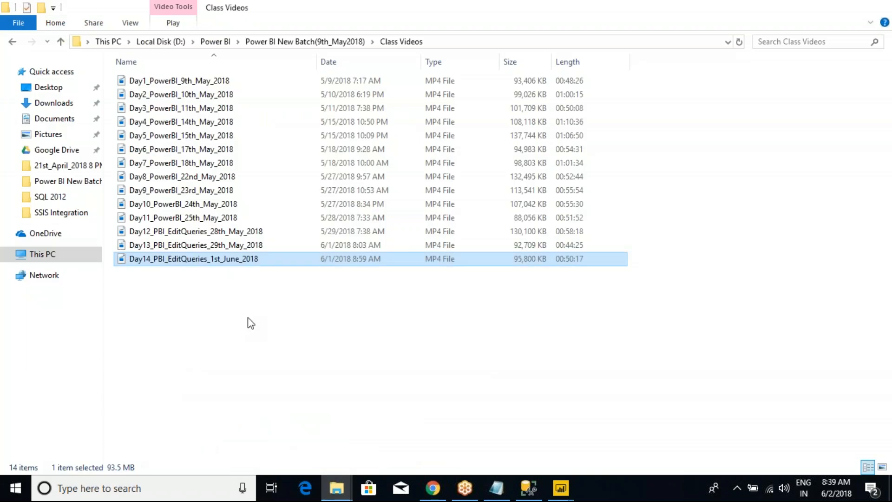
click(280, 42)
click(169, 137)
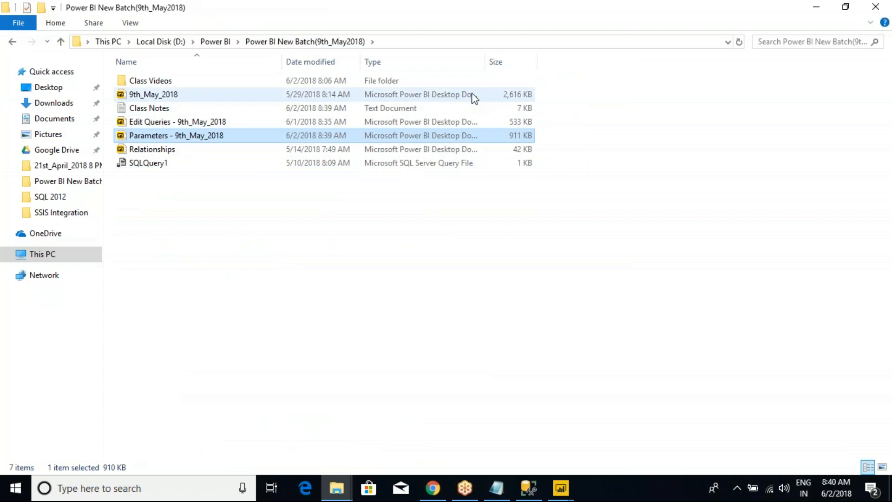
double_click(484, 60)
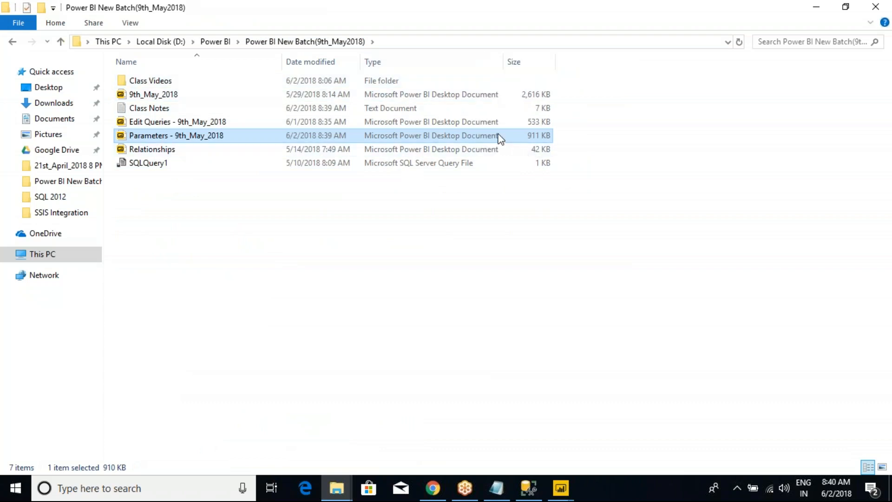
Sort the folder by file type and select the four Power BI Desktop documents, from 9th_May_2018 to Relationships.
click(445, 96)
click(442, 65)
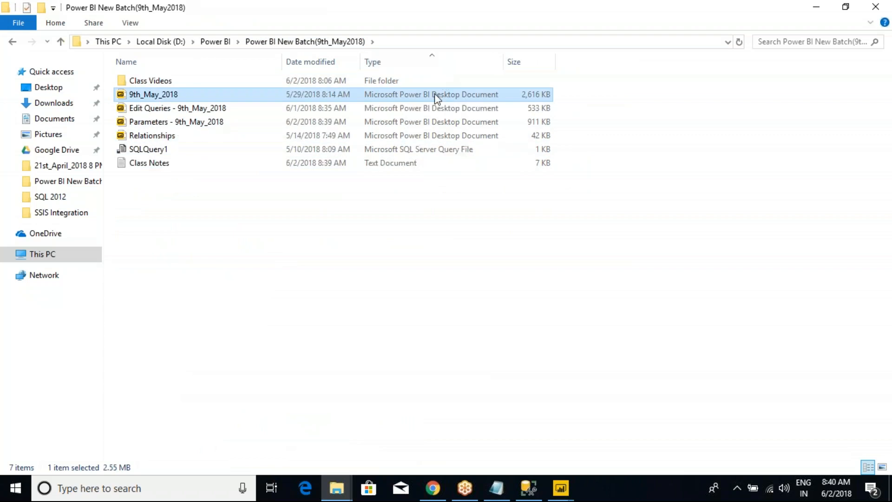
click(429, 107)
click(433, 122)
click(434, 137)
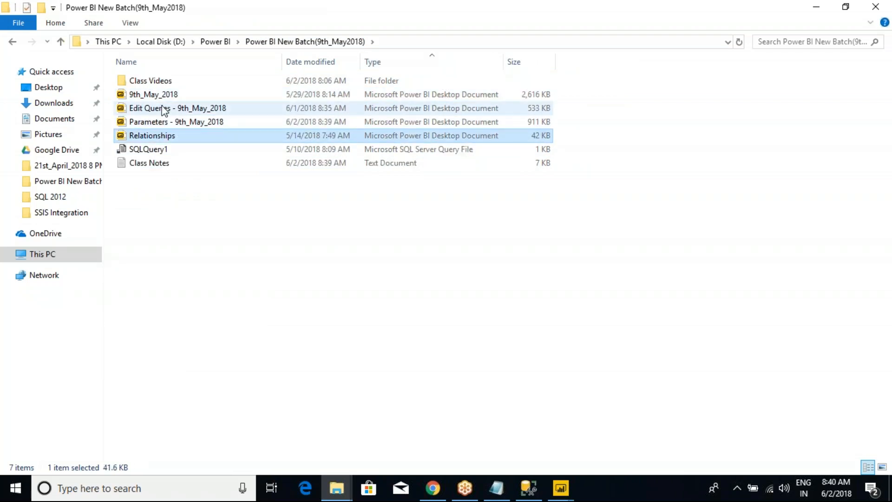
click(158, 97)
shift+click(425, 138)
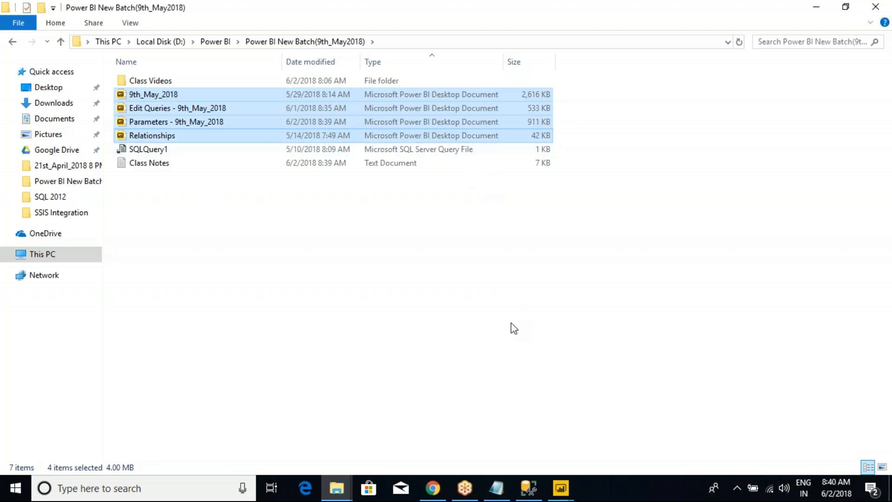
Return to the Power Query Editor of the Parameters - 9th_May_2018 file and close it.
mouse_move(560, 495)
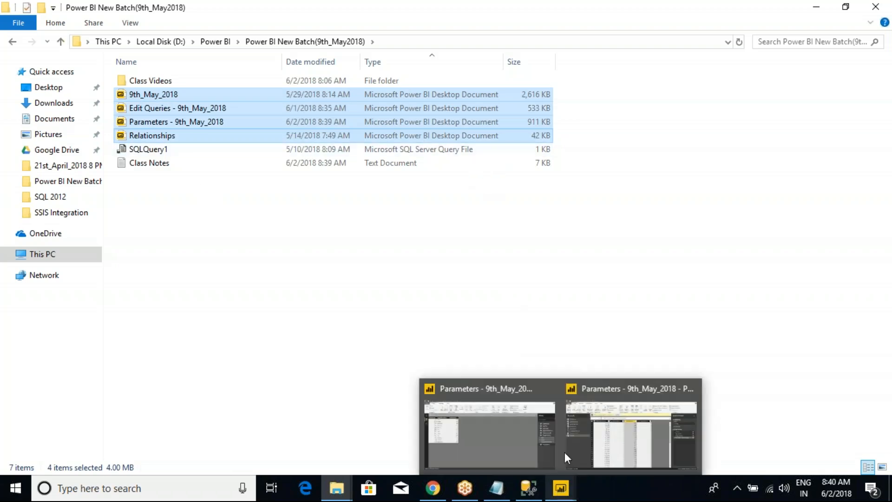
click(612, 428)
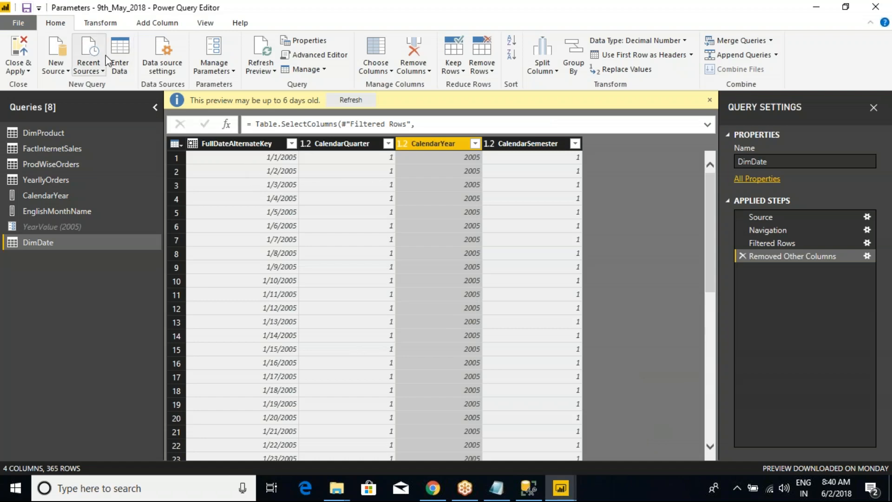
click(875, 7)
click(472, 269)
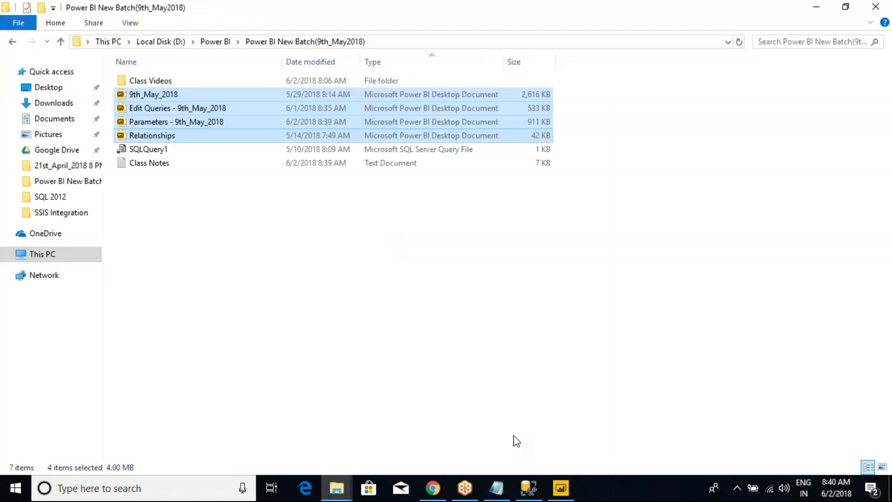
In Power BI Desktop, show the DimDate table's data and select its CalendarYear column to check the filtered year.
click(560, 488)
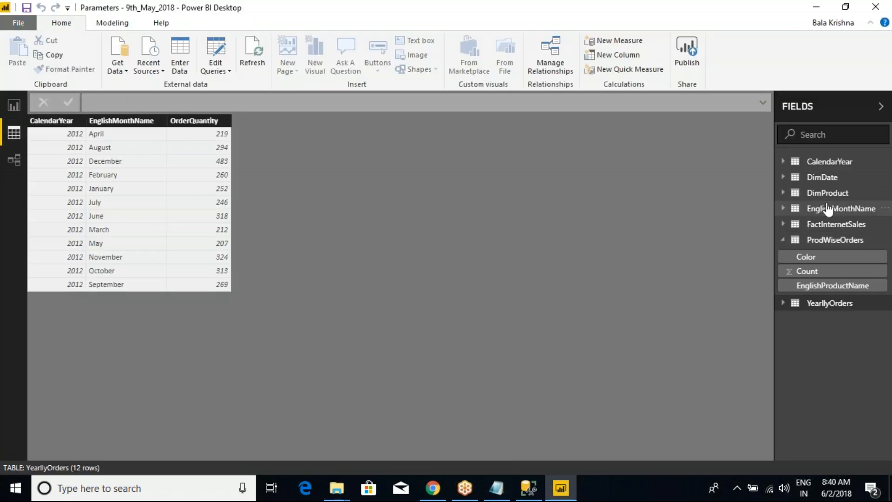
click(820, 177)
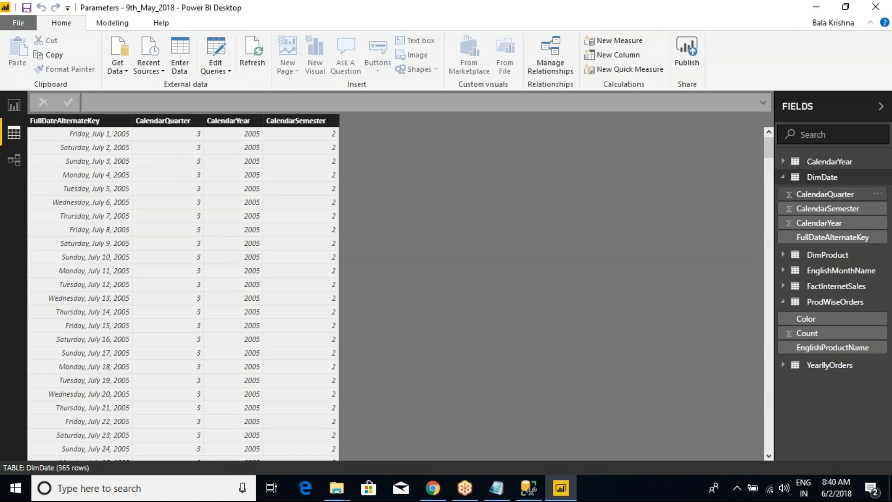
click(239, 122)
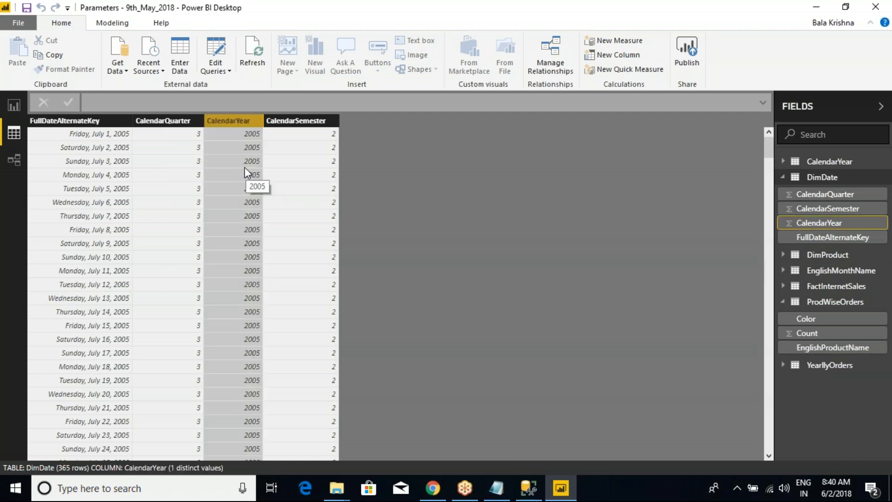
Begin saving a copy of the report with Power BI template files (*.pbit) as the file type.
click(18, 23)
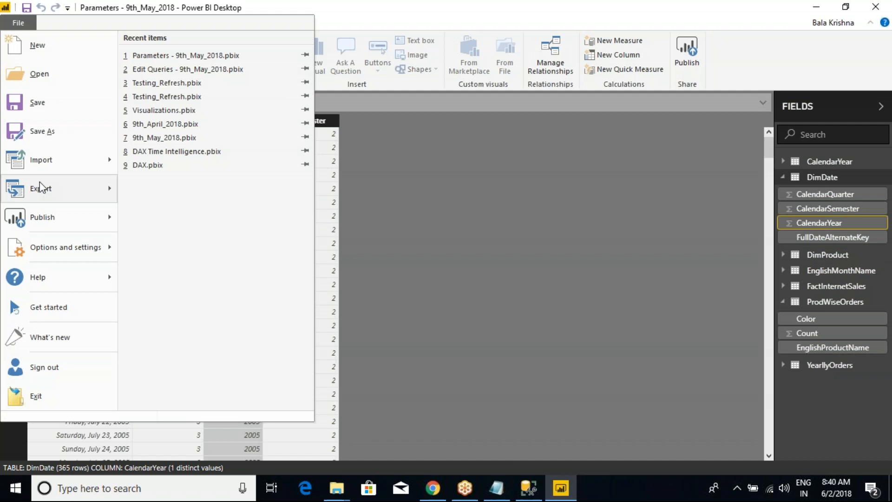
click(44, 133)
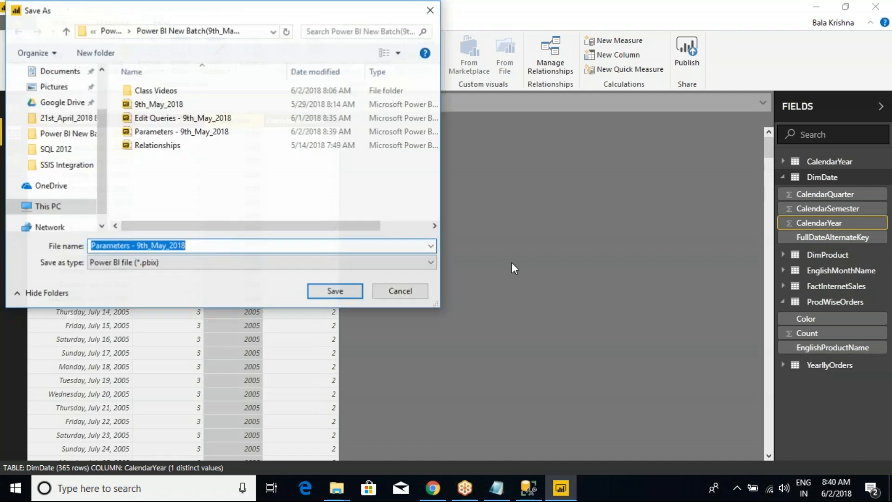
click(202, 261)
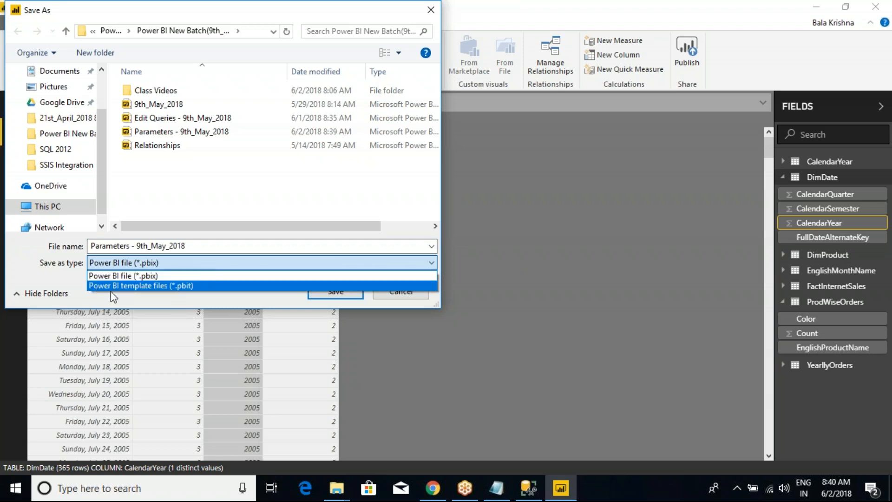
click(143, 285)
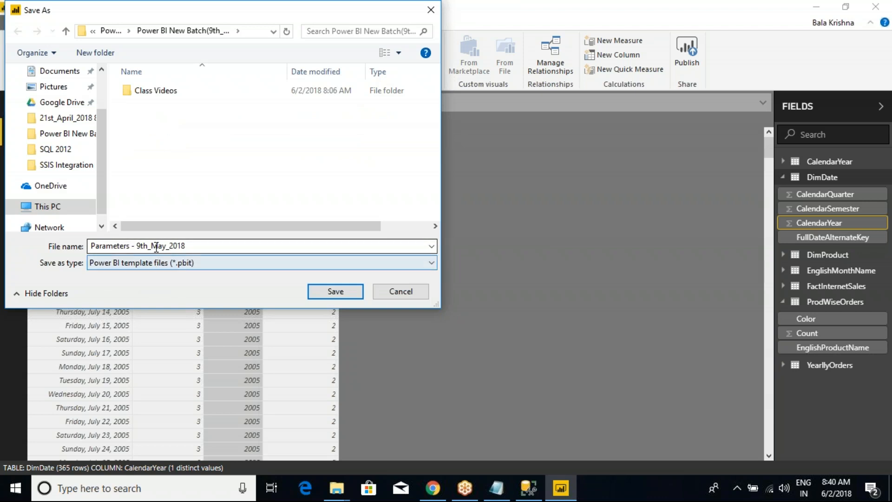
Name the template Temp_Parameters - 9th_May_2018 and export it with the description "ksdfskdldfg".
click(132, 245)
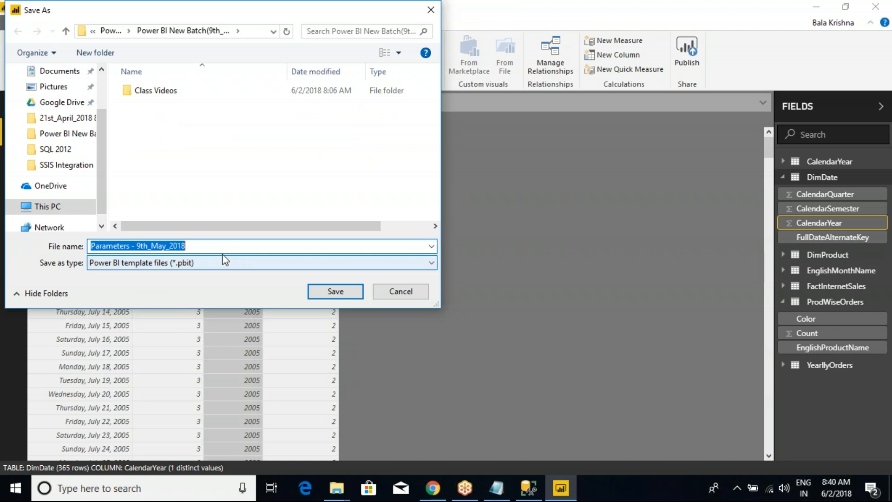
click(202, 246)
text(-)
key(BackSpace)
key(BackSpace)
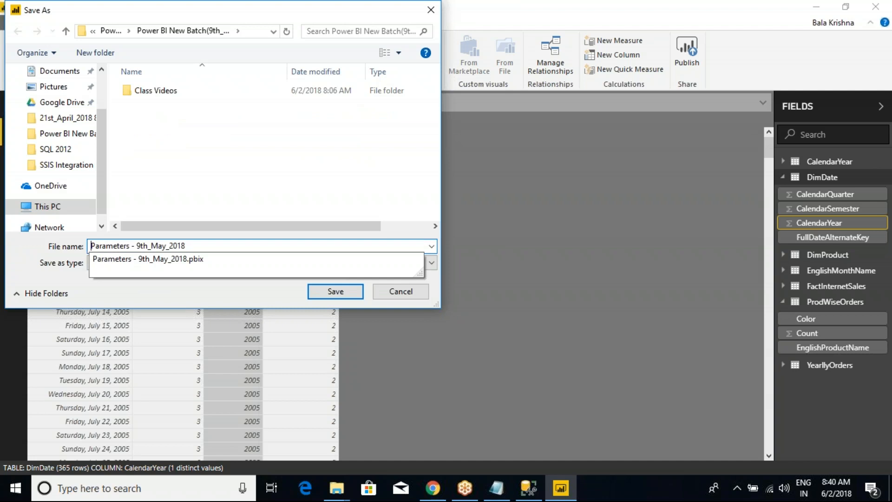
key(Home)
text(Temp-)
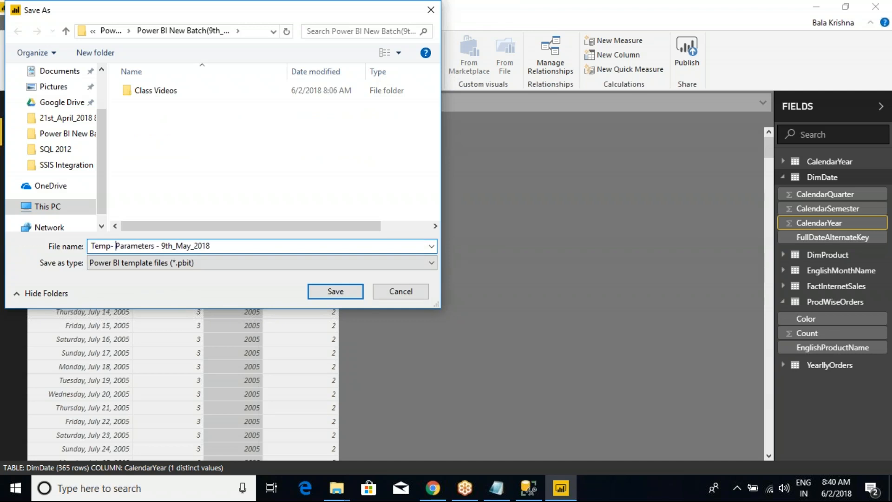
key(BackSpace)
text(_)
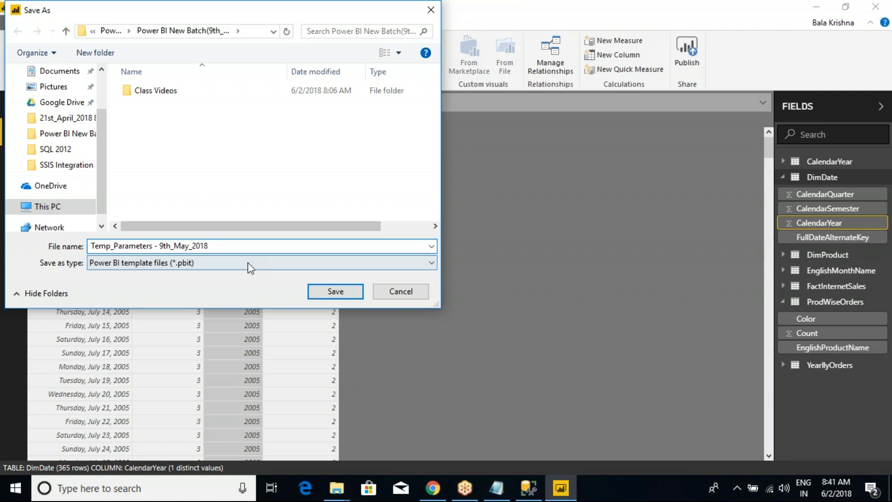
click(342, 292)
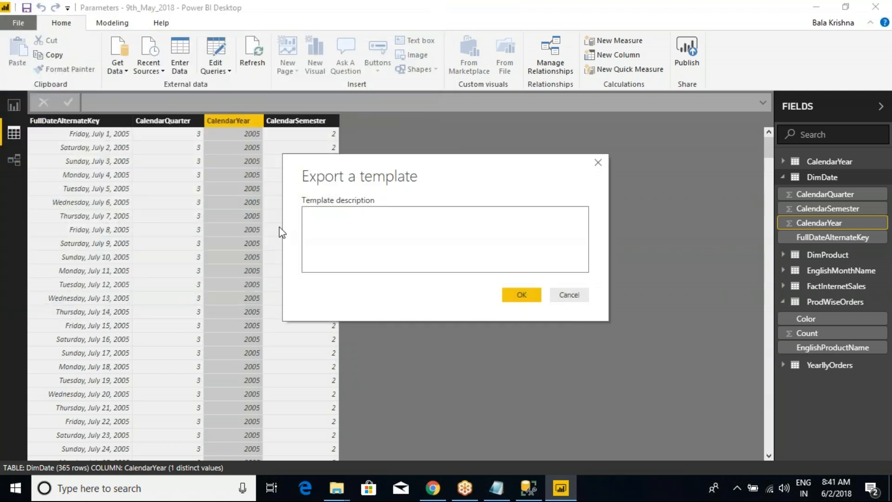
text(testtemplate)
click(519, 296)
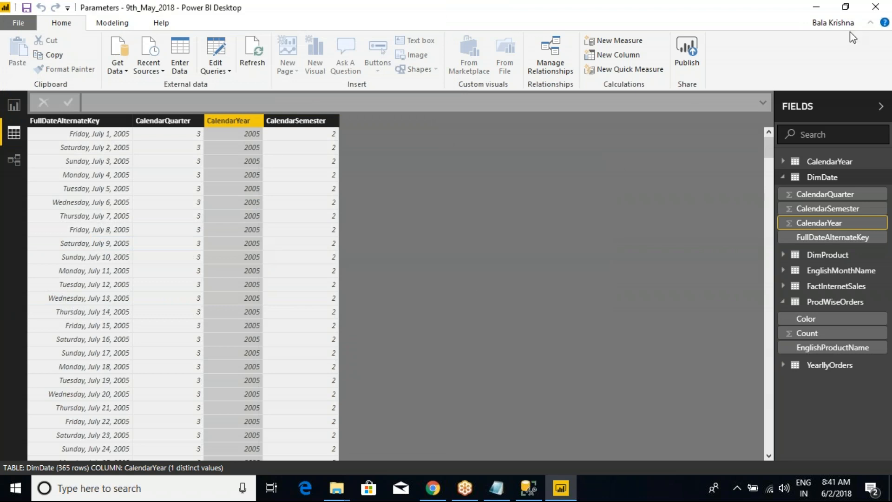
Close the report in Power BI Desktop and refresh the Power BI New Batch(9th_May2018) folder in File Explorer.
click(875, 6)
click(409, 254)
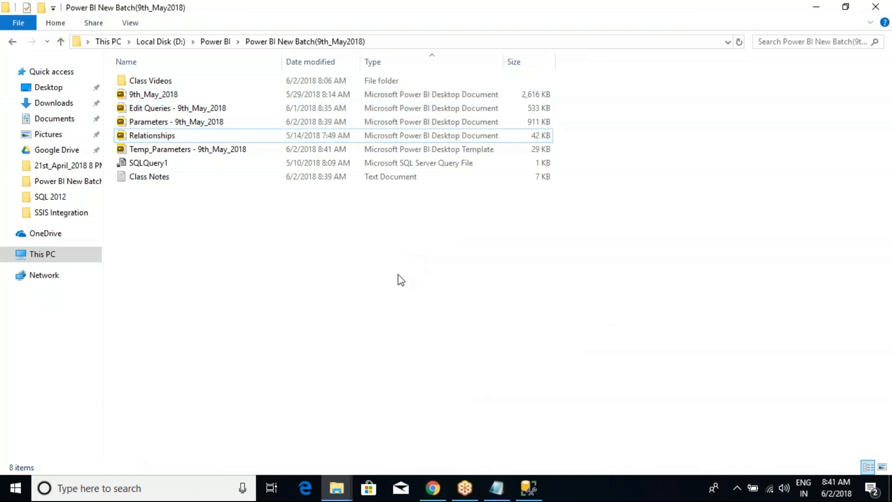
right_click(312, 230)
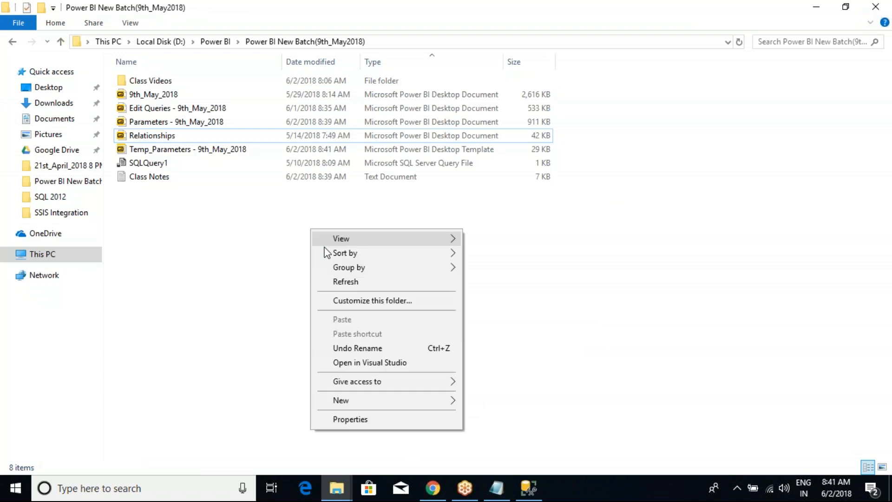
click(346, 282)
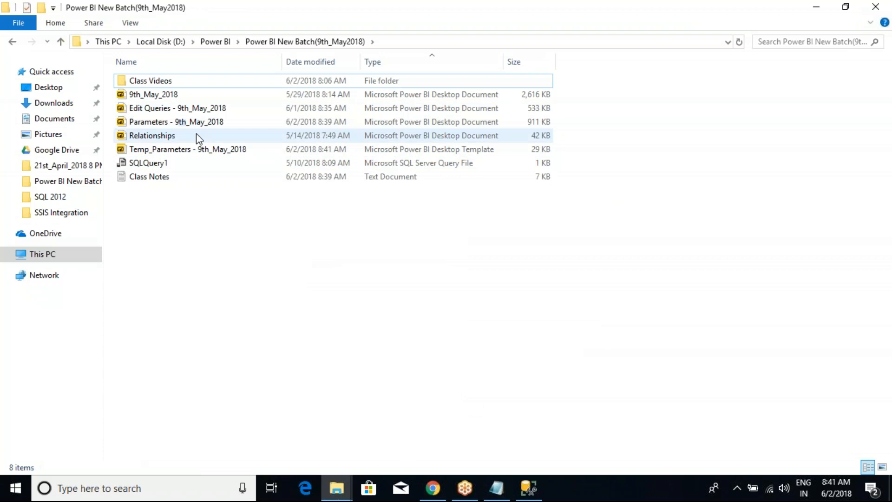
Compare the Parameters - 9th_May_2018 document with its Temp_Parameters template, and open the document in Power BI Desktop.
click(167, 124)
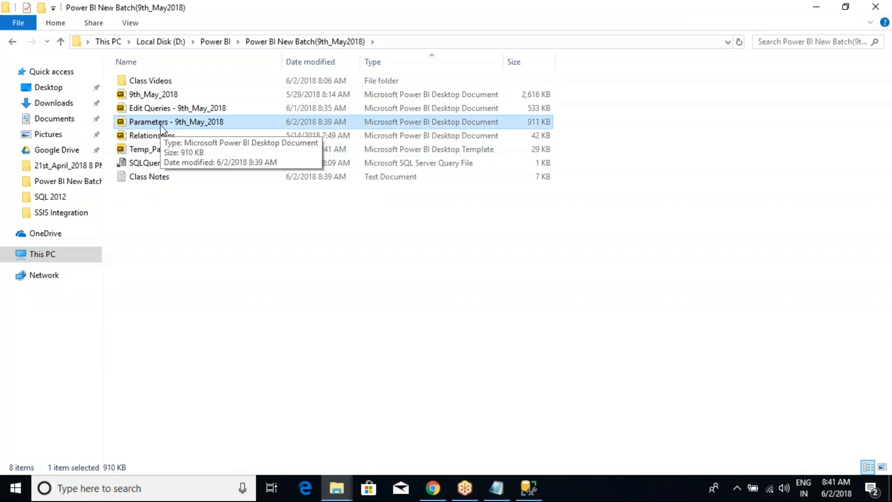
click(157, 150)
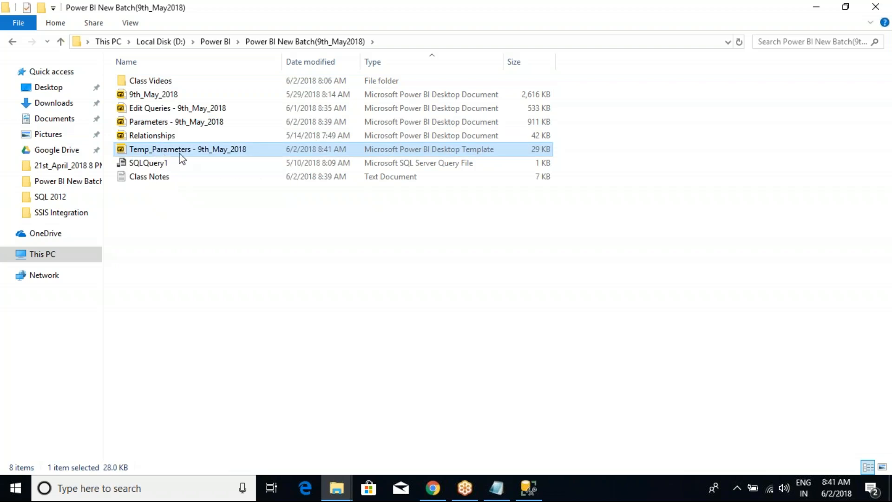
click(172, 123)
right_click(172, 122)
click(195, 129)
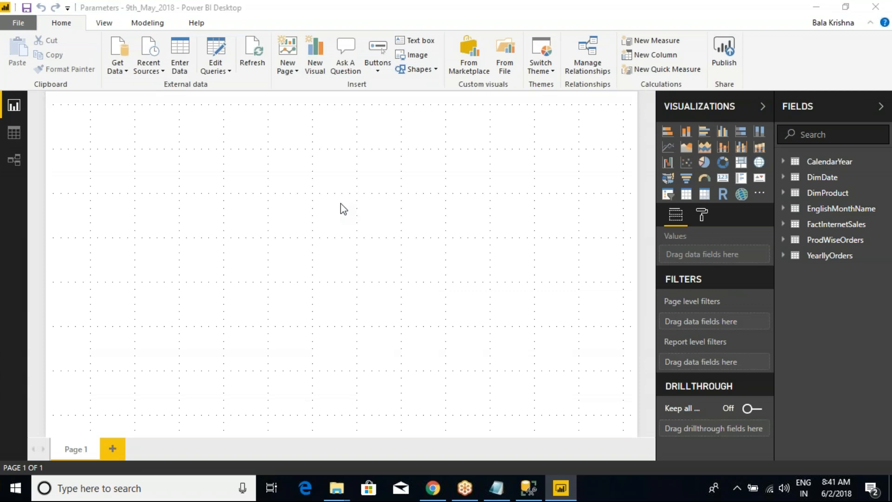
Display the reopened report's DimDate table in Data view and examine its CalendarYear column.
click(813, 182)
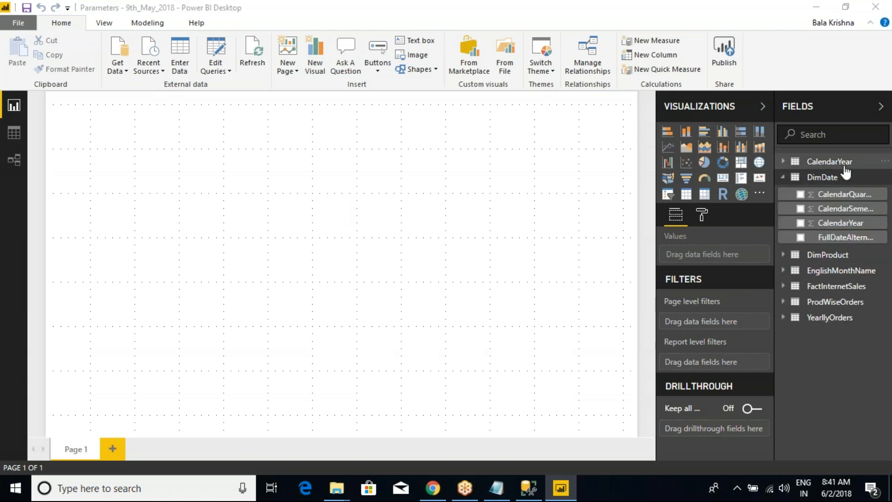
click(13, 136)
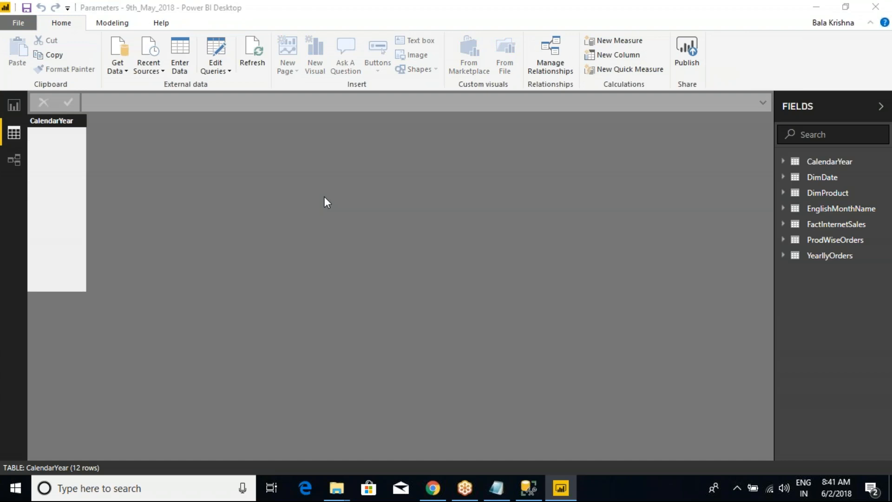
click(806, 179)
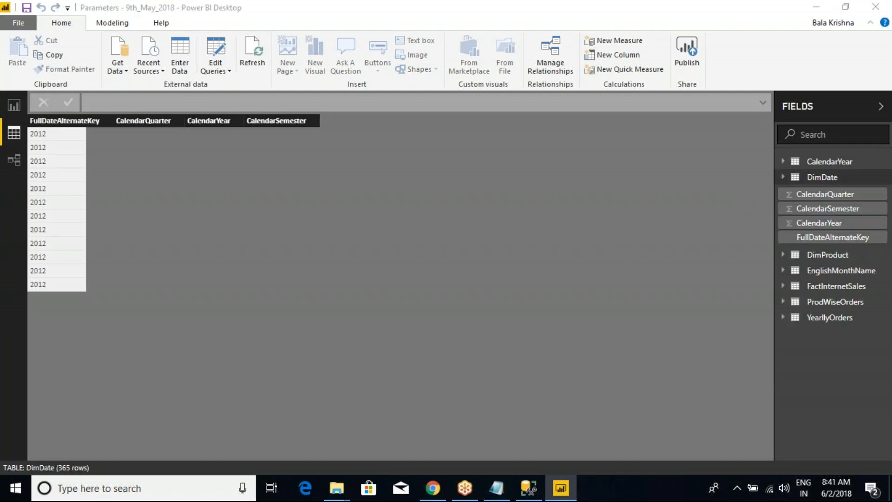
click(257, 225)
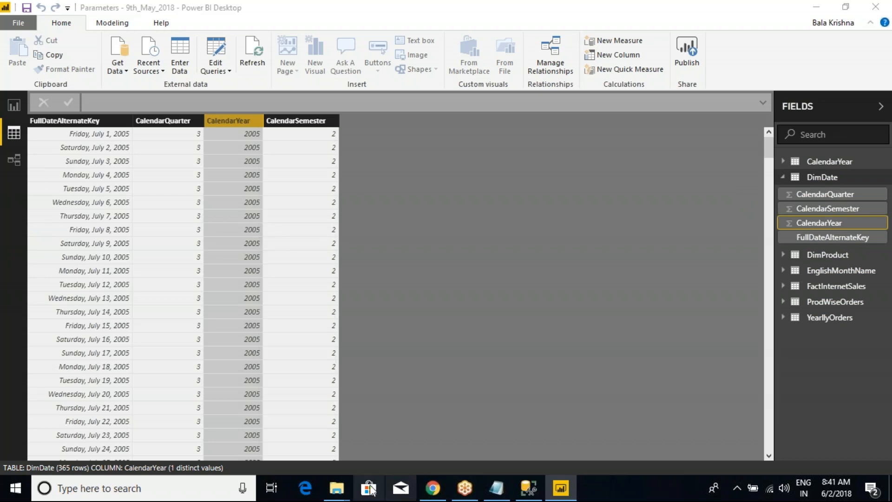
Switch to File Explorer, open the Temp_Parameters - 9th_May_2018 template and enter 2012 as its YearValue parameter.
mouse_move(336, 488)
click(303, 436)
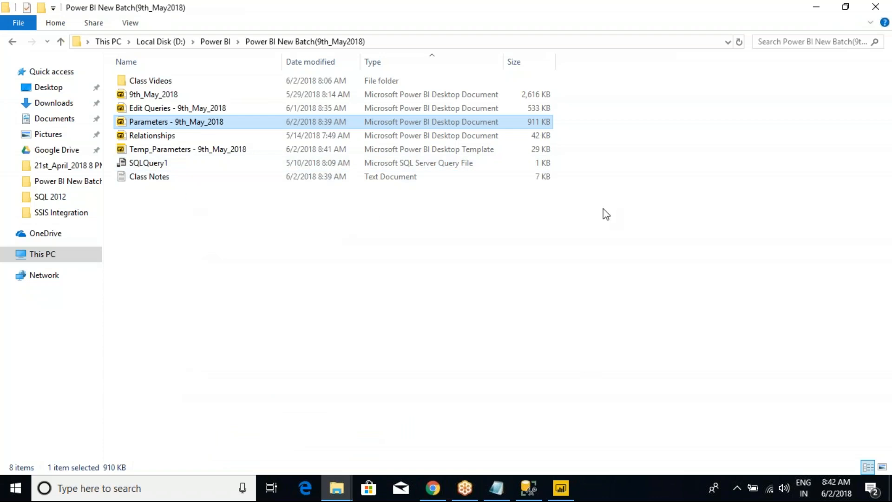
click(759, 18)
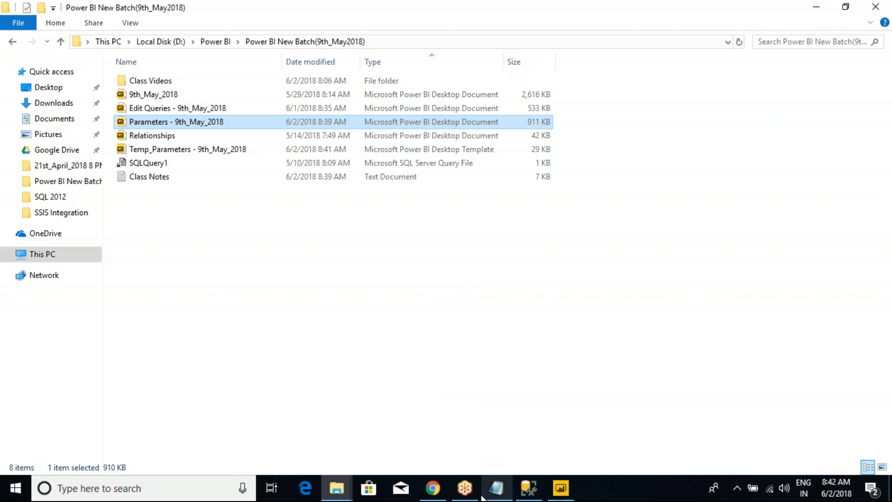
click(483, 447)
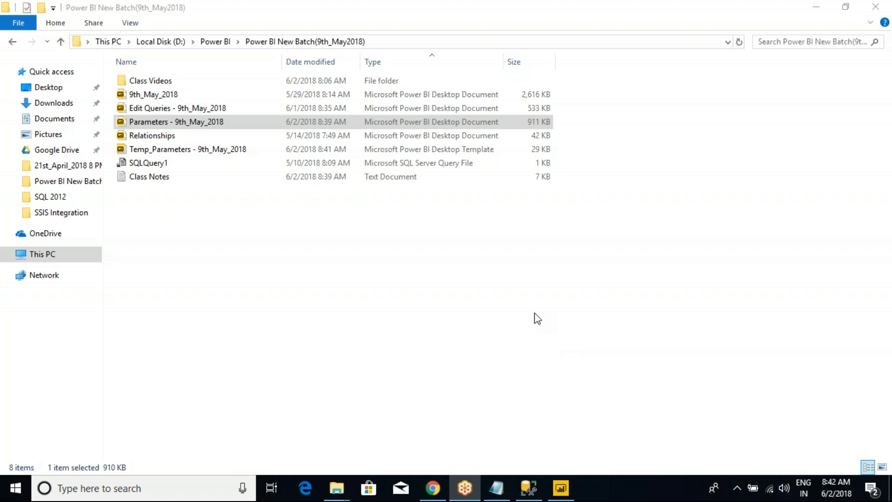
click(241, 246)
click(172, 151)
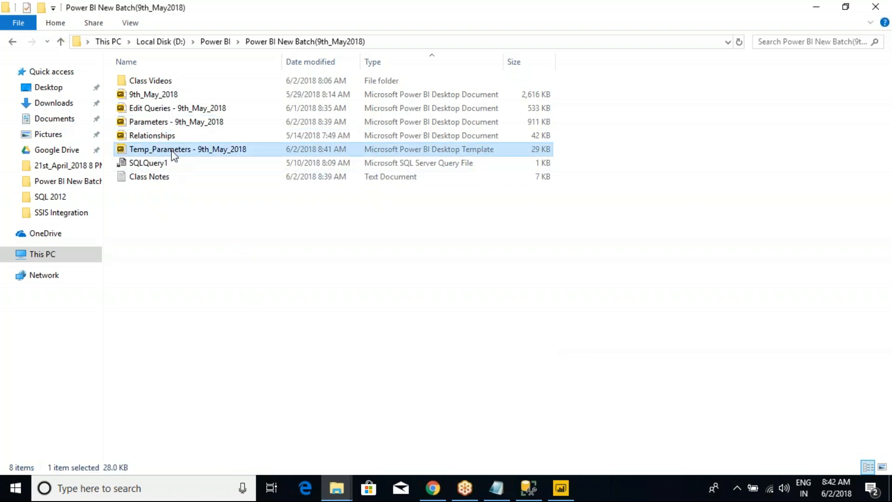
right_click(173, 151)
click(200, 158)
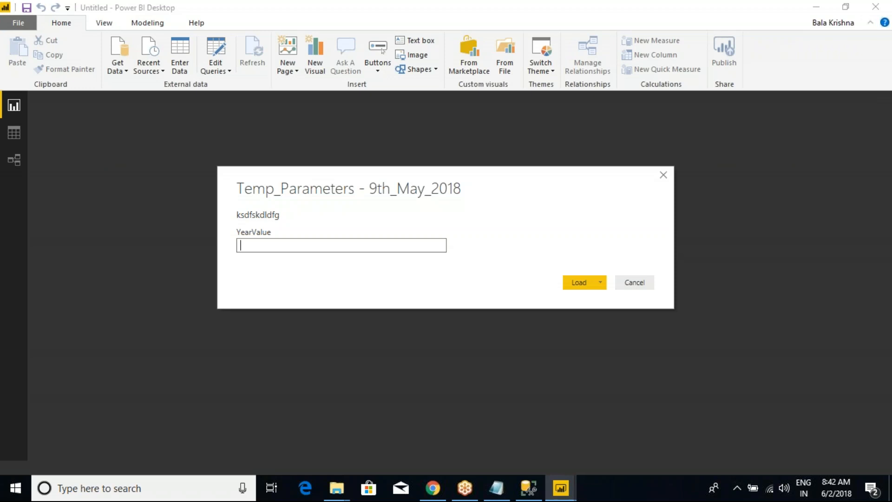
text(2012)
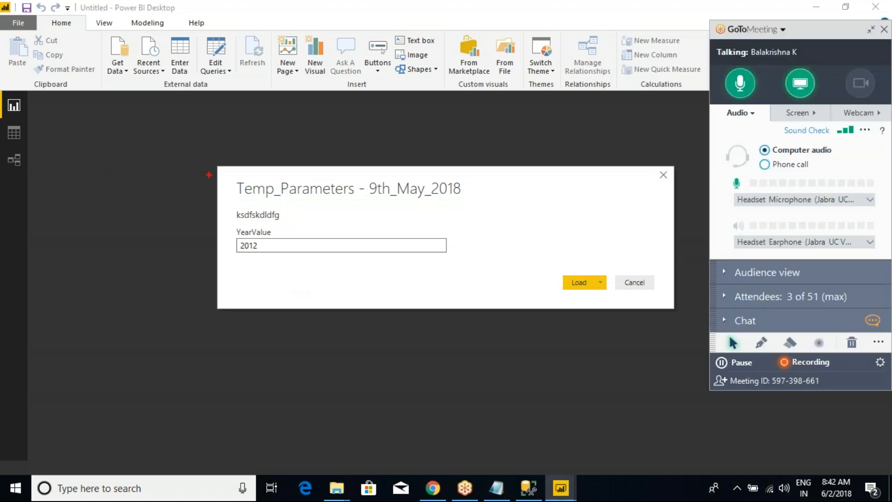
mouse_move(223, 175)
mouse_down()
mouse_move(430, 289)
mouse_move(658, 339)
mouse_up()
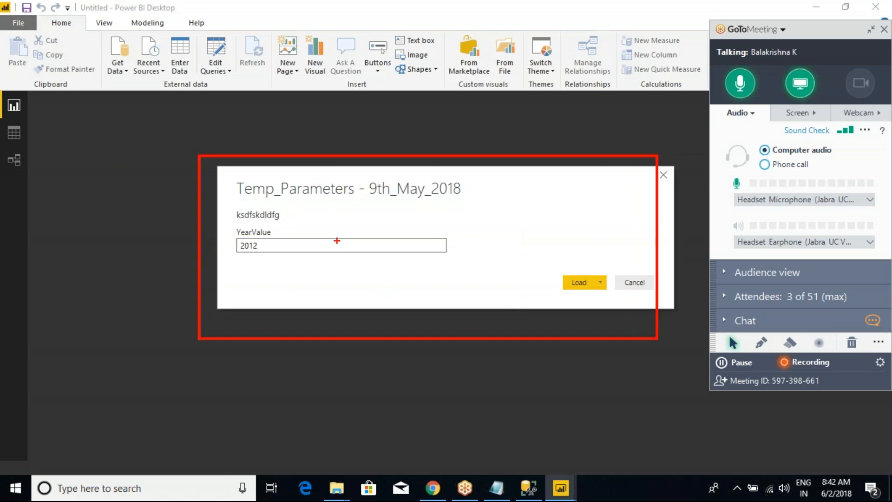
mouse_move(341, 216)
mouse_down()
mouse_move(380, 269)
mouse_move(497, 193)
mouse_move(502, 217)
mouse_up()
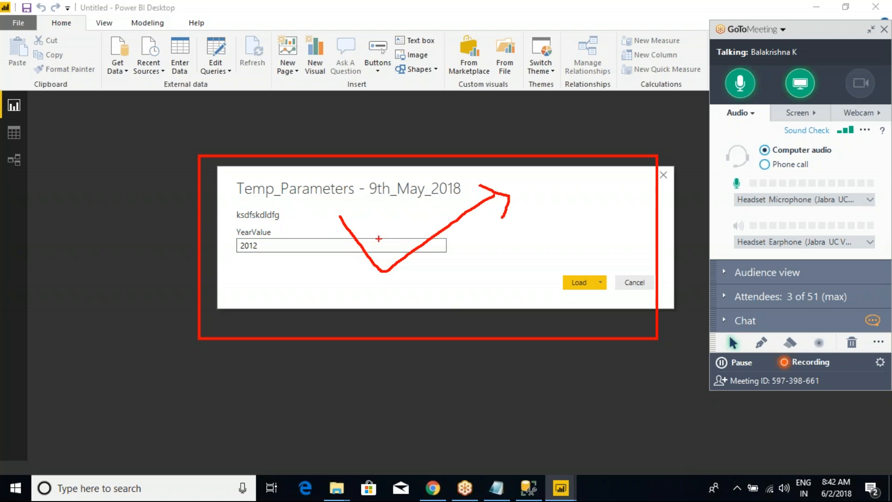
key(Escape)
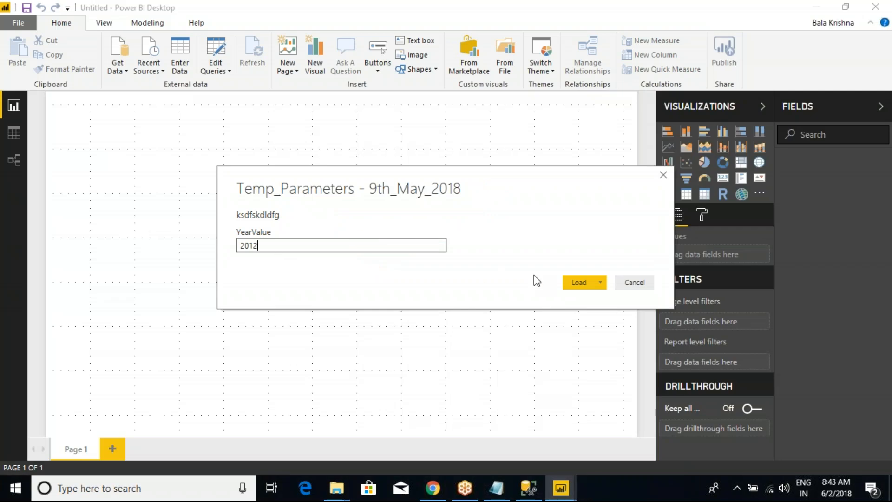
Load the template with the entered YearValue and examine the CalendarYear column of its DimDate table in Data view.
click(575, 282)
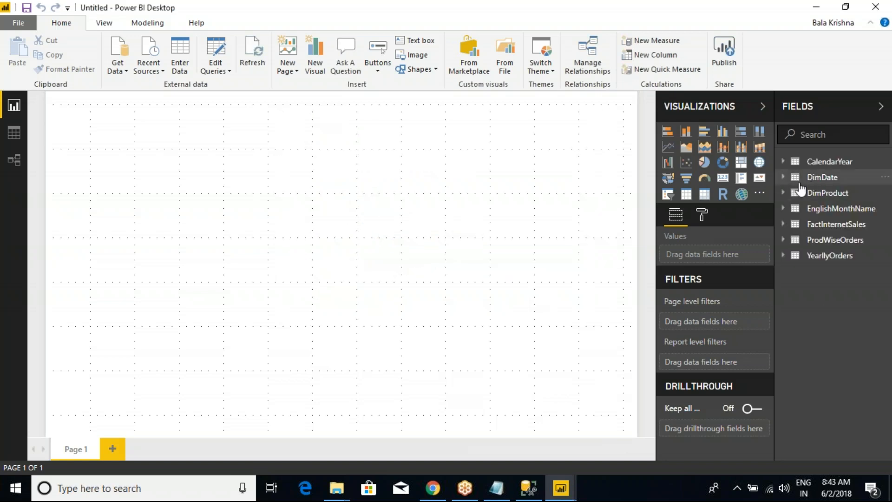
click(813, 179)
click(10, 133)
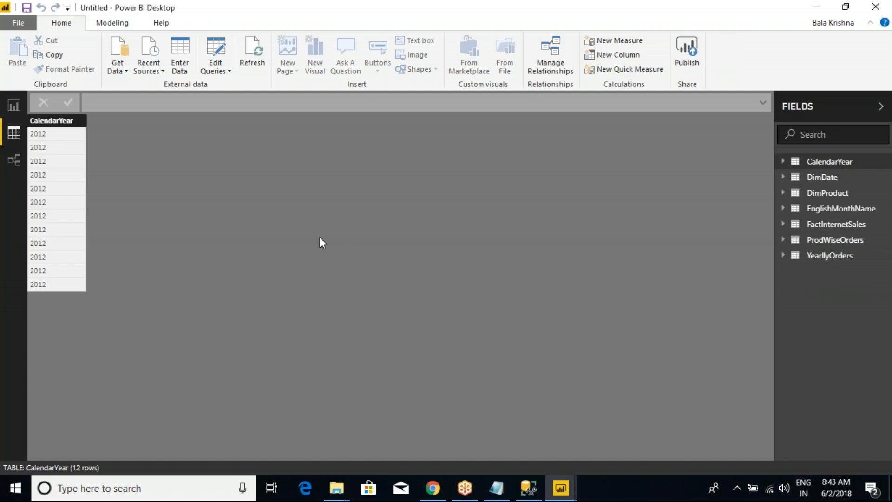
click(824, 177)
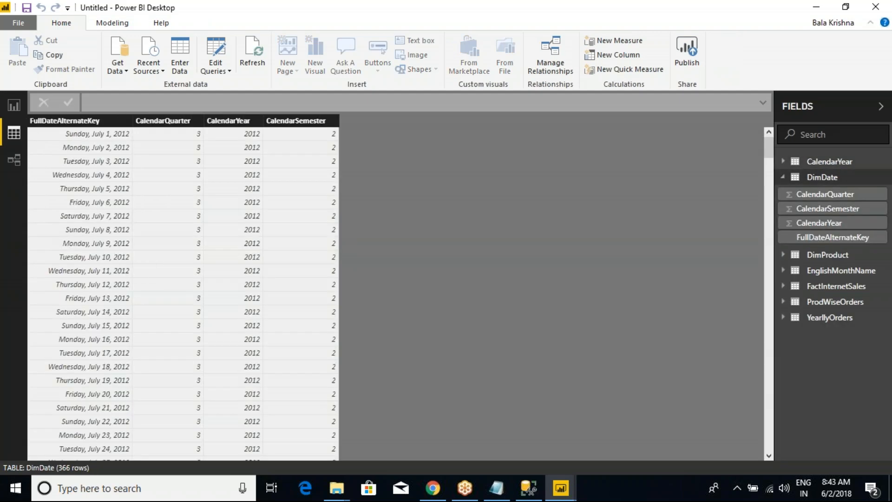
click(227, 121)
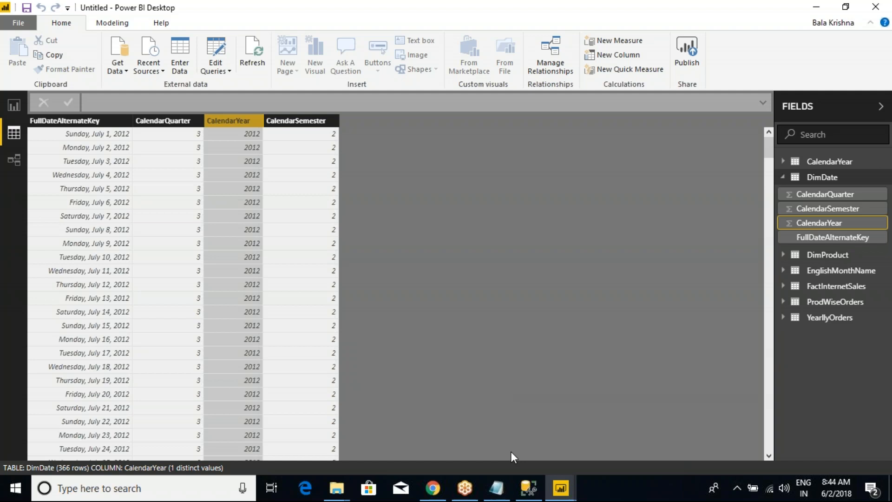
Switch to the Class Notes in Notepad and add the line "3.Parameters can be used in Stored Procedure." below the Templates point.
click(497, 488)
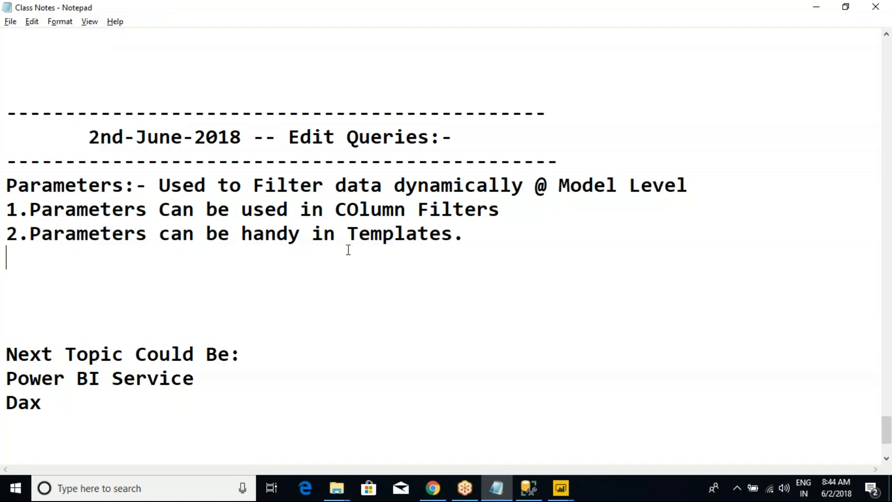
key(Return)
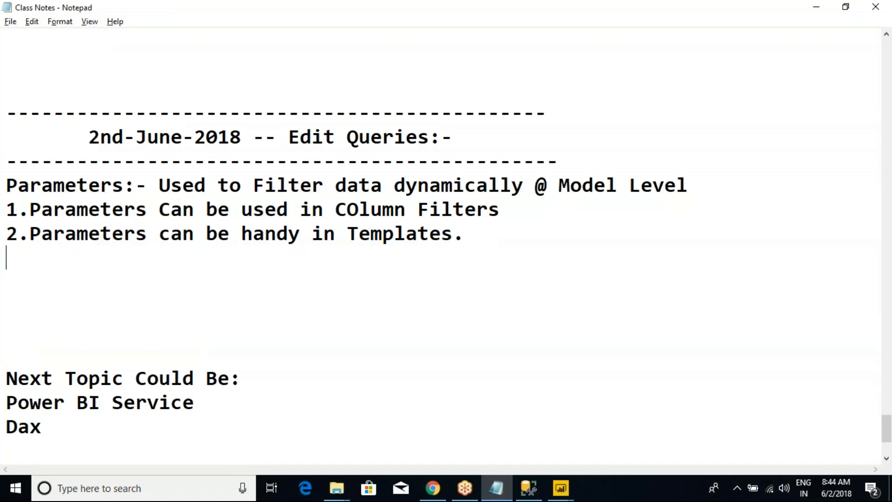
text(3.Parameters can be used in )
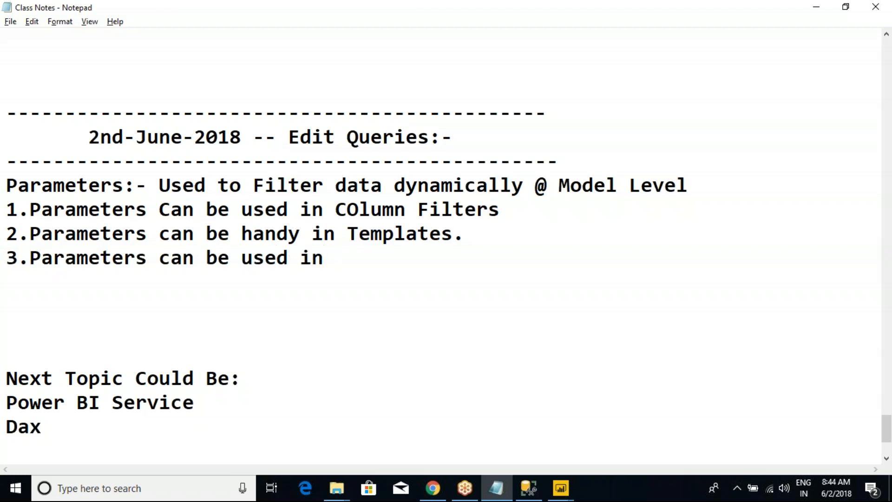
text(Stored Procedu)
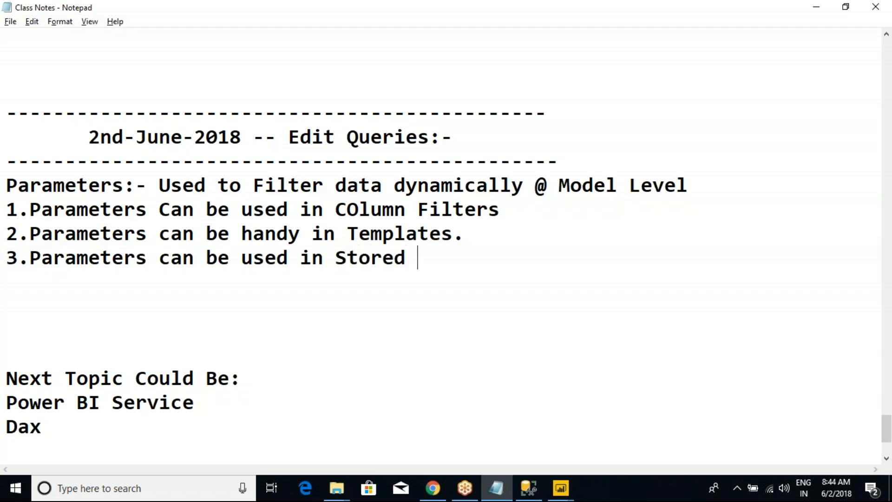
text(re.)
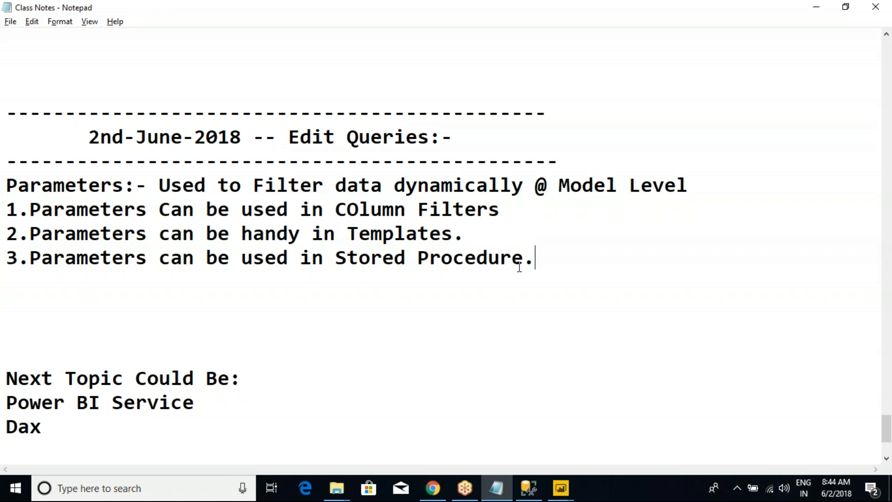
shift+click(14, 254)
key(shift+Home)
Return to the untitled report in Power BI Desktop and close it without saving, going back to the Class Notes.
key(alt+Tab)
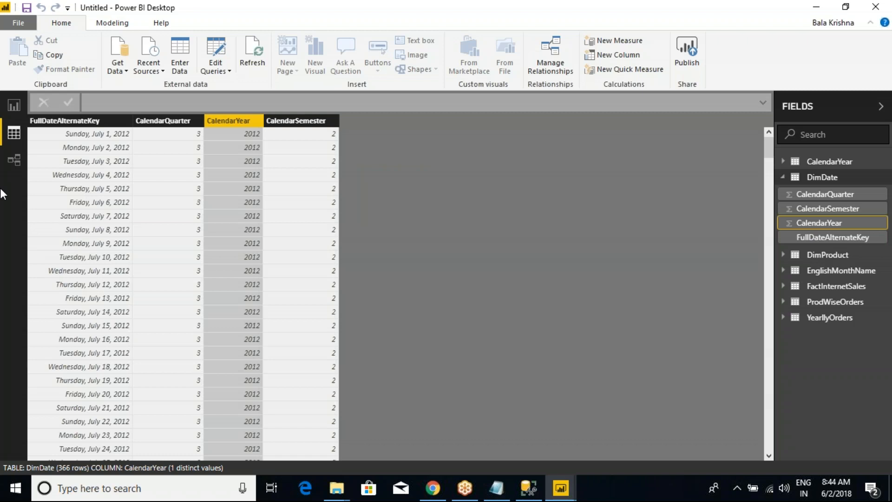
mouse_move(563, 498)
mouse_move(534, 418)
click(631, 434)
click(875, 6)
click(502, 264)
click(430, 325)
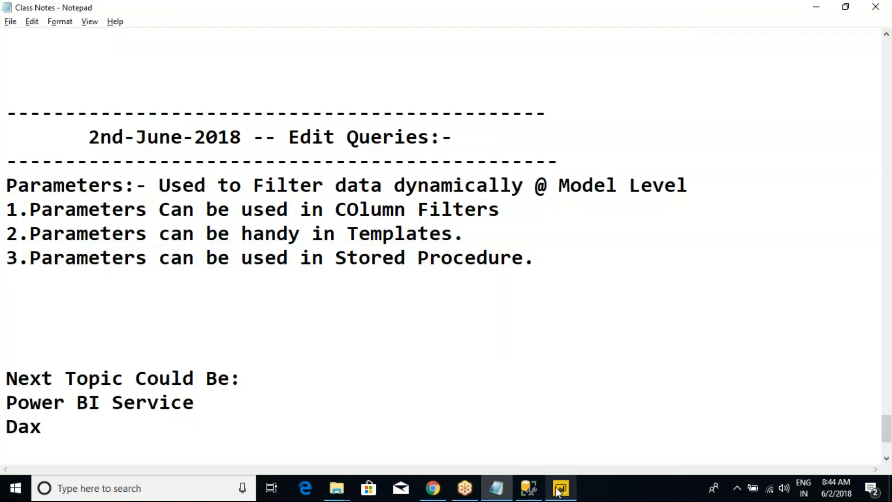
Switch to the Parameters - 9th_May_2018 report in Power BI Desktop and display its YearValue parameter in the Power Query Editor.
mouse_move(559, 492)
click(562, 446)
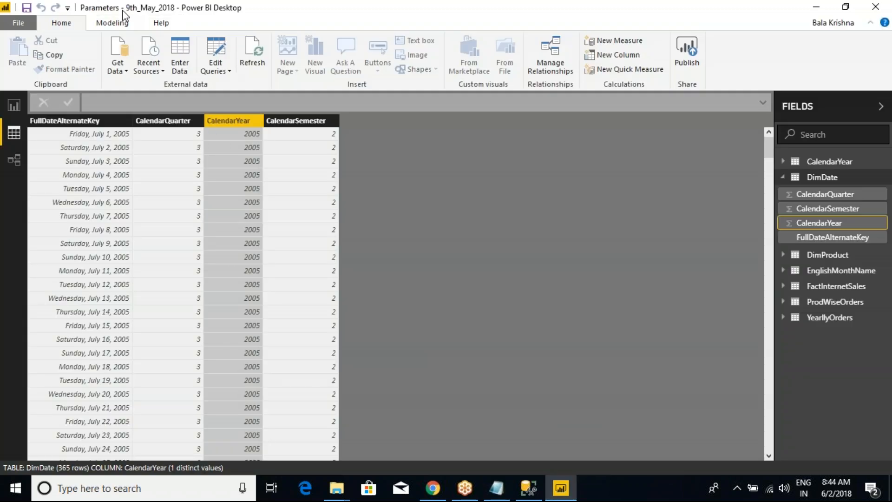
click(216, 68)
click(240, 84)
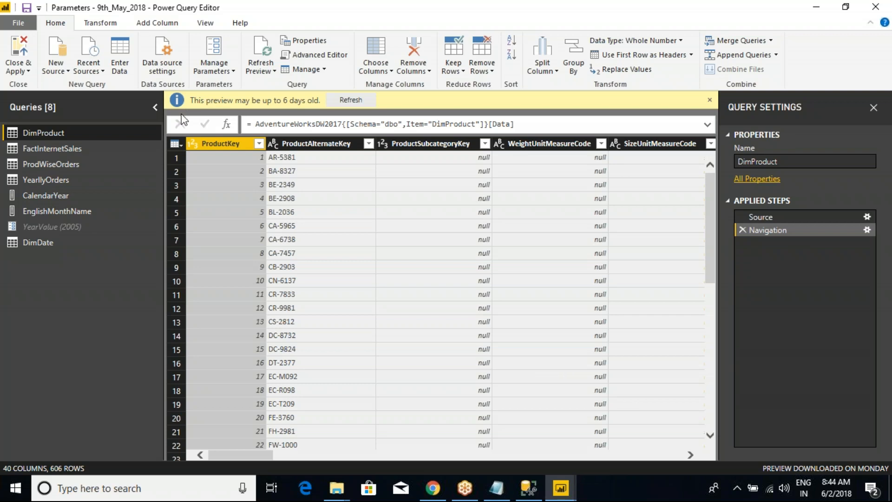
click(52, 227)
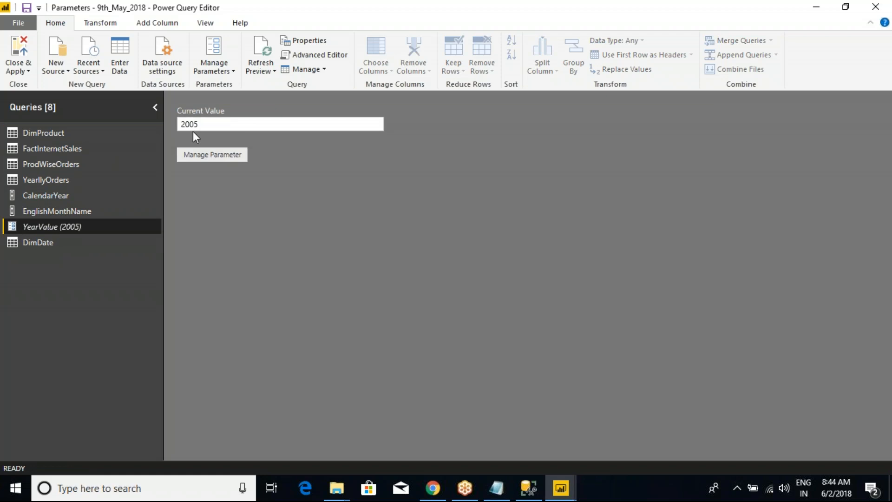
mouse_move(2, 216)
mouse_down()
mouse_move(31, 239)
mouse_move(133, 239)
mouse_move(142, 288)
mouse_up()
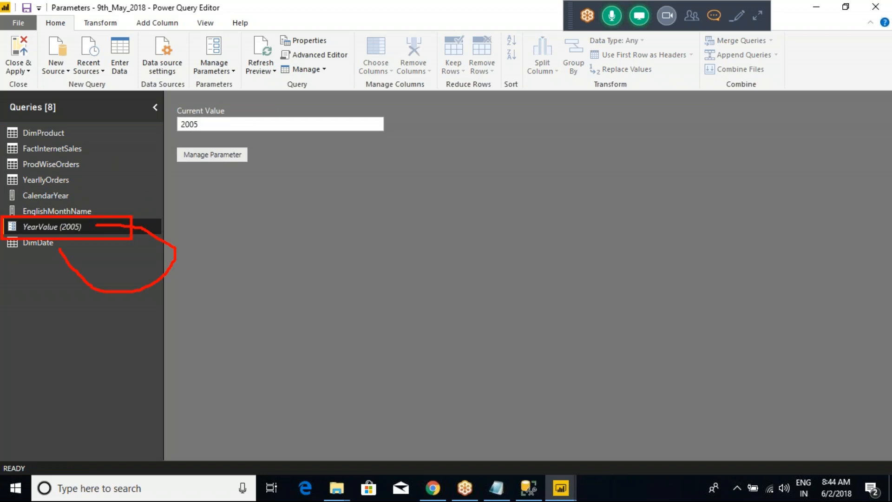
key(Escape)
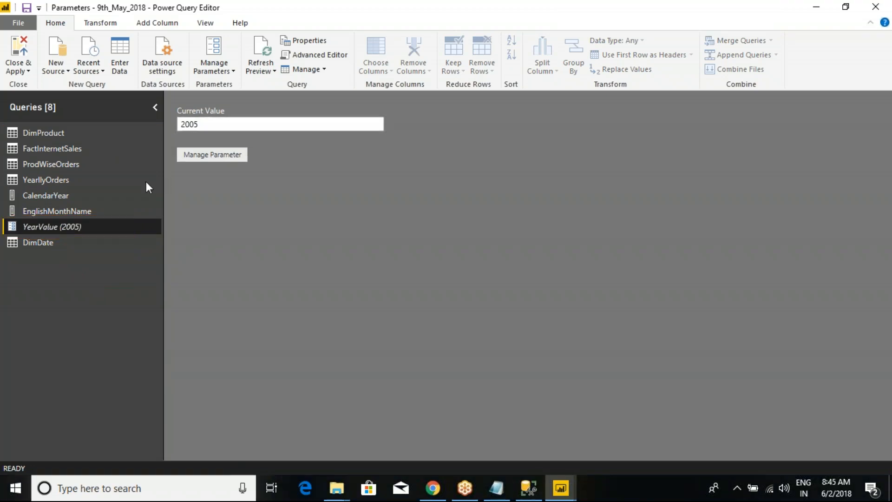
Set up an Equals filter on DimDate's CalendarYear column using the YearValue parameter, and cancel it.
click(29, 243)
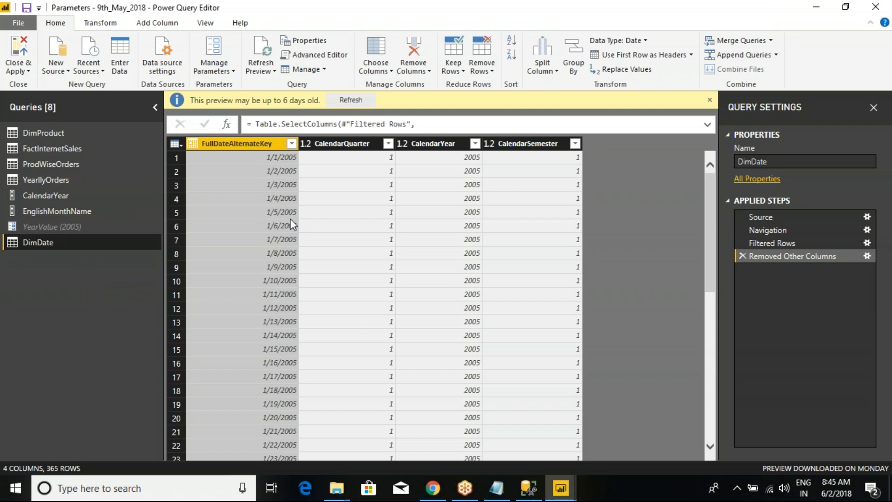
click(475, 143)
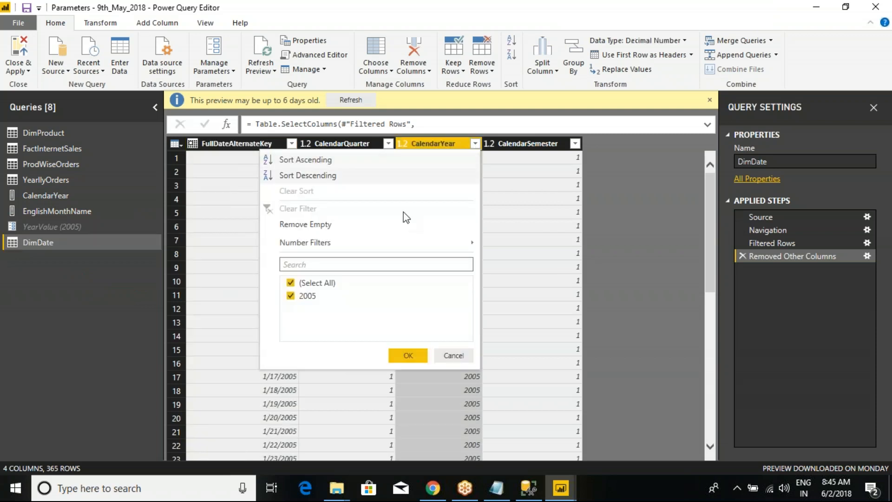
mouse_move(368, 241)
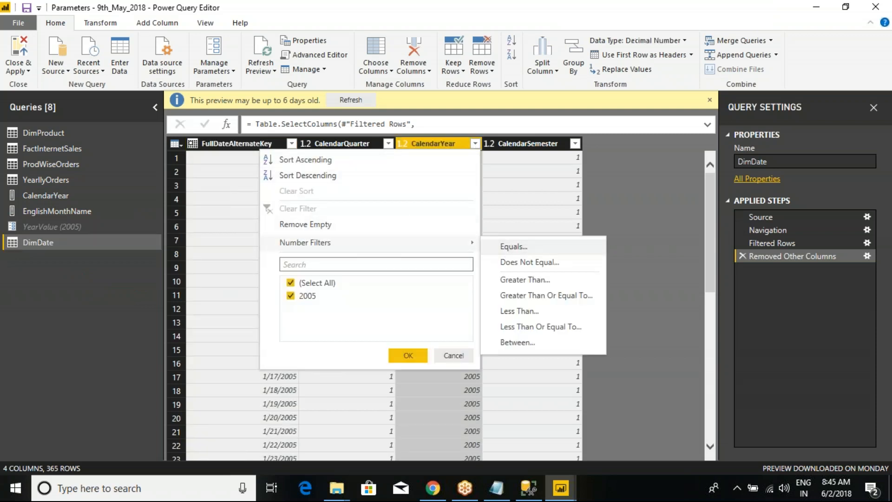
click(492, 247)
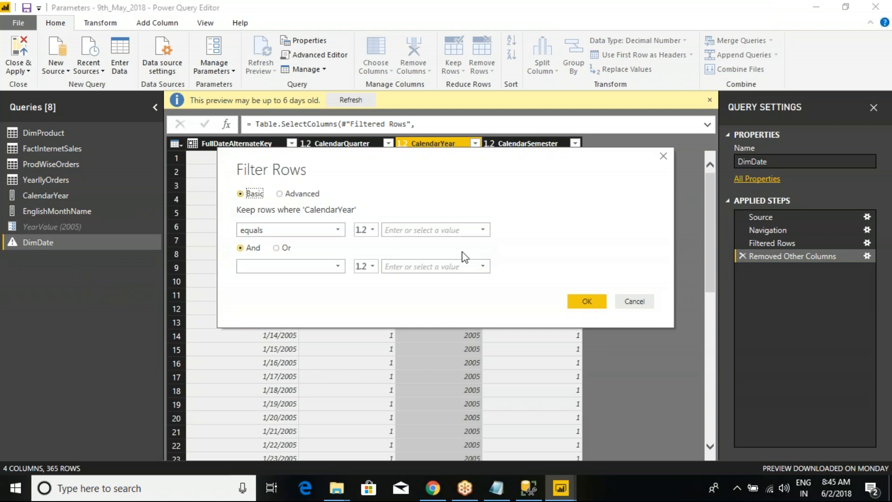
click(374, 231)
click(394, 260)
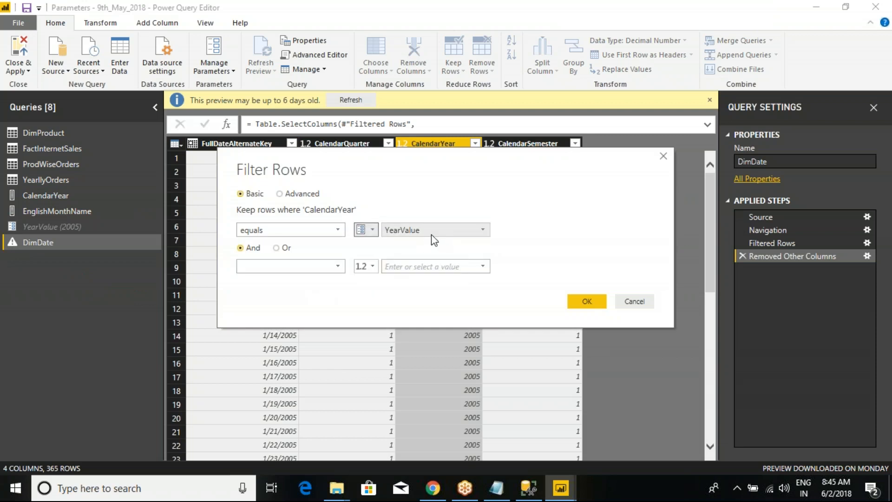
click(622, 306)
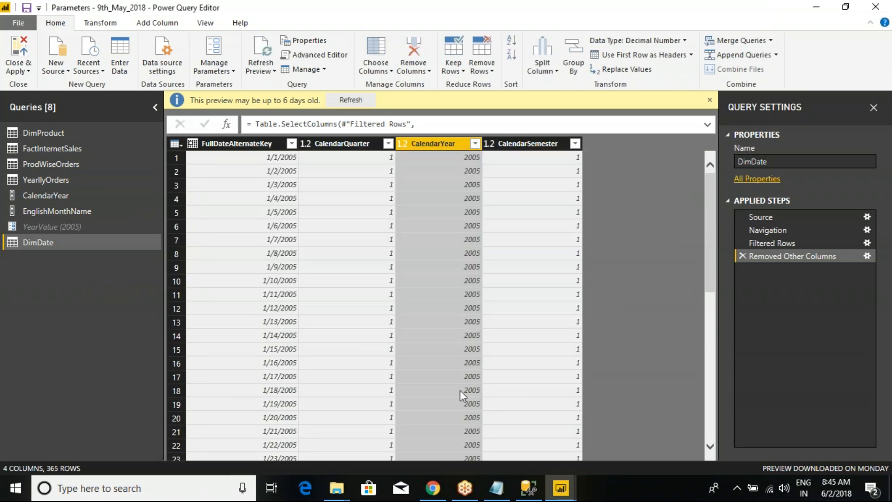
Switch to the Class Notes in Notepad and review the points about parameters in column filters and templates.
click(497, 488)
drag(42, 209, 468, 208)
click(478, 209)
drag(88, 233, 453, 233)
click(453, 233)
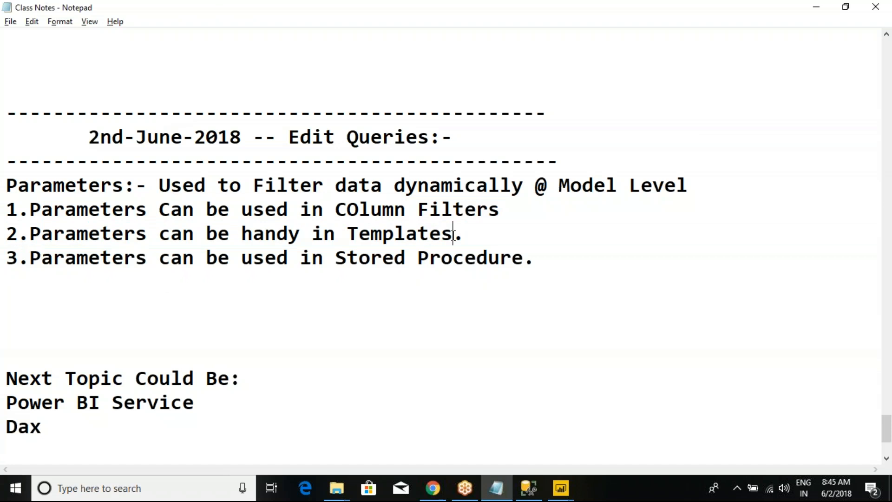
Return to the Power Query Editor and examine the YearllyOrders query's stored procedure call and its fixed year argument.
key(alt+Tab)
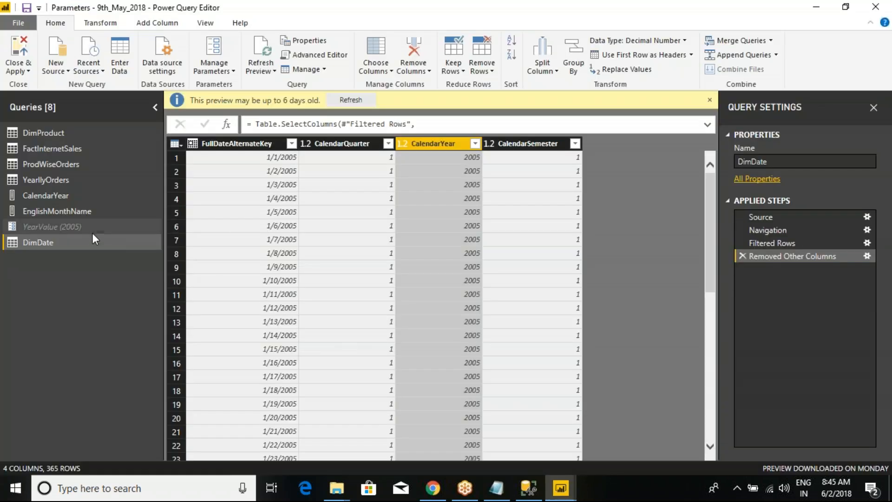
key(ctrl+2)
key(Escape)
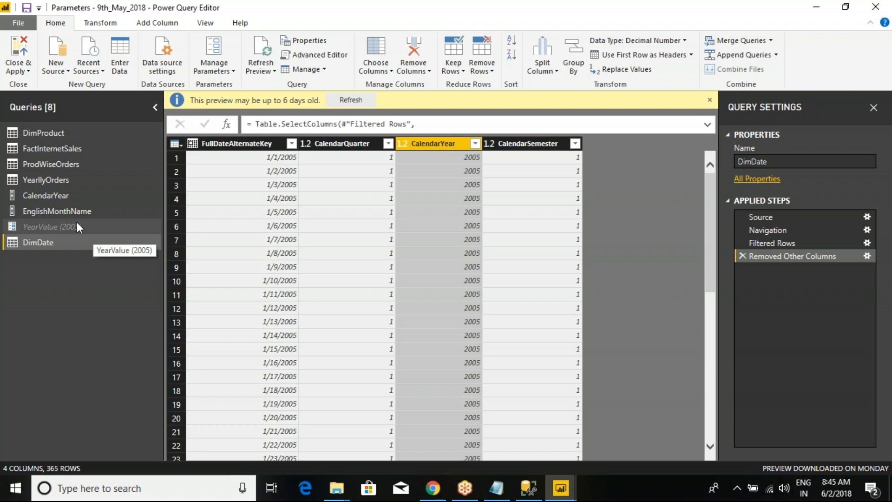
click(51, 180)
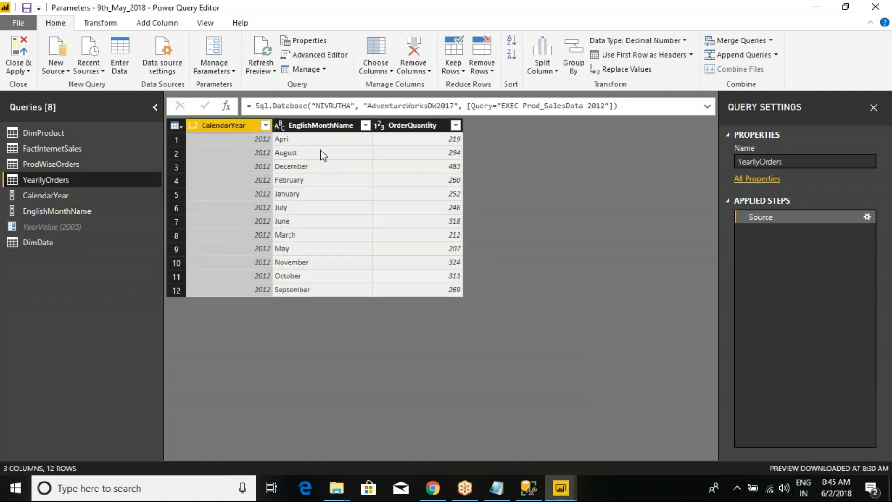
key(ctrl+2)
mouse_move(464, 89)
mouse_down()
mouse_move(516, 124)
mouse_move(641, 123)
mouse_move(678, 99)
mouse_up()
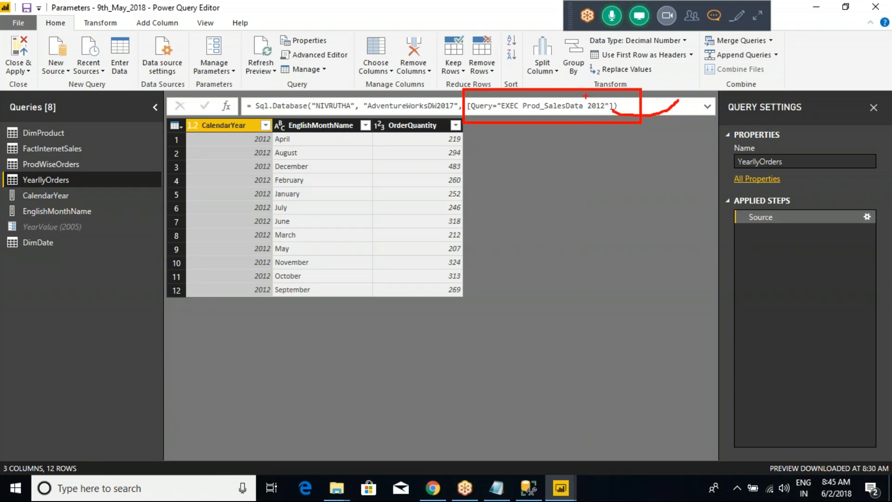
drag(584, 95, 614, 120)
mouse_move(133, 273)
mouse_down()
mouse_move(495, 261)
mouse_move(576, 132)
mouse_up()
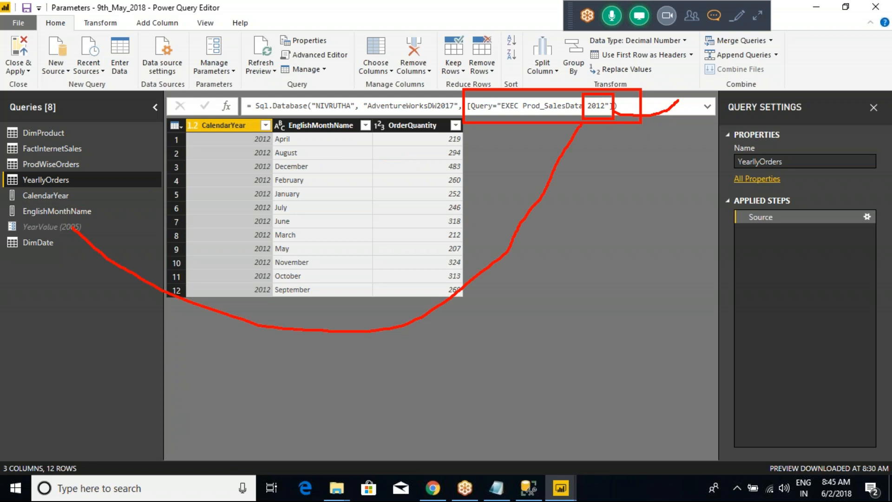
mouse_move(571, 126)
mouse_down()
mouse_move(560, 132)
mouse_move(603, 145)
mouse_up()
key(Escape)
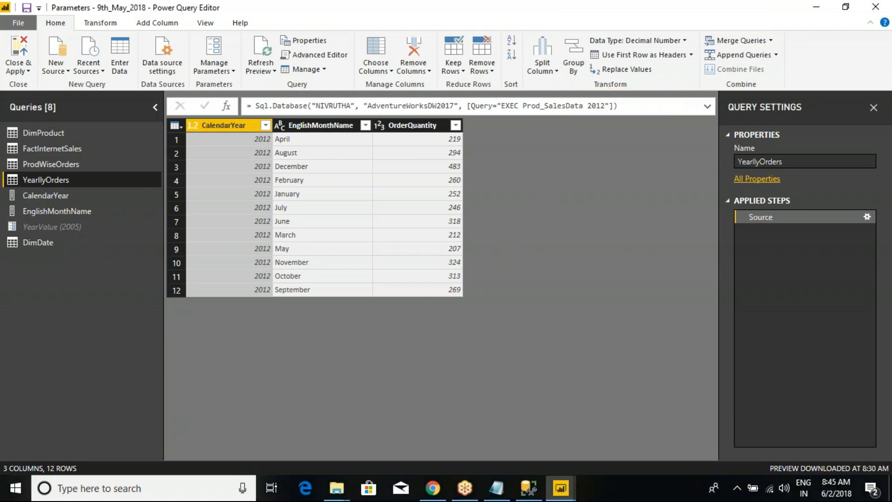
Inspect the YearllyOrders query's M code in the Advanced Editor, focusing on the Prod_SalesData year argument.
right_click(49, 179)
click(78, 415)
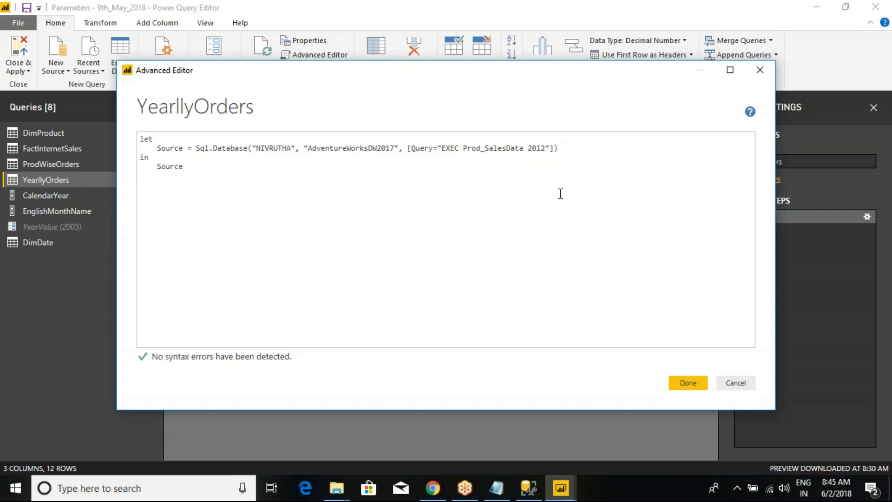
key(Escape)
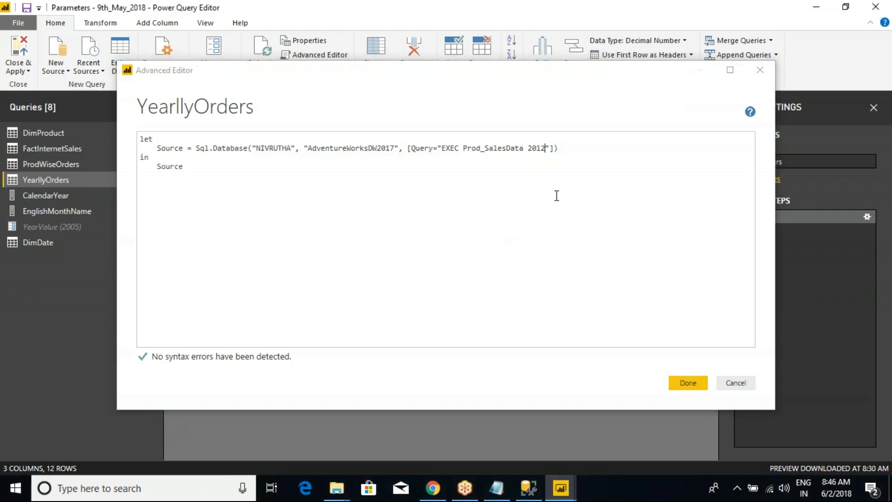
Check the YearValue parameter's name and settings in the parameter definition without changing them.
click(63, 227)
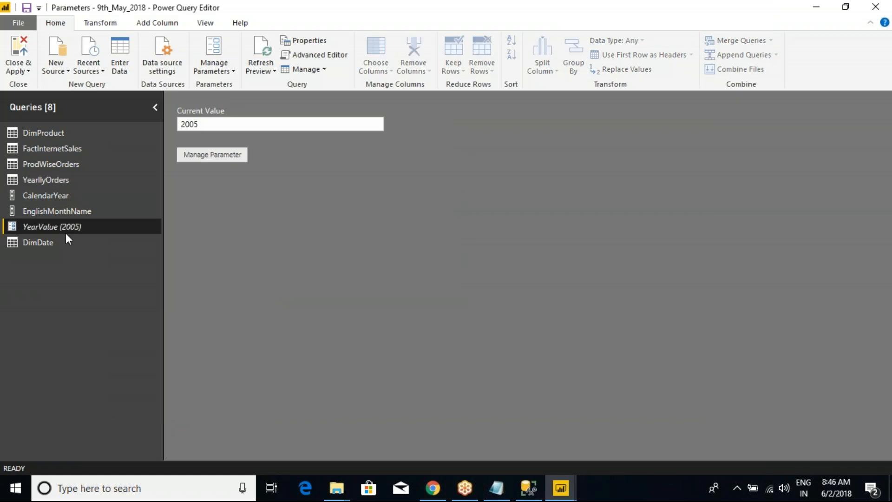
click(225, 71)
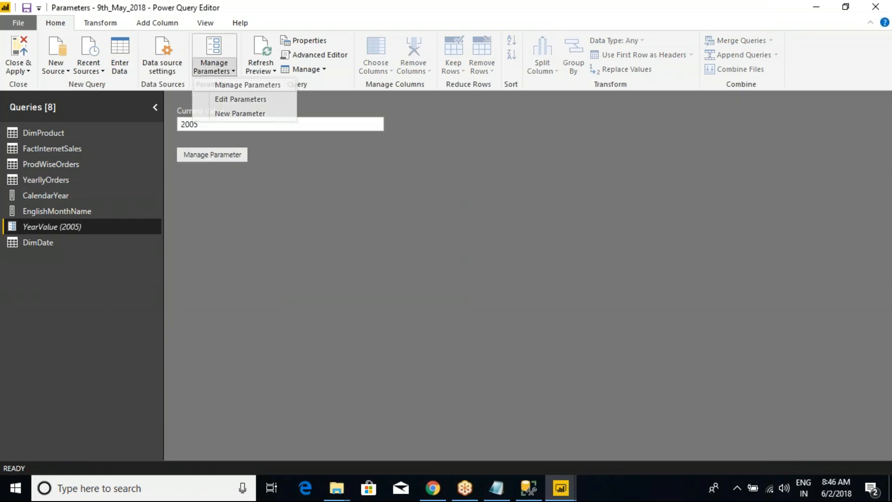
click(245, 99)
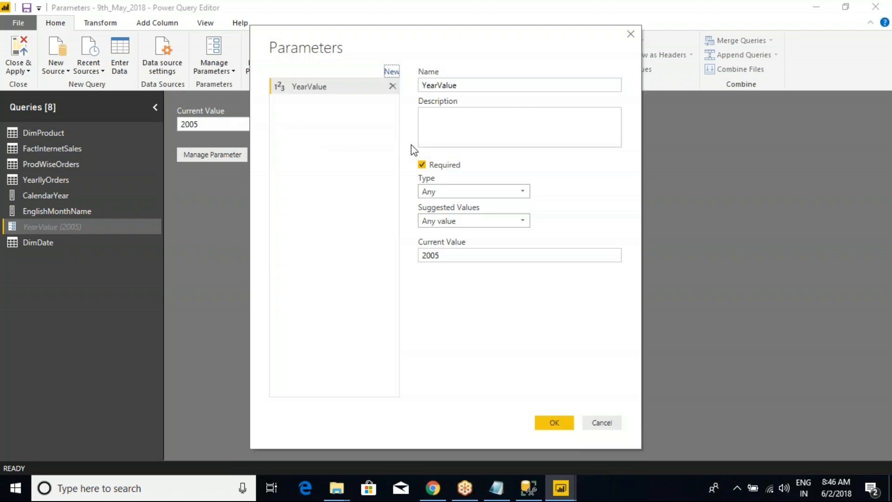
click(442, 86)
drag(463, 86, 392, 94)
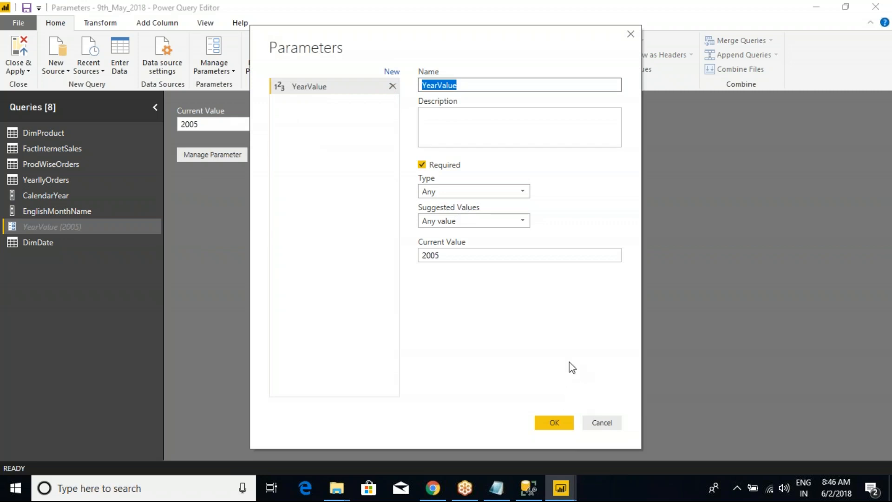
click(589, 422)
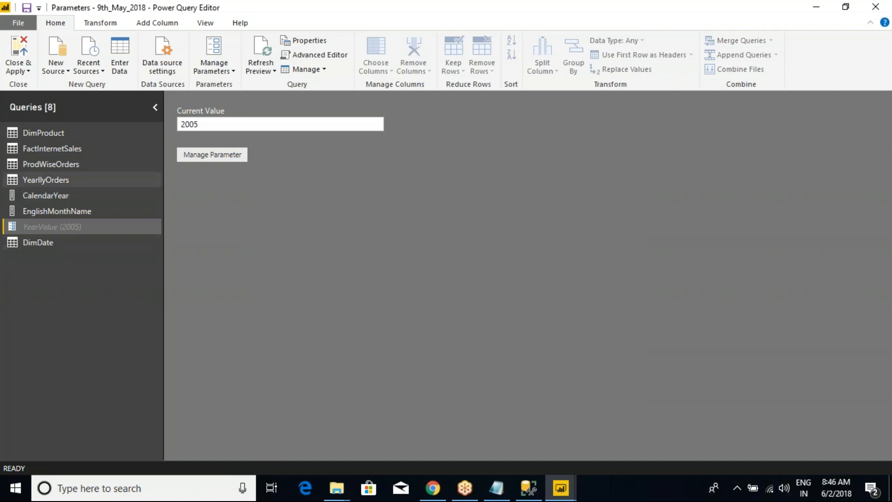
Replace the fixed year in YearllyOrders' M code so the query reads "EXEC Prod_SalesData"&YearValue, and apply it.
click(75, 180)
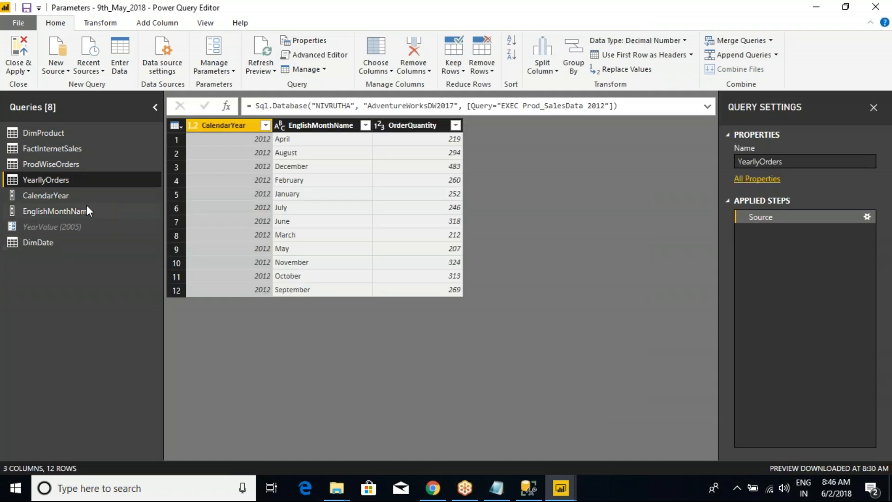
right_click(50, 179)
click(101, 395)
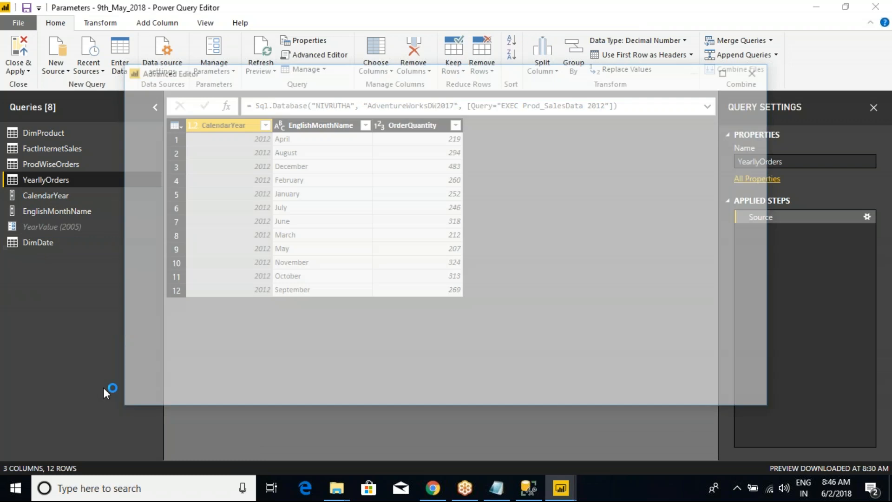
click(526, 154)
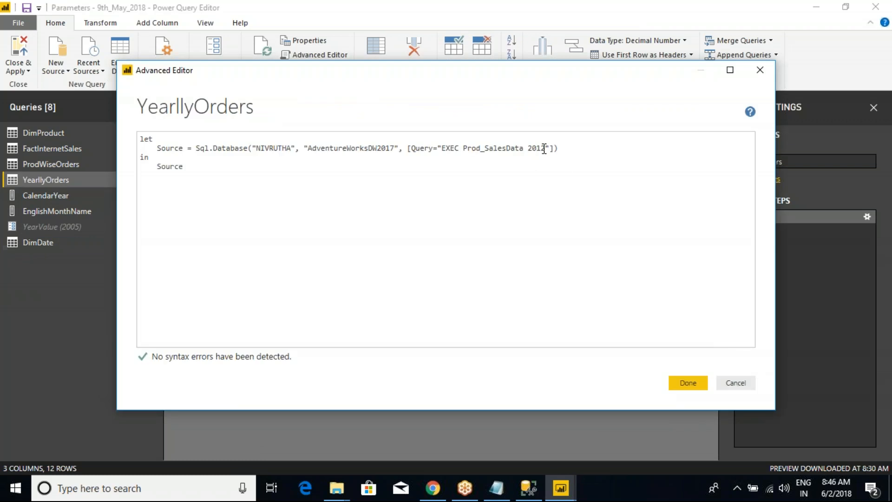
key(BackSpace)
key(BackSpace)
key(BackSpace)
key(BackSpace)
key(BackSpace)
text(&YearValue)
click(688, 383)
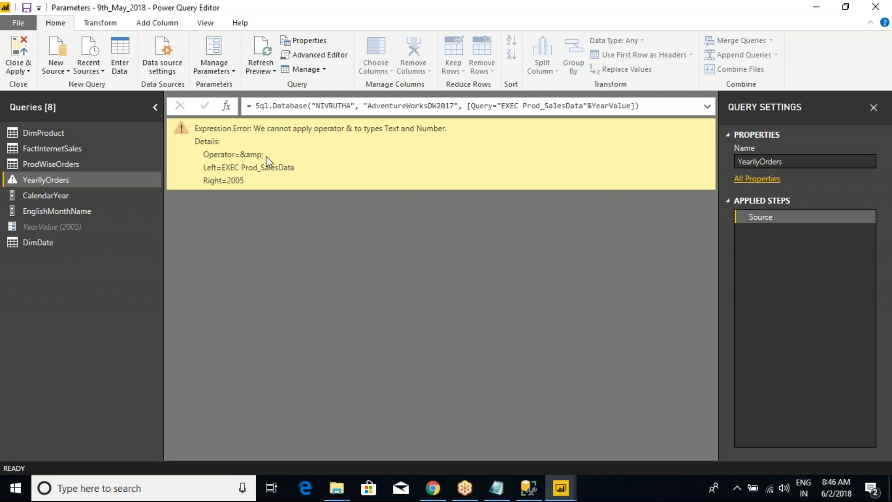
Try to run the YearllyOrders source formula without the & operator between Prod_SalesData and YearValue.
drag(386, 128, 441, 133)
click(441, 133)
click(592, 106)
key(BackSpace)
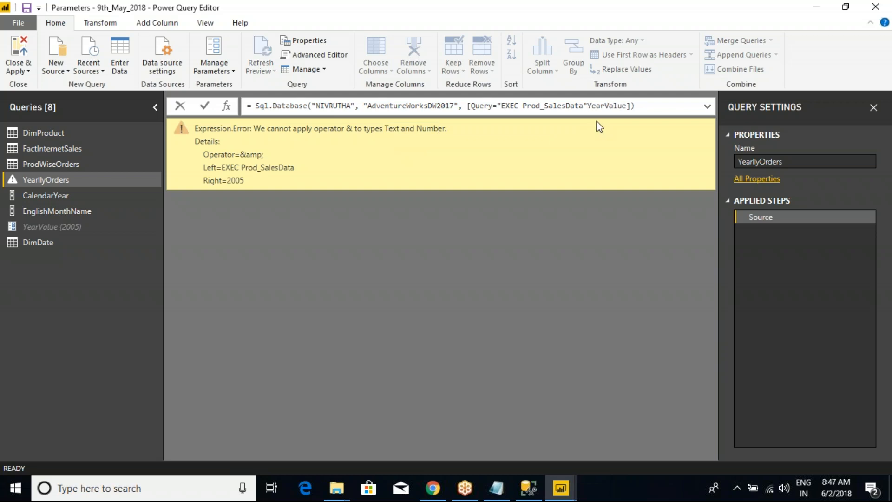
key(Return)
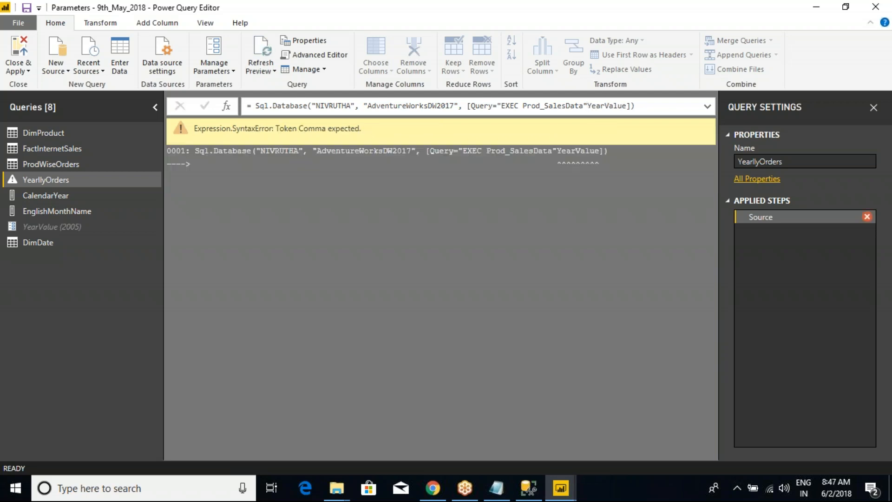
Try a closing quotation mark after YearValue in the source formula, remove it, and resubmit the formula.
click(628, 106)
text(")
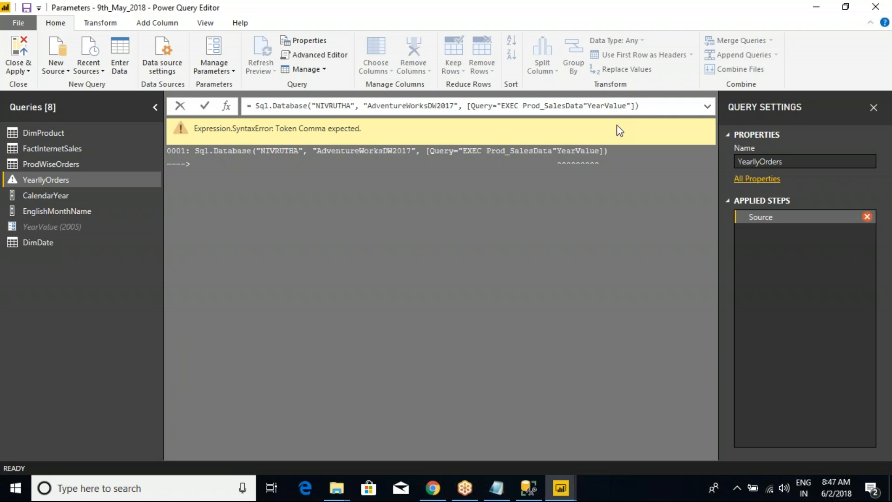
key(BackSpace)
key(Return)
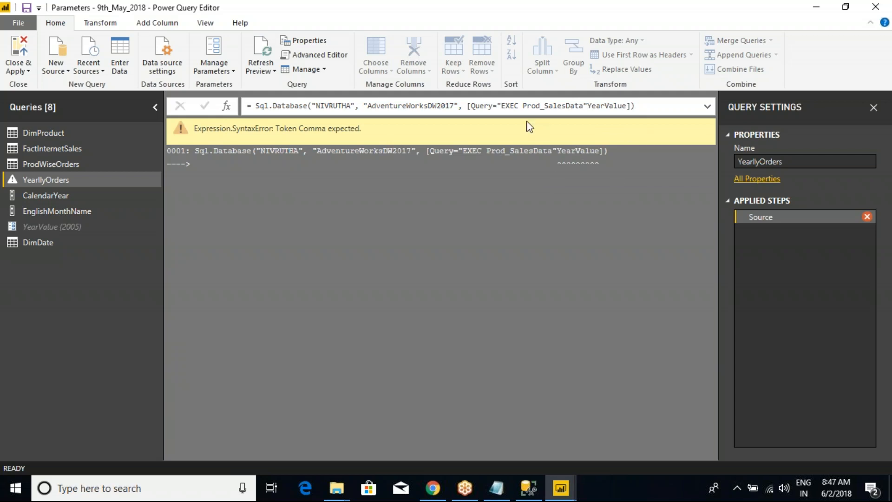
Replace YearValue in the YearllyOrders source formula with the fixed year, giving "EXEC Prod_SalesData 2012".
click(627, 106)
key(BackSpace)
key(BackSpace)
key(BackSpace)
key(BackSpace)
key(BackSpace)
key(BackSpace)
key(BackSpace)
key(BackSpace)
key(BackSpace)
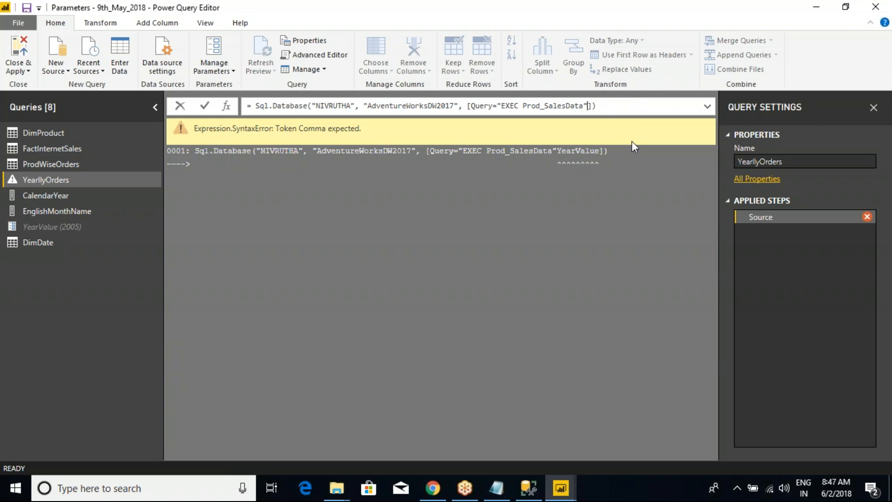
text(2012)
key(Return)
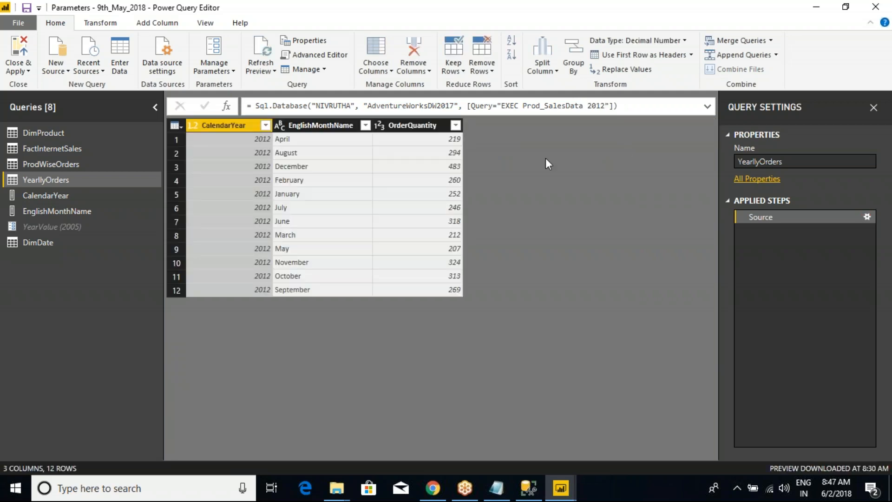
Set the Prod_SalesData year argument to 2011 in the source formula and approve running the native database query.
click(602, 105)
key(BackSpace)
key(BackSpace)
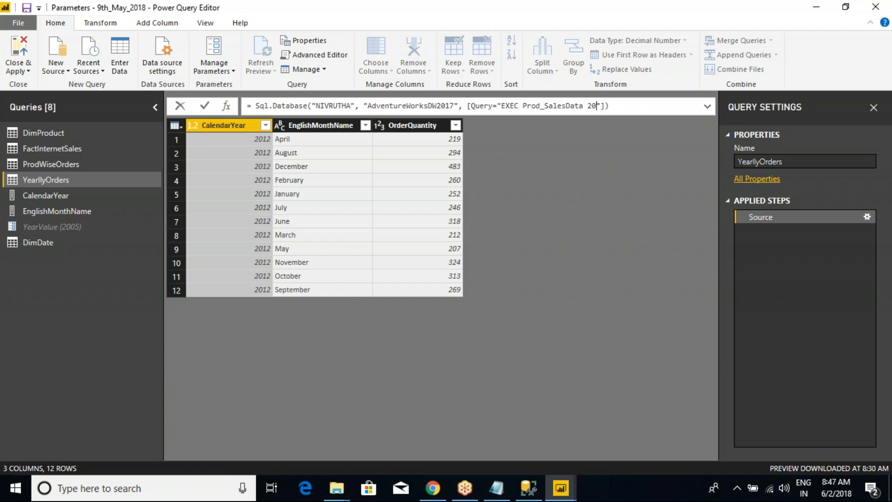
text(1)
key(Return)
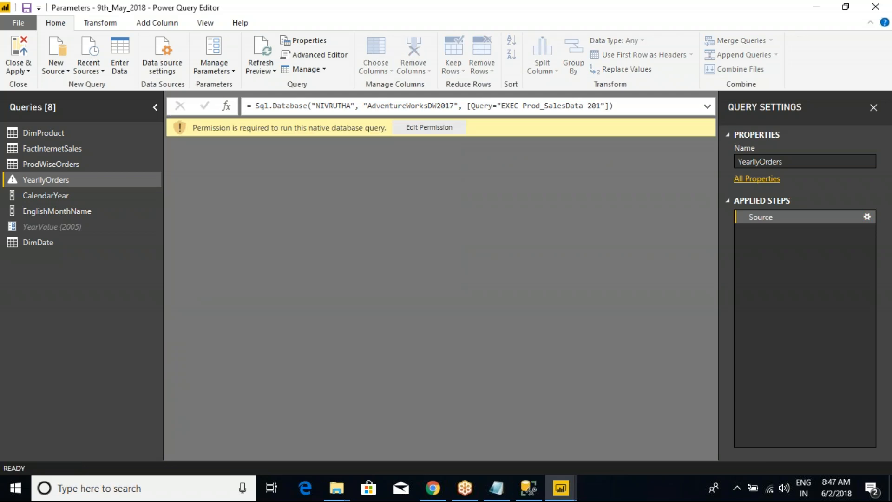
click(602, 106)
text(1)
key(Return)
click(435, 129)
click(531, 374)
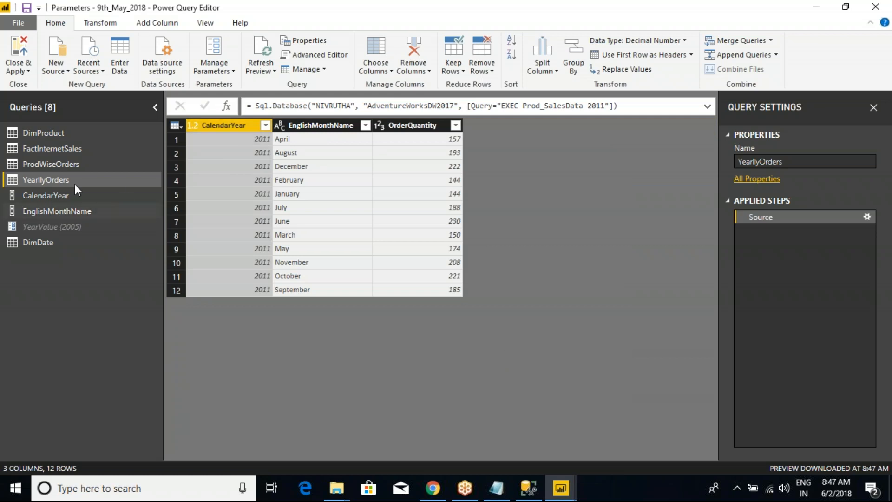
right_click(51, 179)
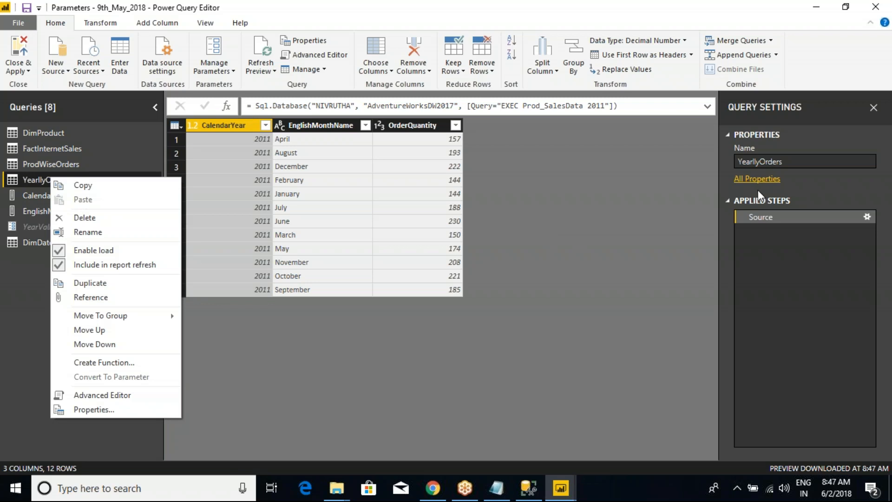
click(719, 21)
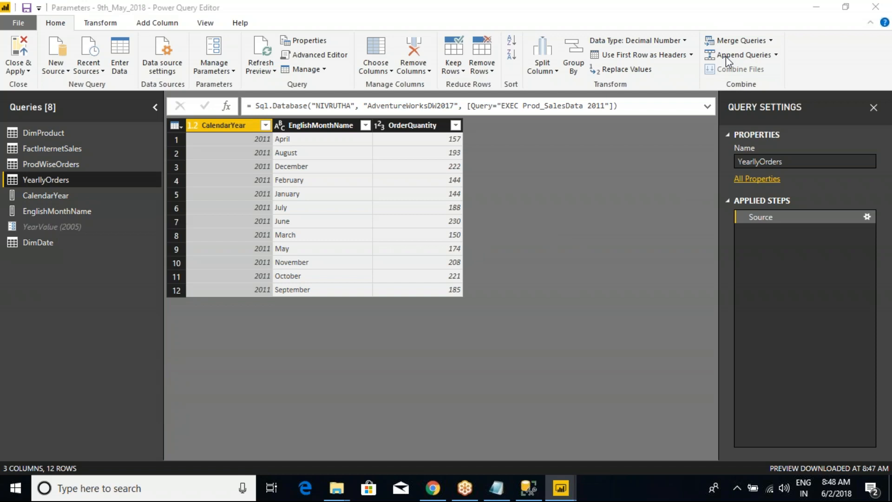
click(674, 378)
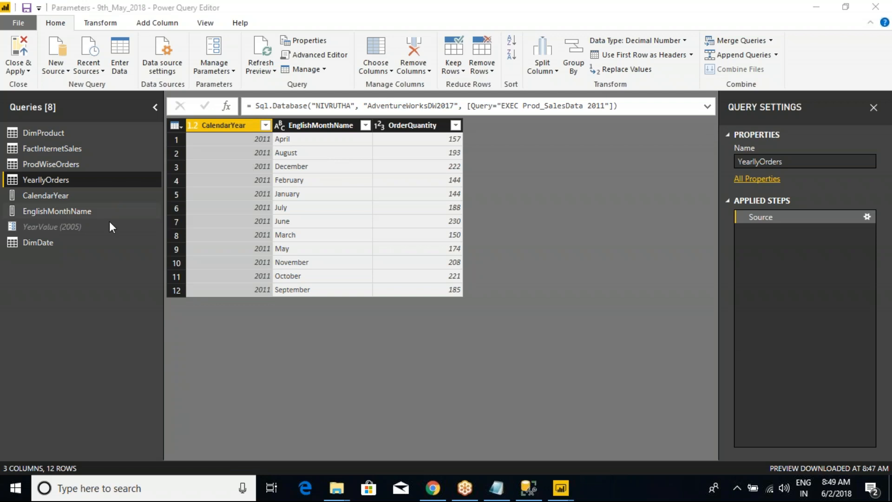
click(597, 105)
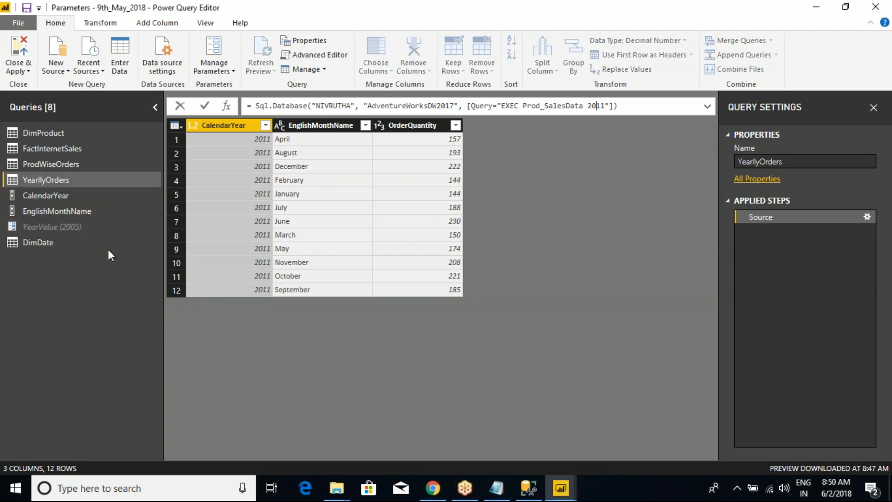
Create a function without parameters named ProvideYearValues from the YearllyOrders query and invoke it.
click(51, 184)
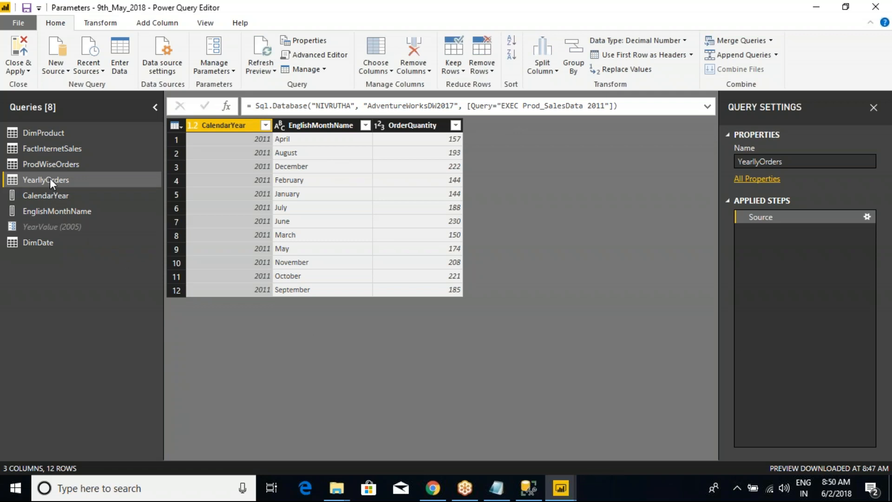
right_click(49, 179)
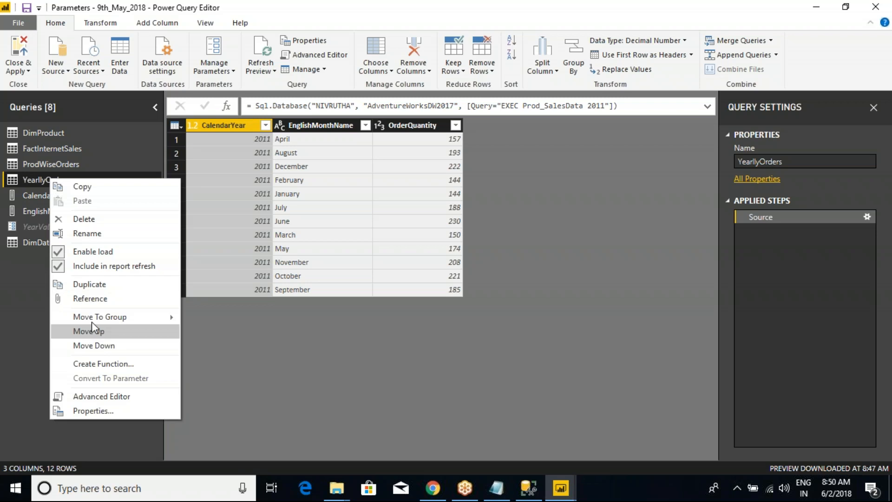
click(107, 364)
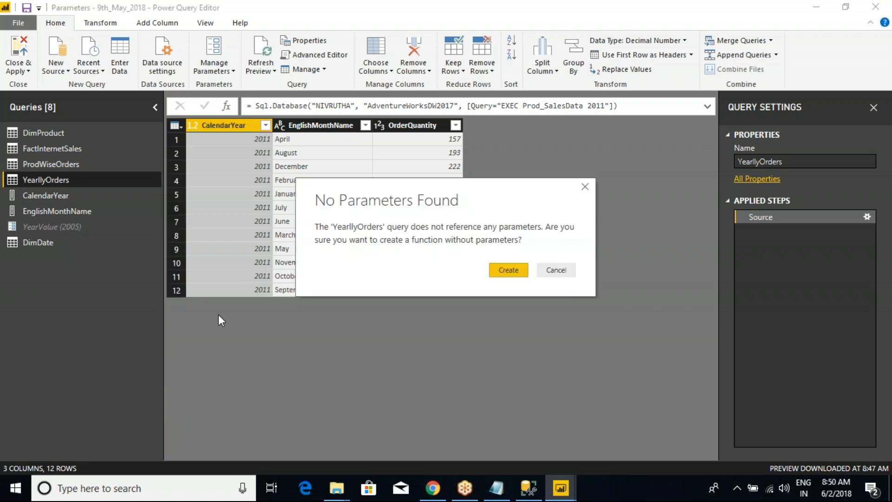
click(500, 271)
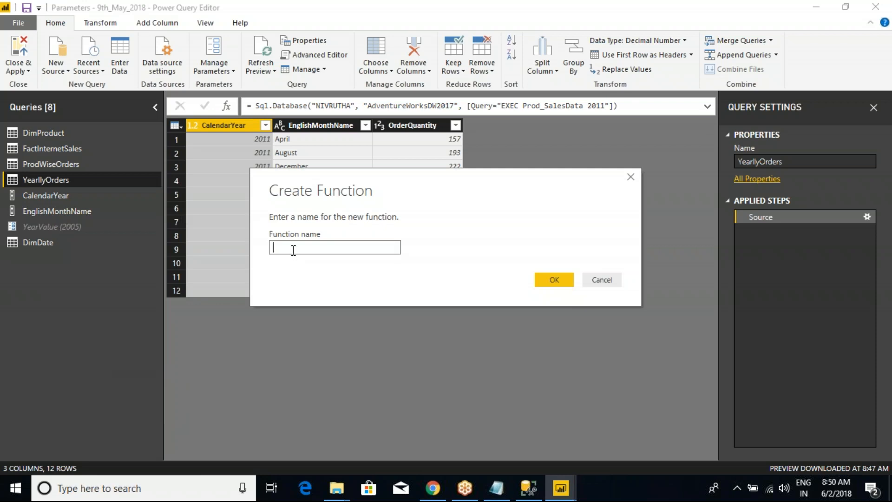
text(ProvideYearValues)
click(554, 279)
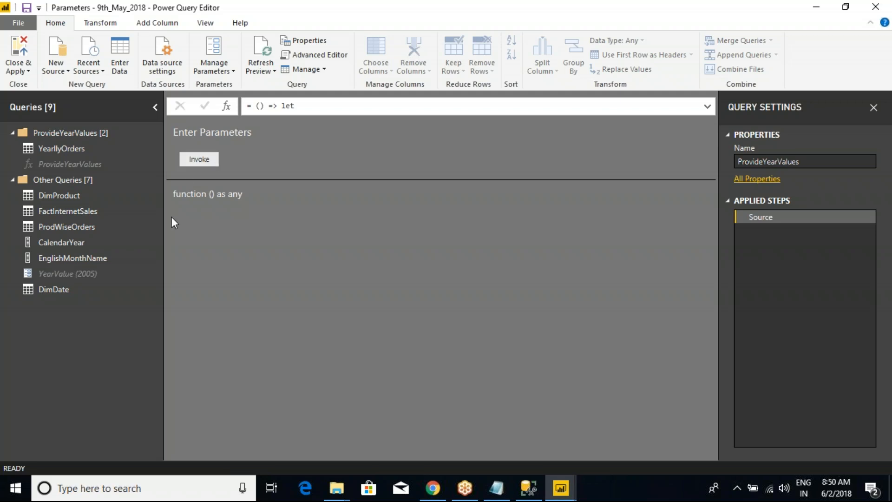
click(200, 159)
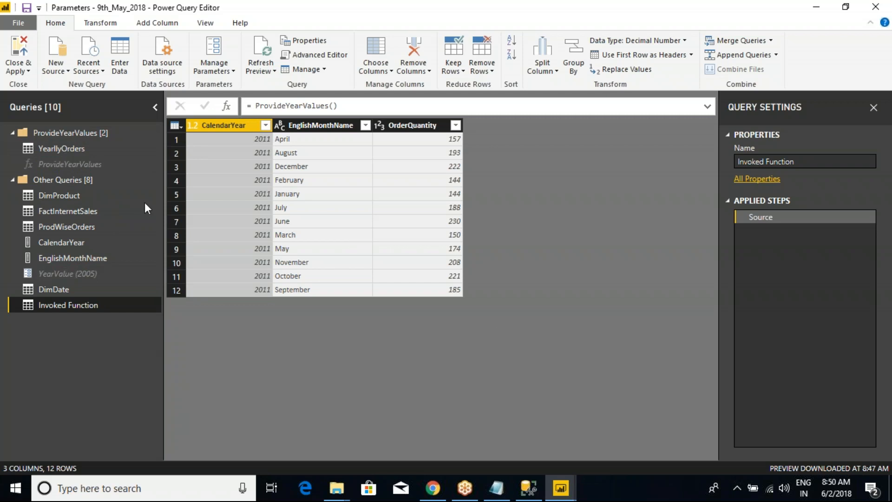
Remove the fixed year argument from the Prod_SalesData call in YearllyOrders' M code and apply the change.
click(75, 274)
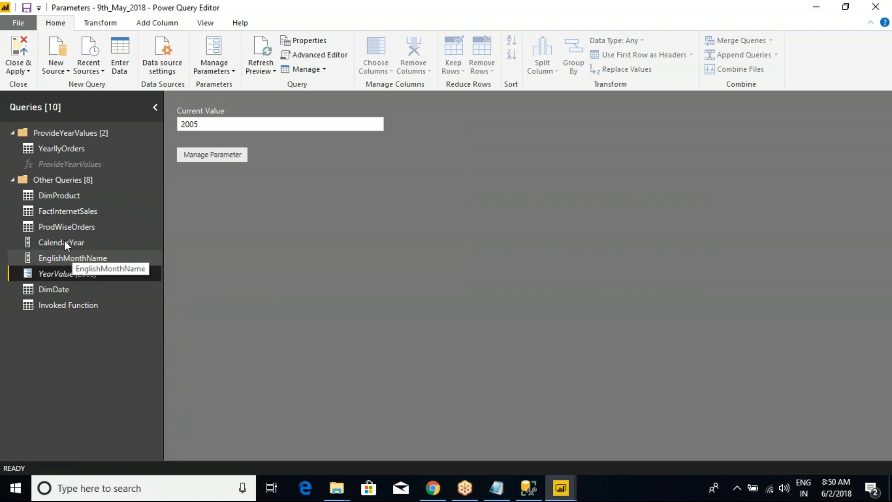
click(63, 149)
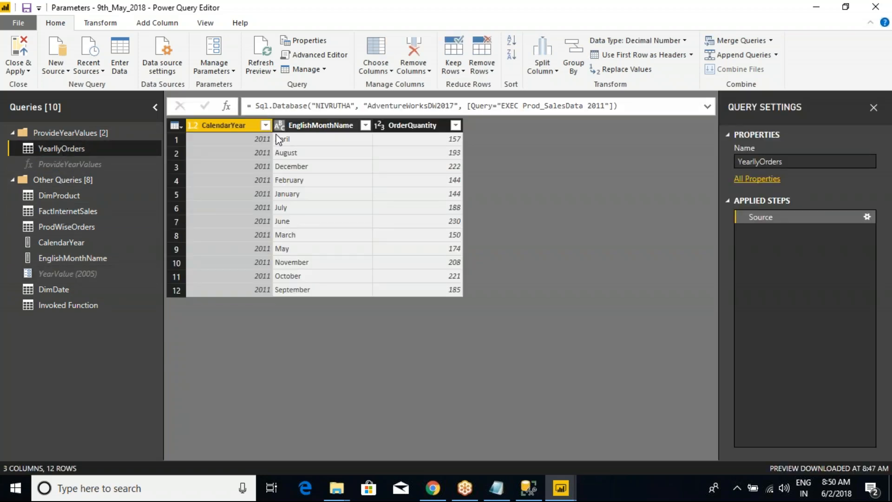
right_click(69, 149)
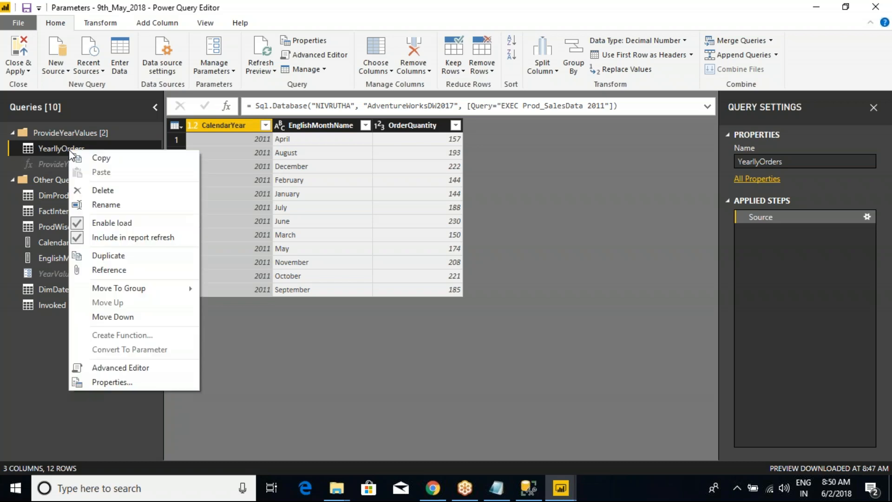
click(112, 366)
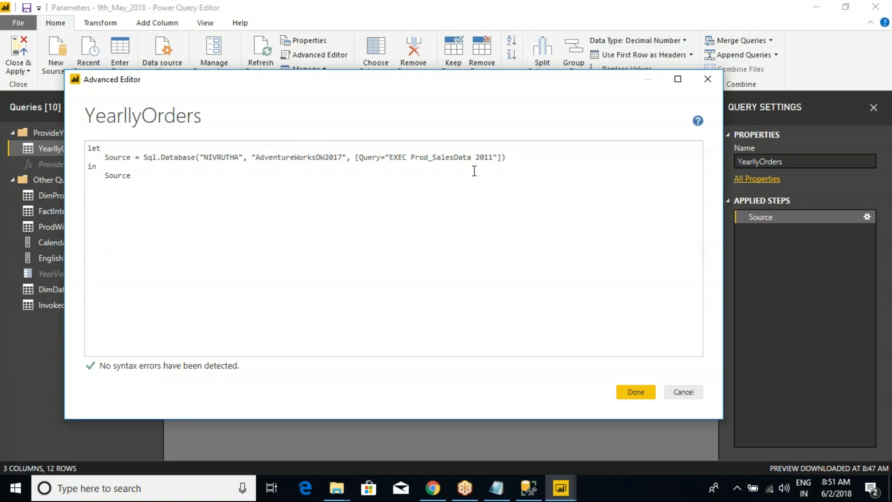
click(494, 158)
key(BackSpace)
key(BackSpace)
key(BackSpace)
key(BackSpace)
key(BackSpace)
drag(242, 84, 301, 128)
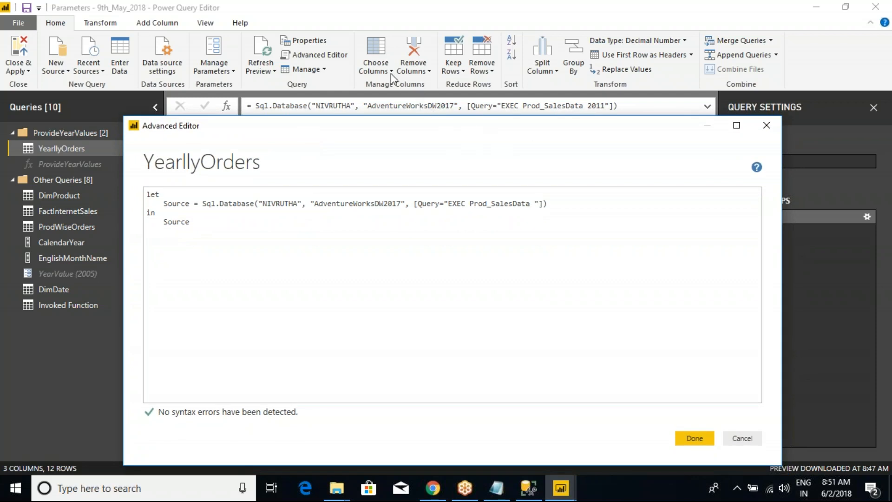
drag(568, 133, 418, 49)
click(544, 354)
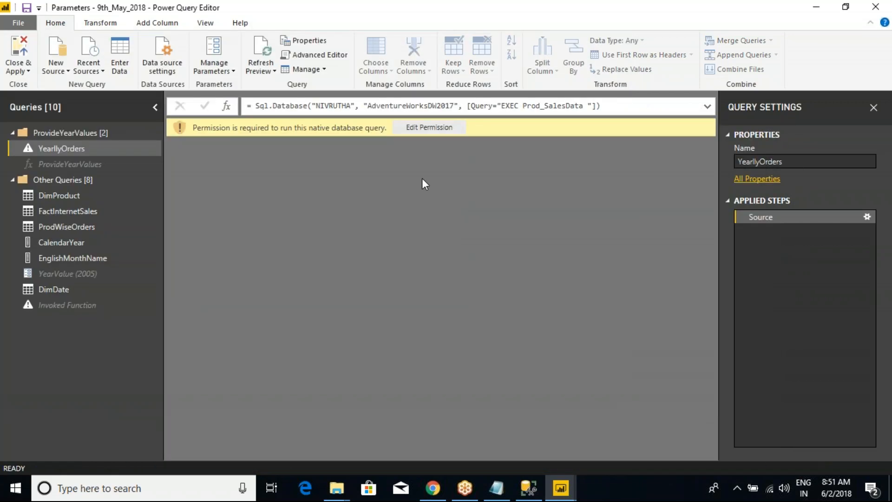
Copy the ProvideYearValues function name and insert it after the Prod_SalesData query text in the YearllyOrders source formula.
click(71, 165)
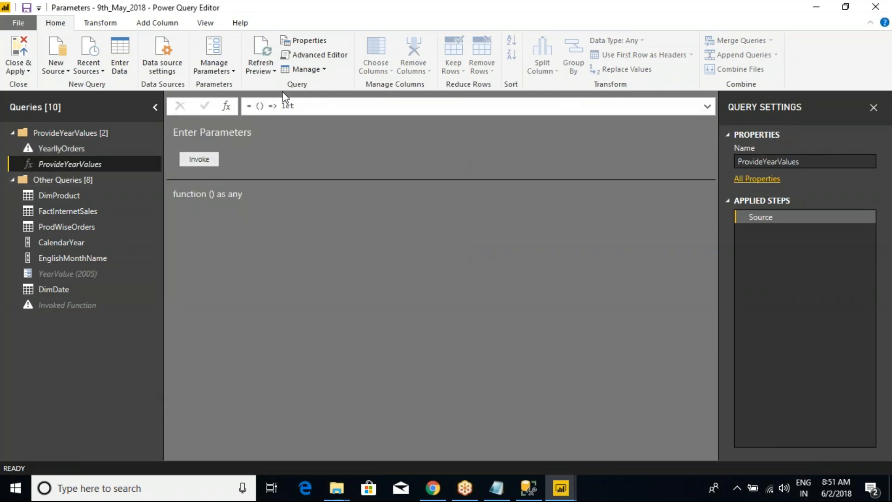
double_click(65, 165)
key(ctrl+c)
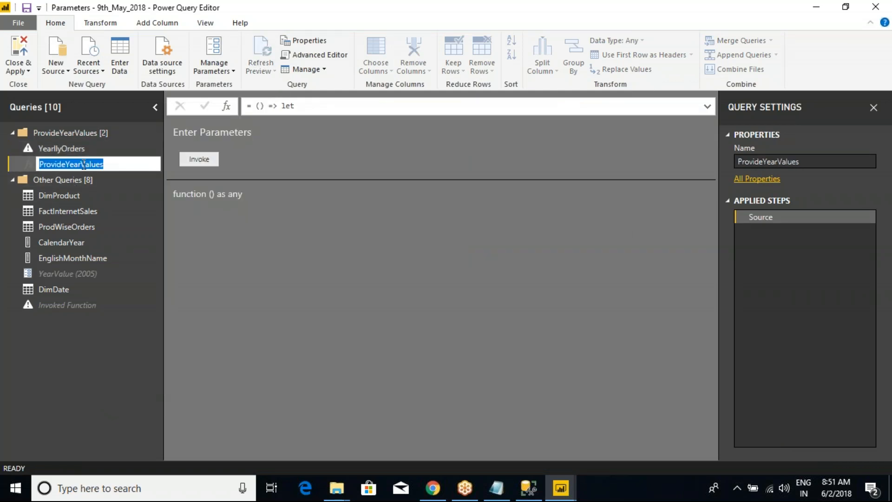
click(121, 186)
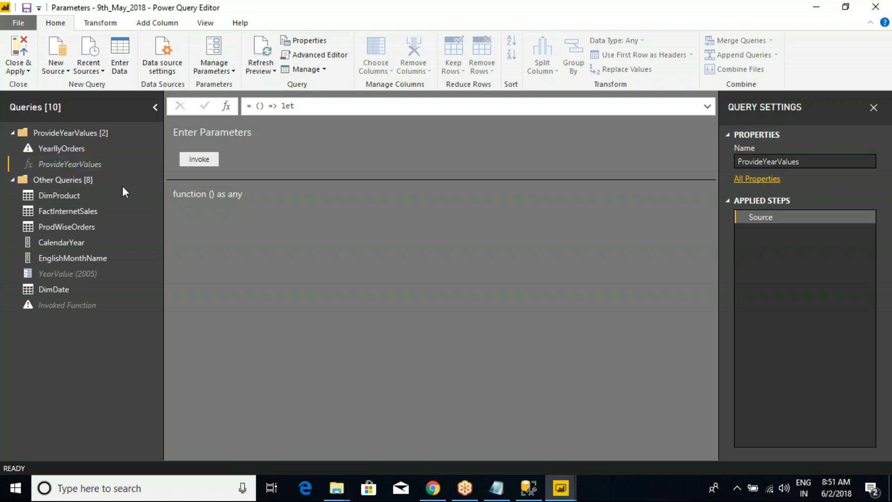
click(57, 149)
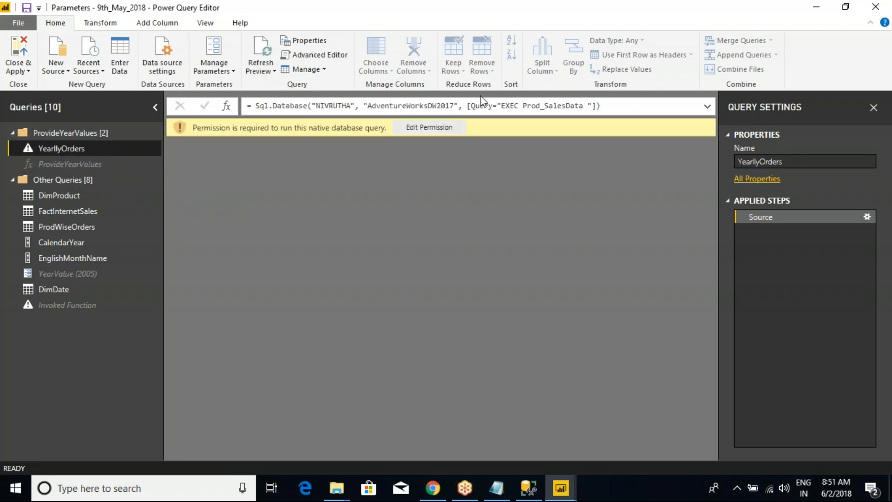
click(592, 106)
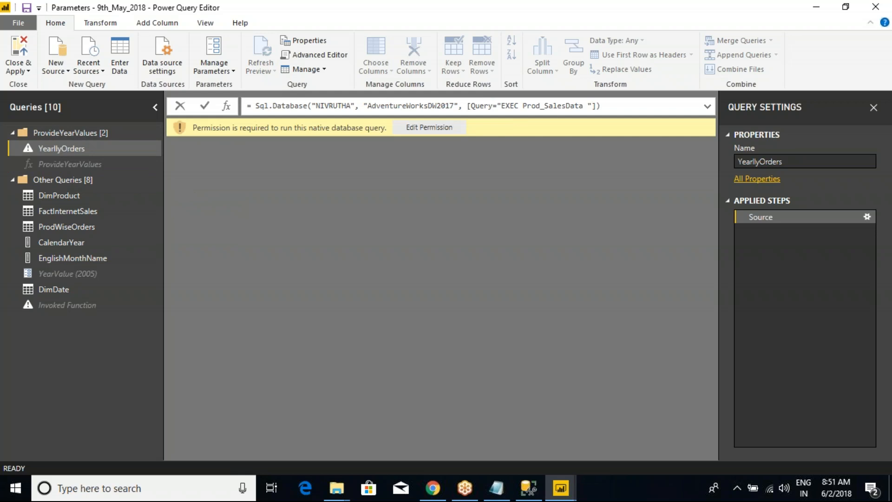
key(ctrl+v)
click(415, 128)
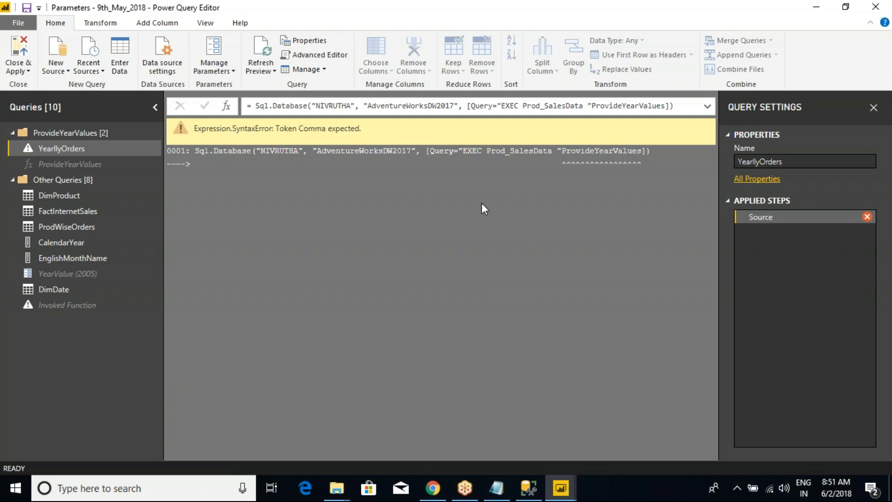
click(614, 106)
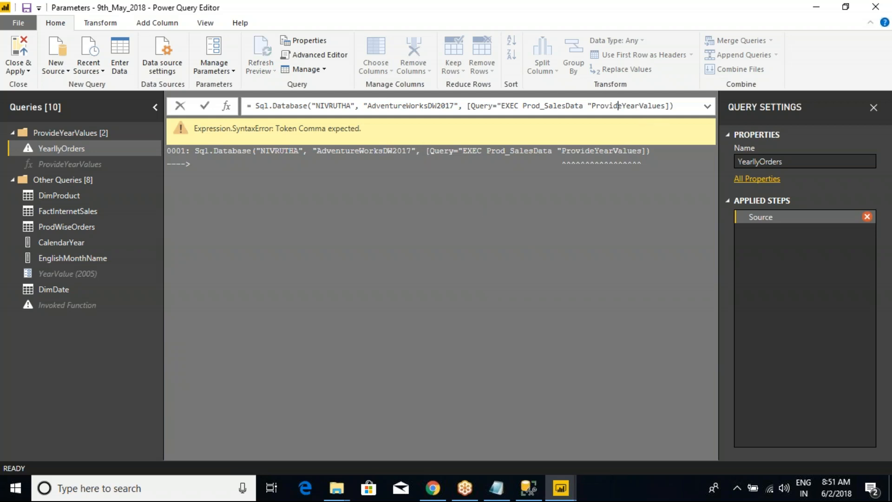
click(509, 223)
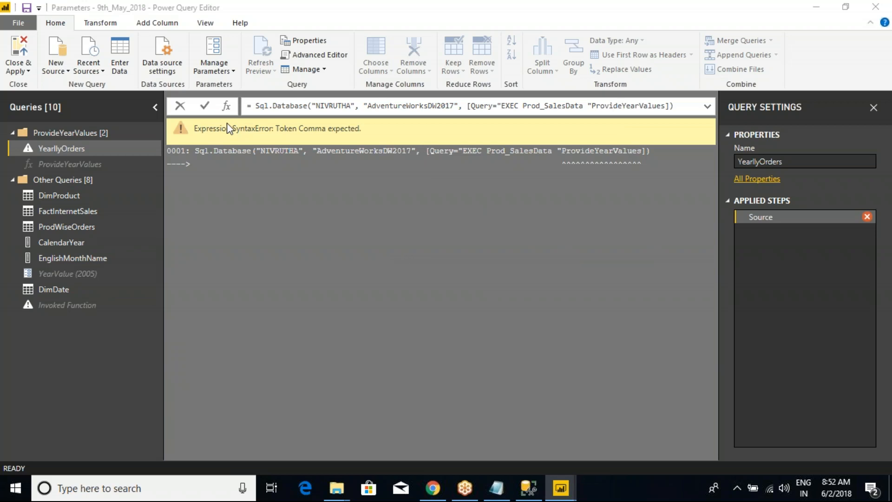
Switch to the Class Notes file in Notepad and review the notes on where parameters can be used.
key(alt+Tab)
click(352, 172)
key(alt+Tab)
key(alt+Tab)
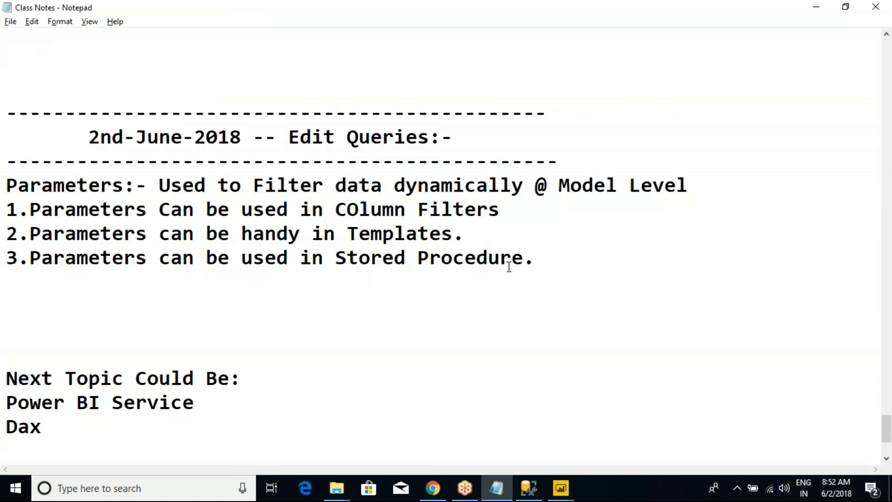
drag(547, 265, 7, 184)
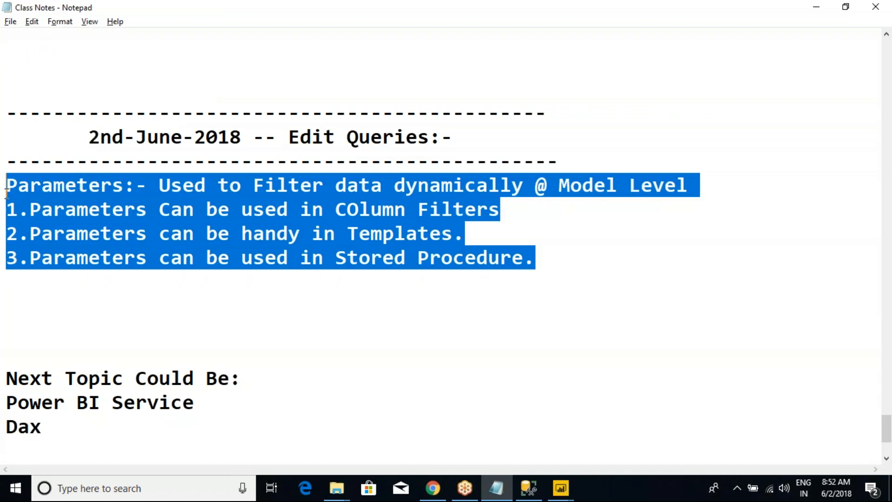
click(99, 209)
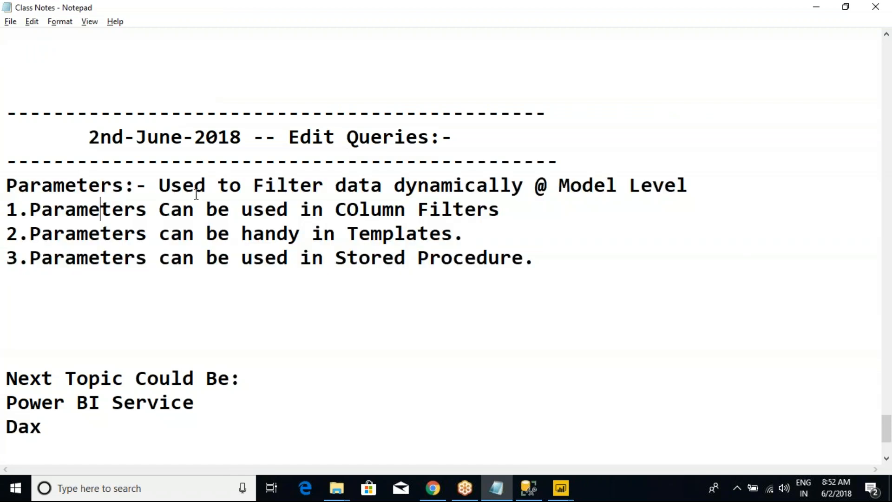
key(alt+Tab)
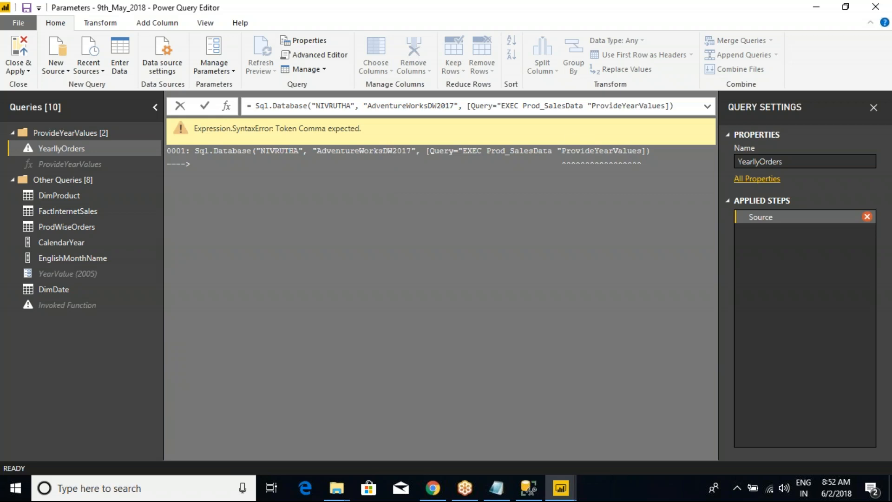
In the Class Notes file in Notepad, remove extra blank lines above "Next Topic Could Be:" and delete the "Dax" entry.
key(alt+Tab)
click(249, 323)
scroll(203, 302, down, 2)
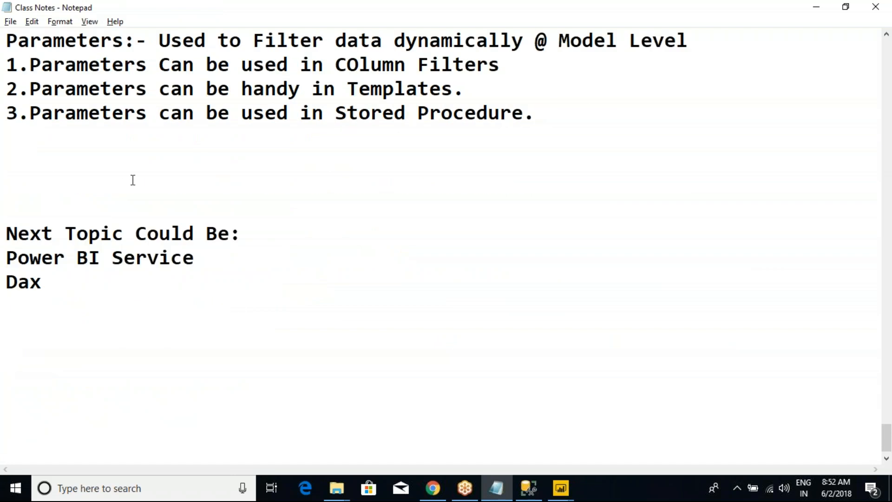
key(Delete)
key(Delete)
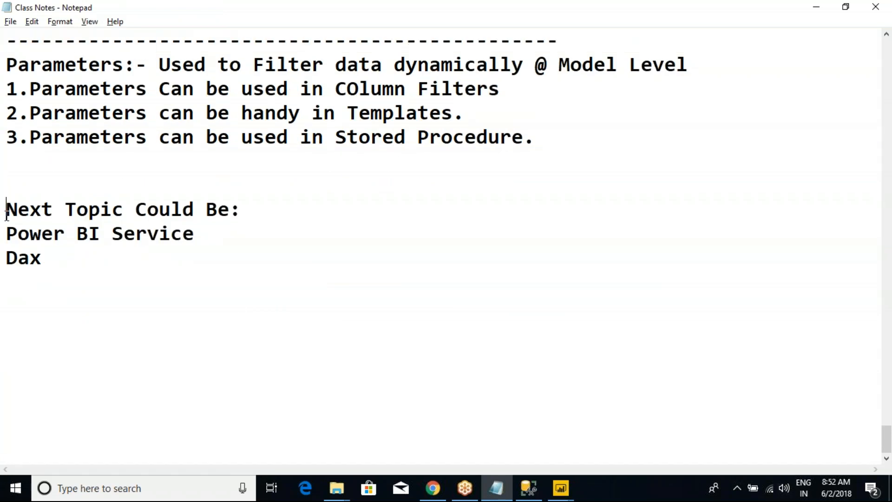
drag(50, 258, 7, 258)
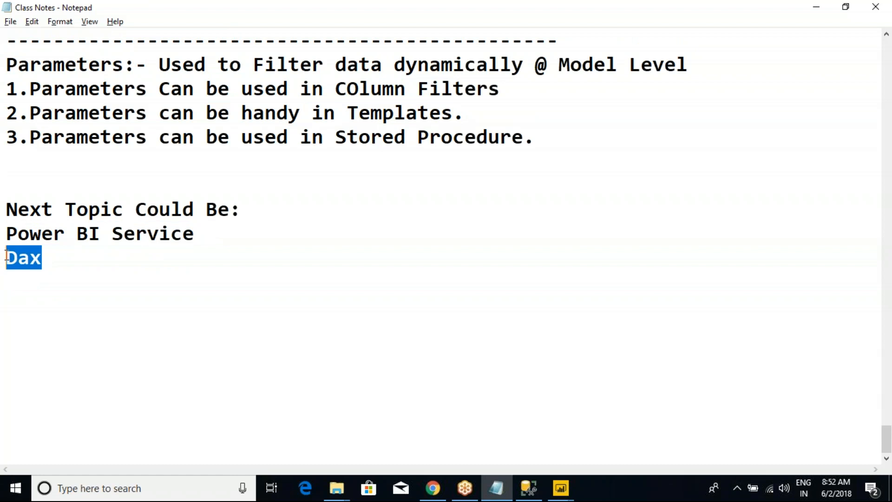
key(BackSpace)
key(Delete)
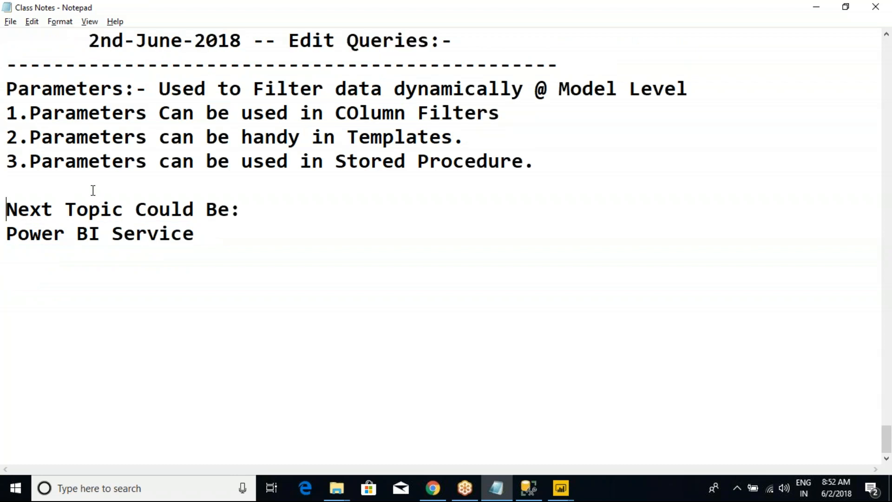
Switch back to Power Query Editor, save the Parameters file with the pending query changes applied, and close the resulting dialog.
key(alt+Tab)
key(alt+Tab)
key(alt+Tab)
click(27, 12)
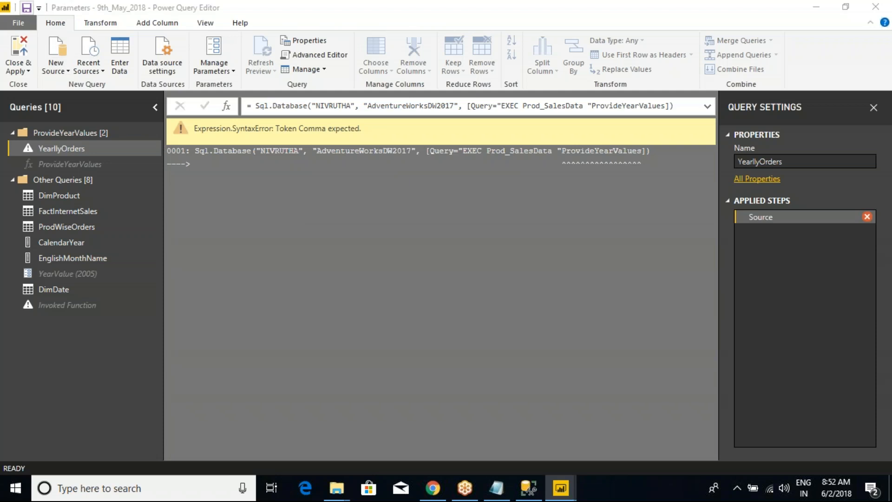
click(442, 274)
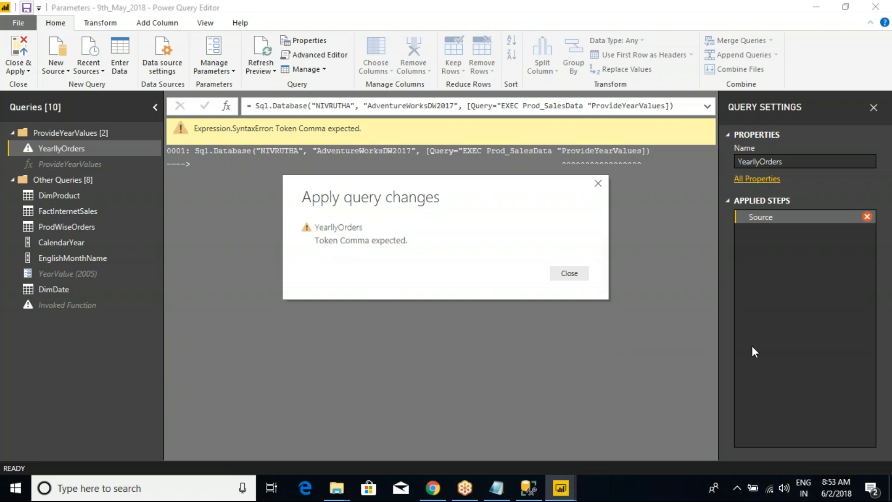
click(565, 275)
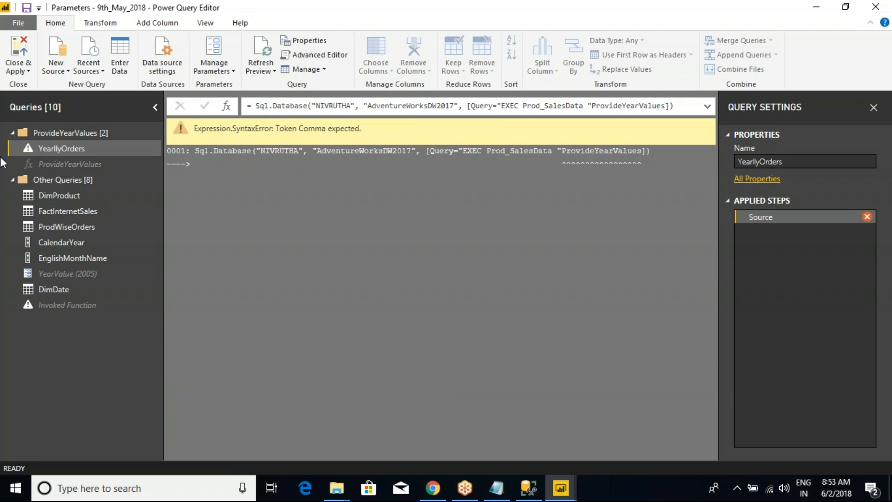
click(887, 31)
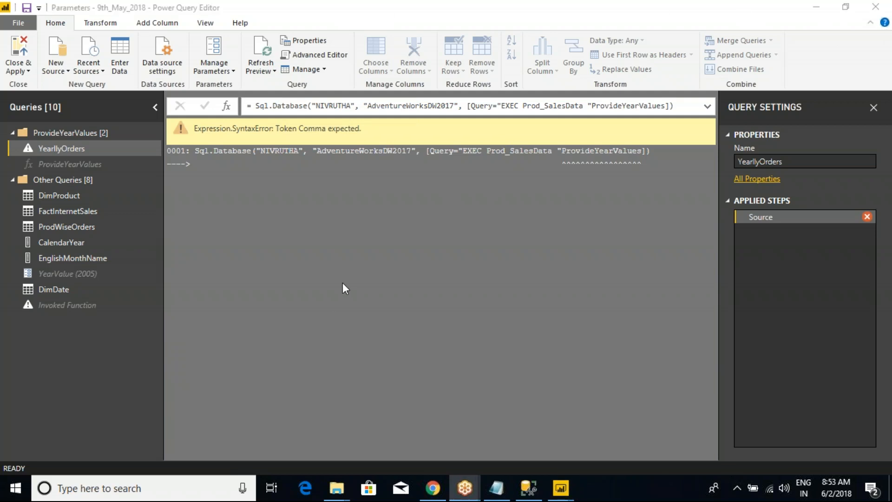